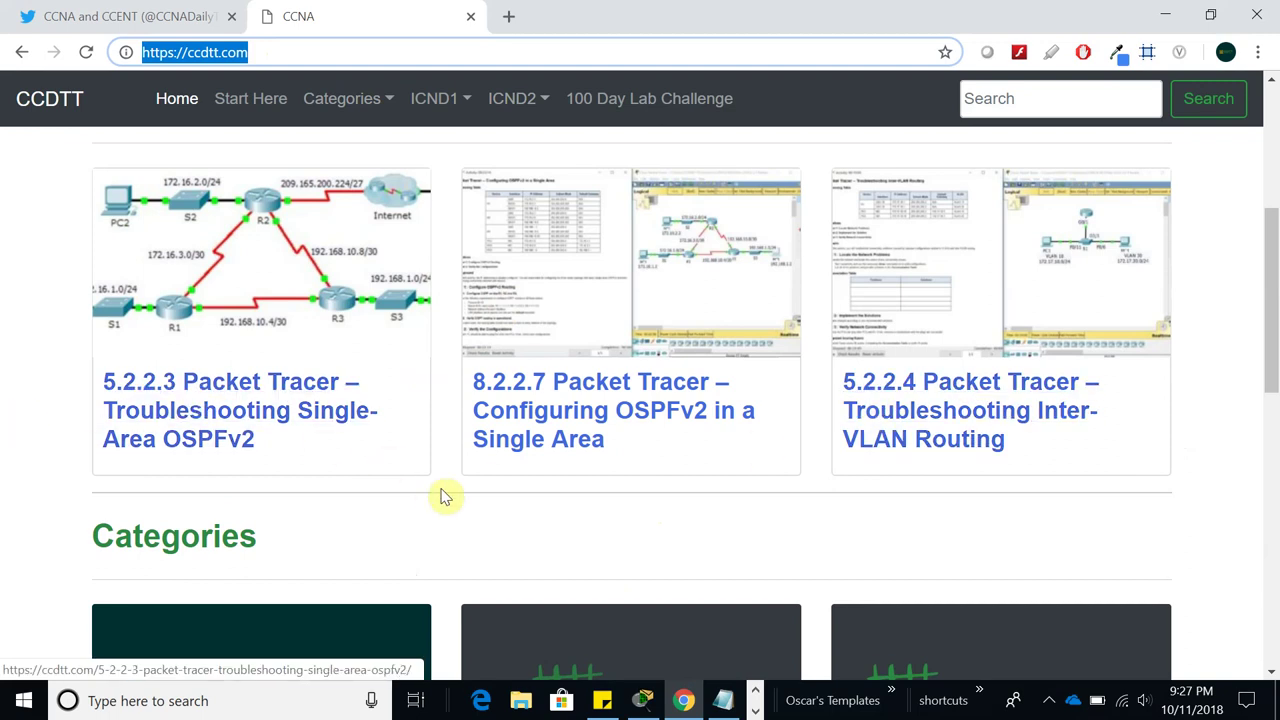
# Look through the latest posts and categories on the ccdtt.com home page and close its tab
pyautogui.scroll(-3, 420, 492)
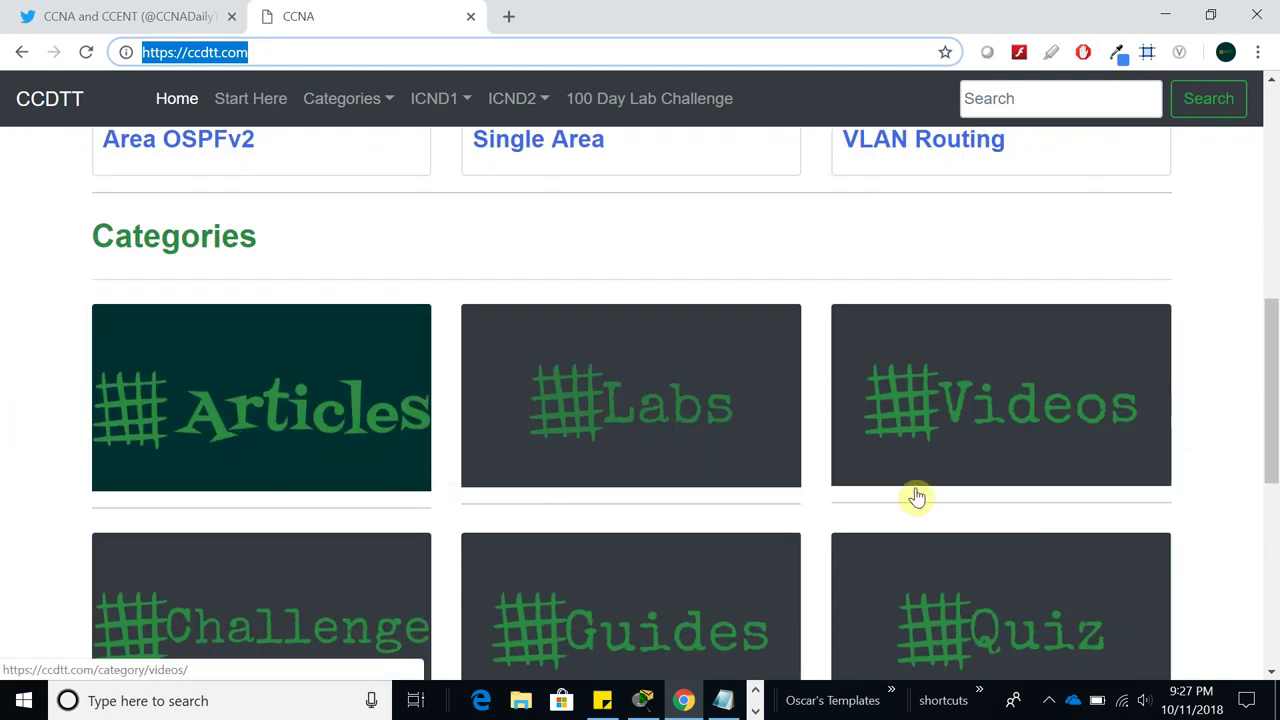
pyautogui.scroll(-2, 686, 480)
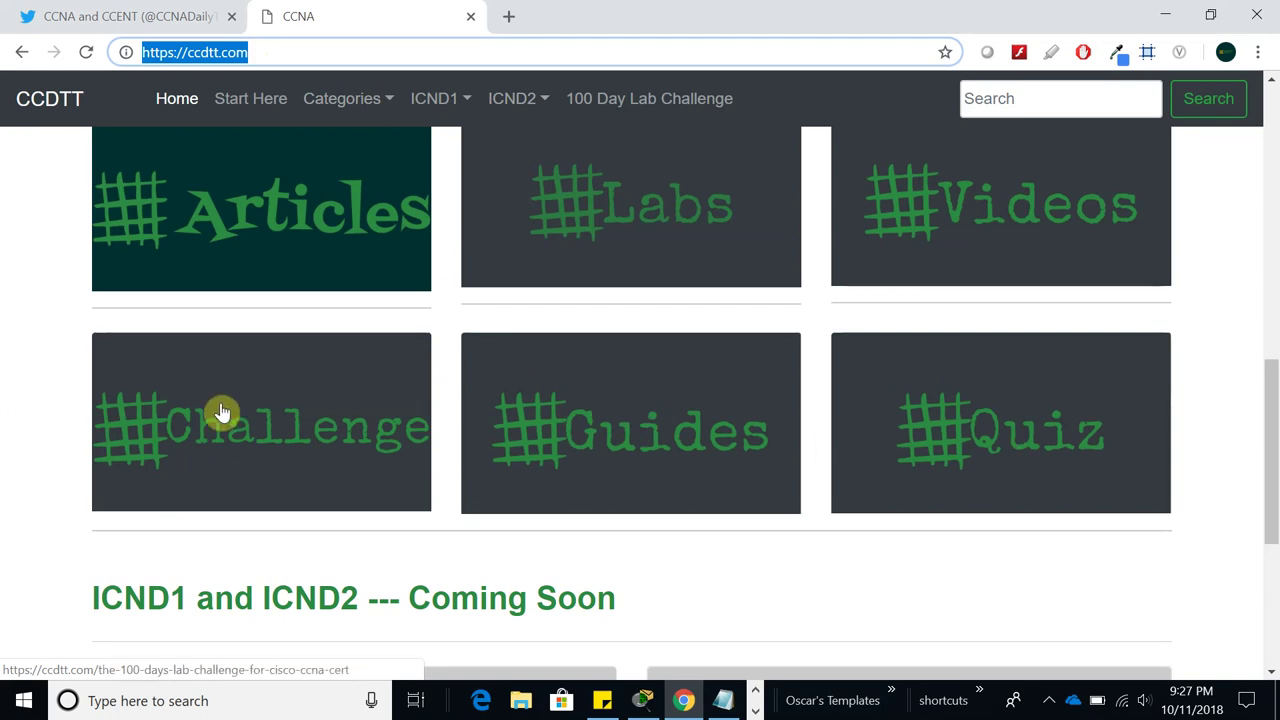
pyautogui.scroll(6, 215, 300)
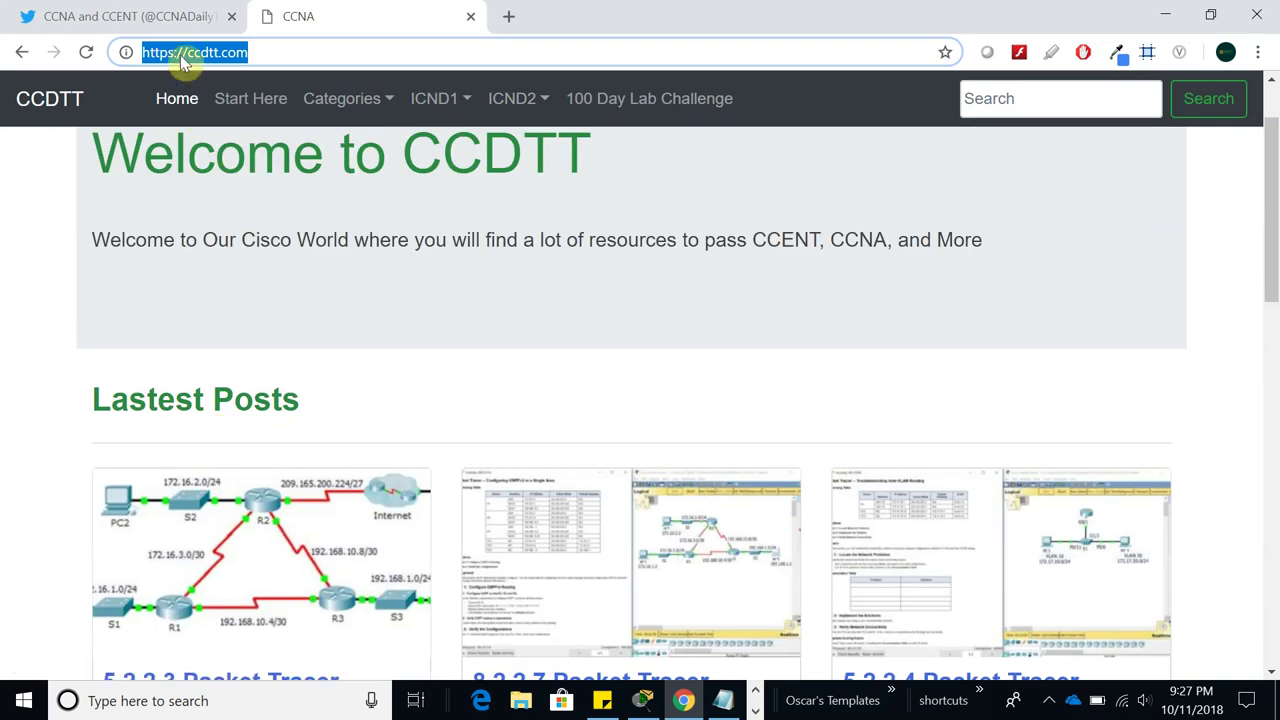
pyautogui.middleClick(294, 14)
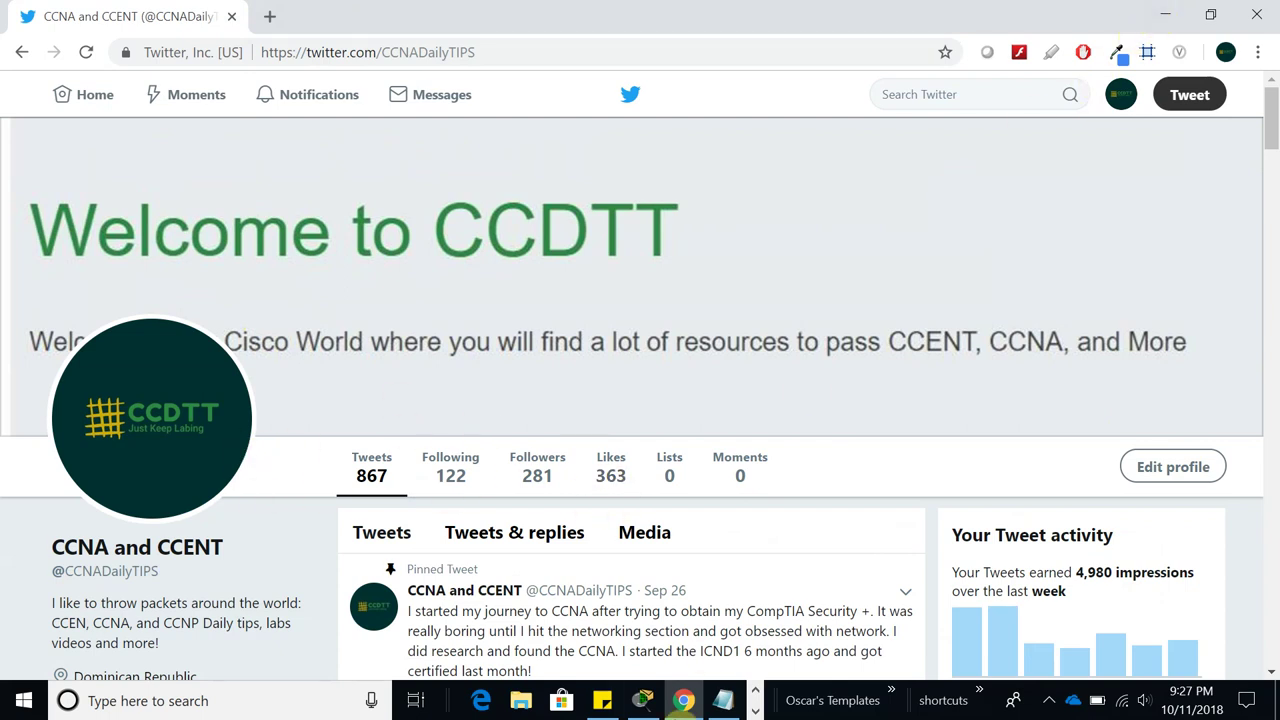
# Switch to Cisco Packet Tracer, open Router4's command line and enlarge its window beside the Area 2 topology
pyautogui.click(652, 704)
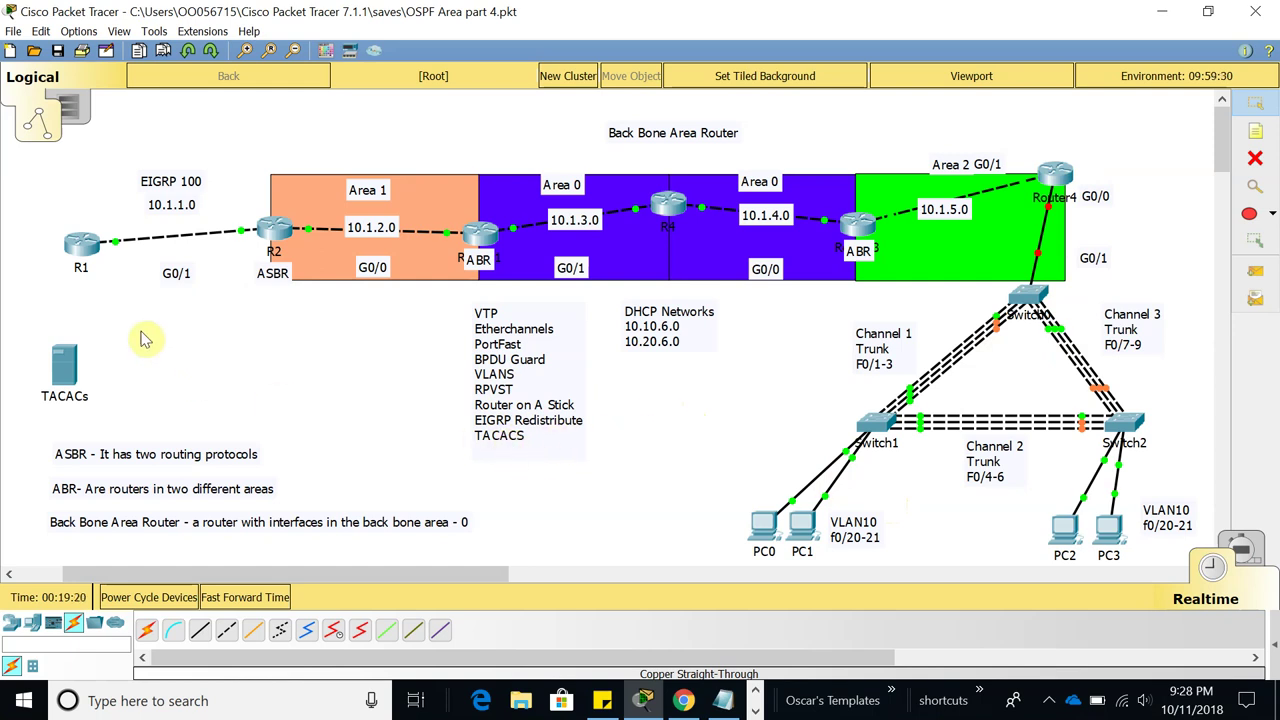
pyautogui.moveTo(66, 362); pyautogui.dragTo(69, 370)
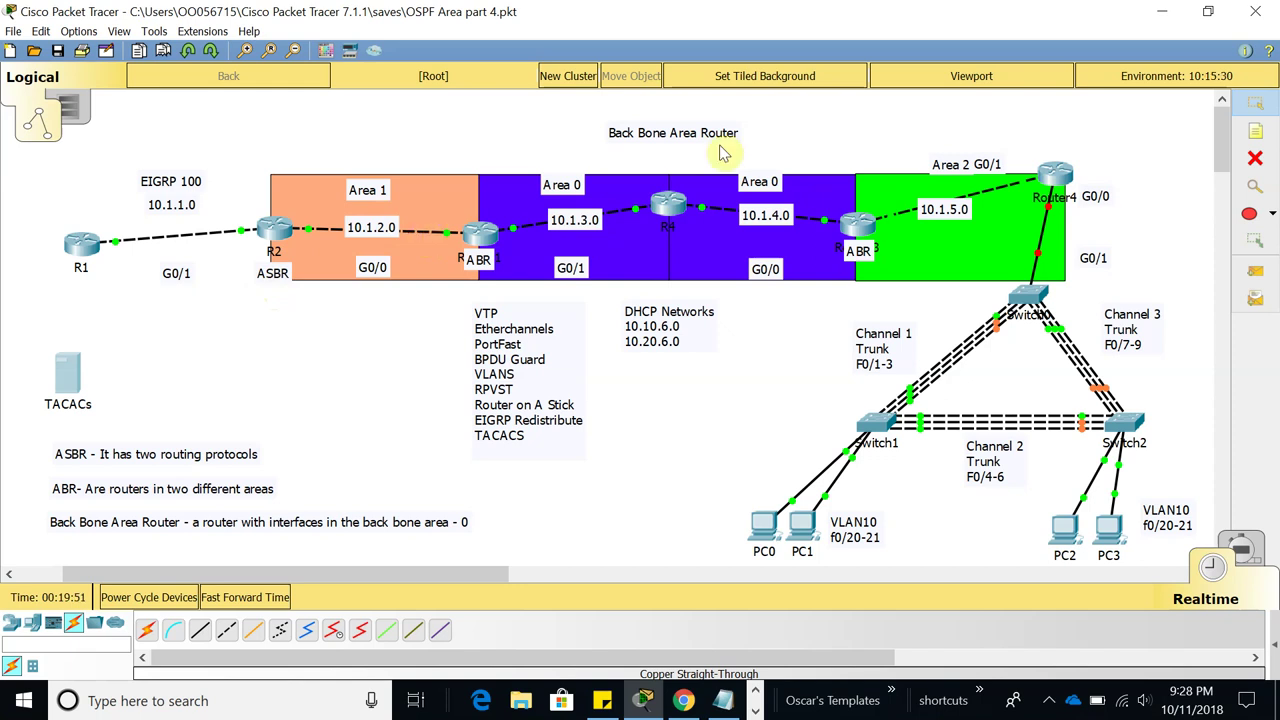
pyautogui.click(1055, 175)
pyautogui.moveTo(611, 130); pyautogui.dragTo(295, 74)
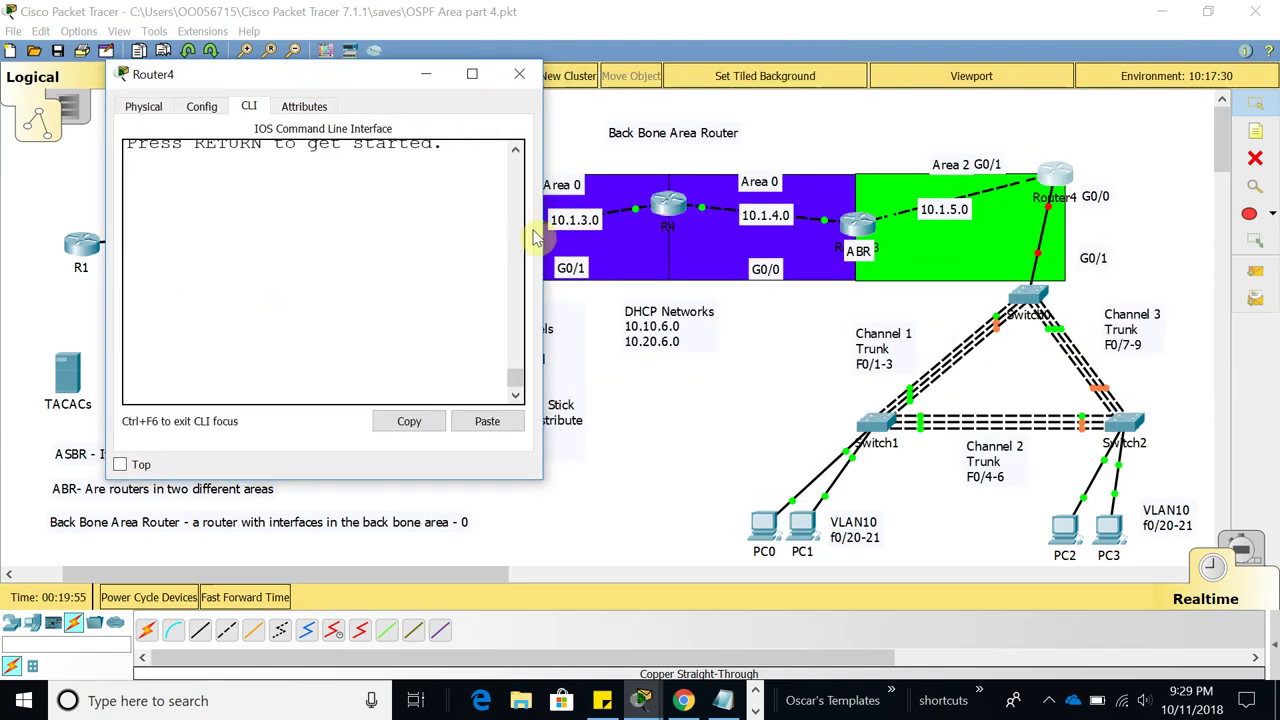
pyautogui.moveTo(544, 317); pyautogui.dragTo(598, 313)
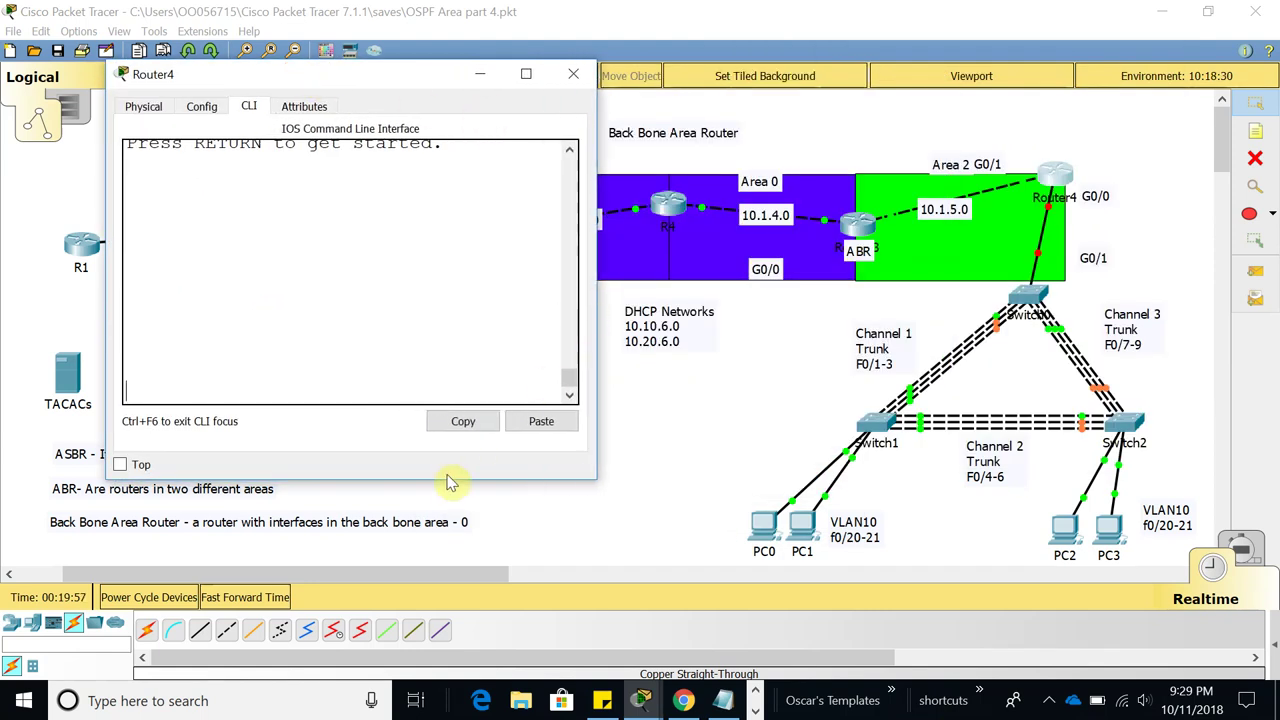
pyautogui.moveTo(443, 480); pyautogui.dragTo(410, 614)
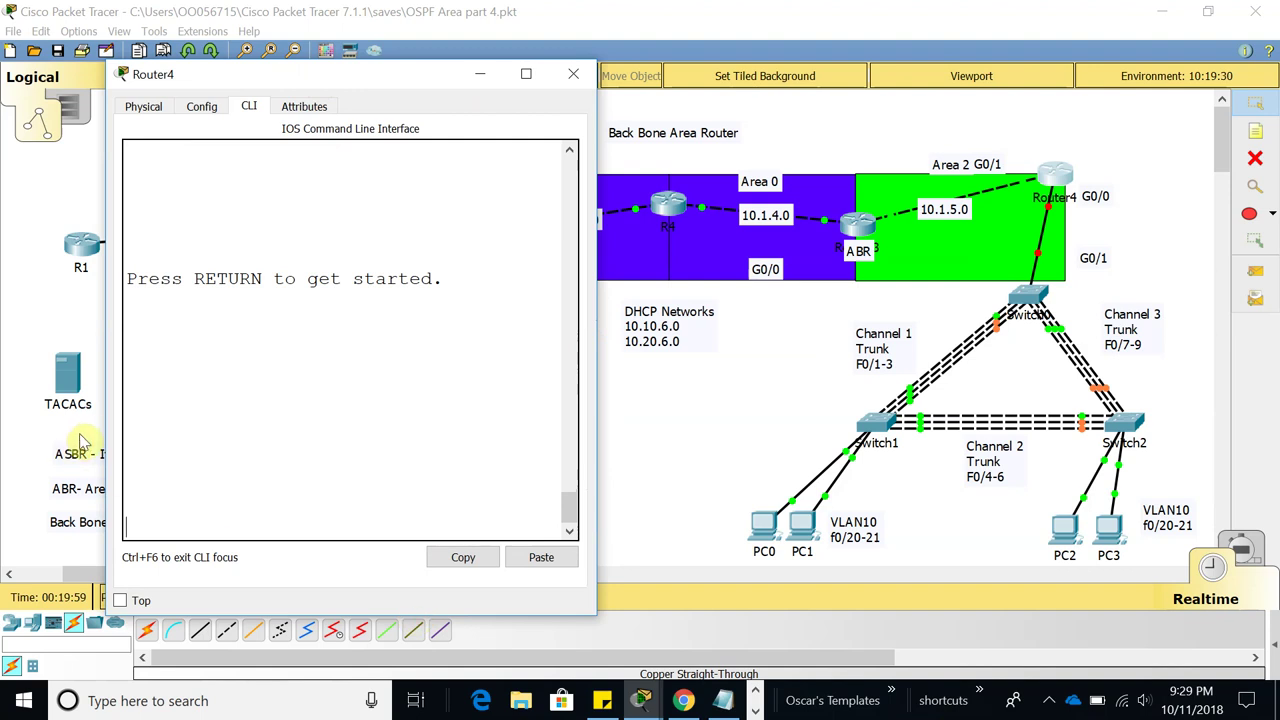
pyautogui.moveTo(107, 416); pyautogui.dragTo(16, 383)
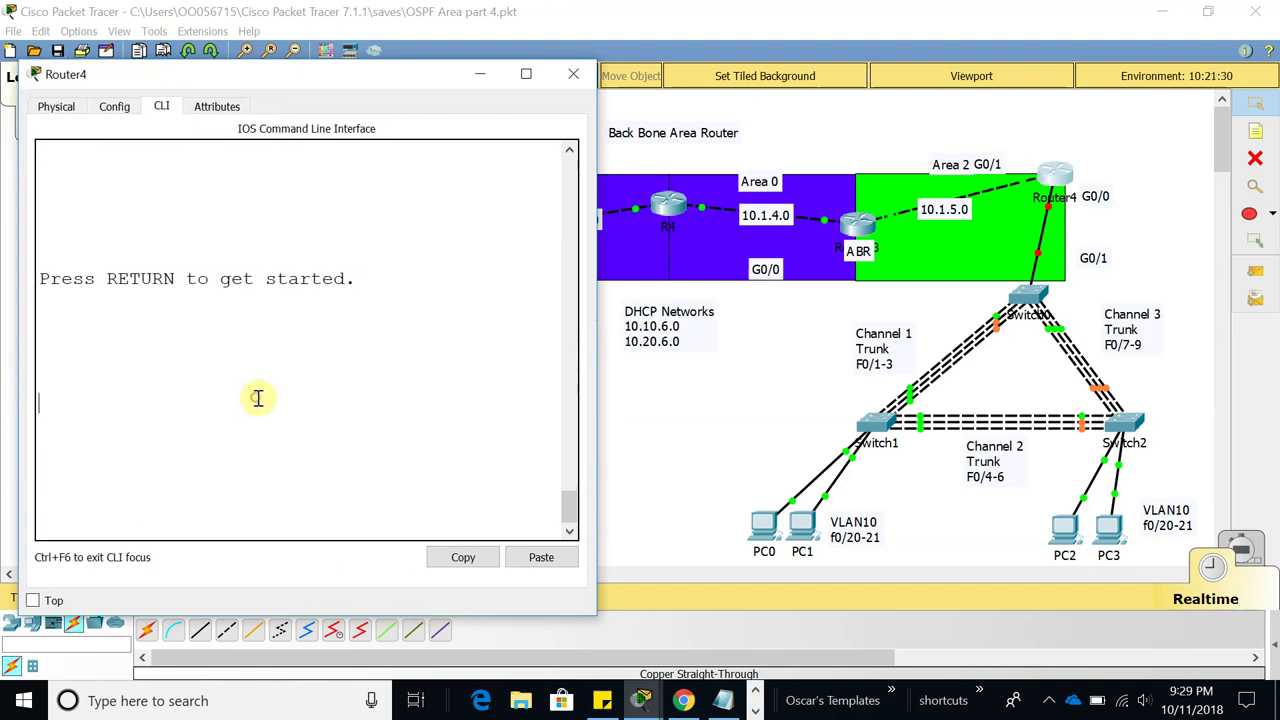
# Start the Router4 console session and enter privileged EXEC mode with the enable command
pyautogui.press('Return')
pyautogui.press('Return')
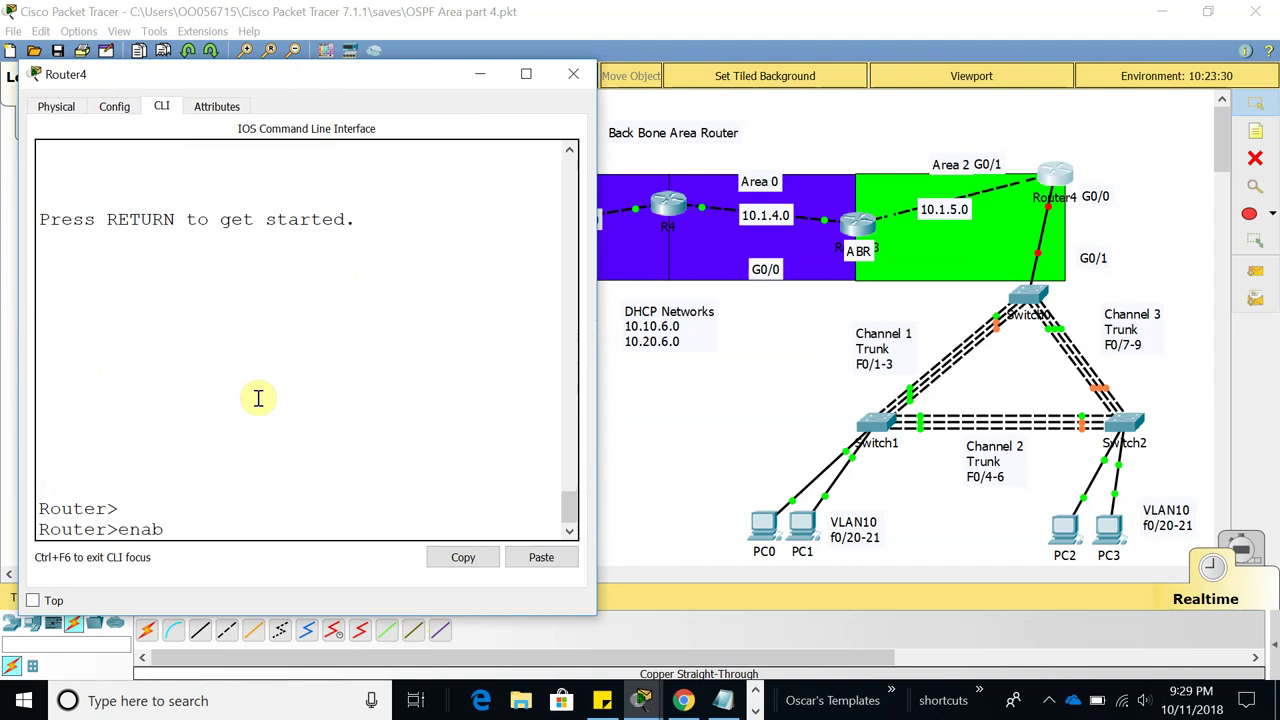
pyautogui.write('enab')
pyautogui.press('Tab')
pyautogui.press('Return')
pyautogui.press('Return')
pyautogui.press('Return')
pyautogui.press('Return')
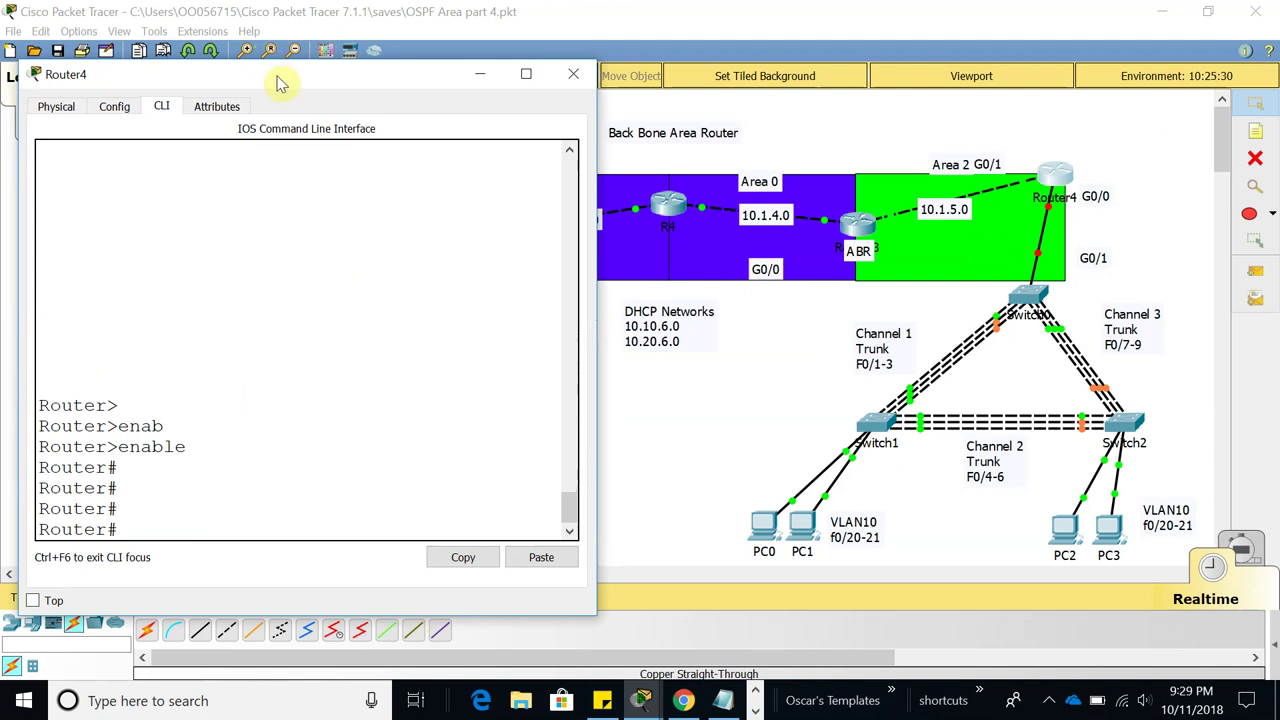
# Reposition the Router4 window and enter global configuration mode with configure terminal
pyautogui.moveTo(300, 82); pyautogui.dragTo(431, 294)
pyautogui.moveTo(395, 120); pyautogui.dragTo(388, 68)
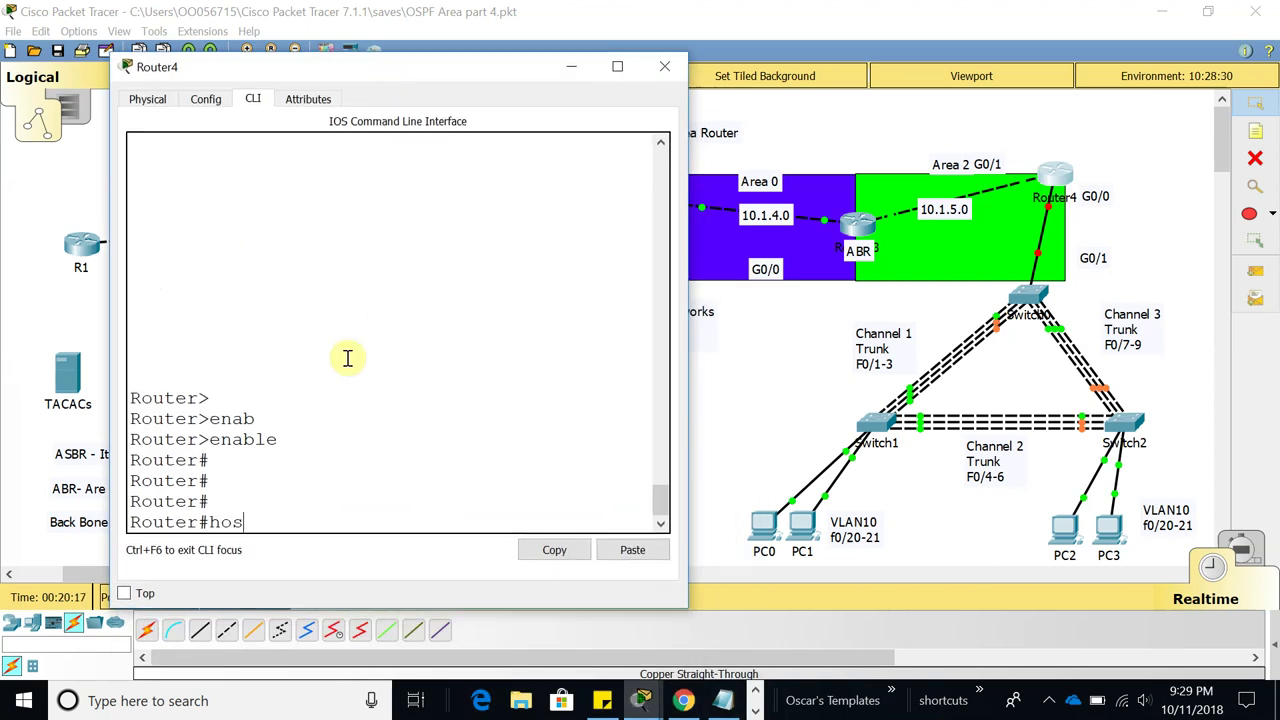
pyautogui.press('Tab')
pyautogui.write('con')
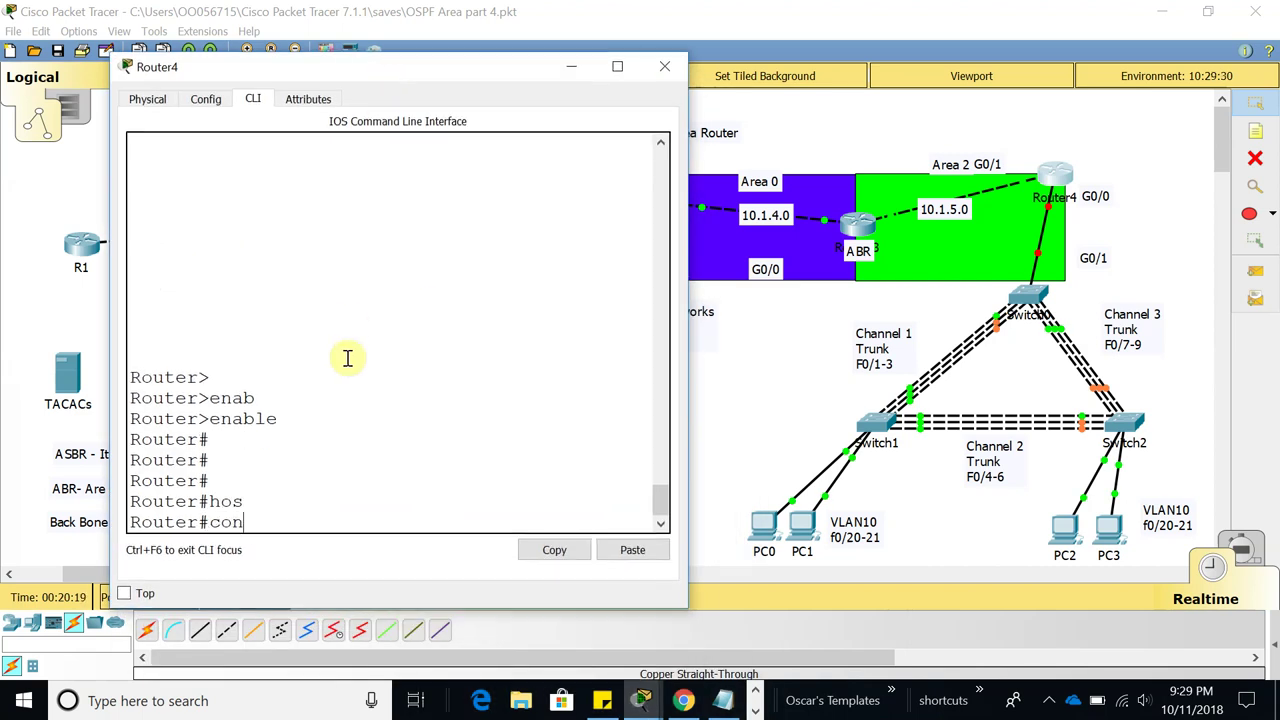
pyautogui.write('fi')
pyautogui.press('Tab')
pyautogui.write('terminal')
pyautogui.press('Return')
pyautogui.press('Return')
# Set the router's hostname to R6
pyautogui.write('hos')
pyautogui.press('Tab')
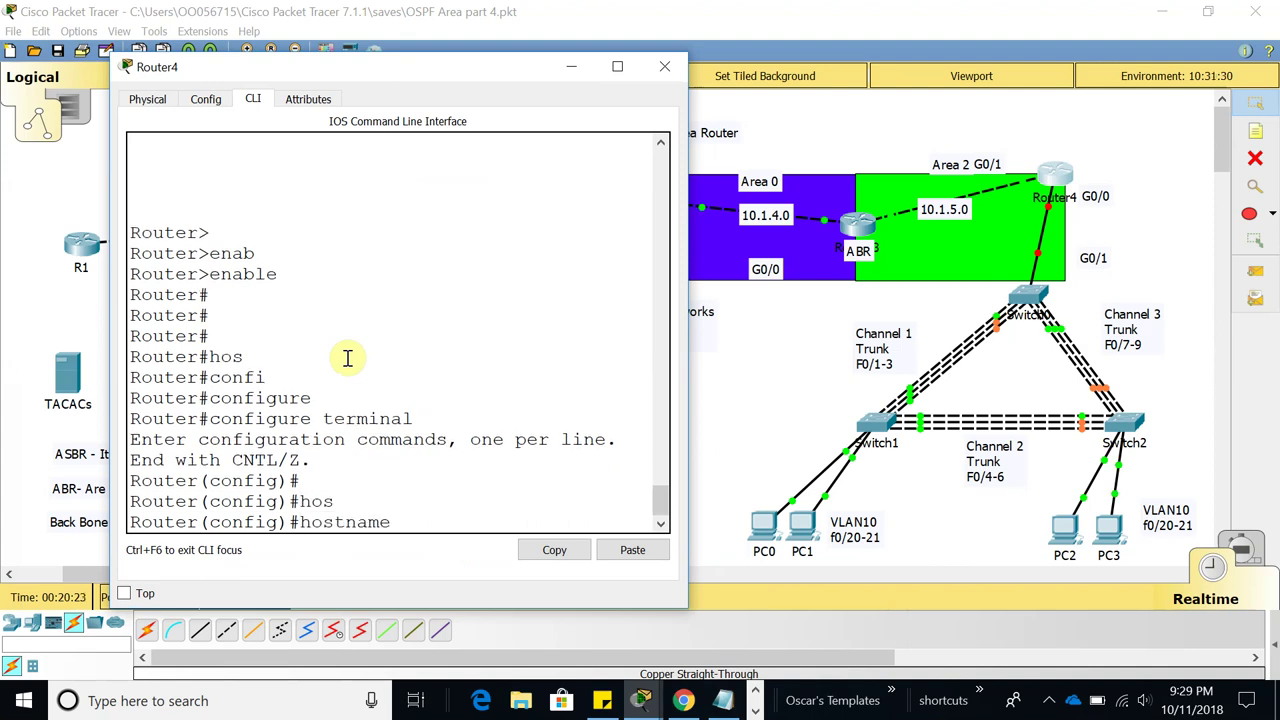
pyautogui.write('R6')
pyautogui.press('Return')
pyautogui.press('Return')
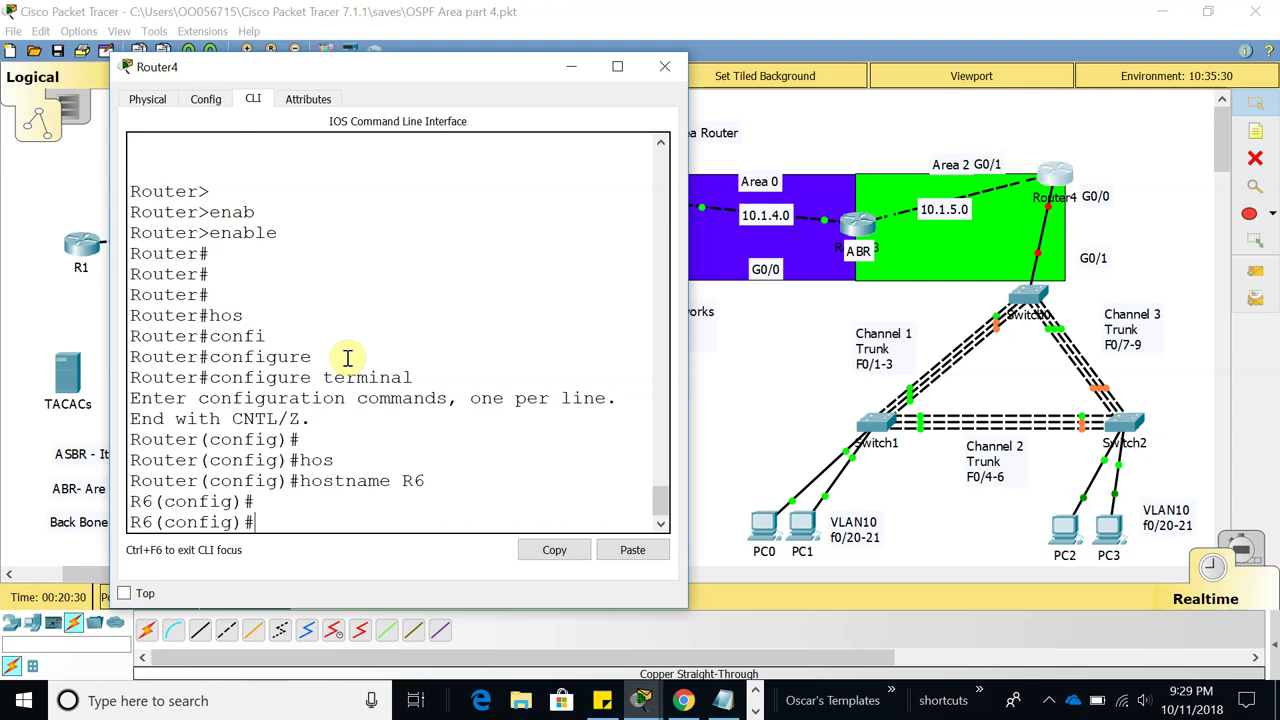
# Change the VLAN name in the topology note beside PC3 to VLAN20
pyautogui.moveTo(373, 75); pyautogui.dragTo(296, 39)
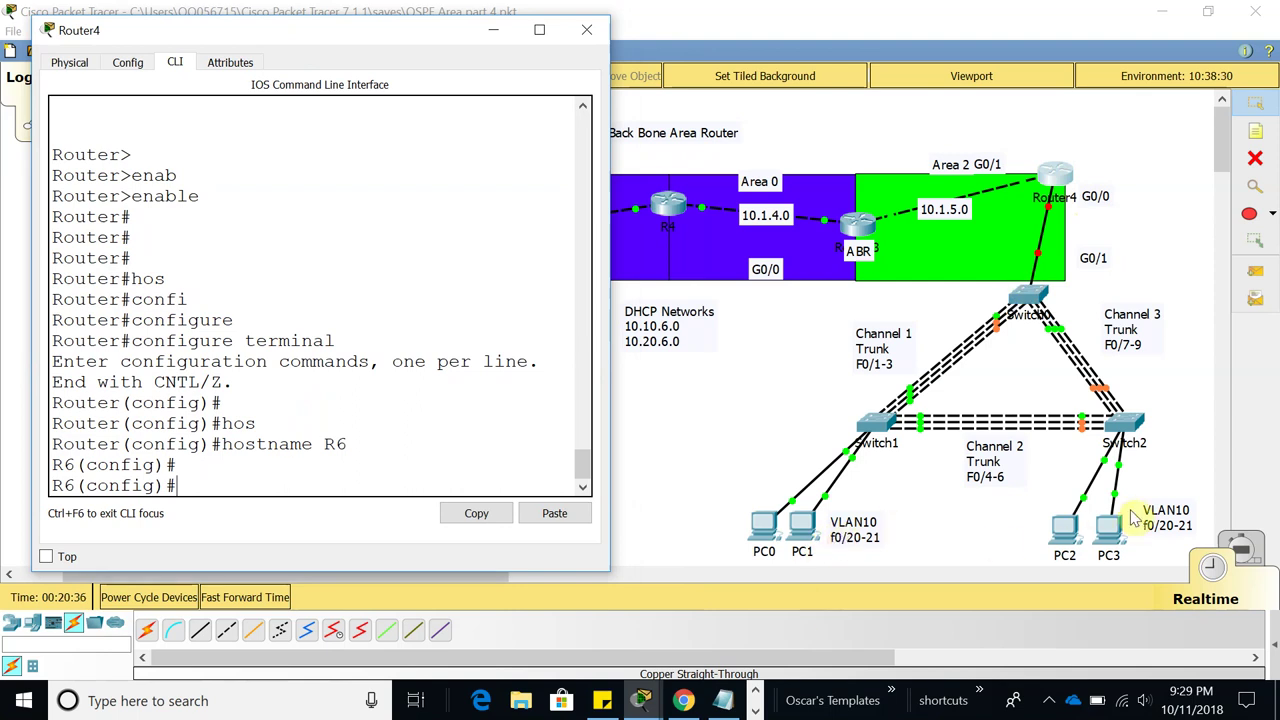
pyautogui.click(1177, 509)
pyautogui.doubleClick(1180, 508)
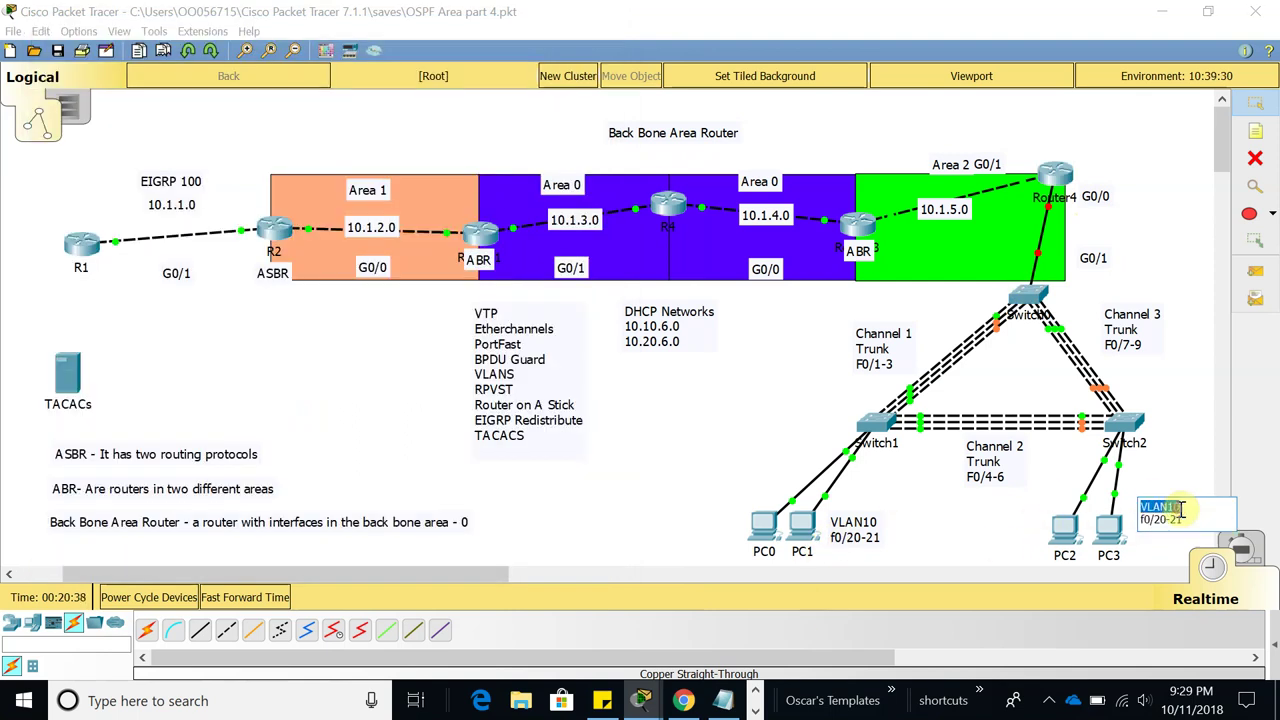
pyautogui.click(1182, 508)
pyautogui.press('Delete')
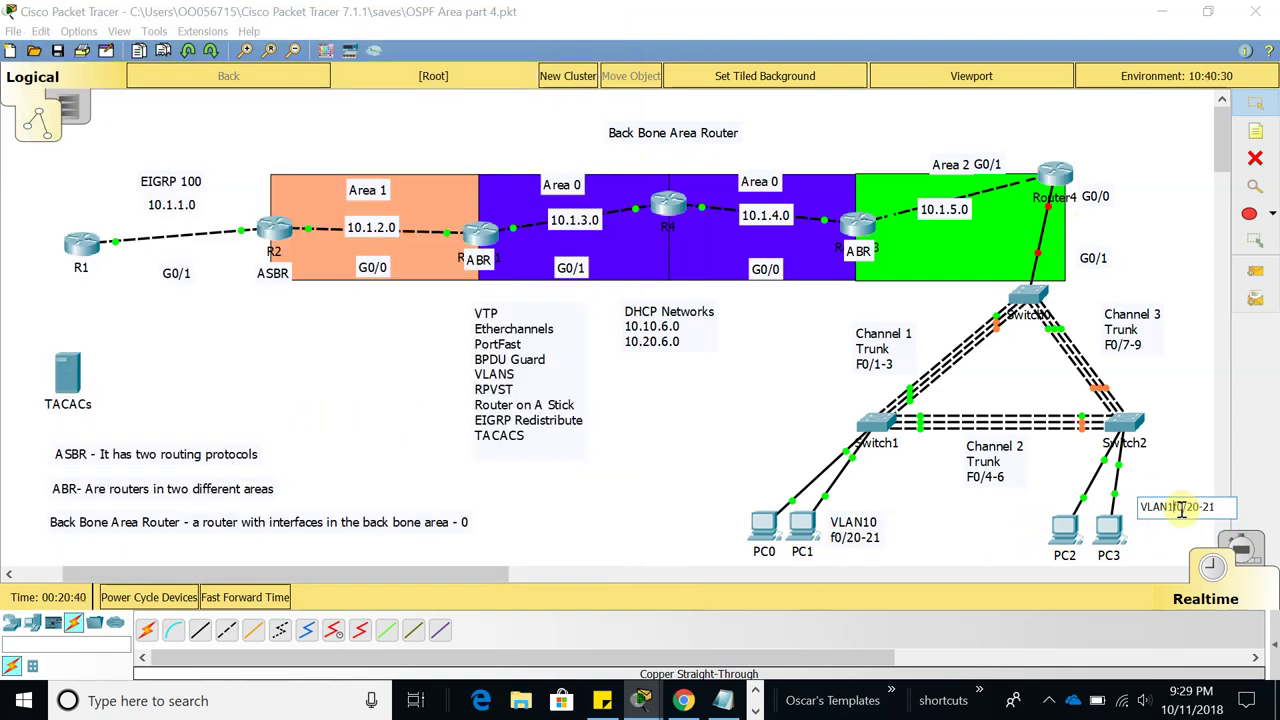
pyautogui.press('Return')
pyautogui.click(1140, 126)
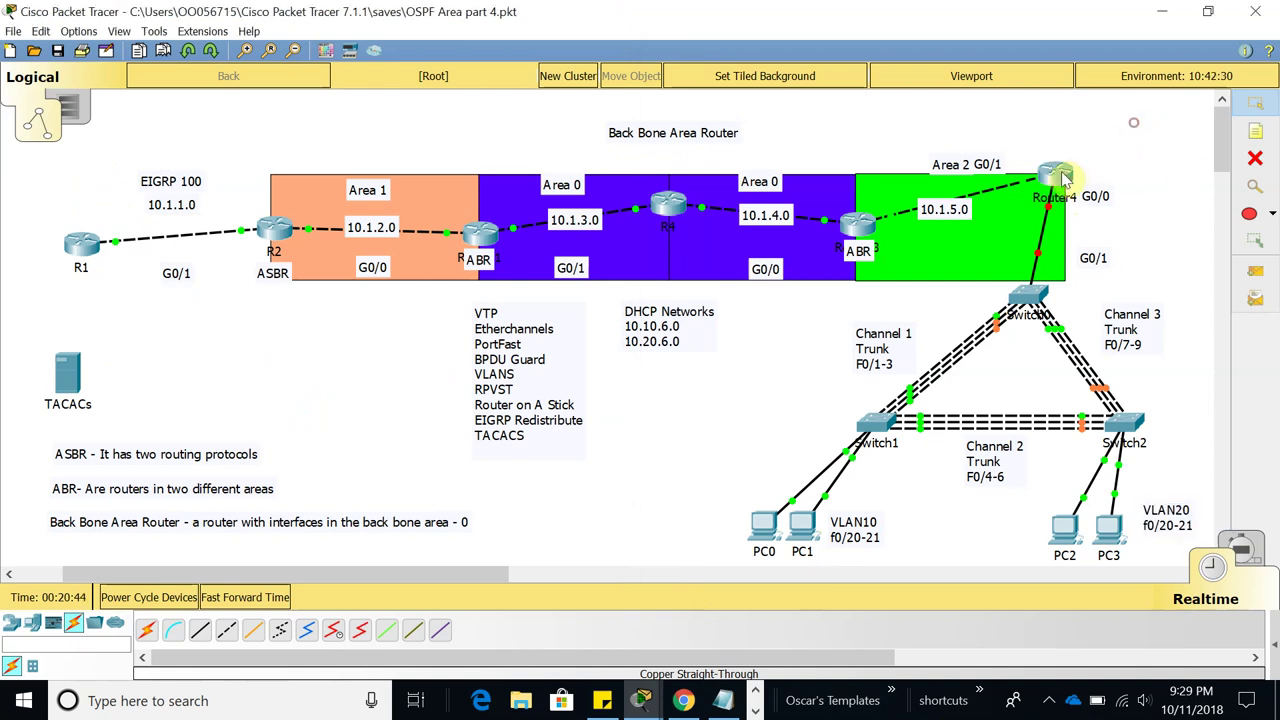
# Return to Router4's command line and exclude 10.10.6.1 from DHCP with ip dhcp excluded-address
pyautogui.click(1065, 178)
pyautogui.moveTo(300, 35); pyautogui.dragTo(282, 25)
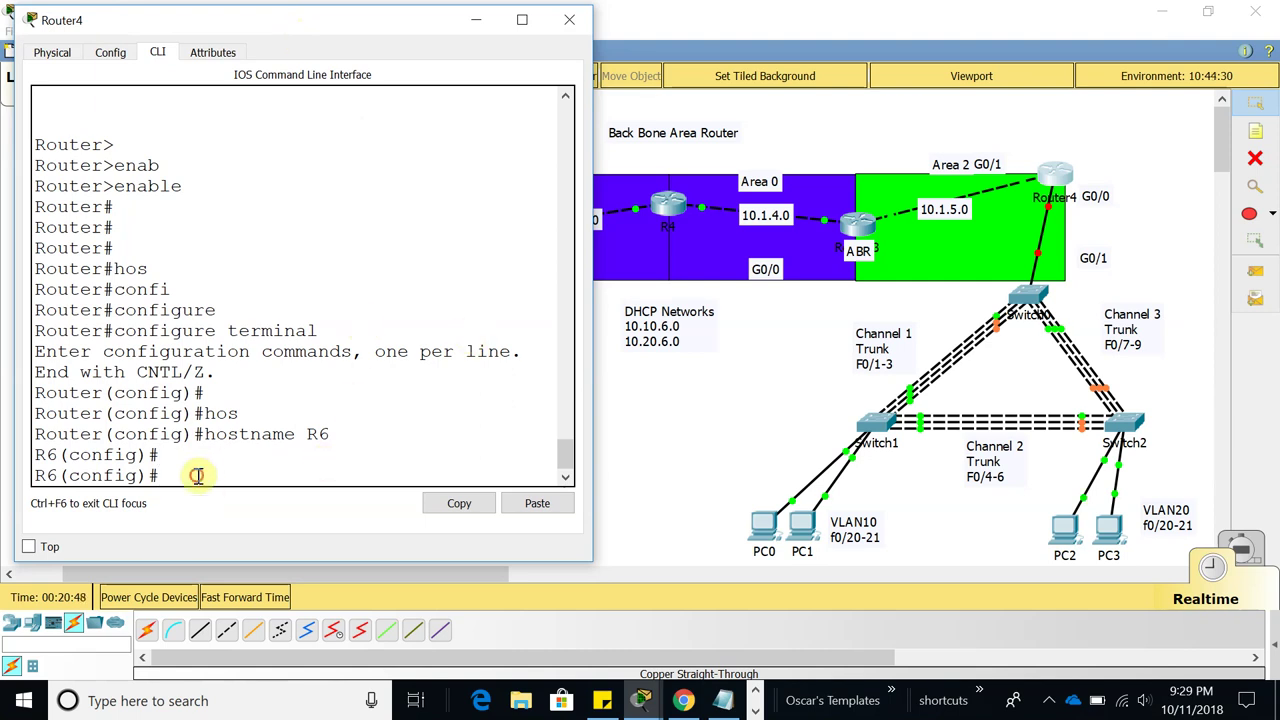
pyautogui.press('Return')
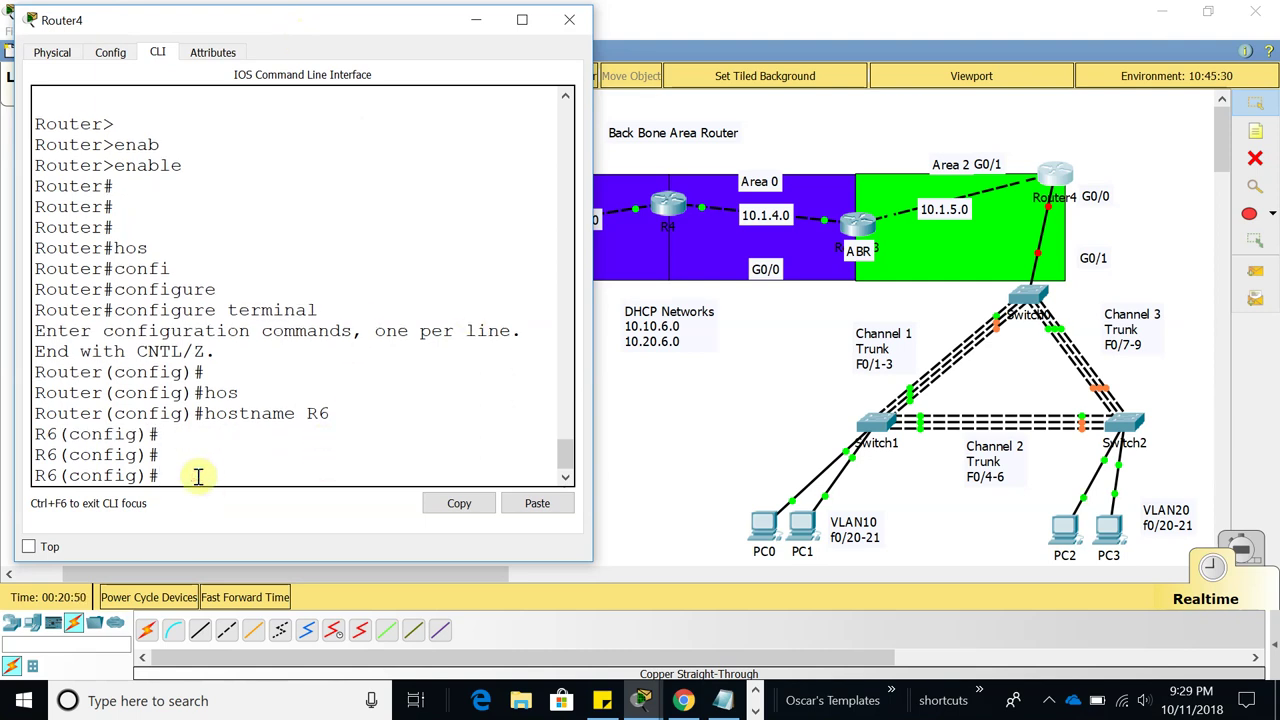
pyautogui.write('ip dh')
pyautogui.press('Tab')
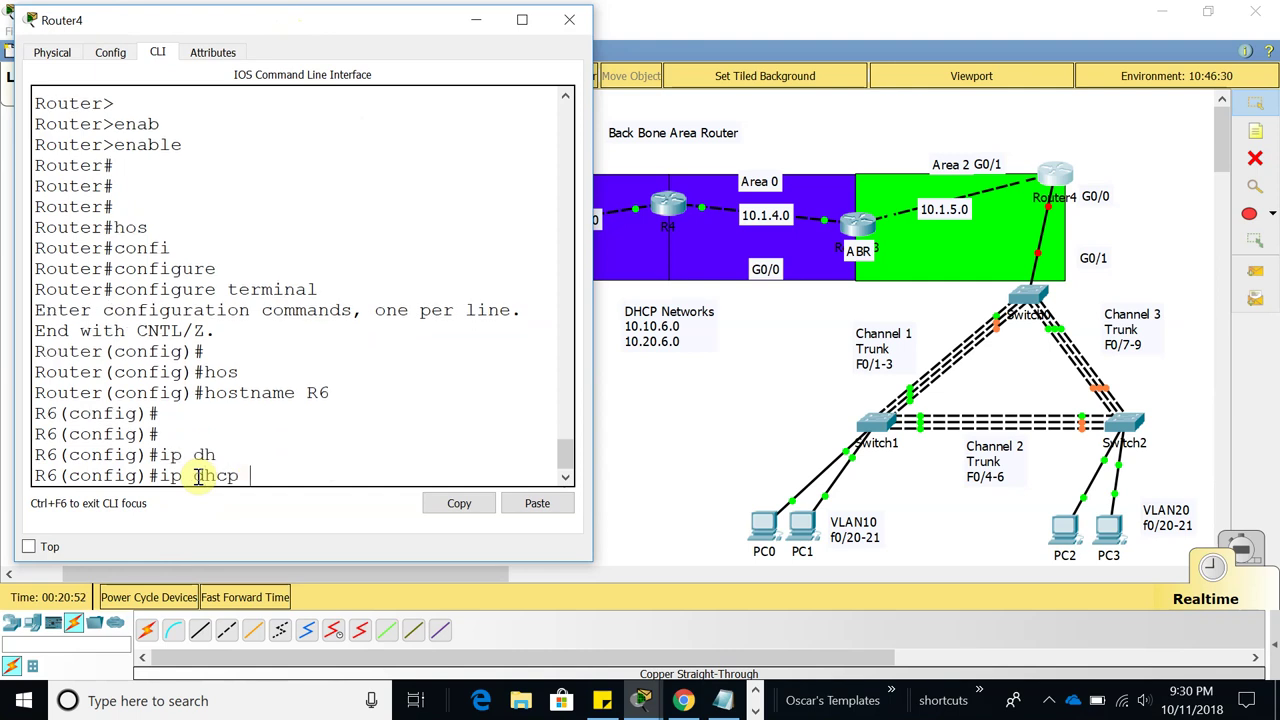
pyautogui.write('e')
pyautogui.press('Tab')
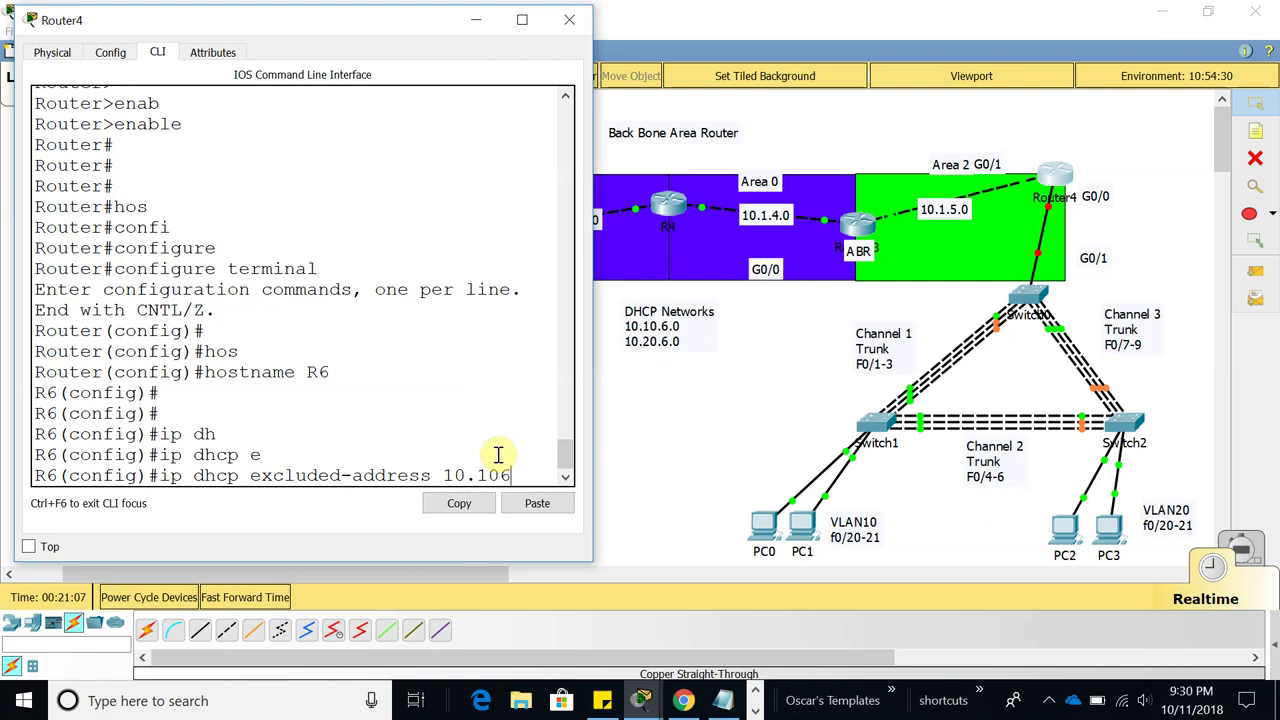
pyautogui.write('61')
pyautogui.press('Return')
# Exclude the address 10.20.6.1 from DHCP assignment on R6
pyautogui.press('Up')
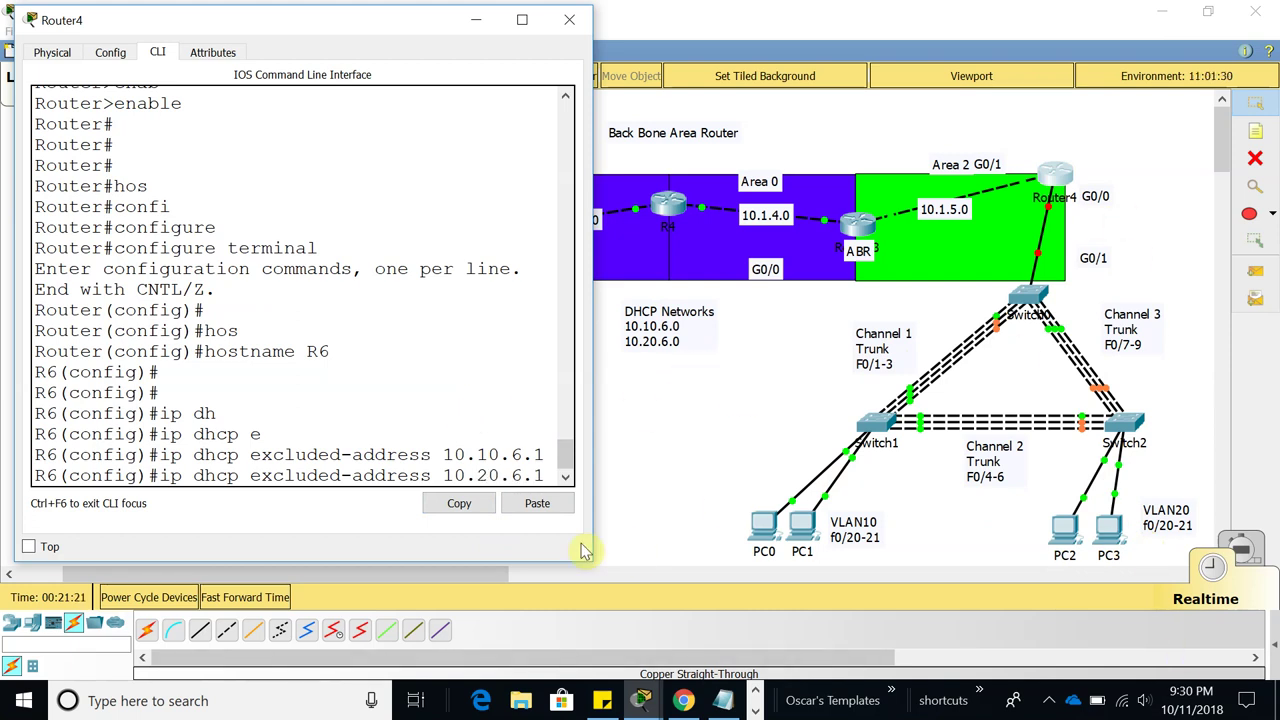
pyautogui.write('2')
pyautogui.press('Return')
pyautogui.press('Return')
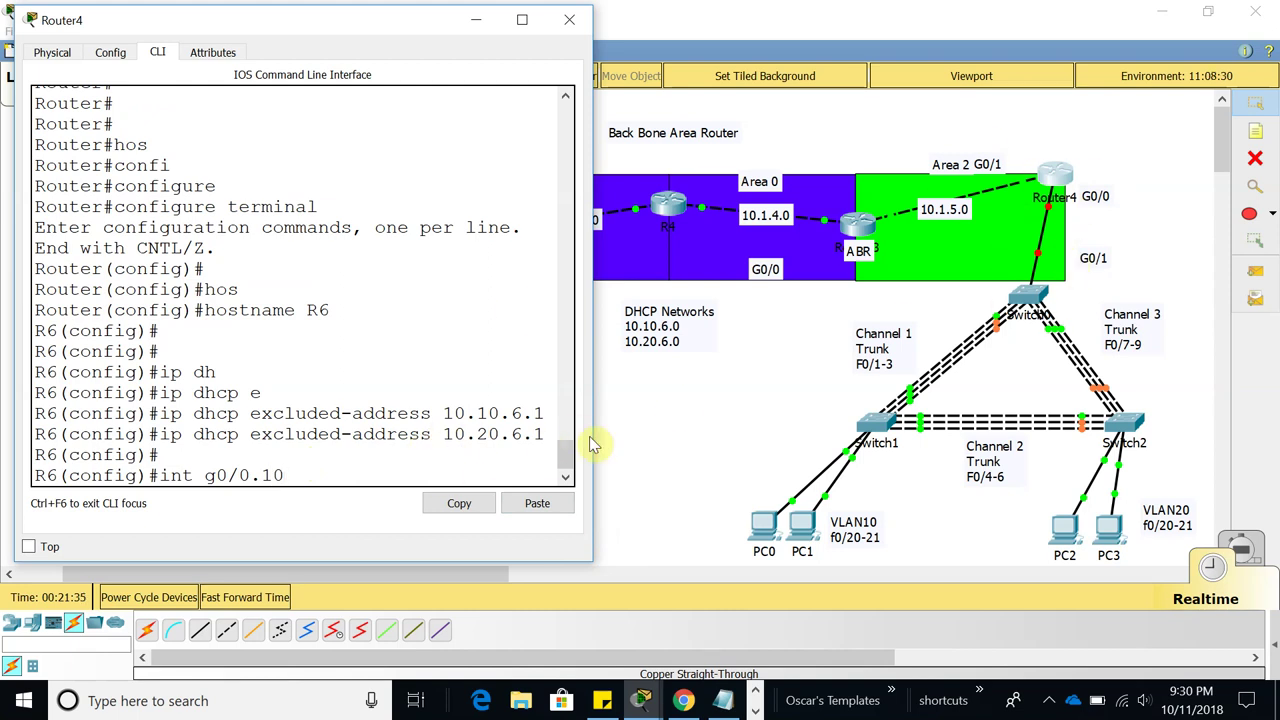
# Create subinterface g0/0.10 and set its encapsulation to dot1Q 10
pyautogui.press('Return')
pyautogui.write('en')
pyautogui.press('Tab')
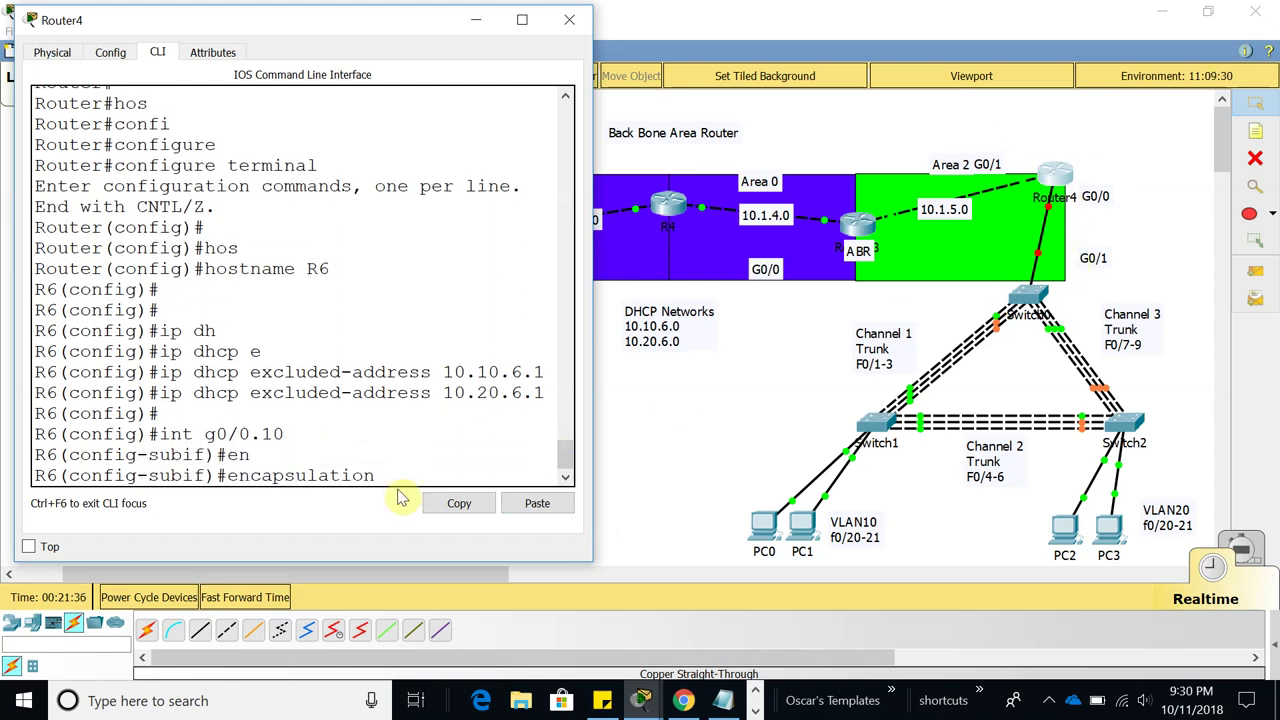
pyautogui.write('do')
pyautogui.press('Tab')
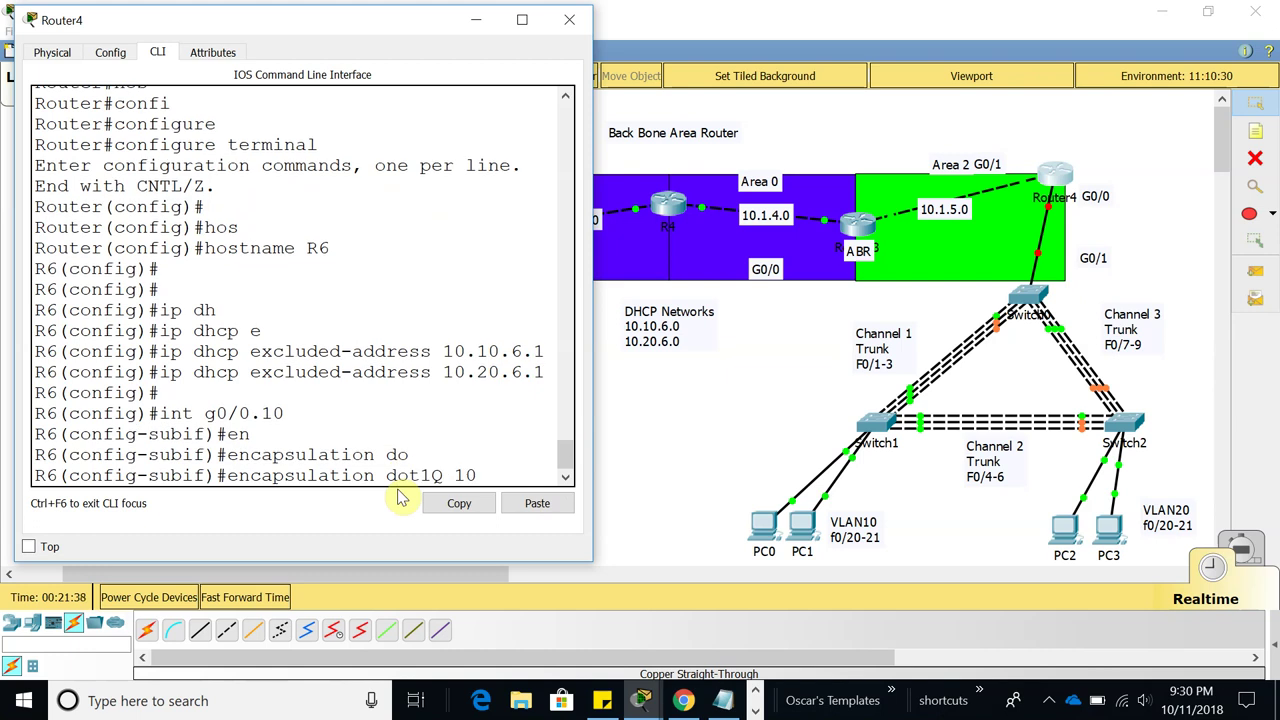
pyautogui.press('Return')
# Assign IP address 10.10.6.1 with mask 255.255.255.0 to subinterface g0/0.10
pyautogui.write('aff')
pyautogui.press('BackSpace')
pyautogui.press('BackSpace')
pyautogui.write('dd')
pyautogui.press('Tab')
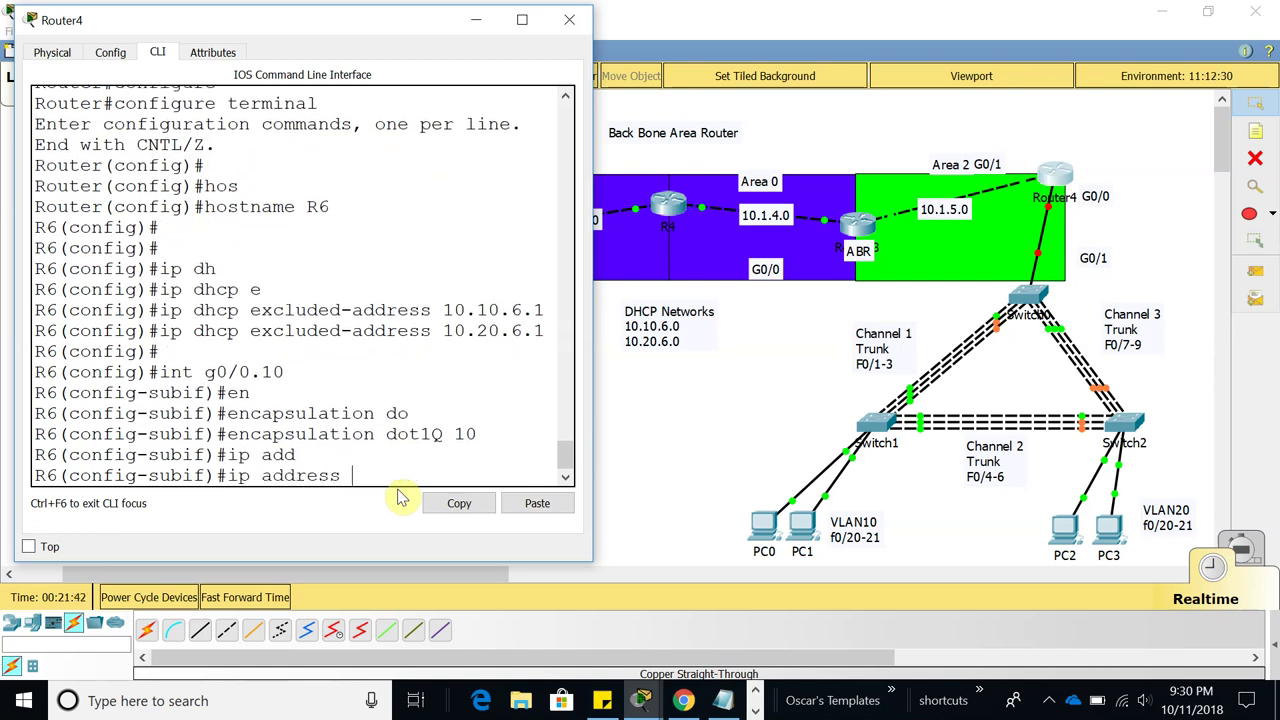
pyautogui.write('10.10.6.1')
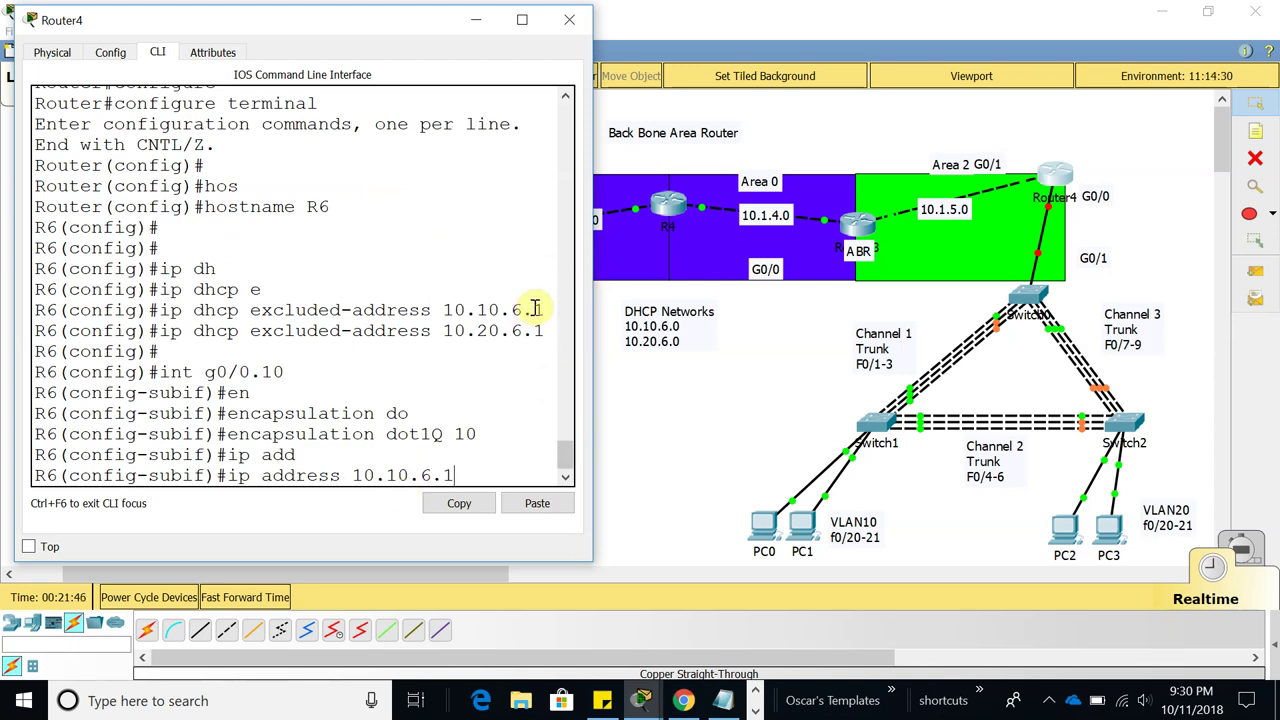
pyautogui.write(' 255.255')
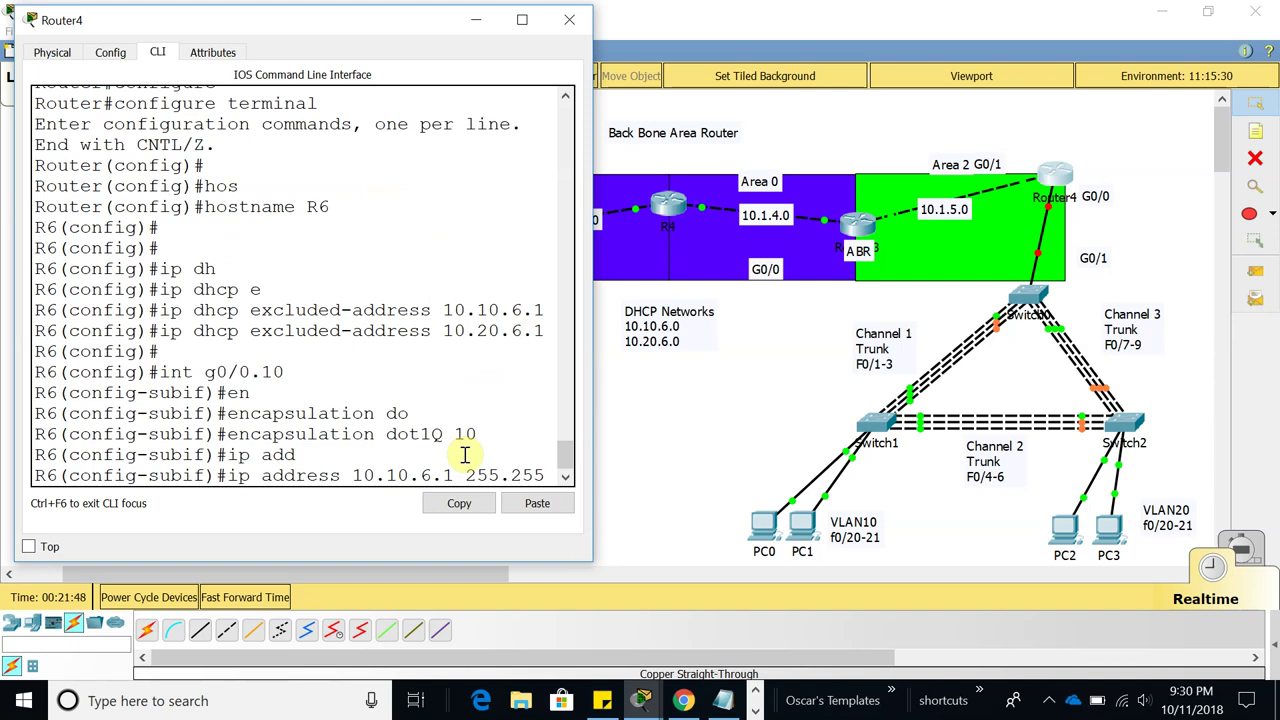
pyautogui.write('.255.0')
pyautogui.press('Return')
pyautogui.press('Return')
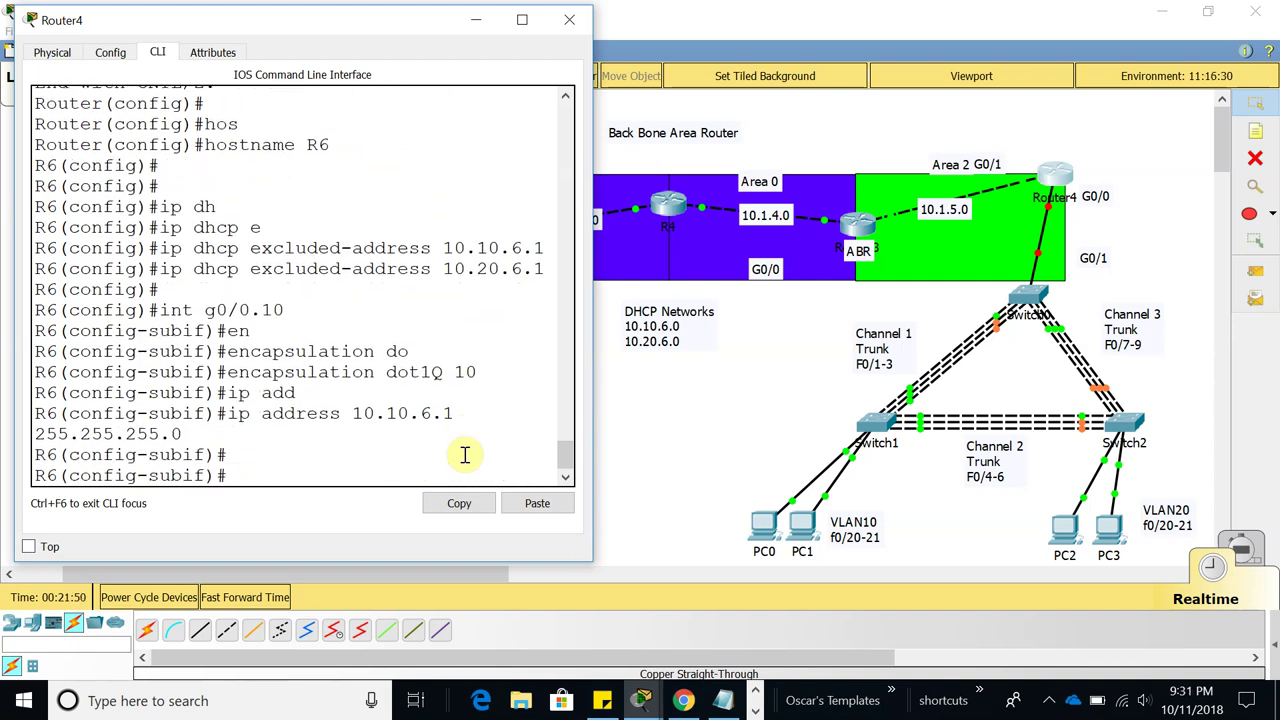
# Enable subinterface g0/0.10 with the no shutdown command
pyautogui.write('no shu')
pyautogui.press('Tab')
pyautogui.press('Return')
pyautogui.press('Return')
# Create subinterface g0/0.20 on R6 and enter its configuration
pyautogui.press('Up')
pyautogui.press('Up')
pyautogui.press('Up')
pyautogui.press('Up')
pyautogui.press('Up')
pyautogui.press('BackSpace')
pyautogui.press('BackSpace')
pyautogui.write('20')
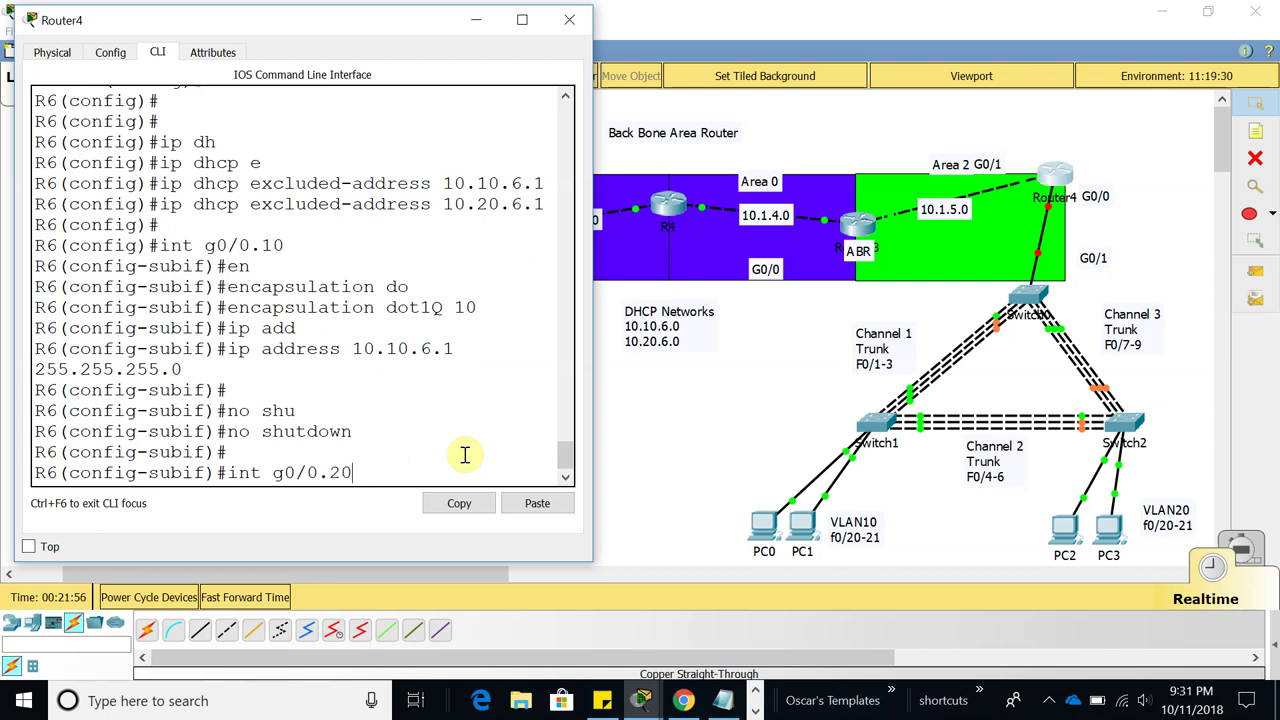
pyautogui.press('Return')
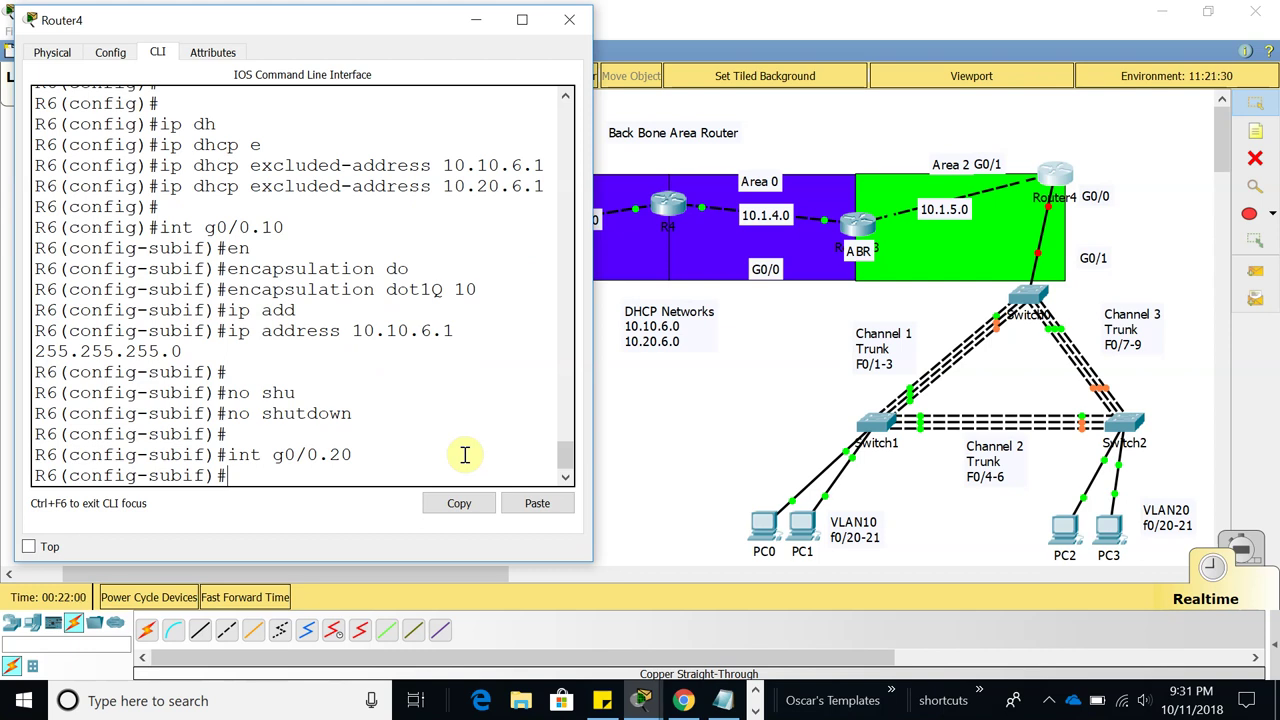
# Set the encapsulation of subinterface g0/0.20 to dot1Q 20
pyautogui.write('en')
pyautogui.press('Tab')
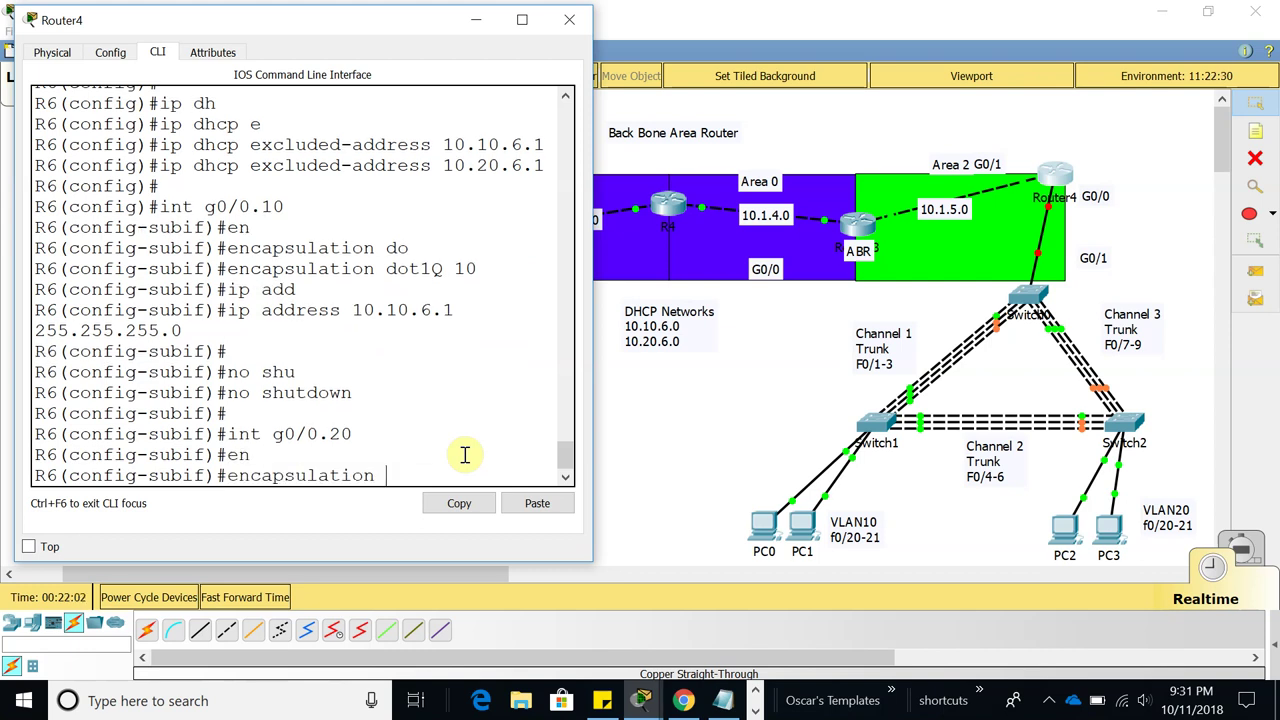
pyautogui.write('do')
pyautogui.press('Tab')
pyautogui.write('20')
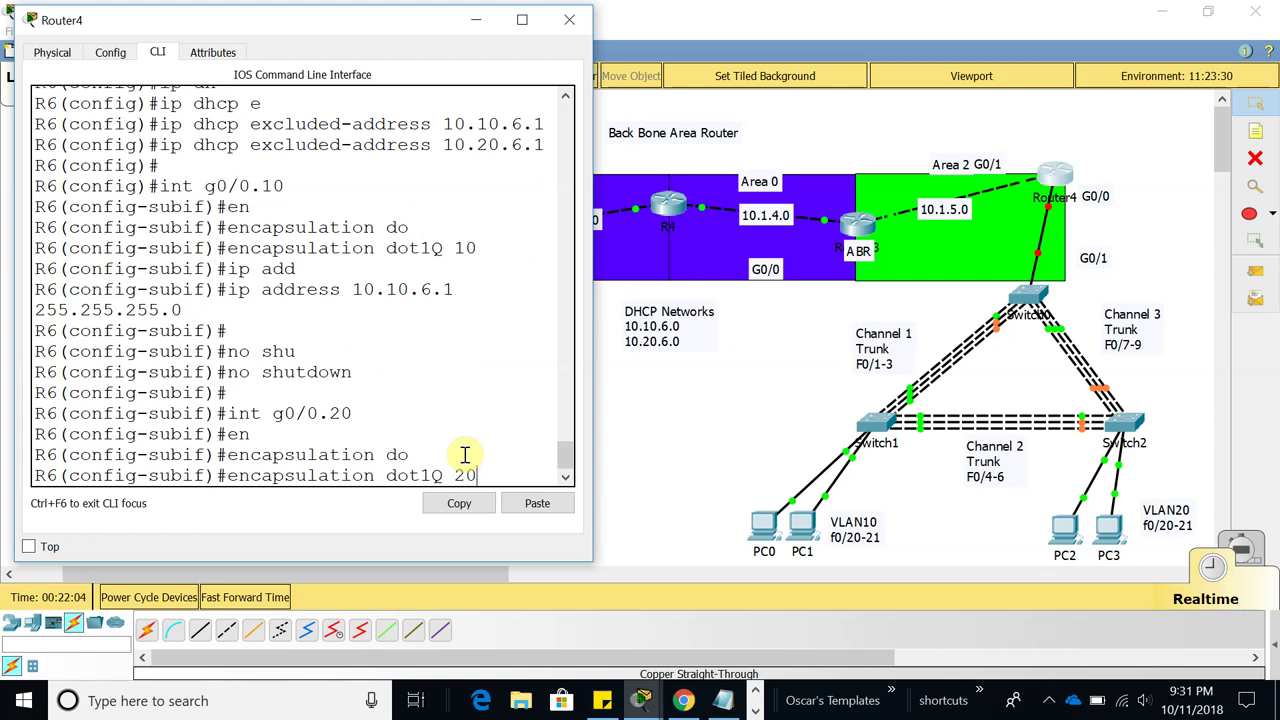
pyautogui.press('Return')
# Assign IP address 10.20.6.1 with mask 255.255.255.0 to subinterface g0/0.20
pyautogui.press('Up')
pyautogui.press('Up')
pyautogui.press('Up')
pyautogui.press('Up')
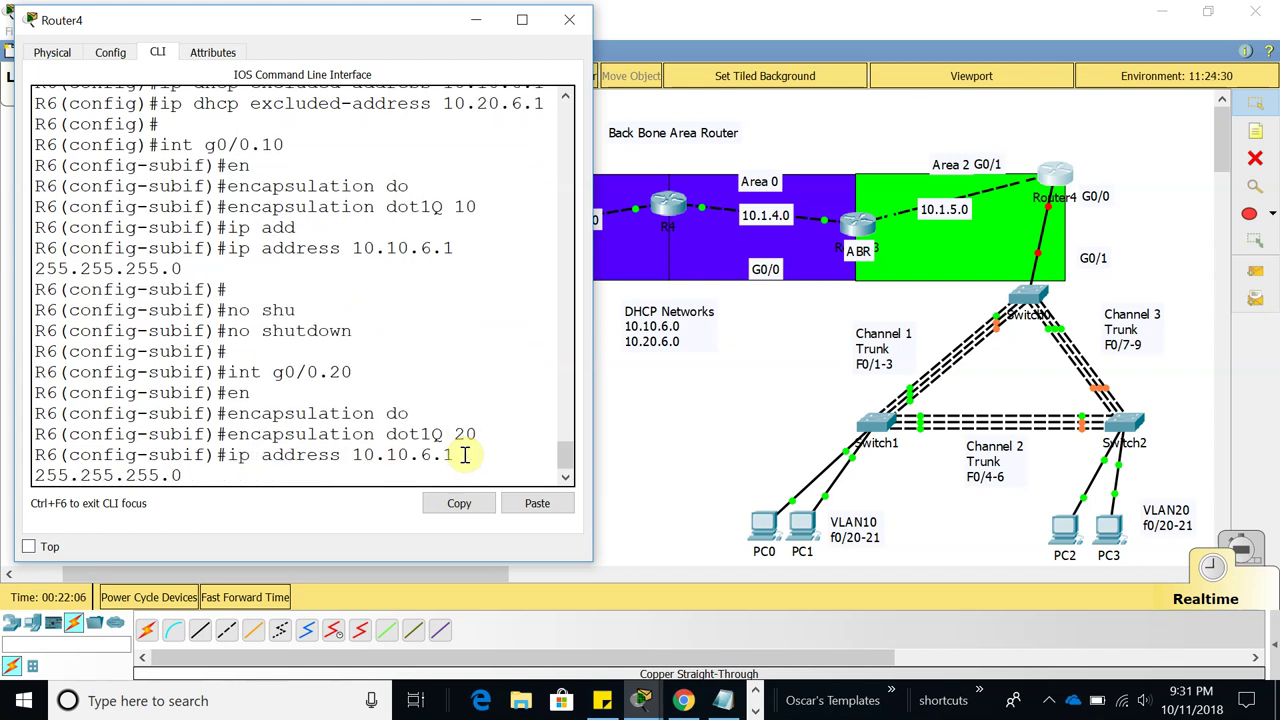
pyautogui.press('Left')
pyautogui.press('Left')
pyautogui.press('Left')
pyautogui.press('Left')
pyautogui.press('Left')
pyautogui.press('Left')
pyautogui.press('Left')
pyautogui.press('Left')
pyautogui.press('Left')
pyautogui.press('Left')
pyautogui.press('Left')
pyautogui.press('Left')
pyautogui.press('Left')
pyautogui.press('Left')
pyautogui.press('Left')
pyautogui.press('Left')
pyautogui.press('Left')
pyautogui.press('Left')
pyautogui.press('Left')
pyautogui.press('Left')
pyautogui.press('Right')
pyautogui.press('Right')
pyautogui.press('Right')
pyautogui.press('Delete')
pyautogui.write('2')
pyautogui.press('Return')
pyautogui.press('Return')
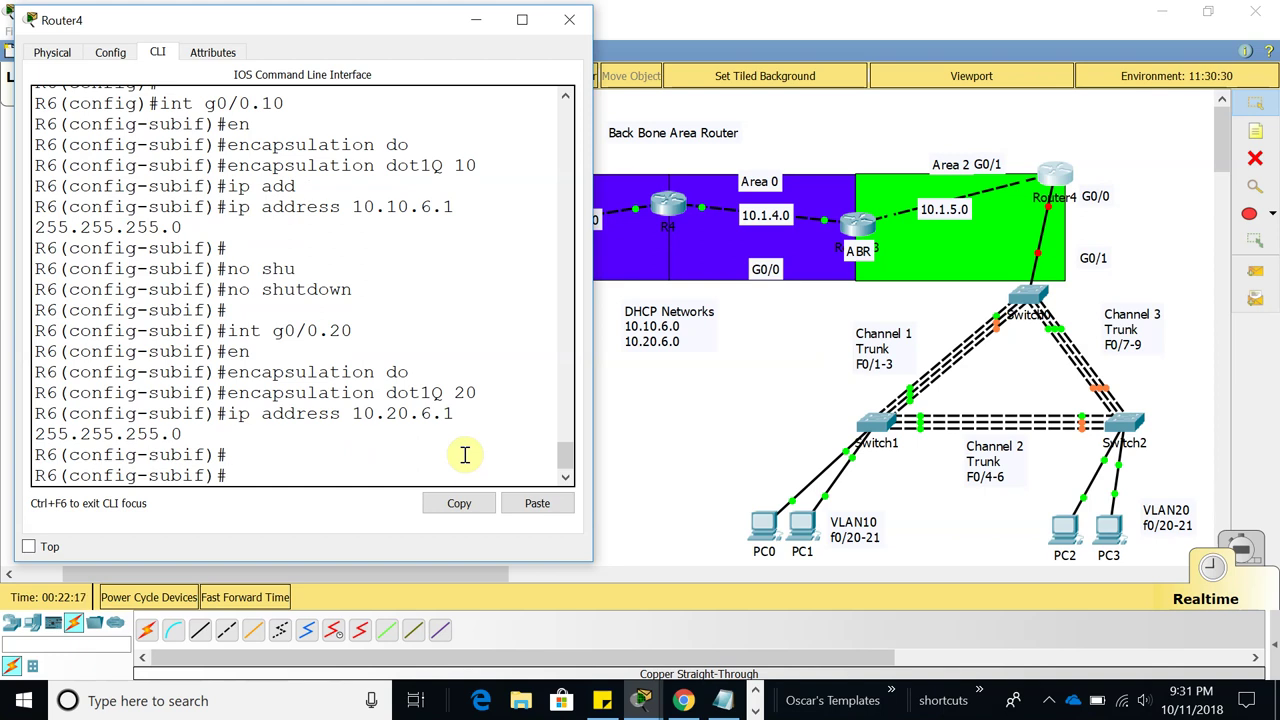
# Exit subinterface configuration and start EIGRP routing with autonomous system number 111
pyautogui.write('exit')
pyautogui.press('Return')
pyautogui.write('e')
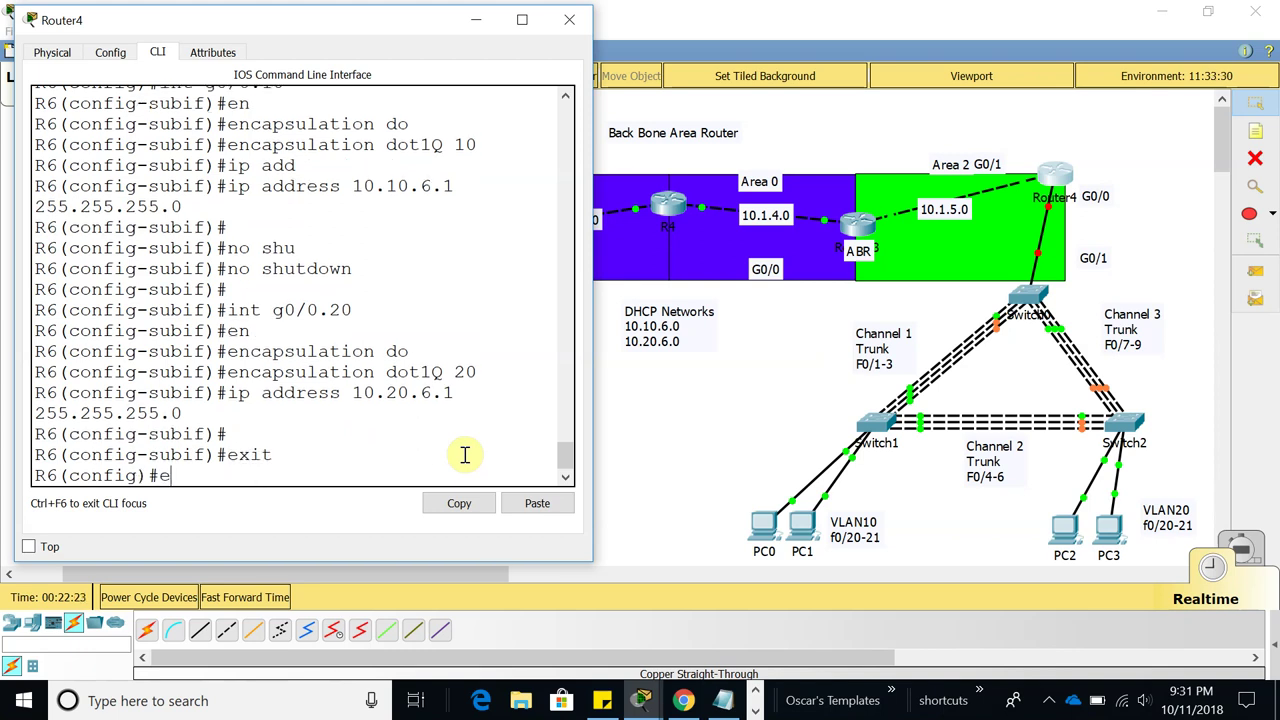
pyautogui.write('ou')
pyautogui.press('Tab')
pyautogui.write('ei')
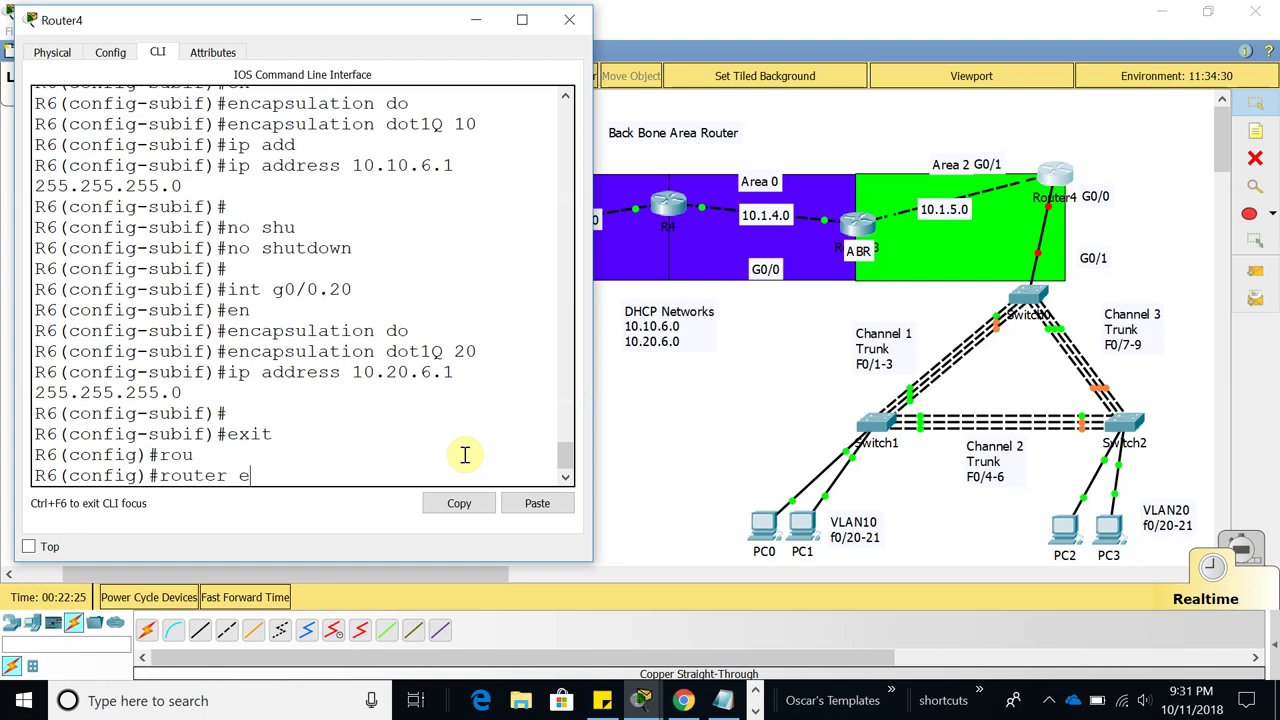
pyautogui.press('Tab')
pyautogui.write('111')
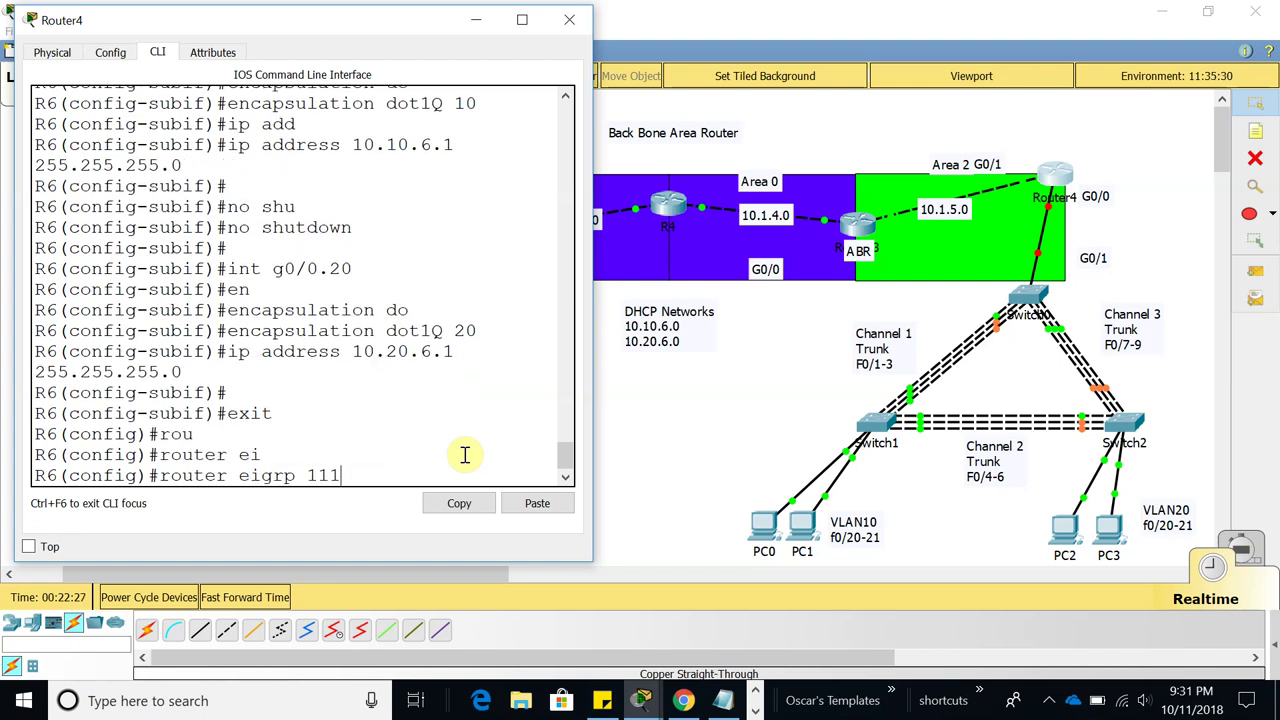
pyautogui.press('Return')
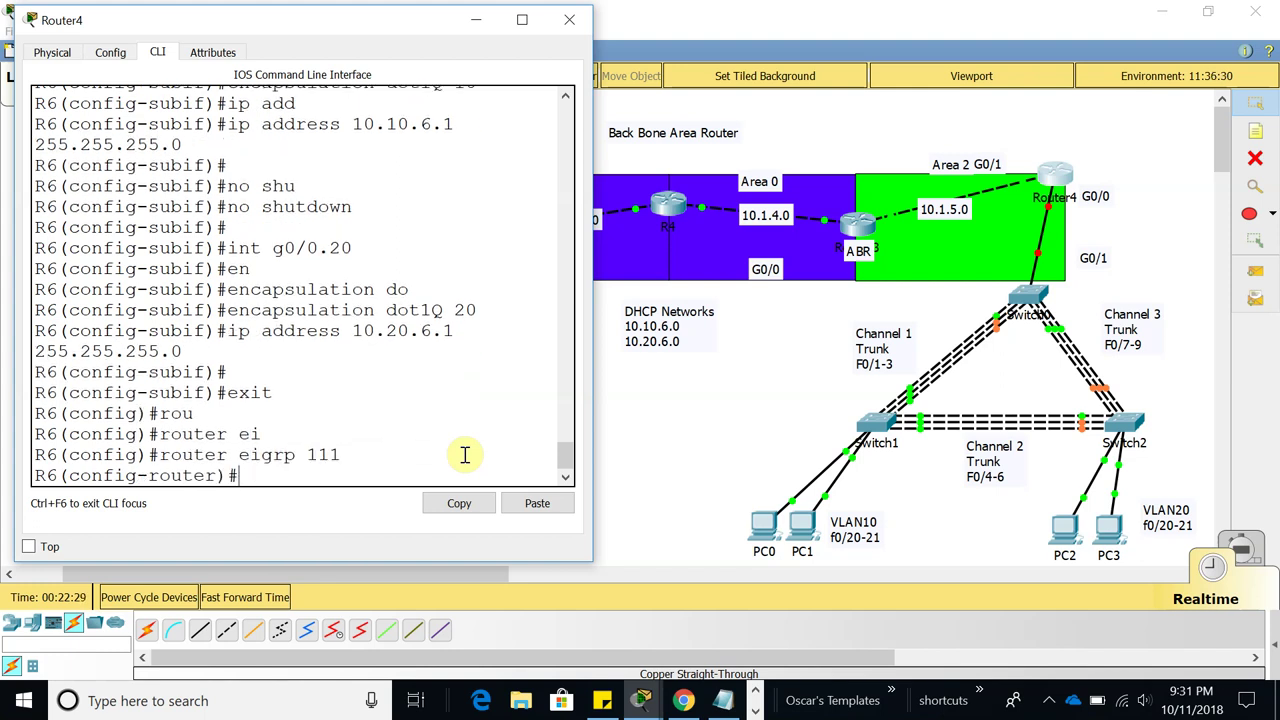
# Try to advertise network 10.10.6.0 with wildcard mask 0.0.0.255 and area 3 under EIGRP 111
pyautogui.moveTo(236, 22)
pyautogui.mouseDown()
pyautogui.moveTo(346, 50)
pyautogui.moveTo(580, 76)
pyautogui.moveTo(216, 26)
pyautogui.mouseUp()
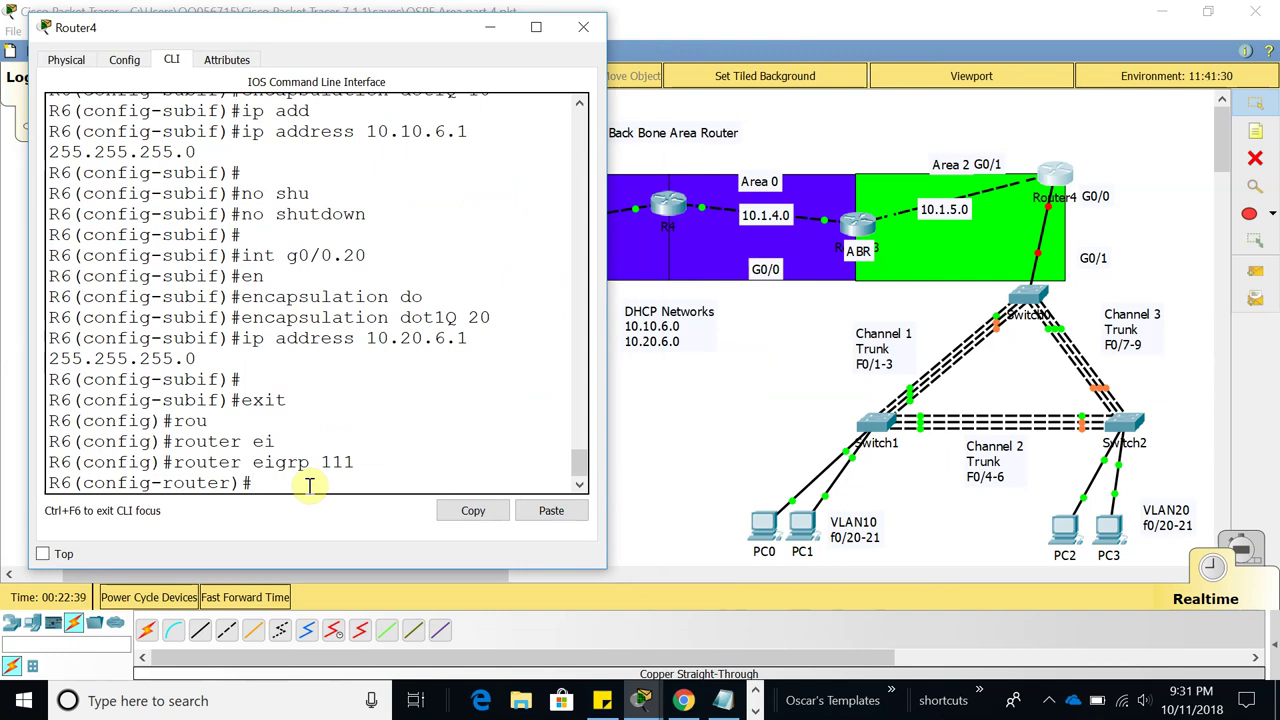
pyautogui.write('net')
pyautogui.press('Tab')
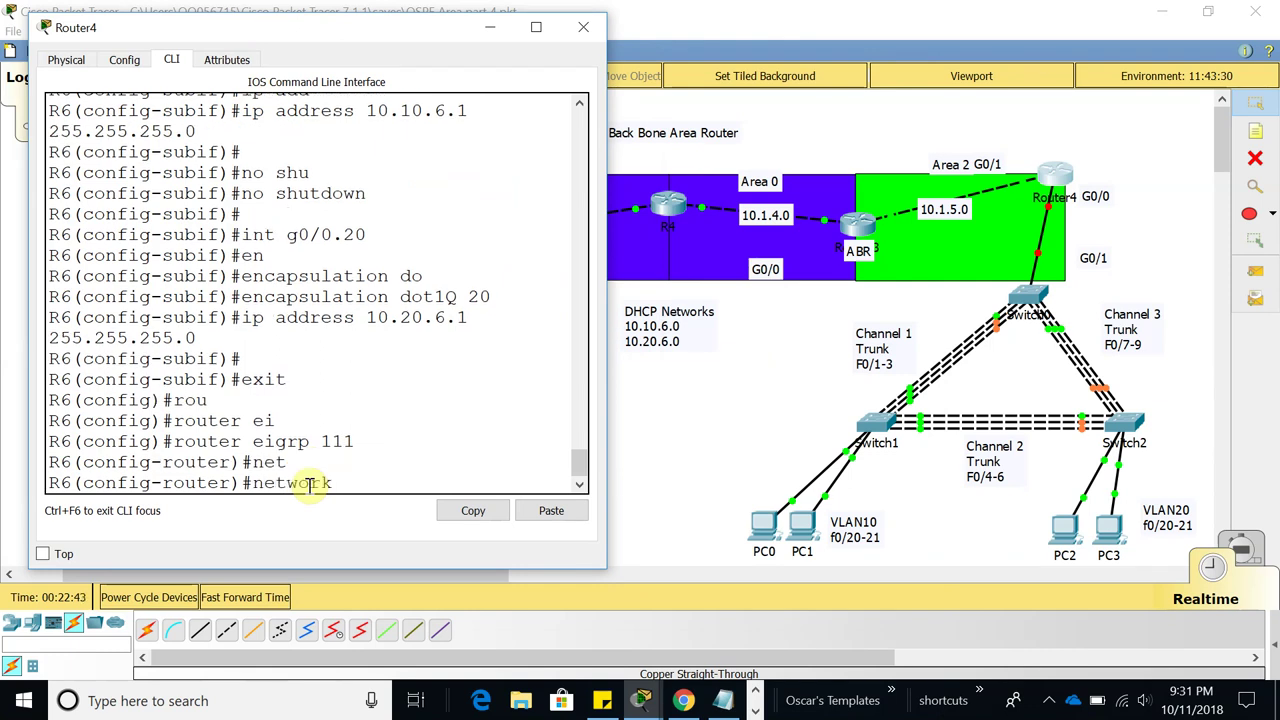
pyautogui.write('10.10.6.0 0.0.0.255 area ')
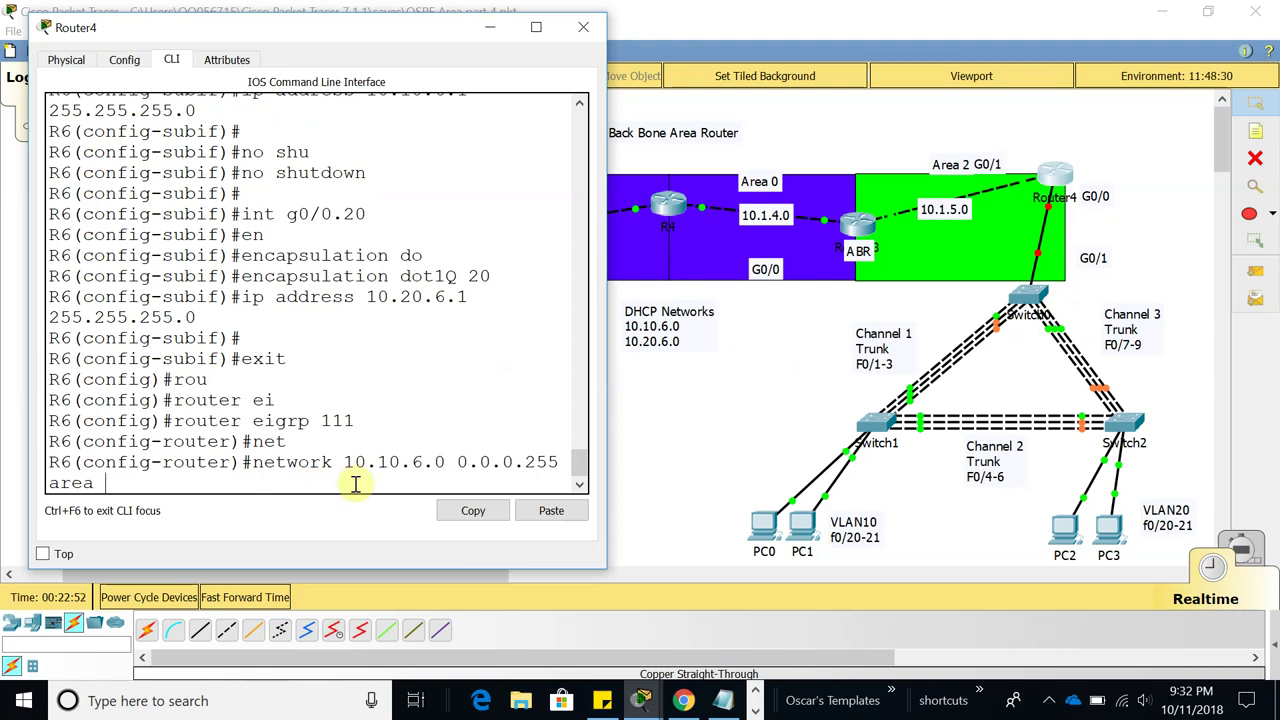
pyautogui.write('3')
pyautogui.press('Return')
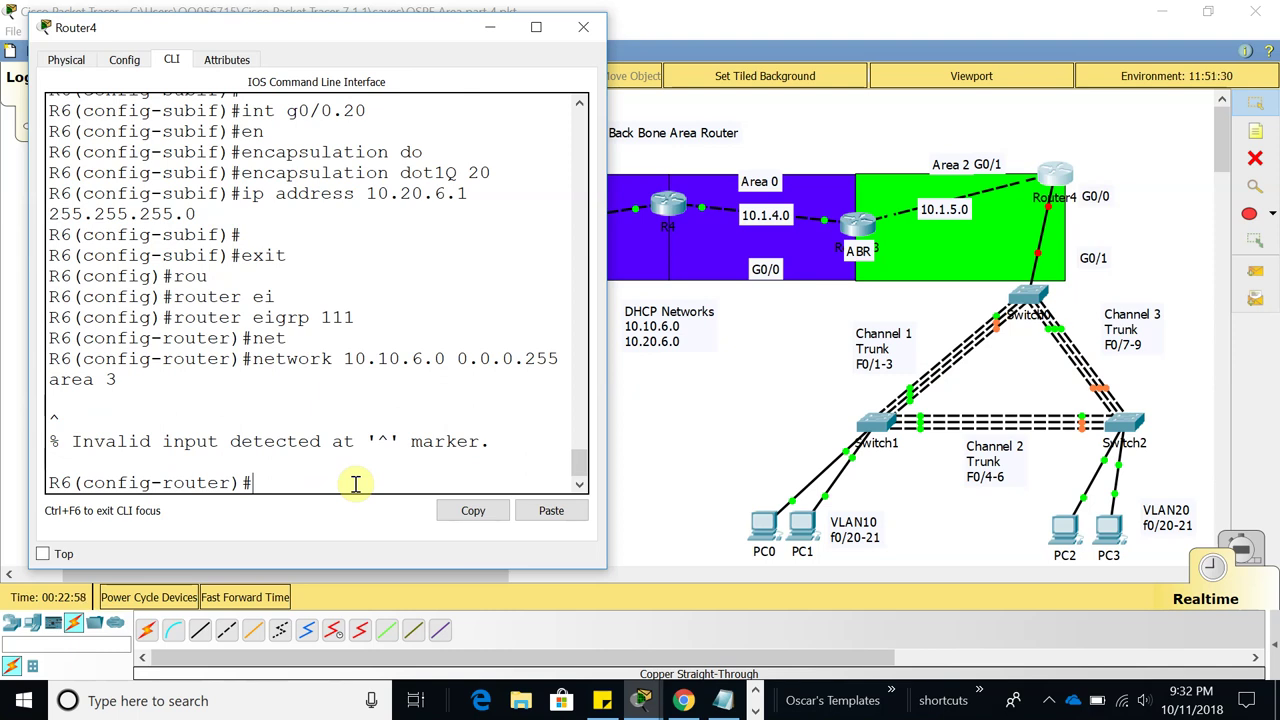
# Advertise network 10.10.6.0 with wildcard mask 0.0.0.255 in EIGRP 111, without an area number
pyautogui.press('Up')
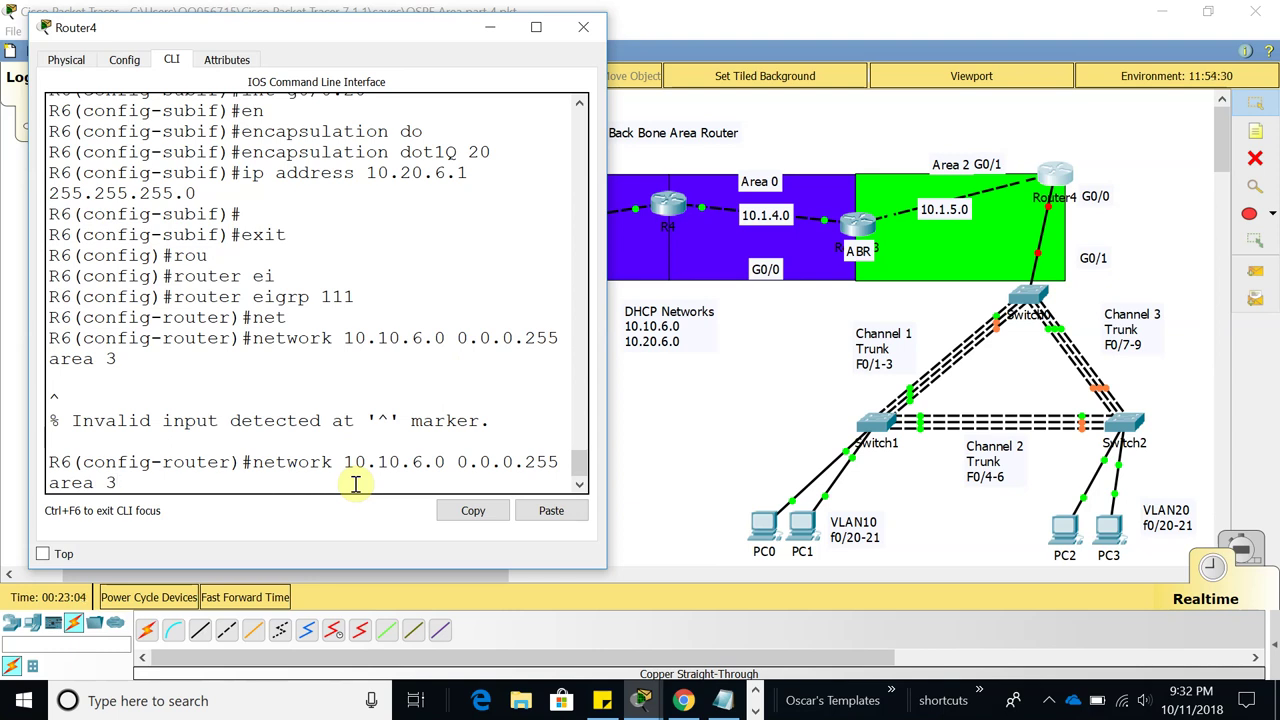
pyautogui.press('BackSpace')
pyautogui.press('BackSpace')
pyautogui.press('BackSpace')
pyautogui.press('BackSpace')
pyautogui.press('BackSpace')
pyautogui.press('BackSpace')
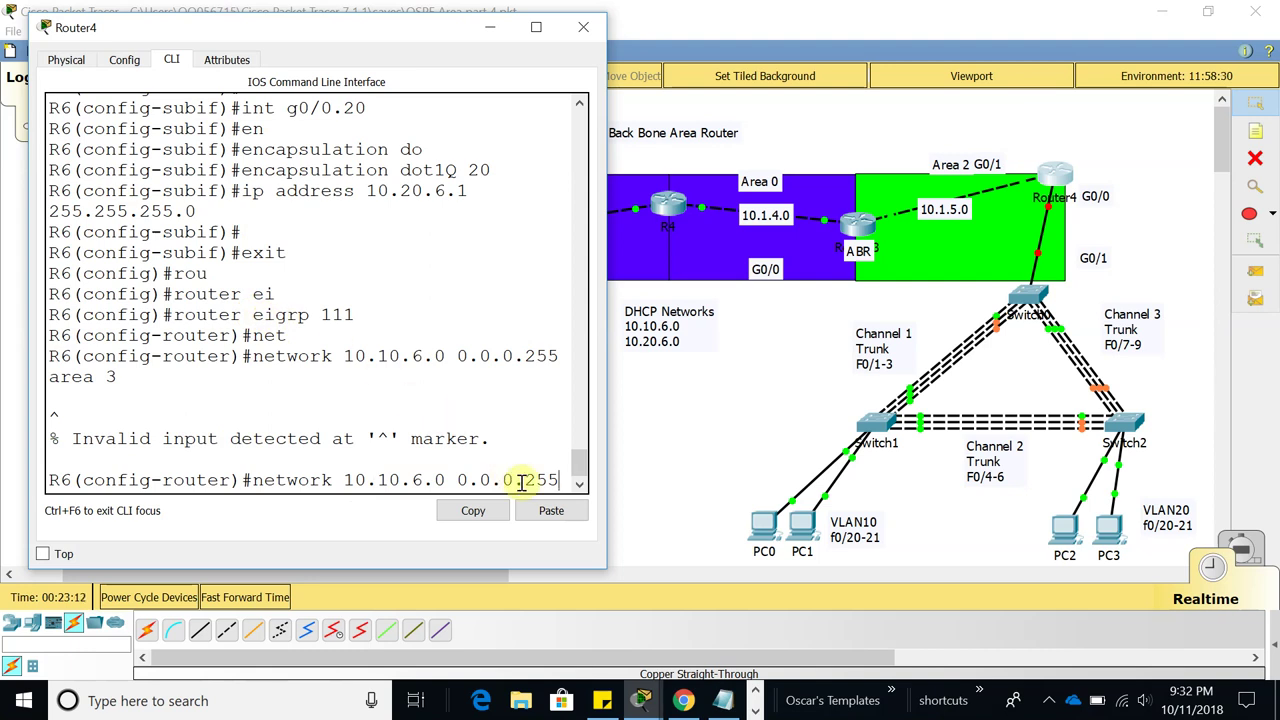
pyautogui.press('Return')
# Advertise network 10.20.6.0 with wildcard mask 0.0.0.255 in EIGRP 111
pyautogui.press('Up')
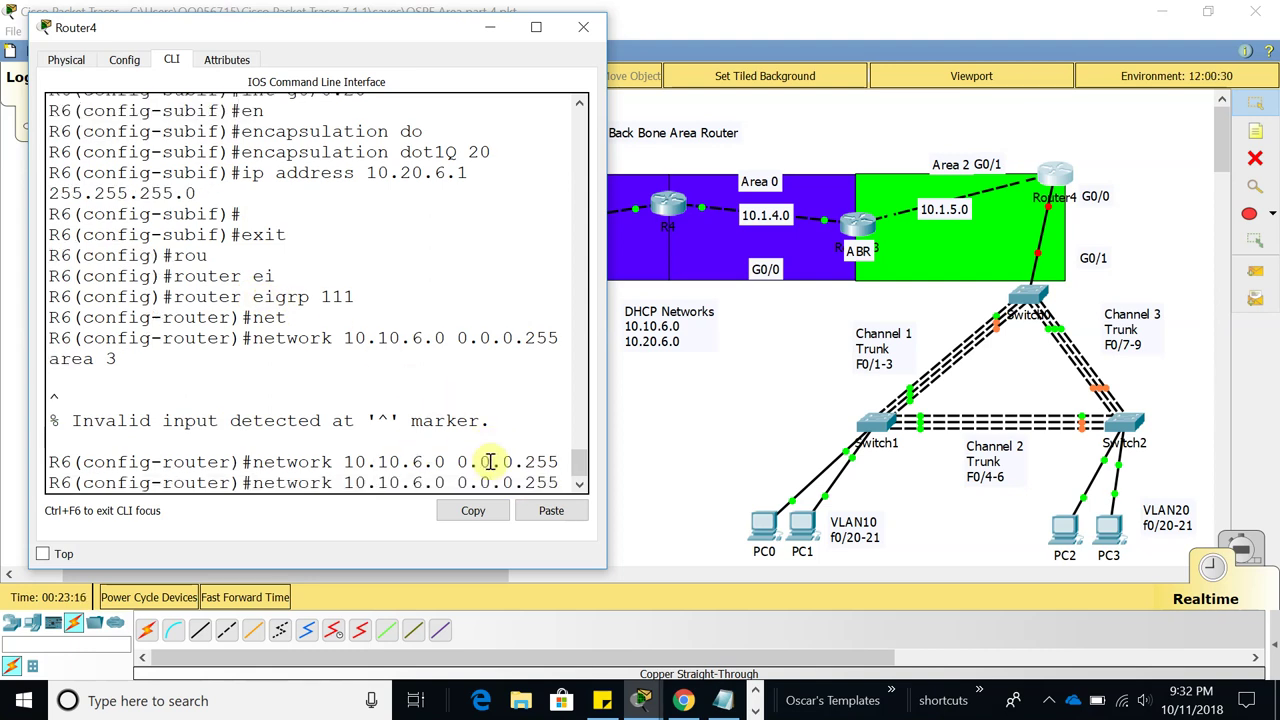
pyautogui.press('Delete')
pyautogui.write('2')
pyautogui.press('Return')
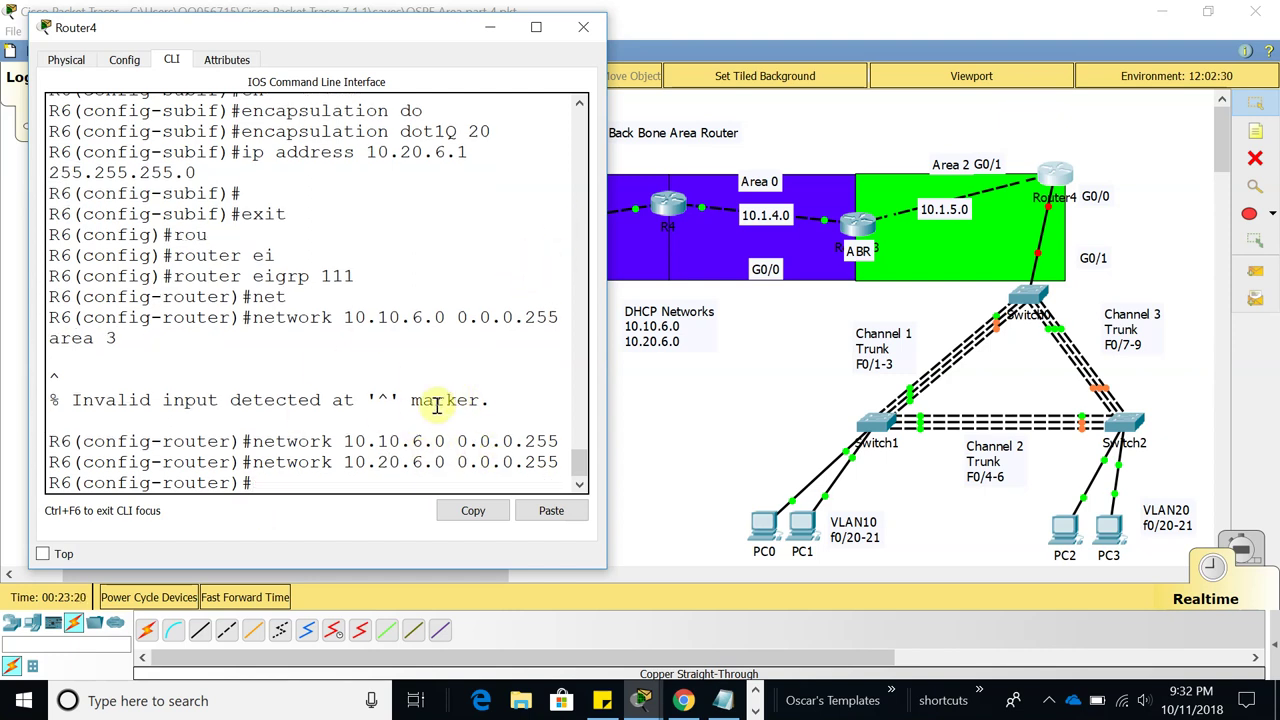
pyautogui.press('Up')
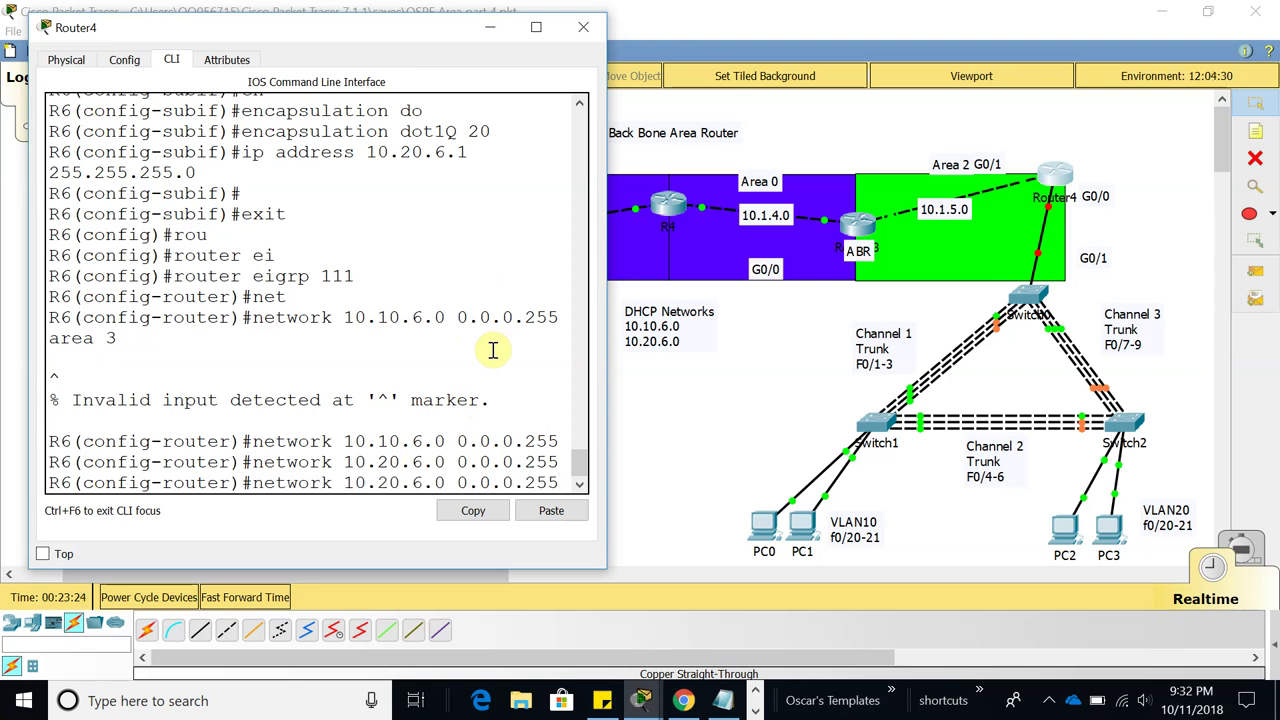
pyautogui.press('Down')
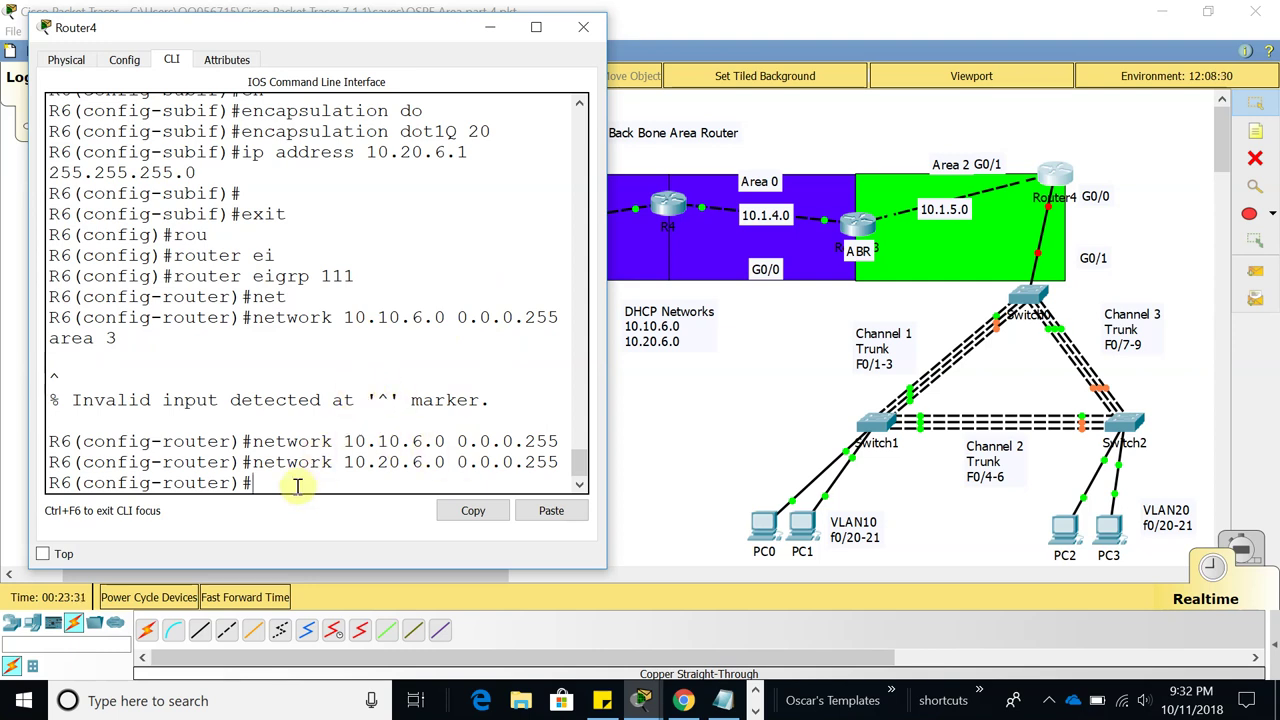
# Display the details of interface g0/0 with the do show interfaces command
pyautogui.write('do show interfaces 0')
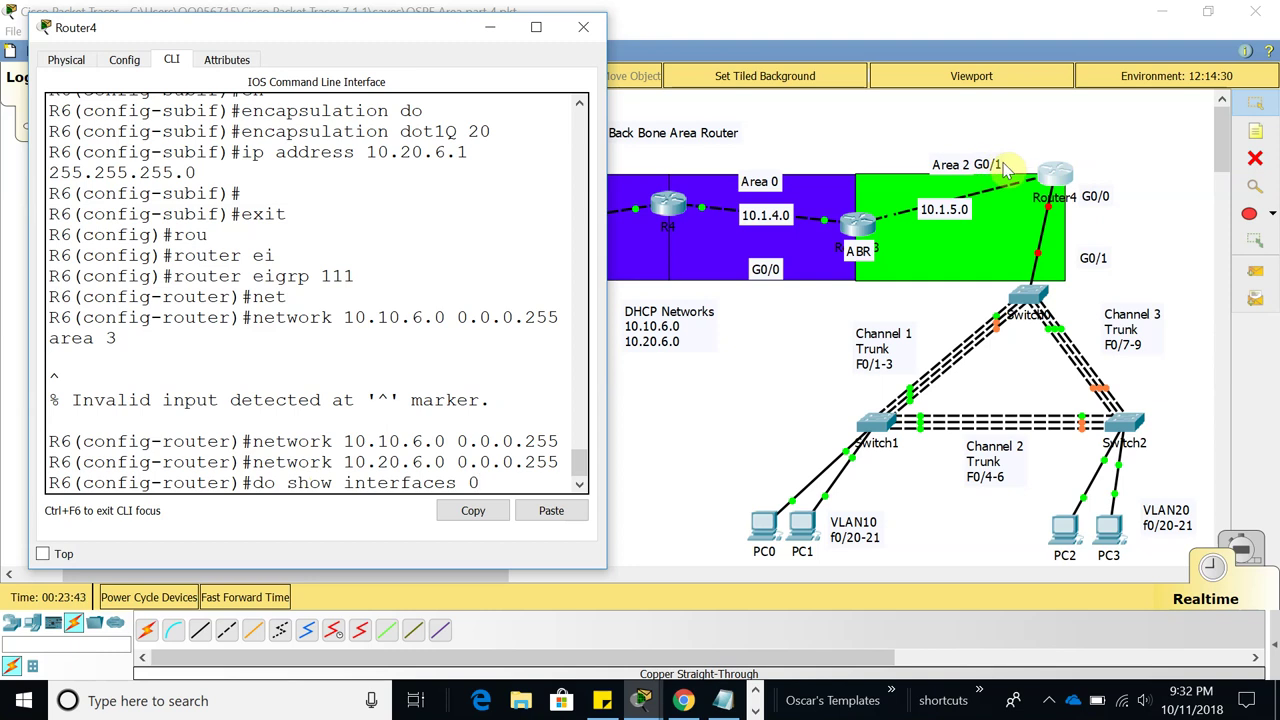
pyautogui.press('BackSpace')
pyautogui.write('g0/0')
pyautogui.press('Return')
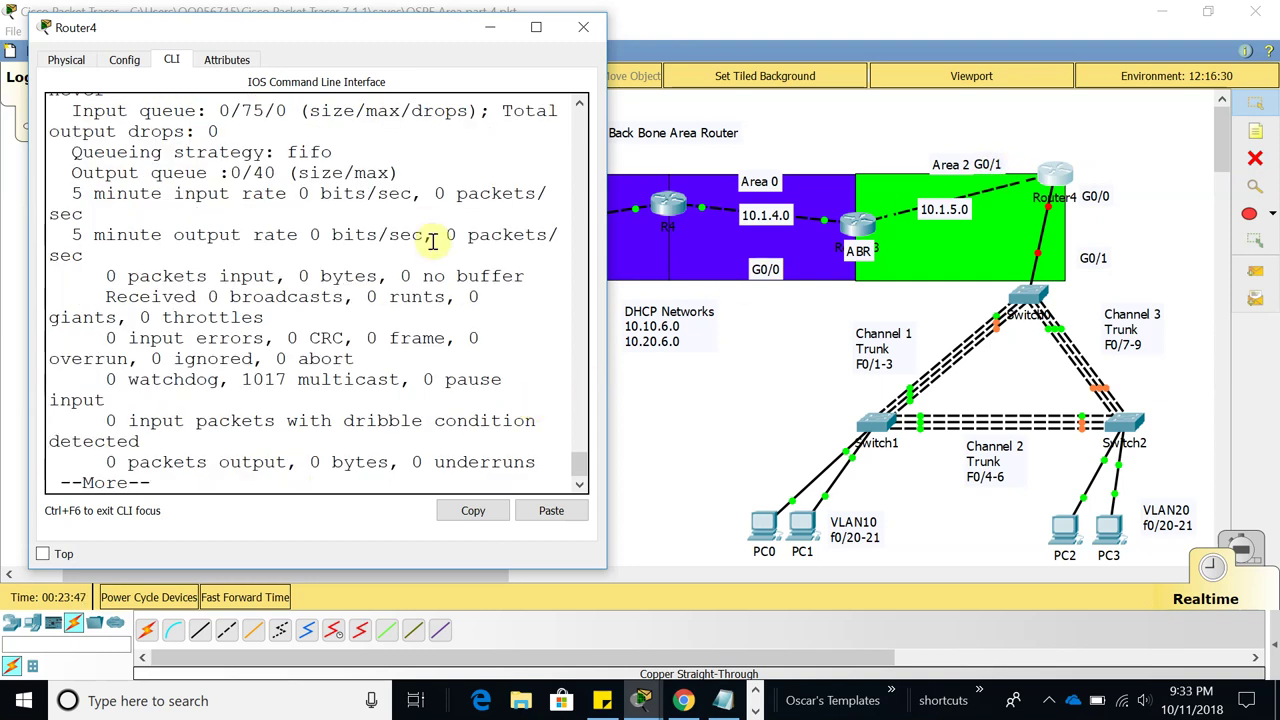
# Examine the MTU, bandwidth, delay, reliability and load values of g0/0, and finish the paged interface output
pyautogui.scroll(6, 357, 334)
pyautogui.scroll(-5, 322, 314)
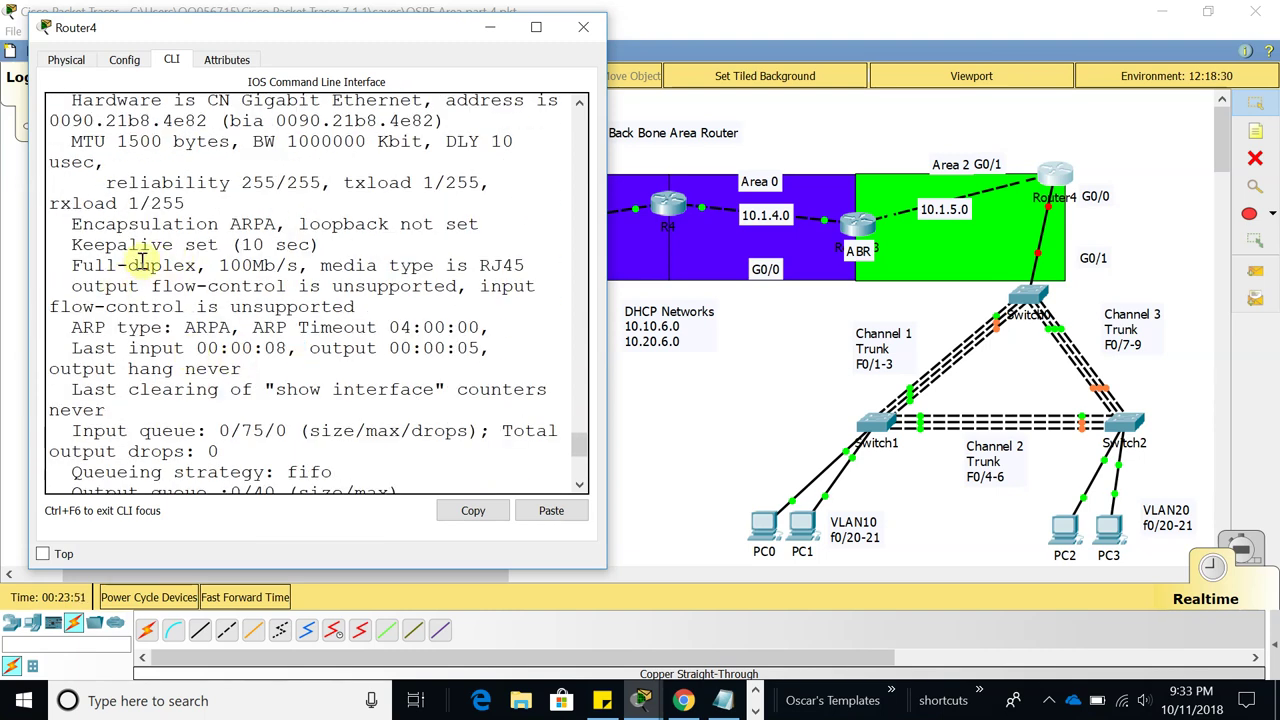
pyautogui.scroll(-2, 240, 283)
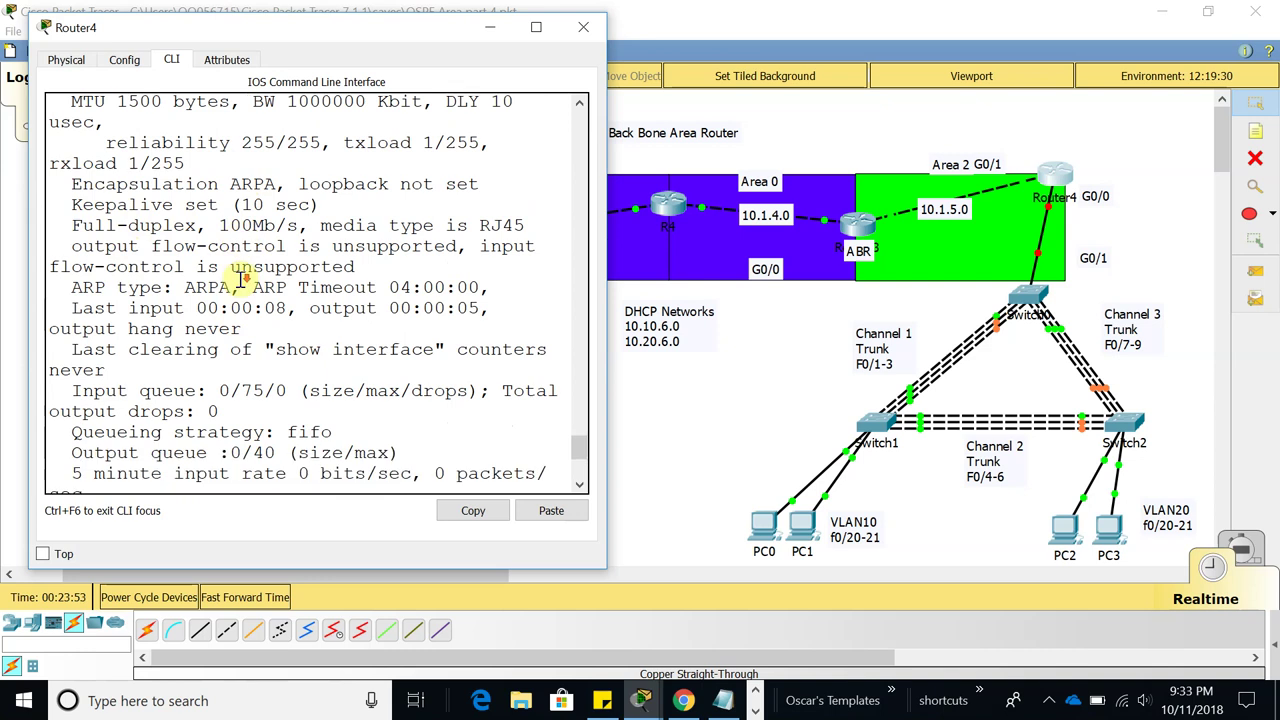
pyautogui.scroll(3, 245, 275)
pyautogui.scroll(3, 290, 262)
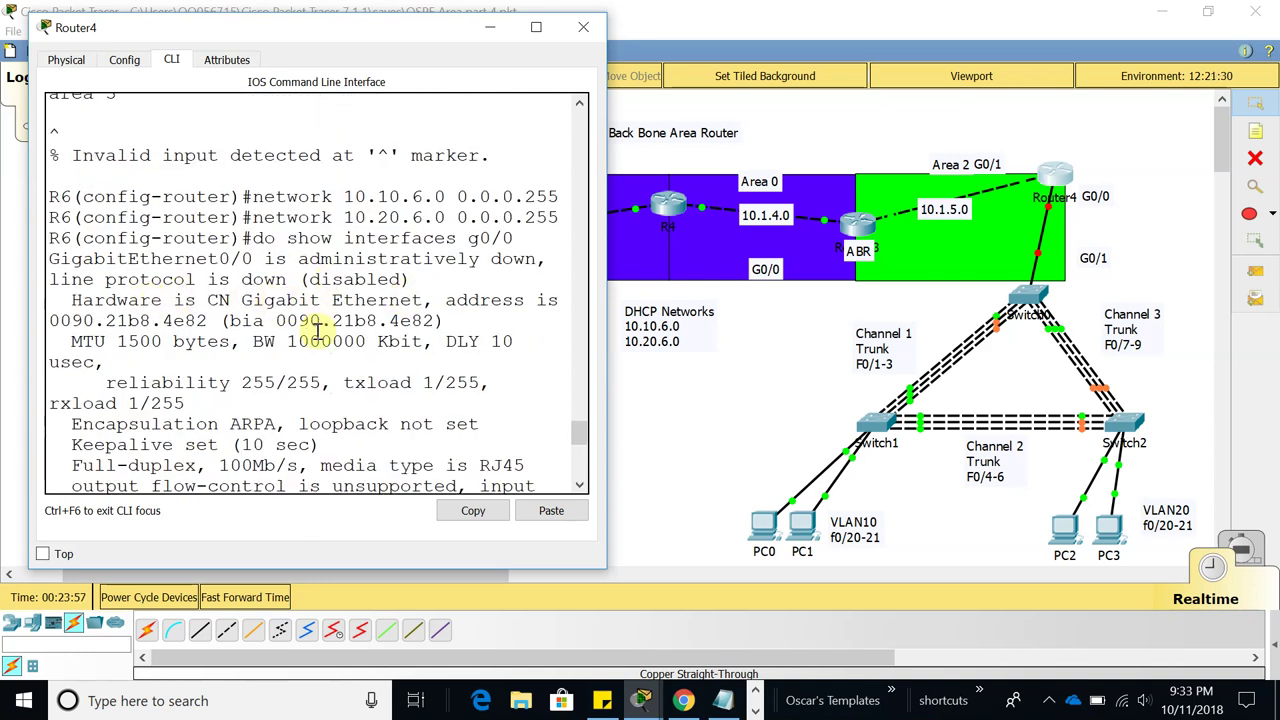
pyautogui.doubleClick(150, 341)
pyautogui.doubleClick(462, 341)
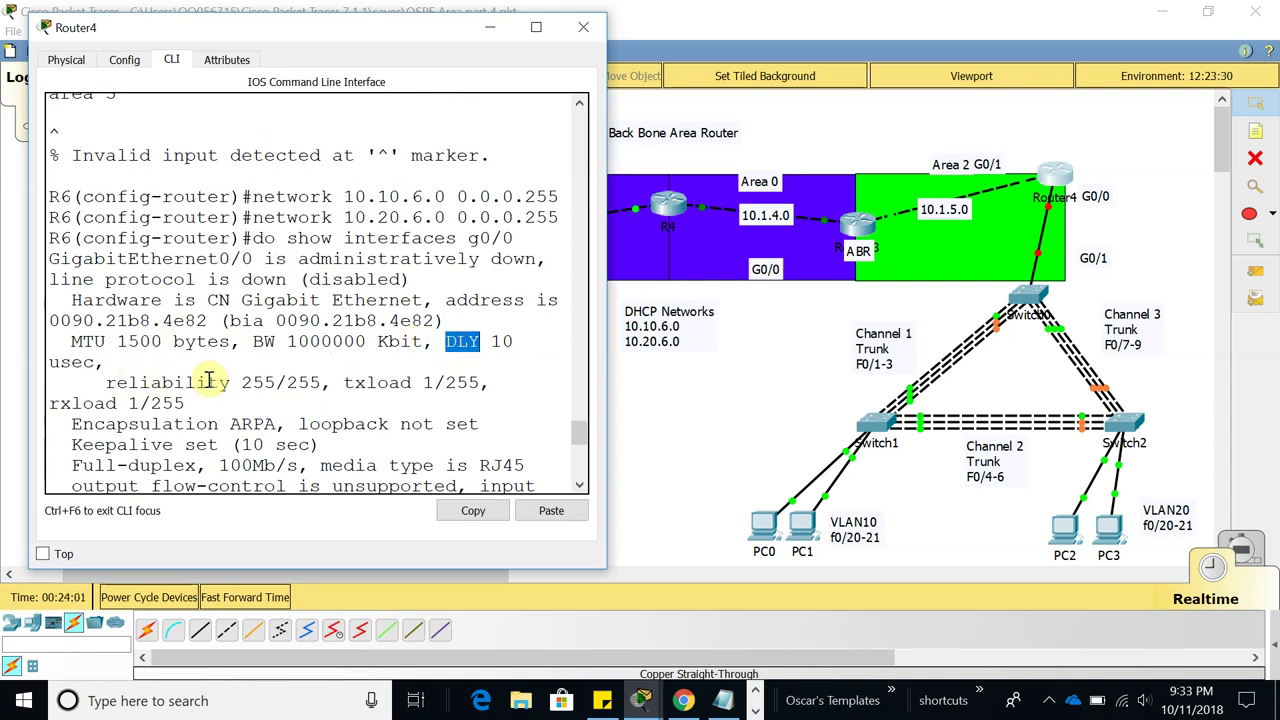
pyautogui.doubleClick(212, 382)
pyautogui.doubleClick(378, 385)
pyautogui.scroll(-5, 380, 388)
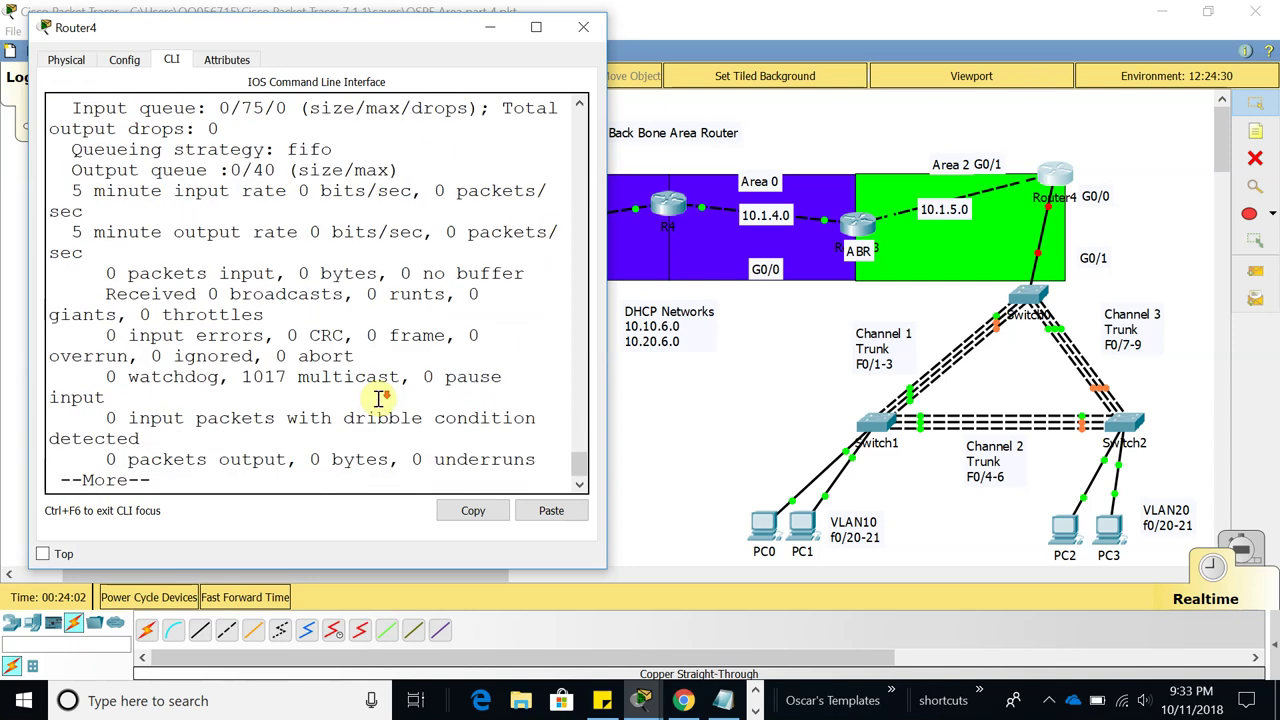
pyautogui.press('space')
# Begin a redistribute ospf 1 command under EIGRP, list its available options, and add the metric keyword
pyautogui.write('redi')
pyautogui.press('Tab')
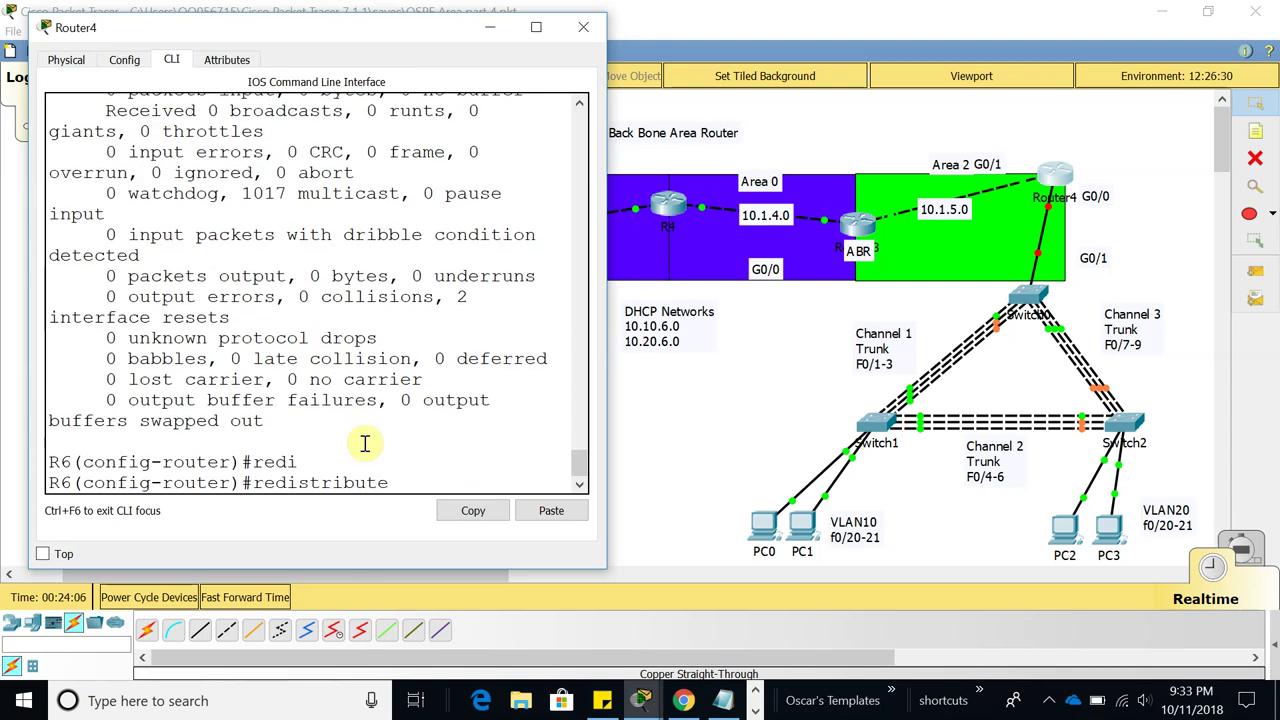
pyautogui.write('o')
pyautogui.press('Tab')
pyautogui.write('1 ?')
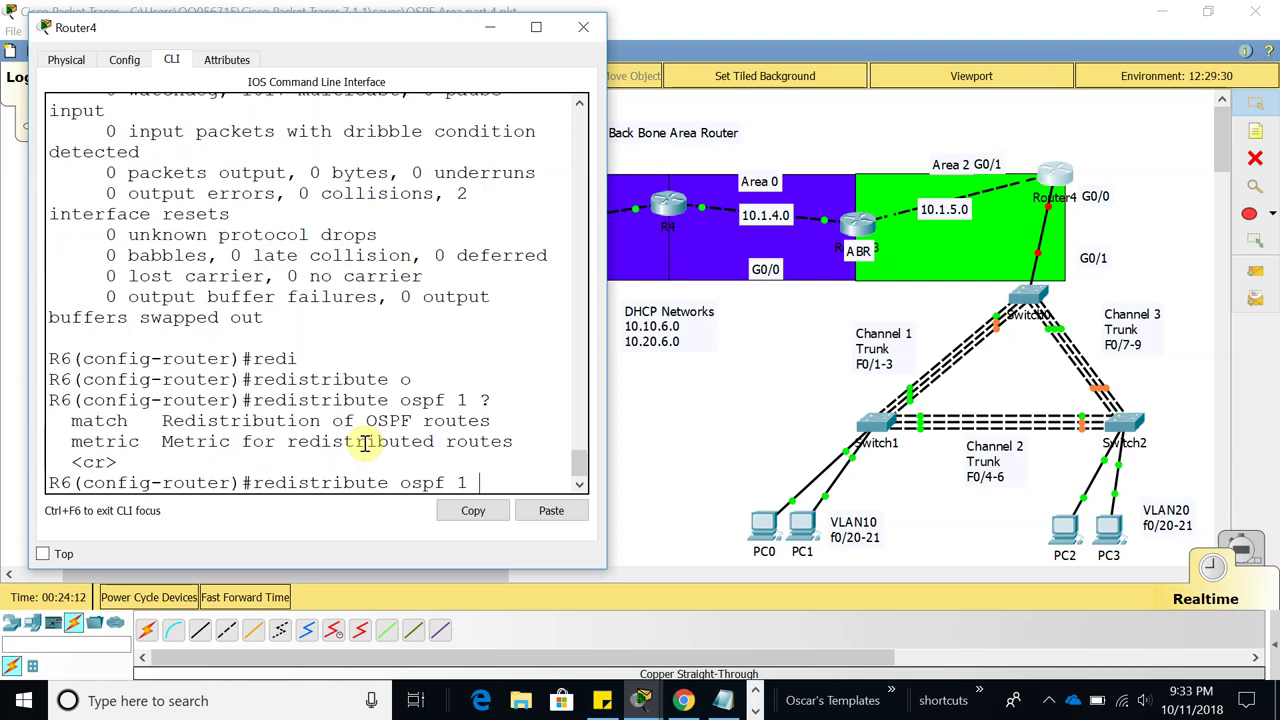
pyautogui.write('me')
pyautogui.press('Tab')
# Widen and heighten the router window to show more of the command line output
pyautogui.scroll(10, 365, 444)
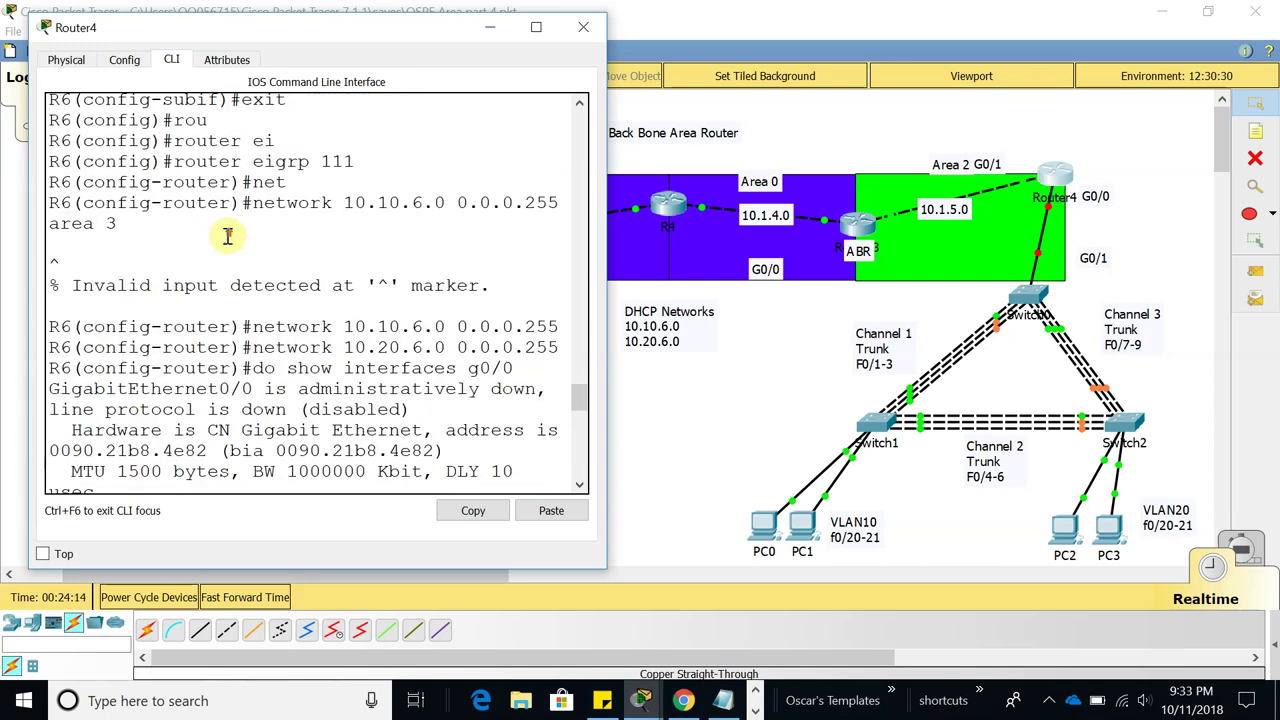
pyautogui.moveTo(604, 335); pyautogui.dragTo(871, 370)
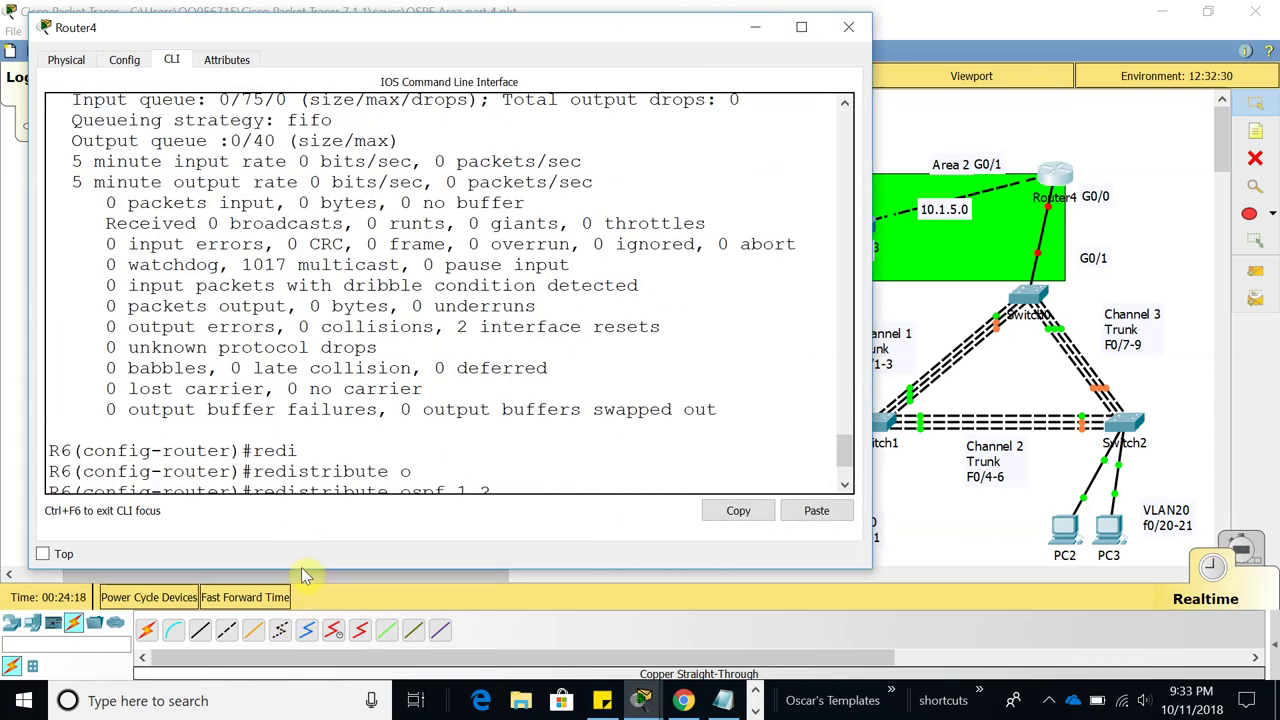
pyautogui.moveTo(302, 568); pyautogui.dragTo(293, 679)
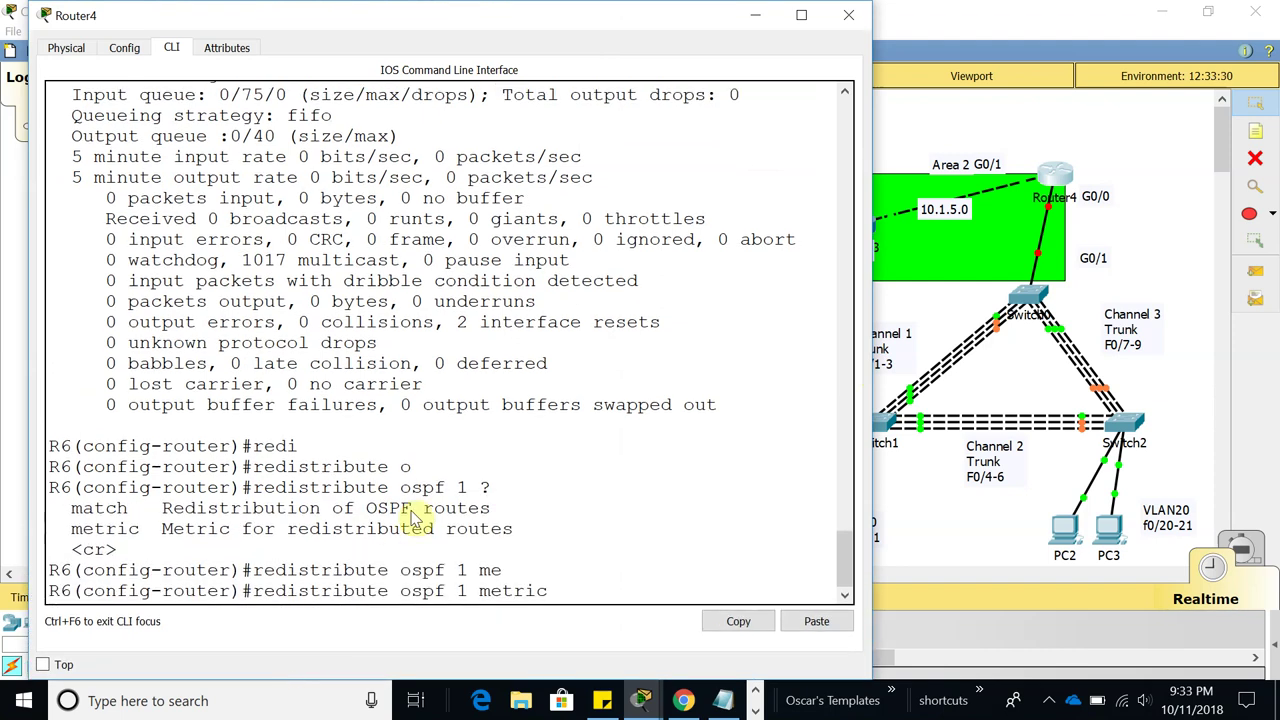
# Copy the g0/0 bandwidth value 1000000 from the interface output into the redistribute ospf 1 metric command
pyautogui.scroll(3, 410, 517)
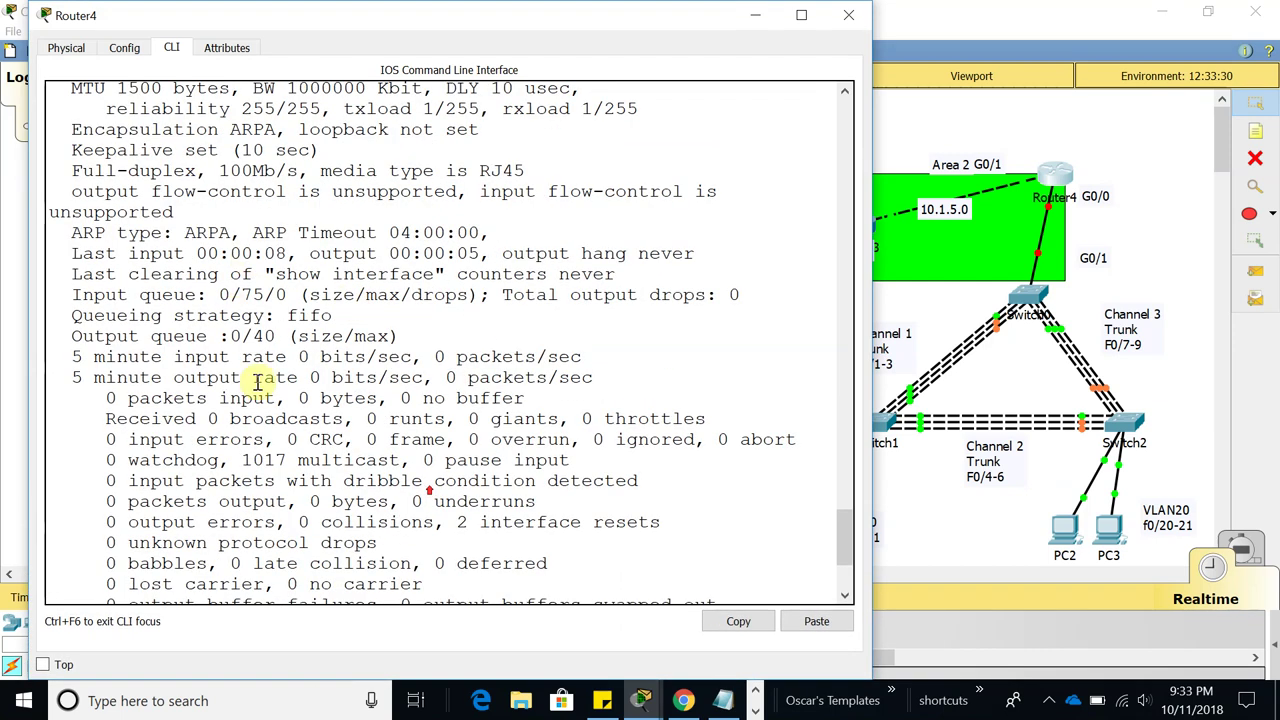
pyautogui.doubleClick(316, 90)
pyautogui.click(738, 621)
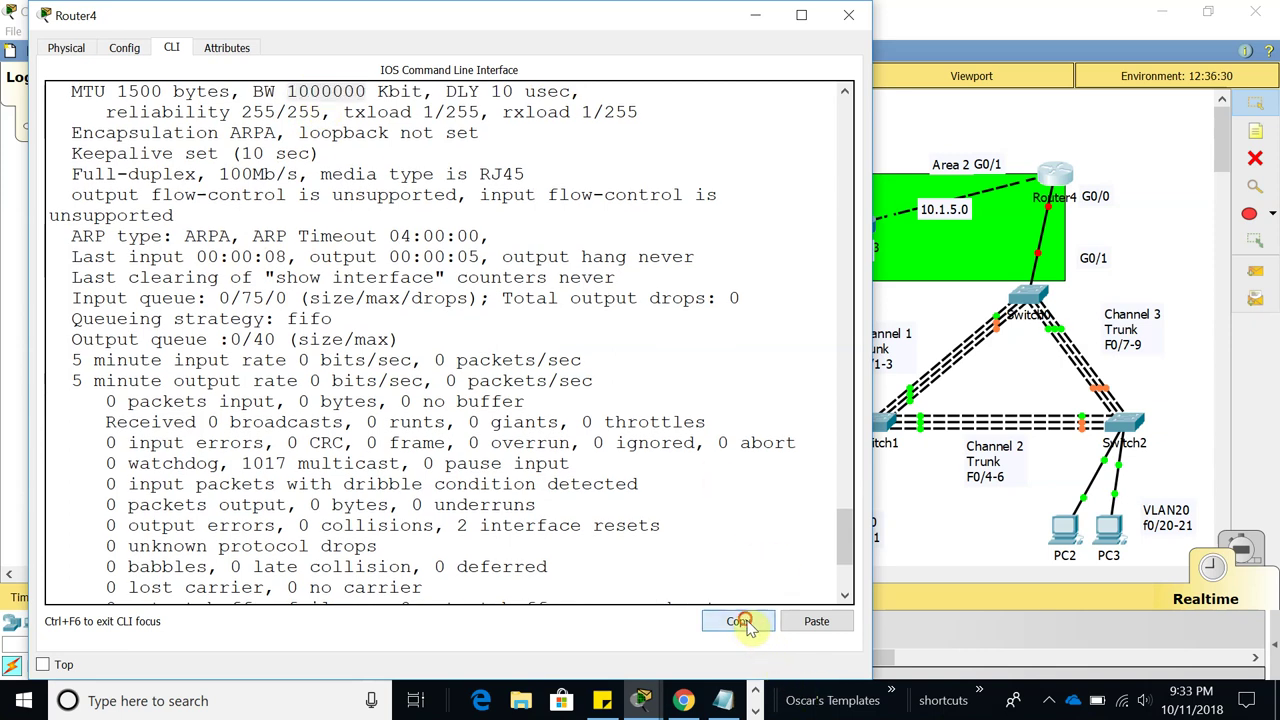
pyautogui.scroll(-3, 586, 529)
pyautogui.click(793, 622)
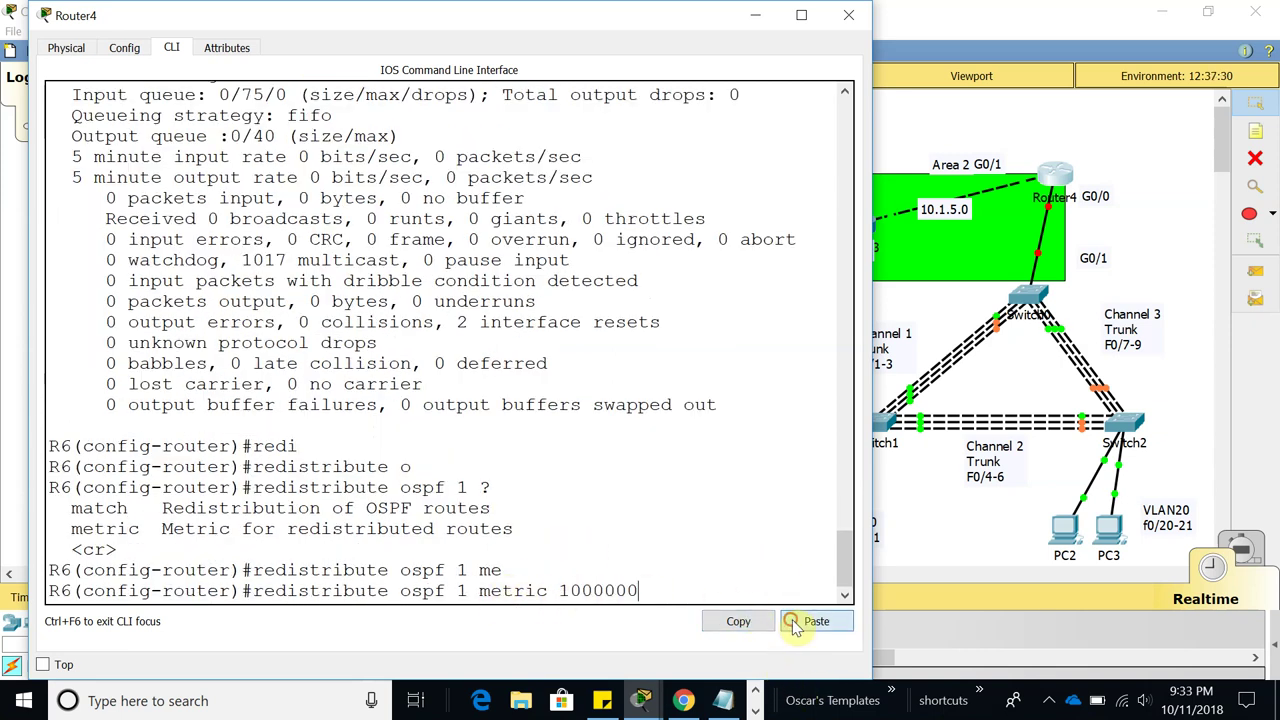
# List the delay metric option, check the g0/0 delay, add 10 to the redistribute ospf 1 command, and list the next parameter
pyautogui.write('?')
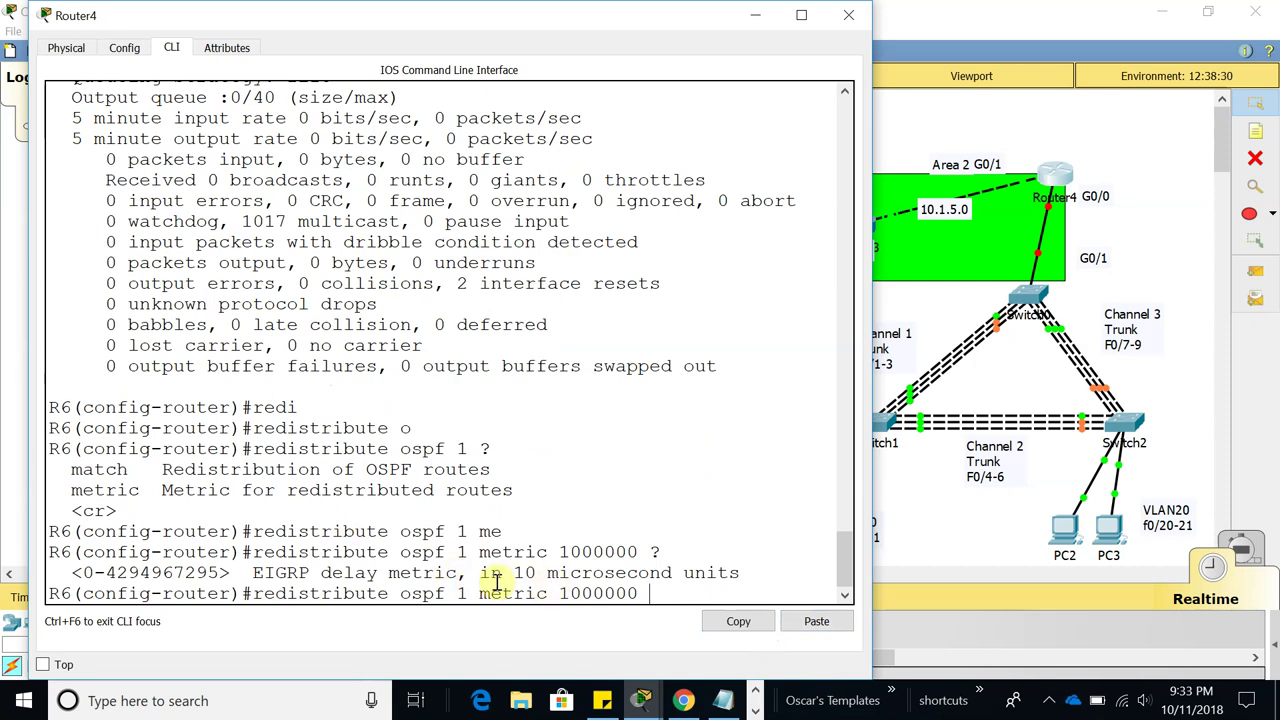
pyautogui.scroll(8, 404, 500)
pyautogui.scroll(-4, 366, 371)
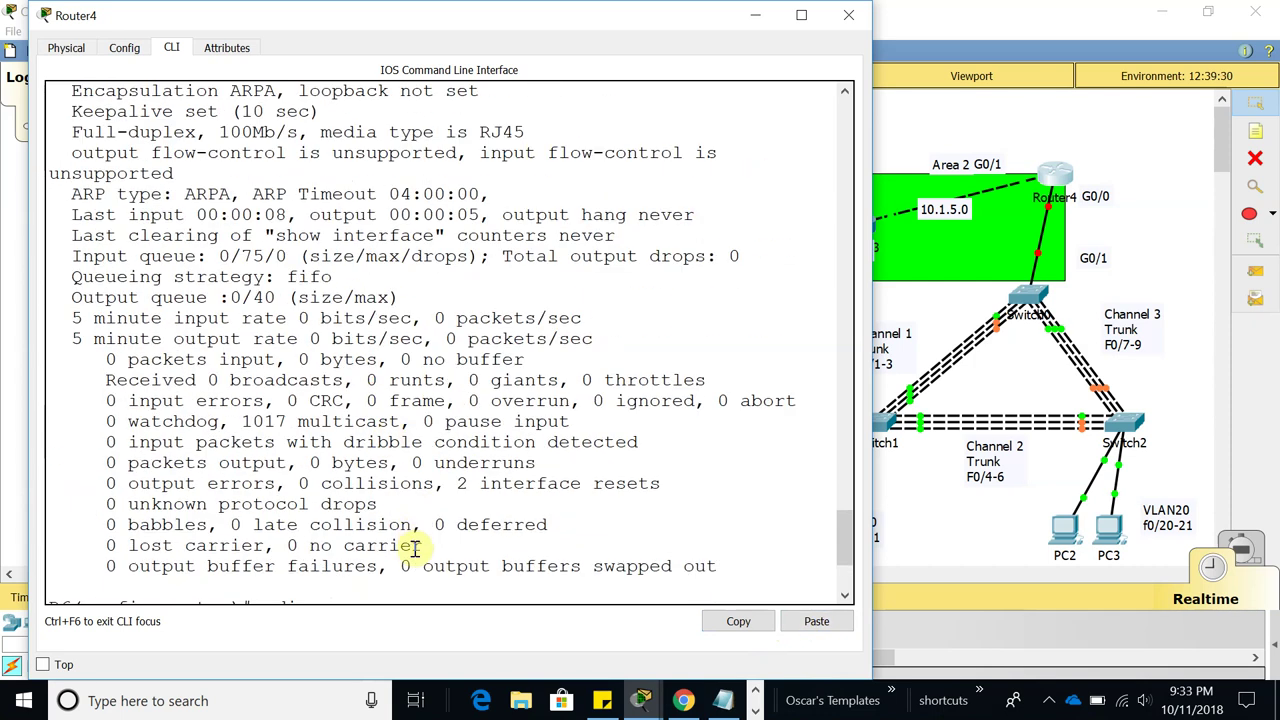
pyautogui.scroll(-4, 412, 541)
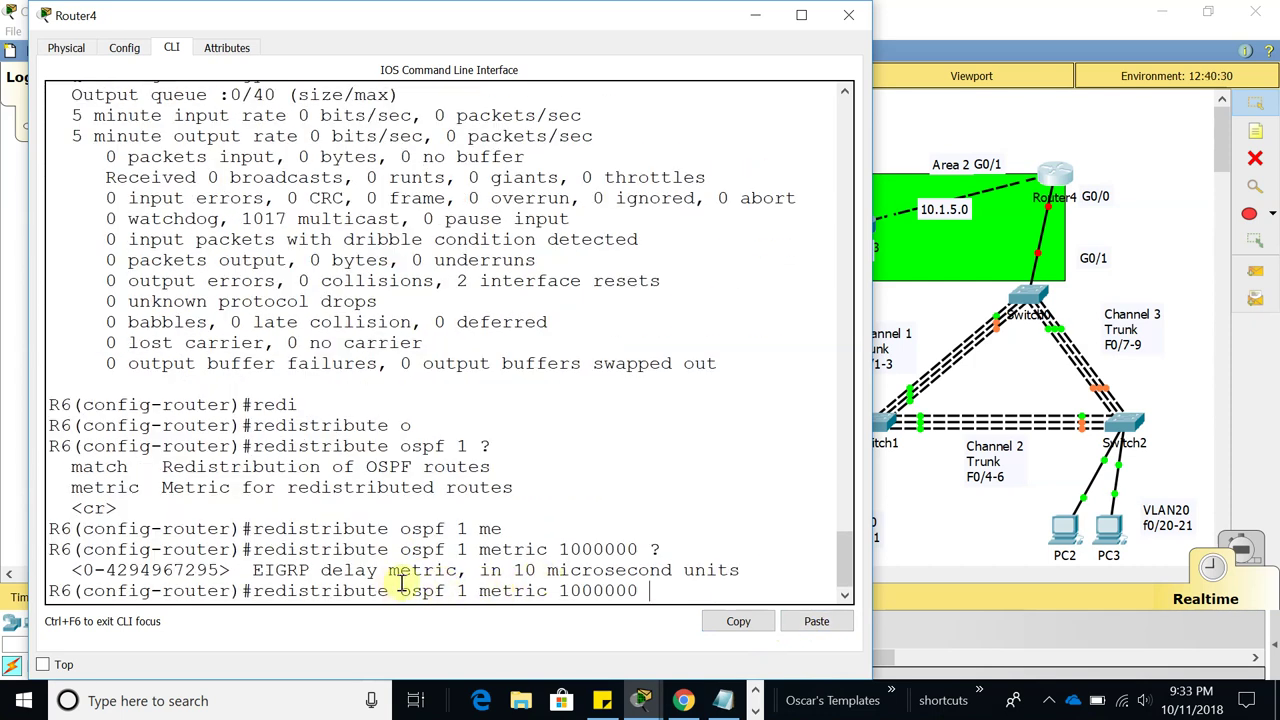
pyautogui.scroll(8, 380, 540)
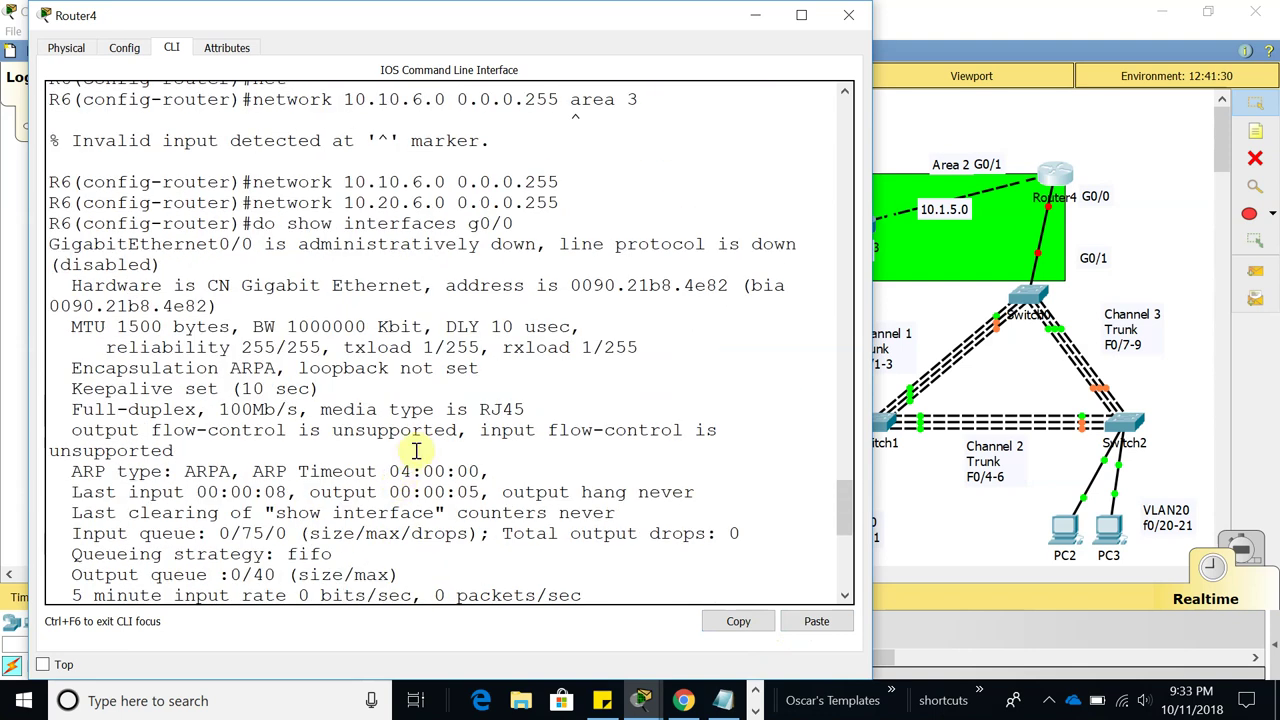
pyautogui.scroll(-8, 523, 251)
pyautogui.write('10 ?')
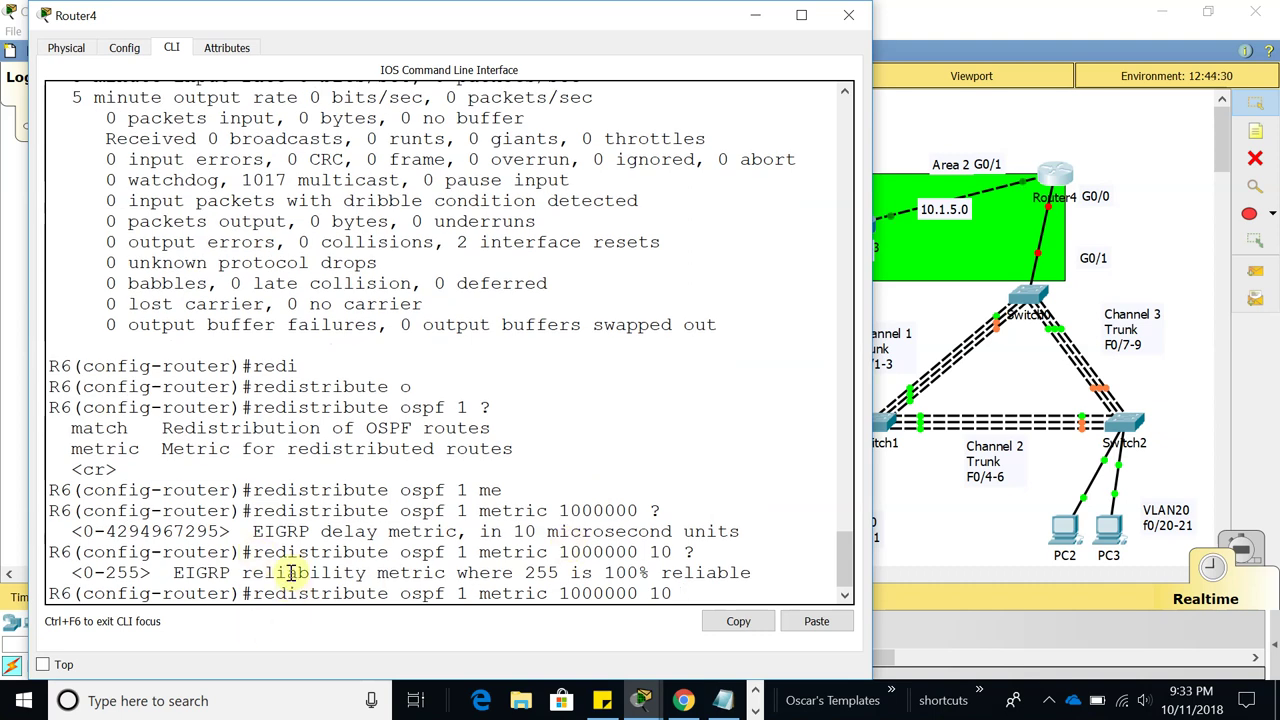
# Copy the g0/0 reliability value 255 into the redistribute ospf 1 metric command and list the next parameter
pyautogui.scroll(3, 288, 575)
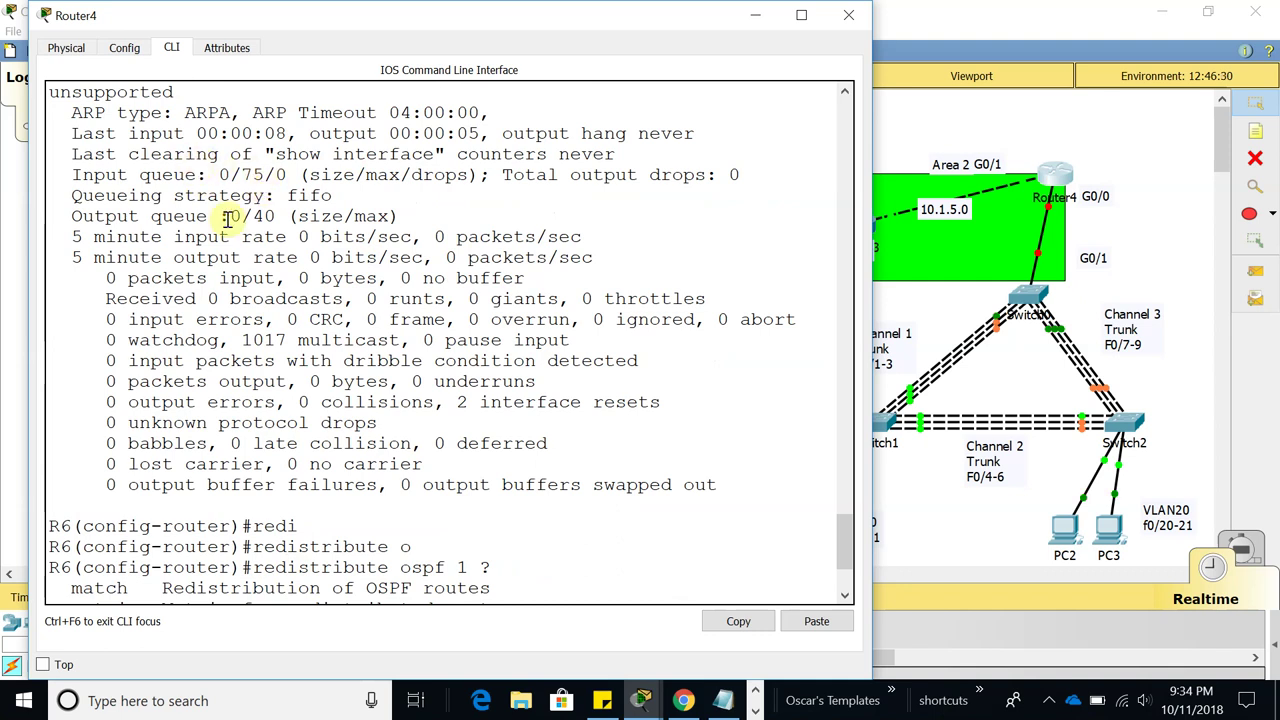
pyautogui.scroll(1, 205, 225)
pyautogui.scroll(1, 285, 186)
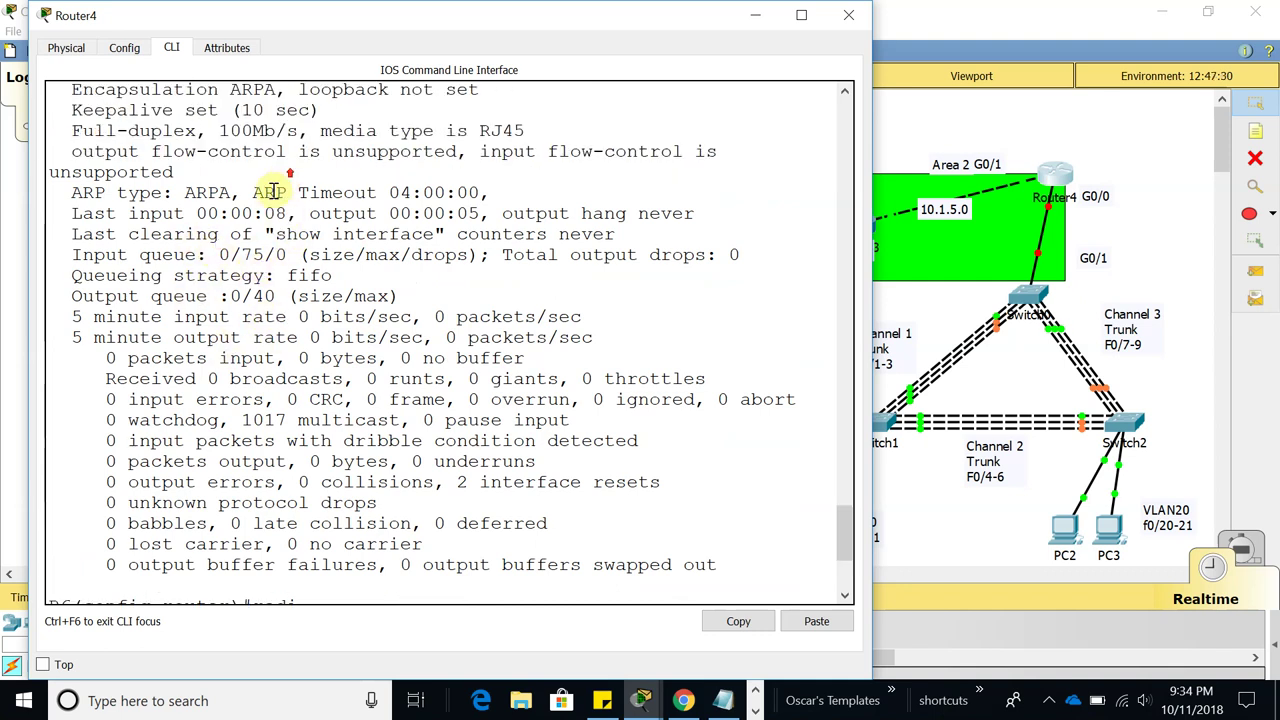
pyautogui.scroll(2, 278, 190)
pyautogui.doubleClick(258, 148)
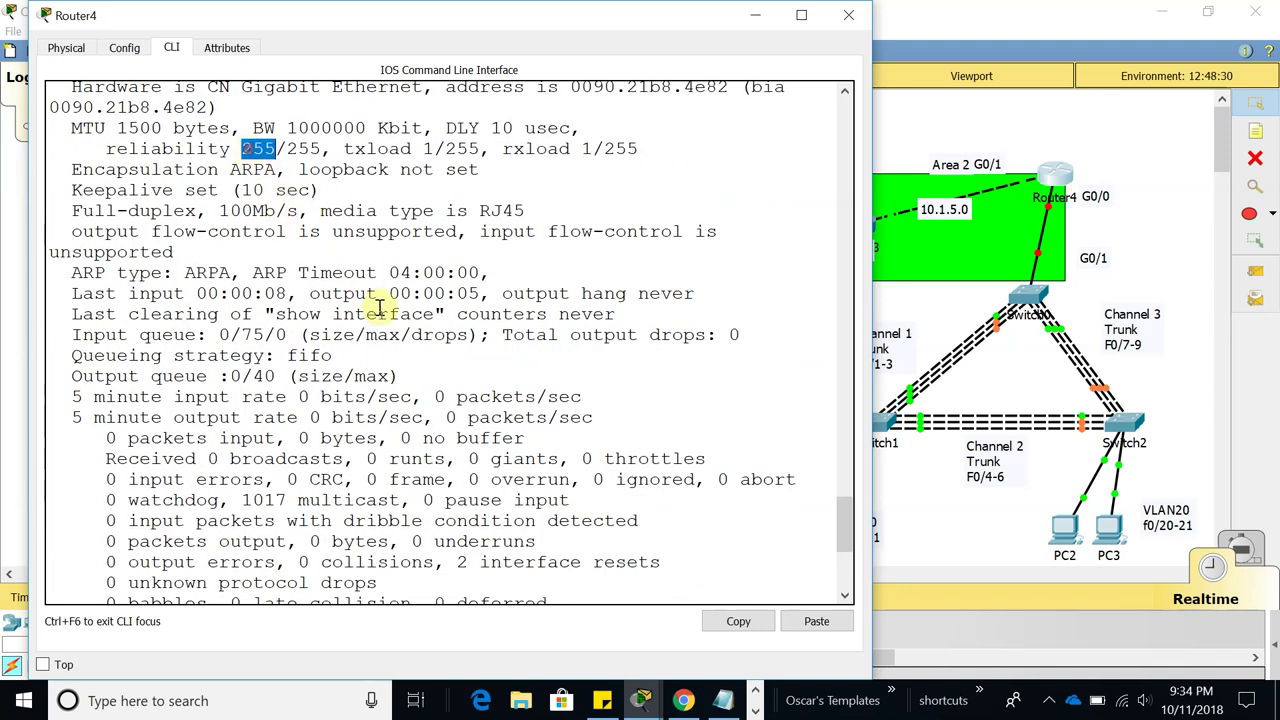
pyautogui.scroll(-5, 420, 350)
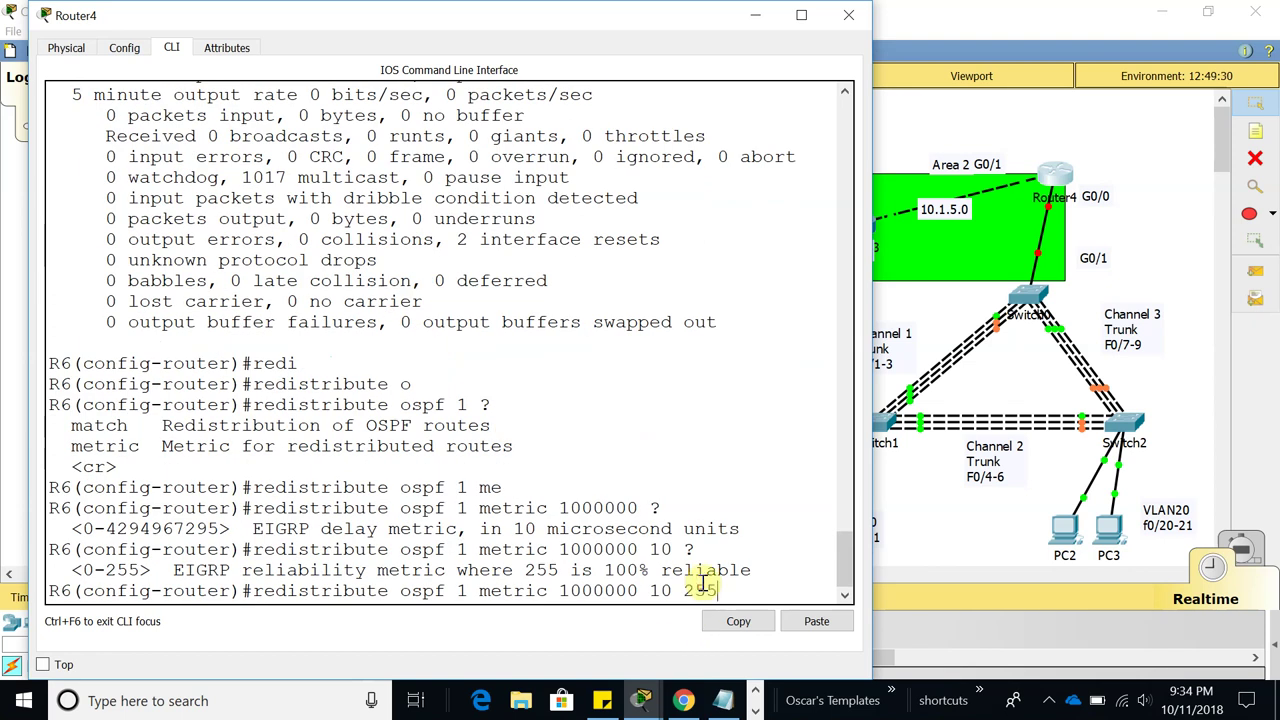
pyautogui.write('?')
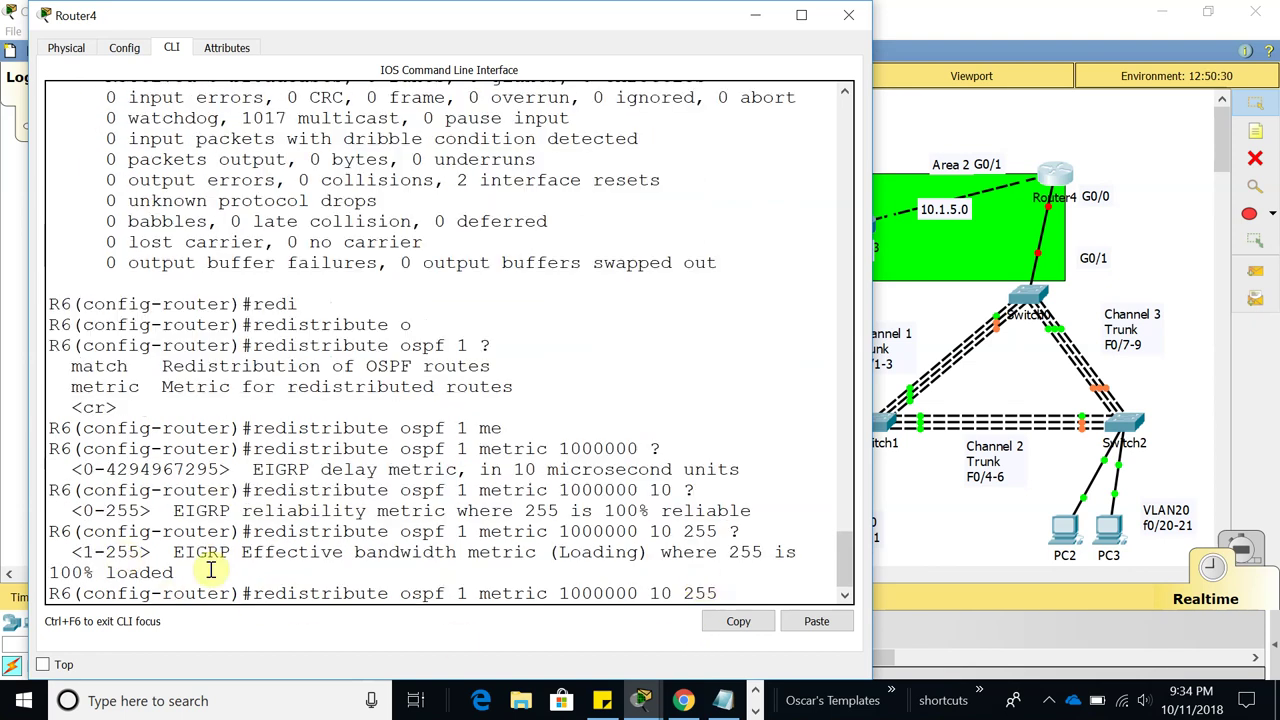
# Check the g0/0 load in the interface output, add the load value 1 to the redistribute command, and list the next parameter
pyautogui.scroll(2, 610, 557)
pyautogui.scroll(4, 535, 435)
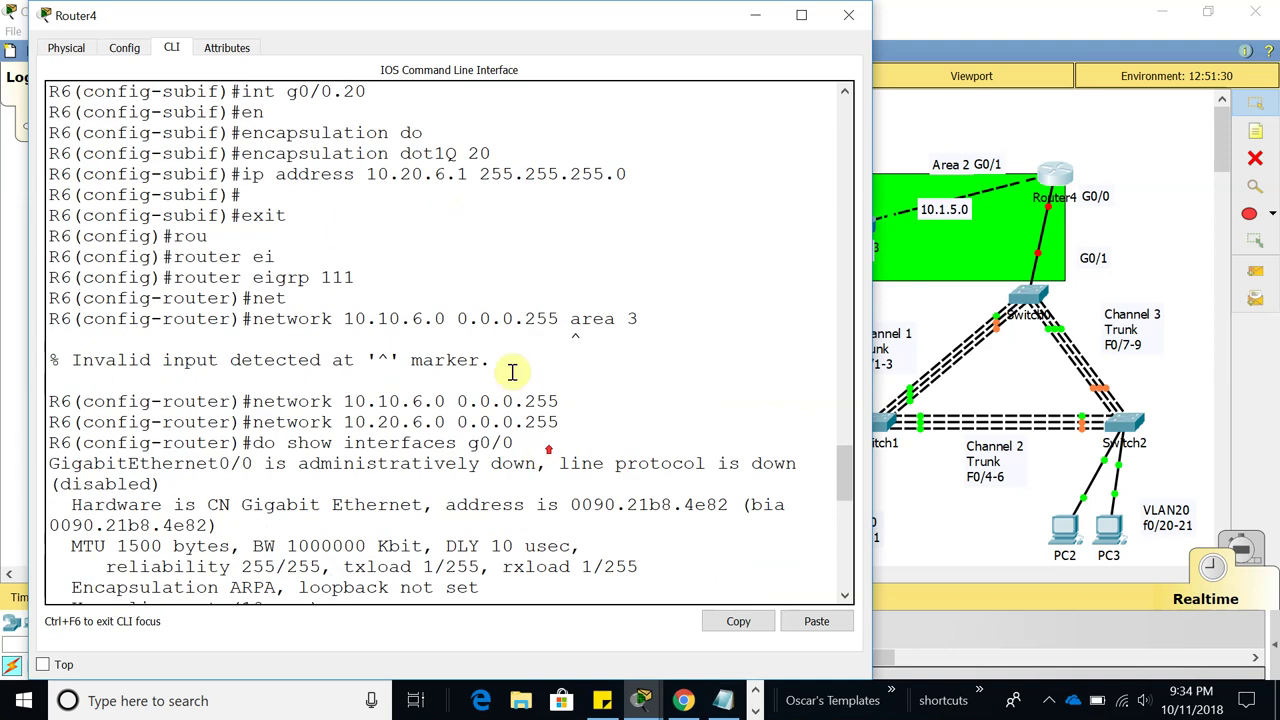
pyautogui.scroll(-3, 451, 500)
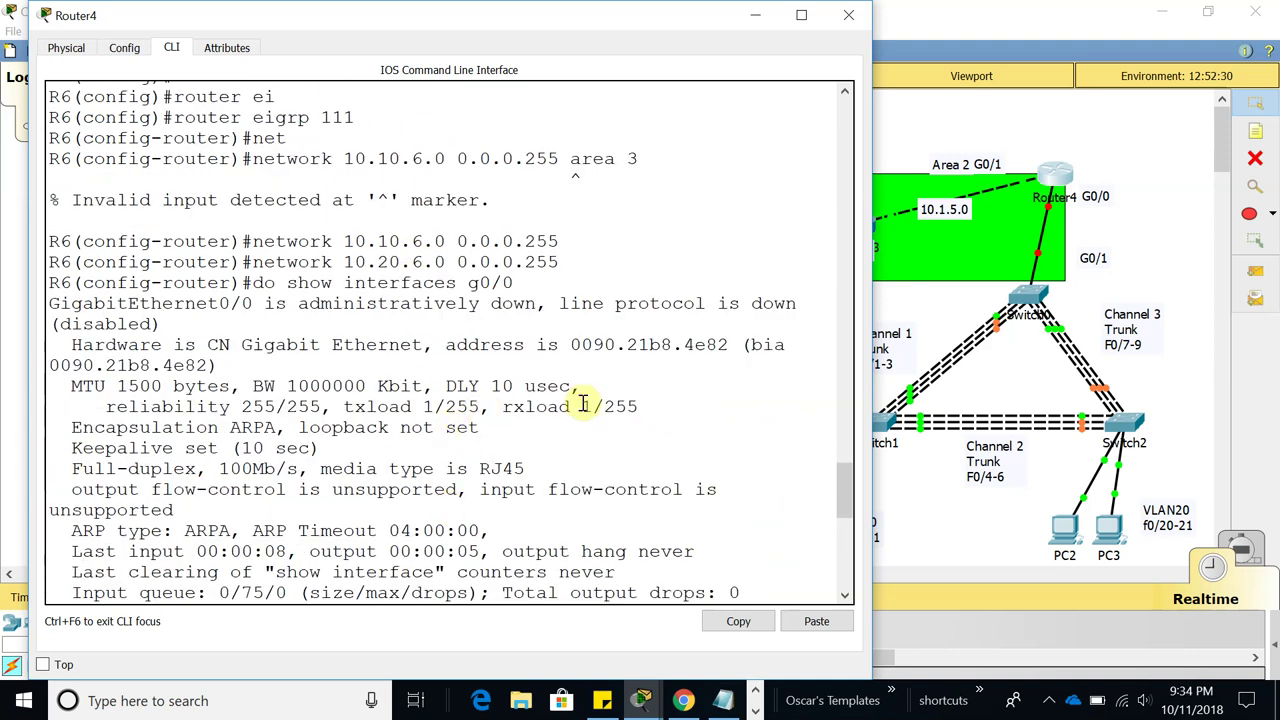
pyautogui.scroll(-6, 568, 449)
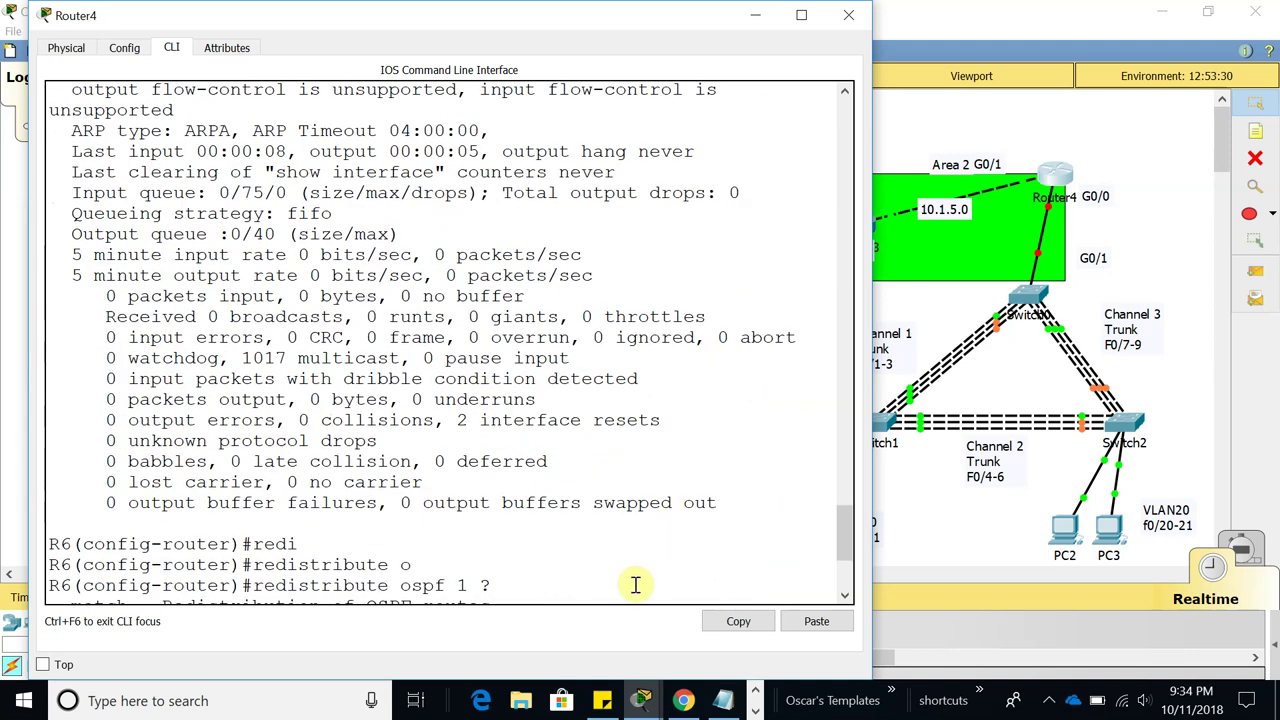
pyautogui.scroll(-4, 634, 577)
pyautogui.tripleClick(757, 587)
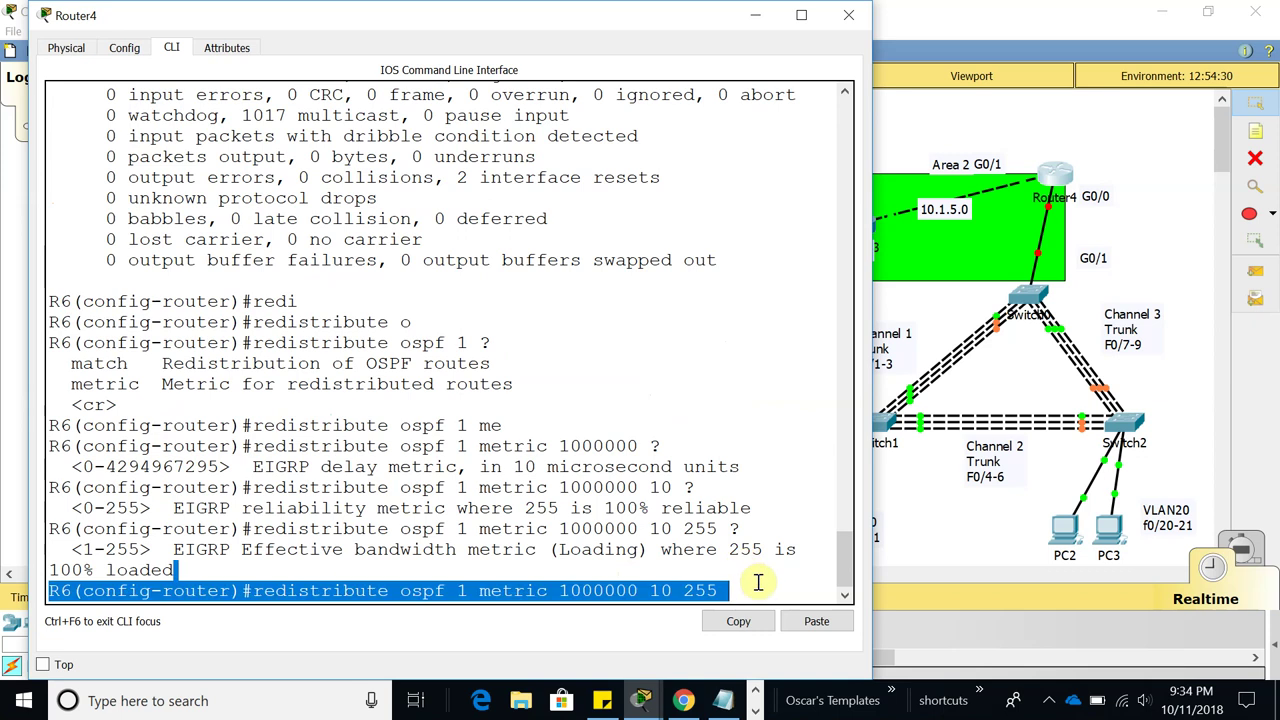
pyautogui.click(758, 582)
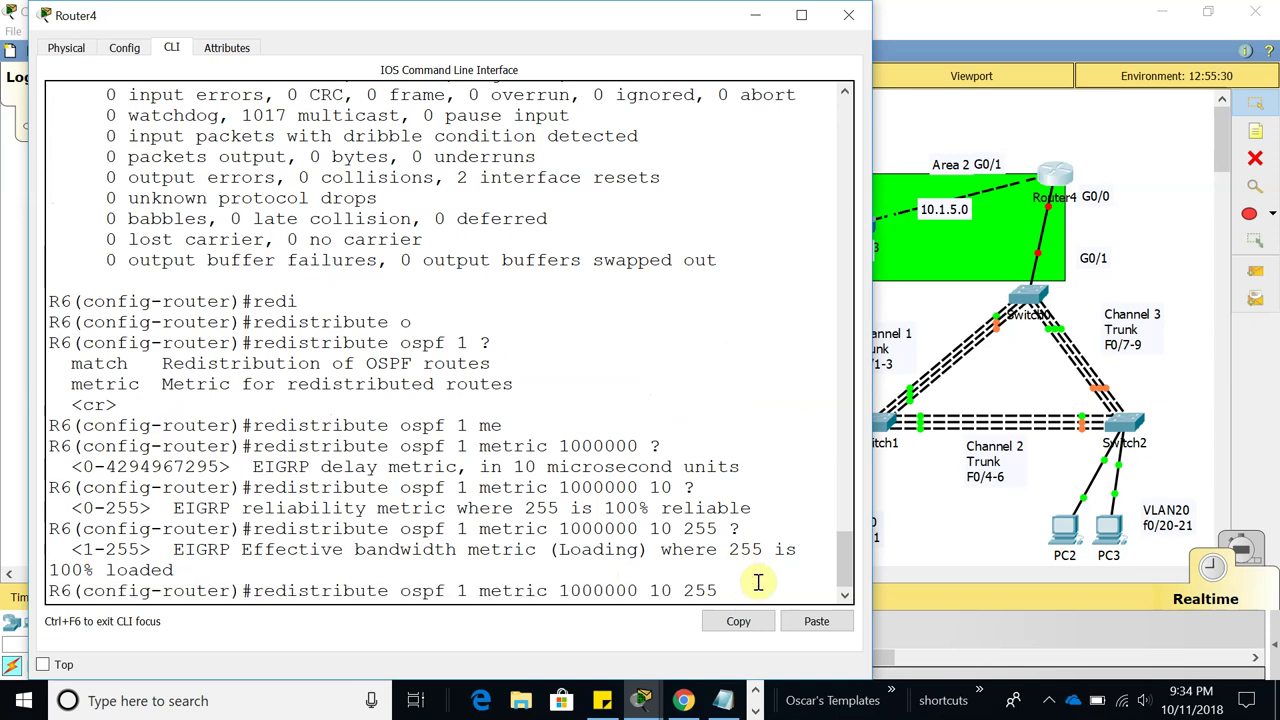
pyautogui.write('1 ?')
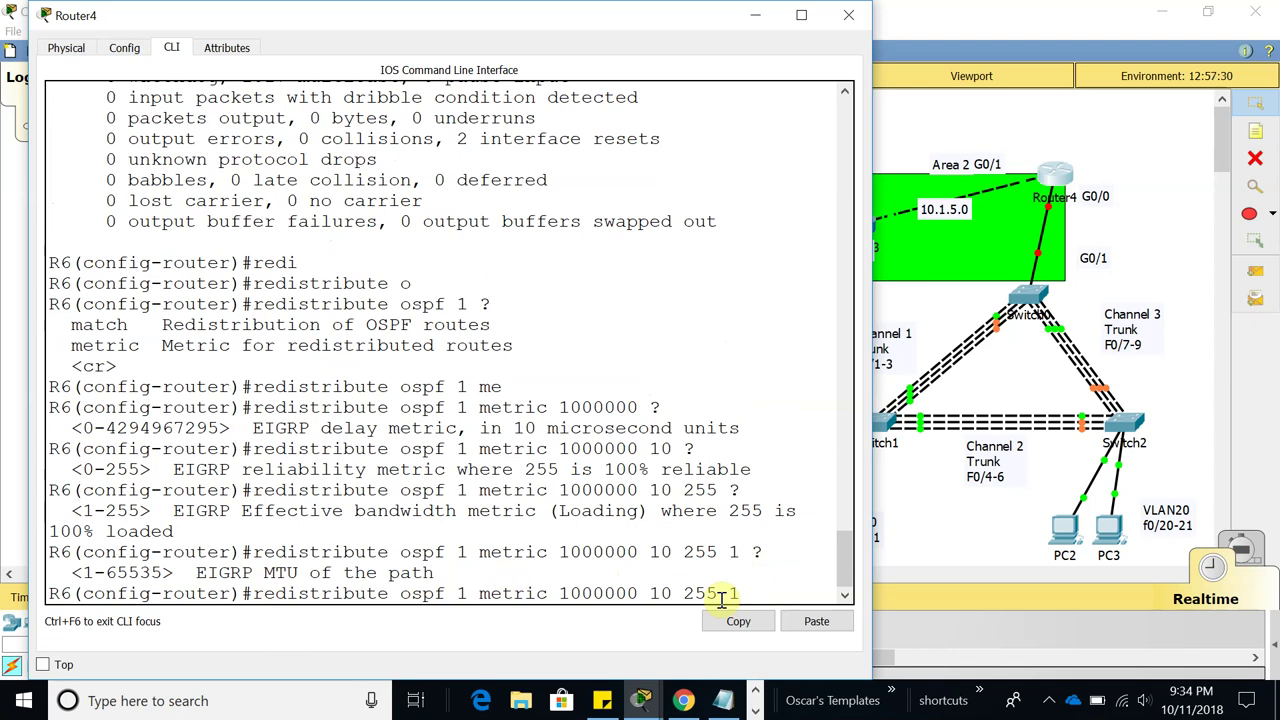
# Take the MTU of g0/0 from the interface output, add 1500 as the final metric value, and run the redistribute ospf 1 command
pyautogui.scroll(10, 629, 471)
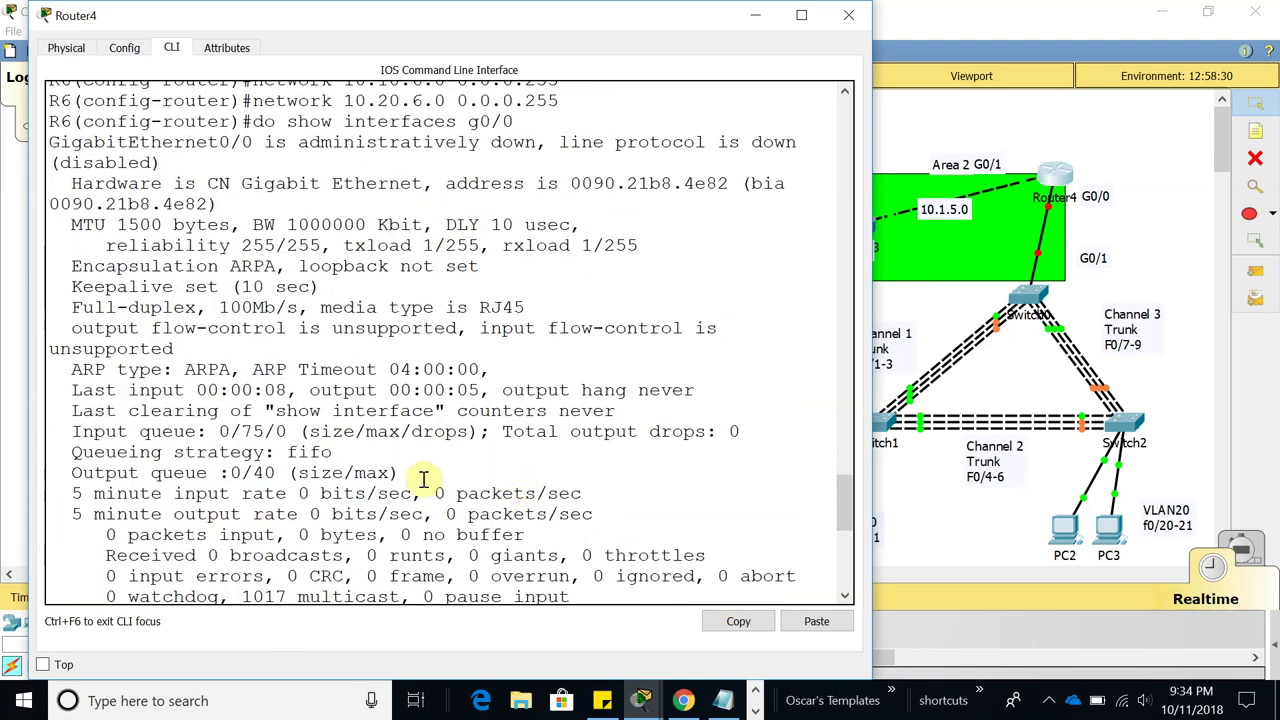
pyautogui.doubleClick(146, 310)
pyautogui.write('1500')
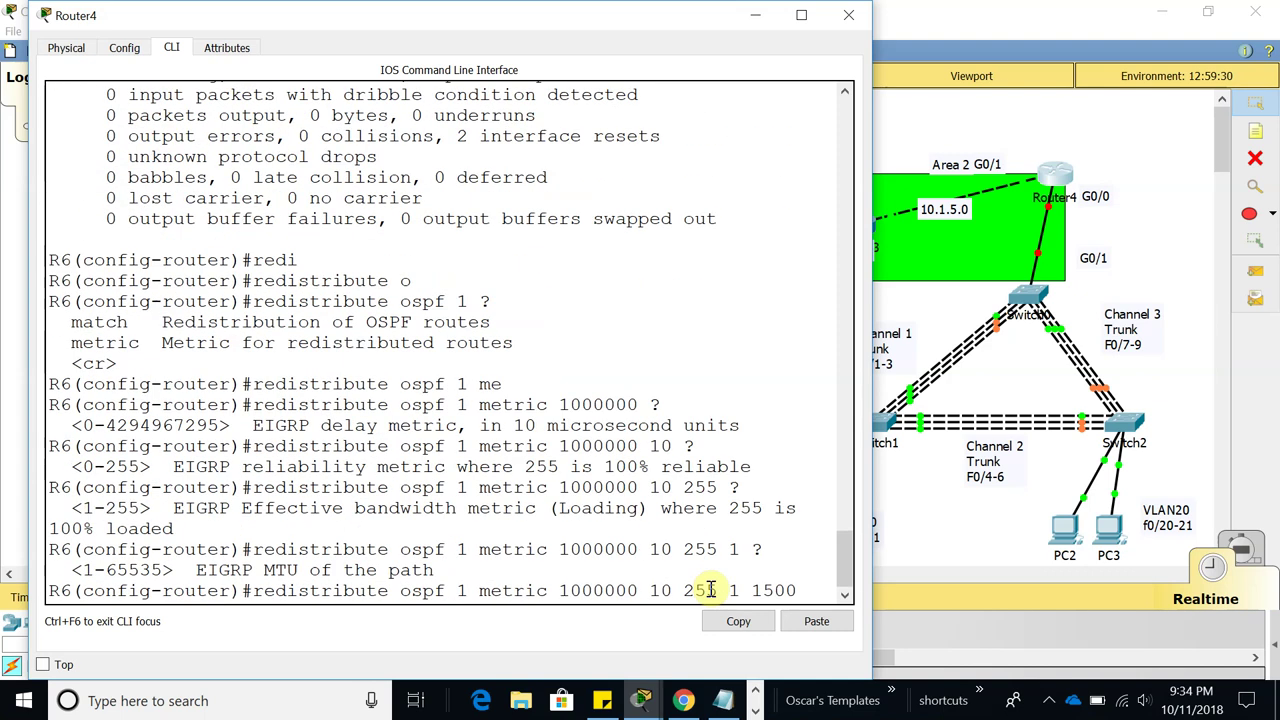
pyautogui.press('Return')
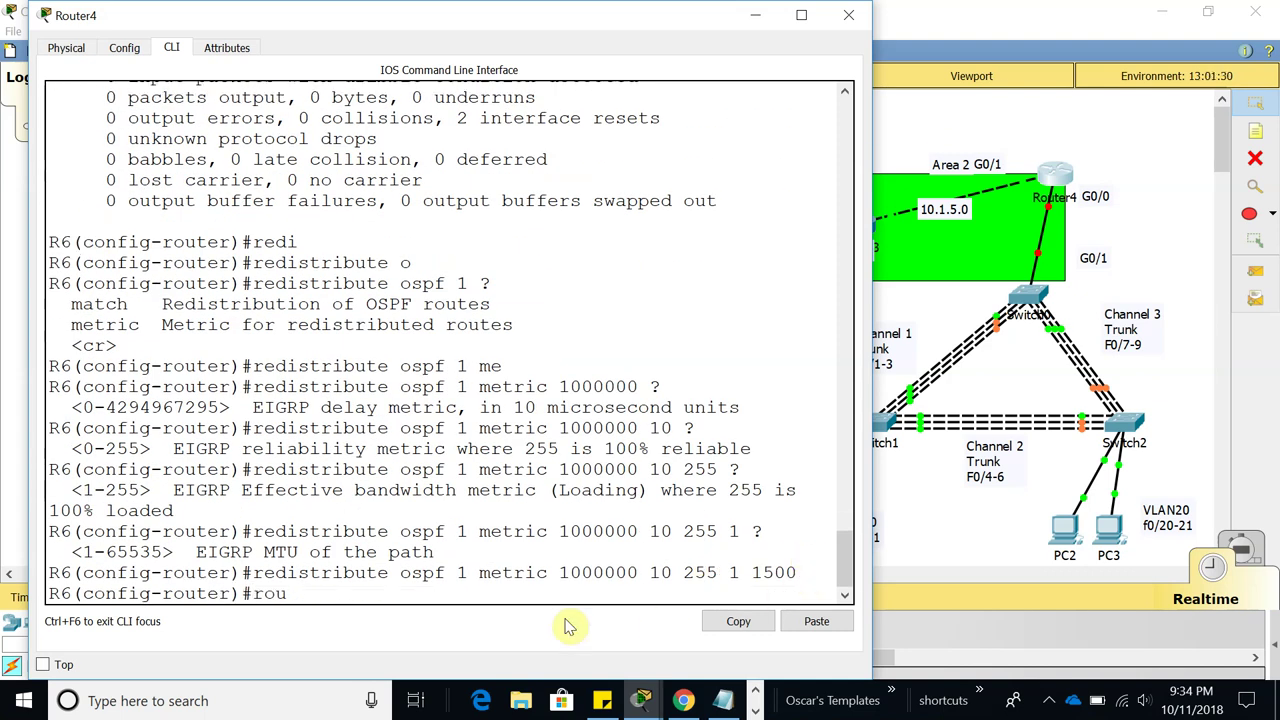
# Enter the OSPF 1 router configuration and redistribute EIGRP 111 routes into it with the subnets option
pyautogui.write('router ospf 1')
pyautogui.press('Return')
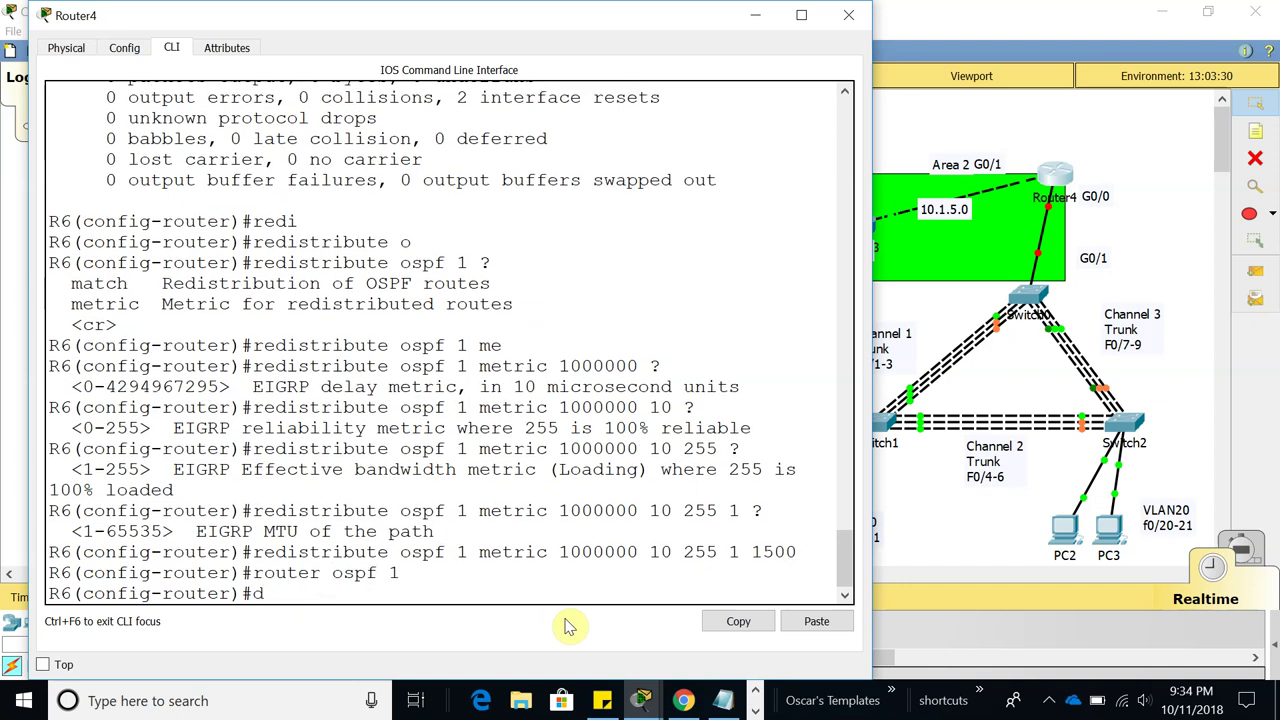
pyautogui.write('re')
pyautogui.press('Tab')
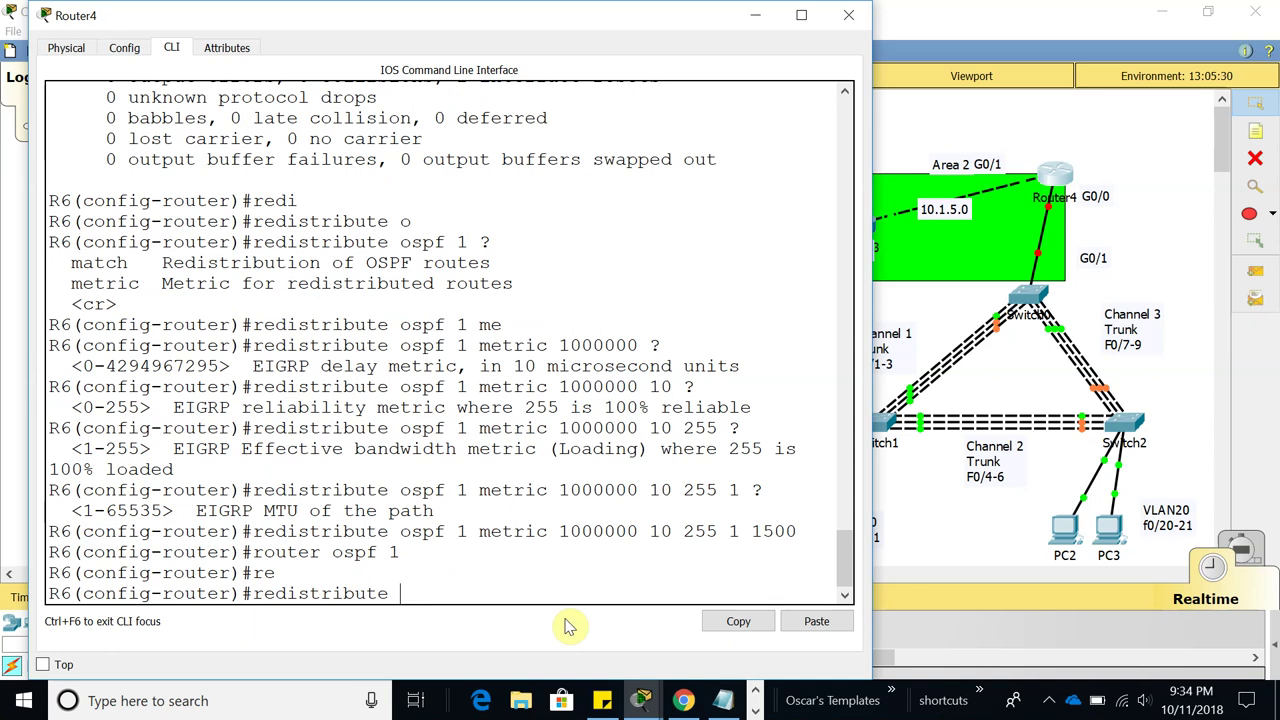
pyautogui.write('ei')
pyautogui.press('Tab')
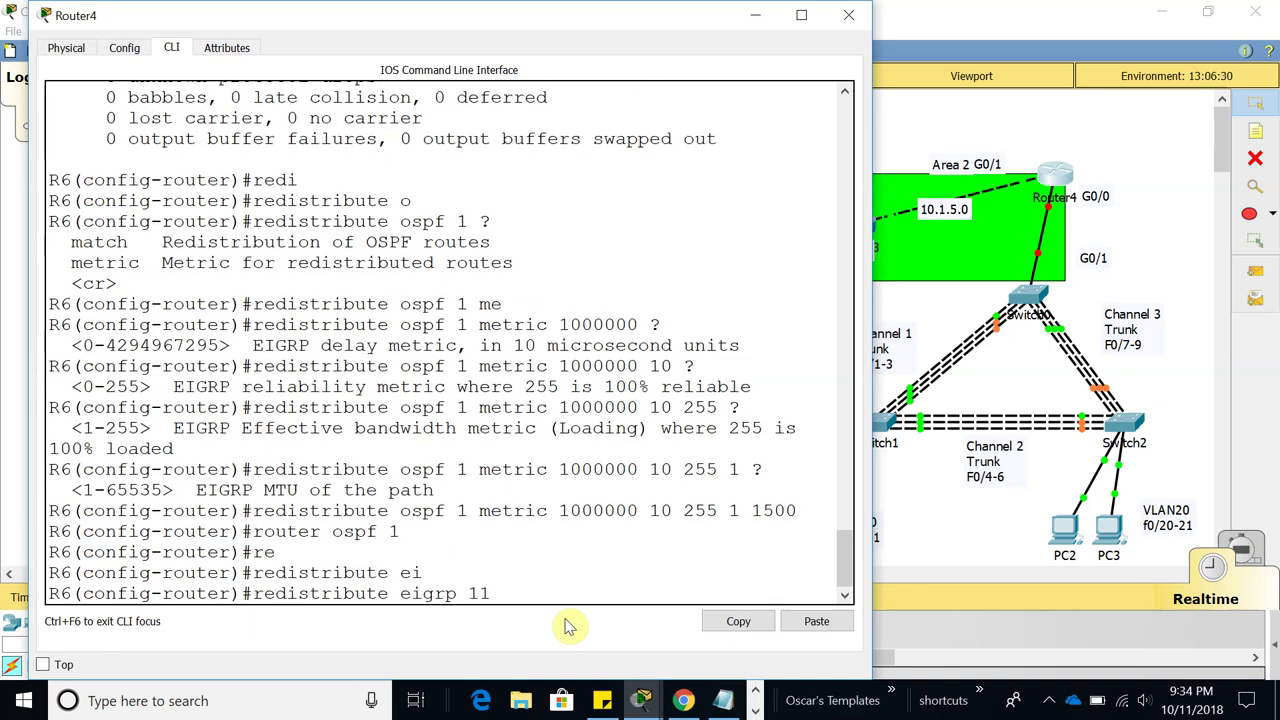
pyautogui.write('111 subt')
pyautogui.press('BackSpace')
pyautogui.write('nets')
pyautogui.press('Return')
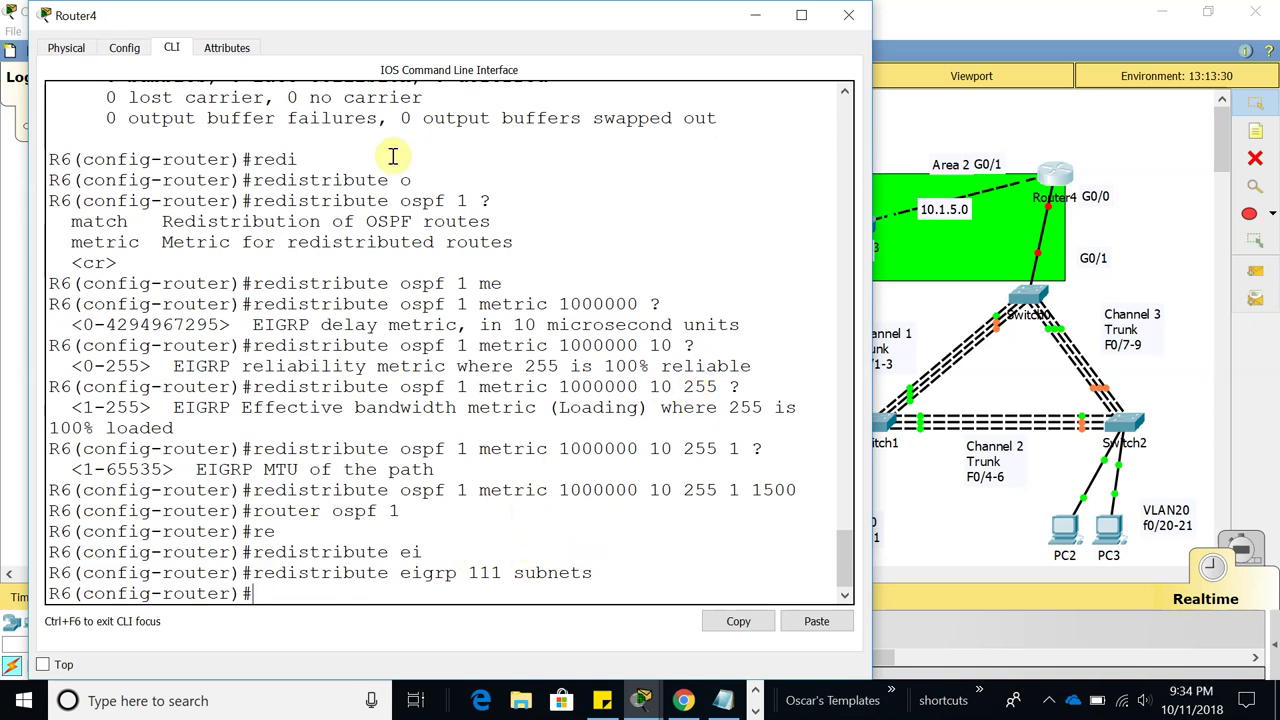
# Exit router configuration and enable interface g0/0 with no shutdown
pyautogui.moveTo(415, 20)
pyautogui.mouseDown()
pyautogui.moveTo(450, 20)
pyautogui.moveTo(402, 20)
pyautogui.mouseUp()
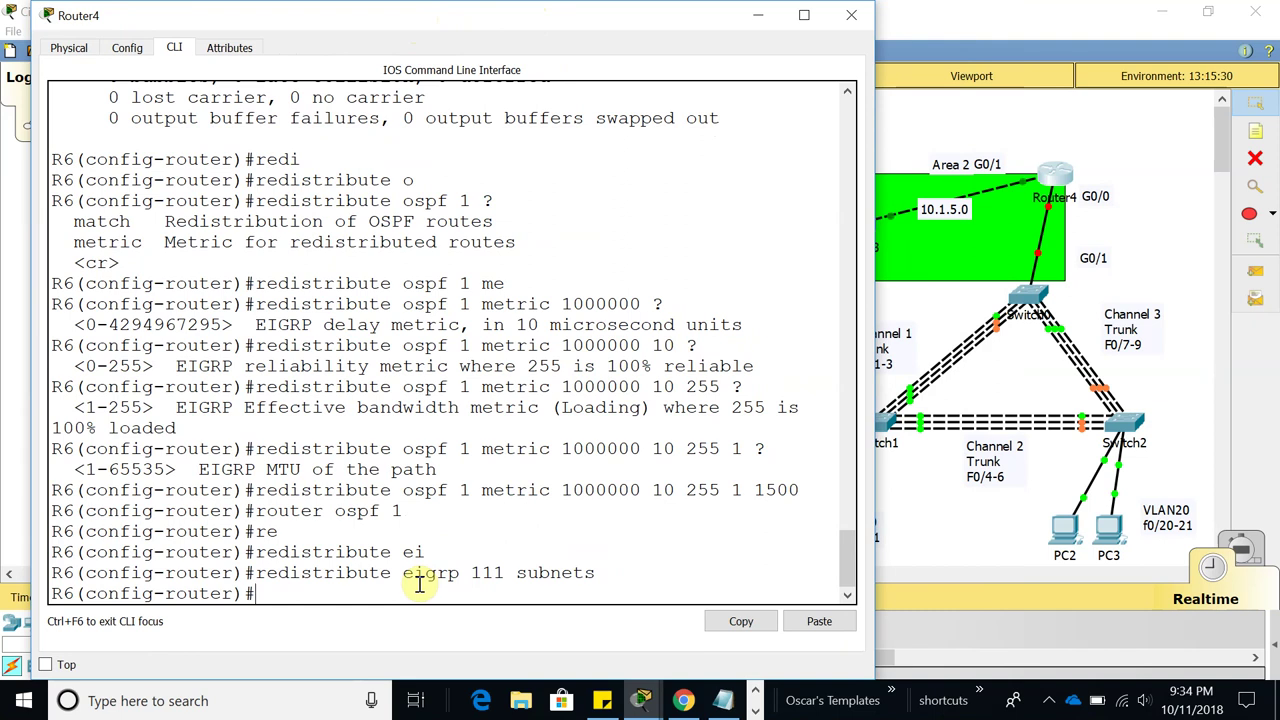
pyautogui.press('Return')
pyautogui.write('int')
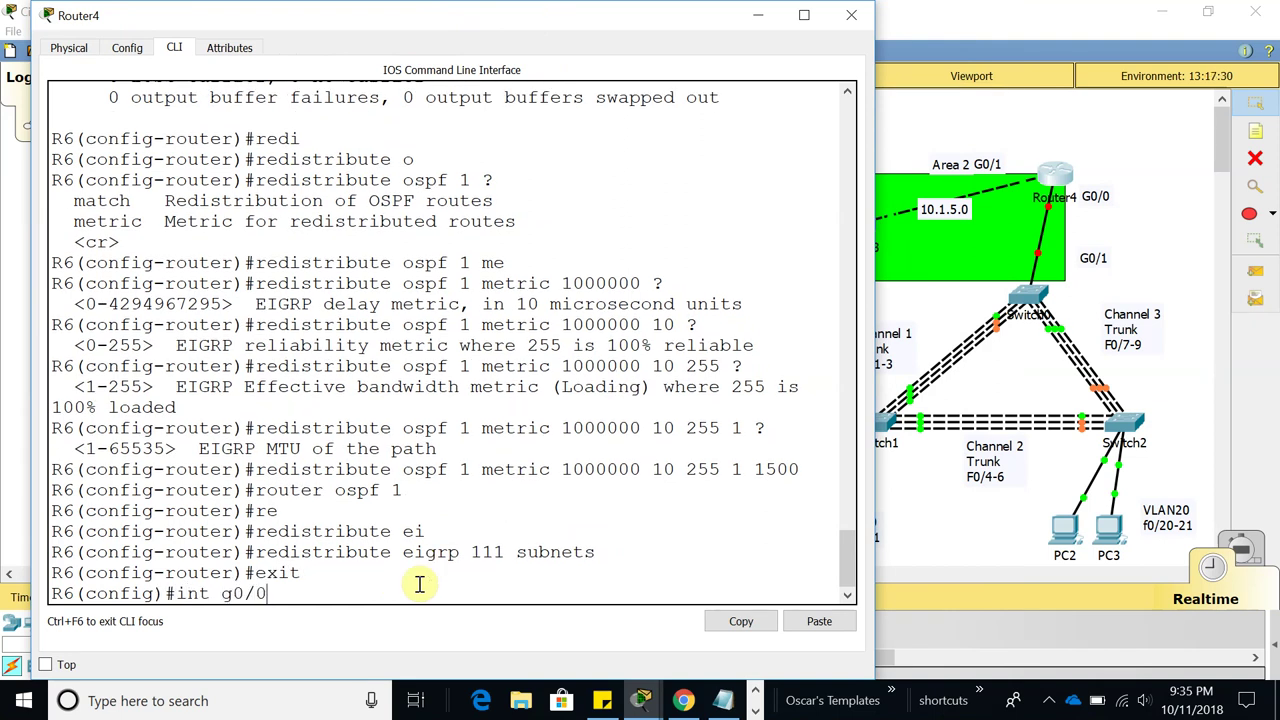
pyautogui.write(' g0/0')
pyautogui.press('Return')
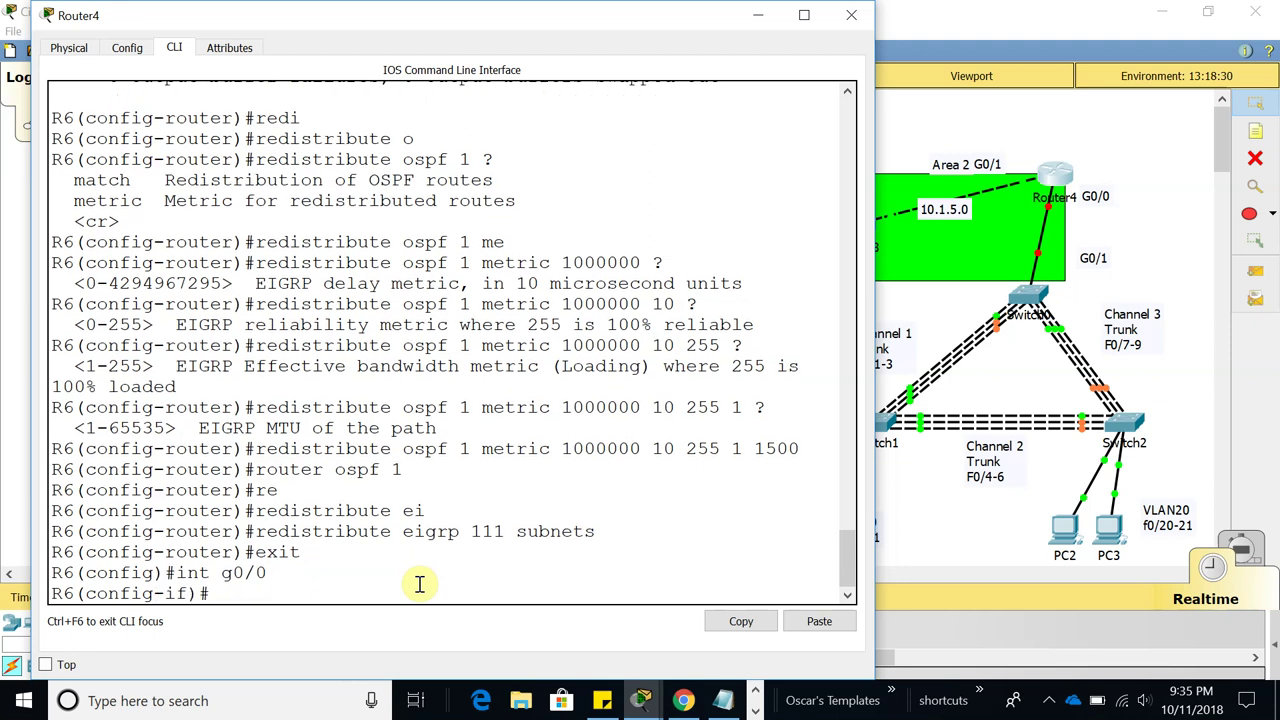
pyautogui.write('no shu')
pyautogui.press('Tab')
pyautogui.press('Return')
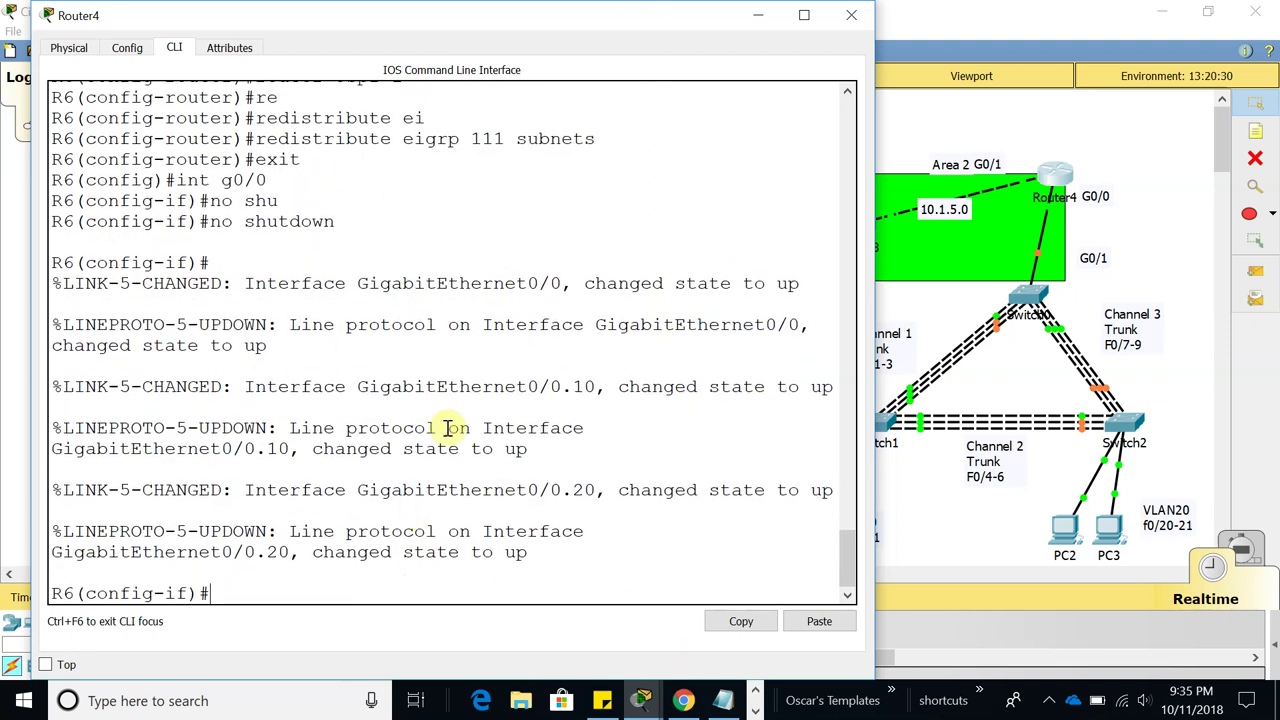
pyautogui.scroll(5, 705, 465)
pyautogui.scroll(-5, 586, 457)
pyautogui.scroll(9, 586, 457)
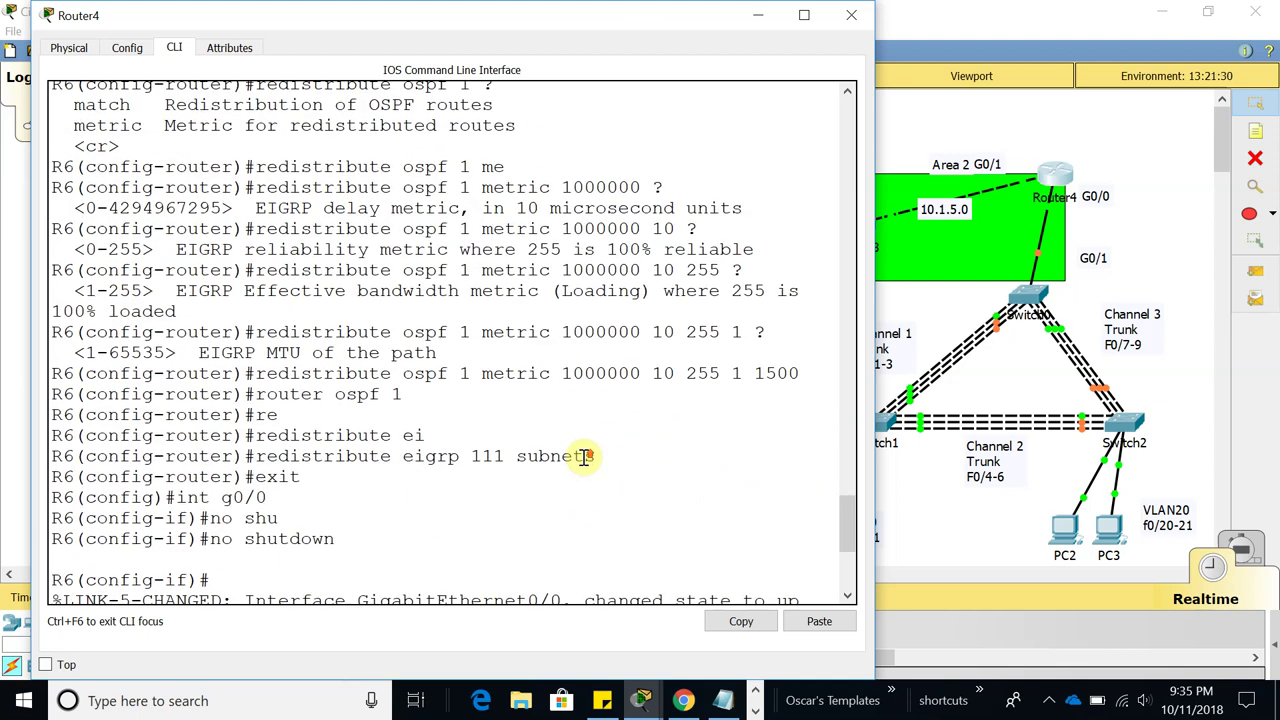
pyautogui.scroll(-6, 585, 458)
pyautogui.scroll(-4, 585, 458)
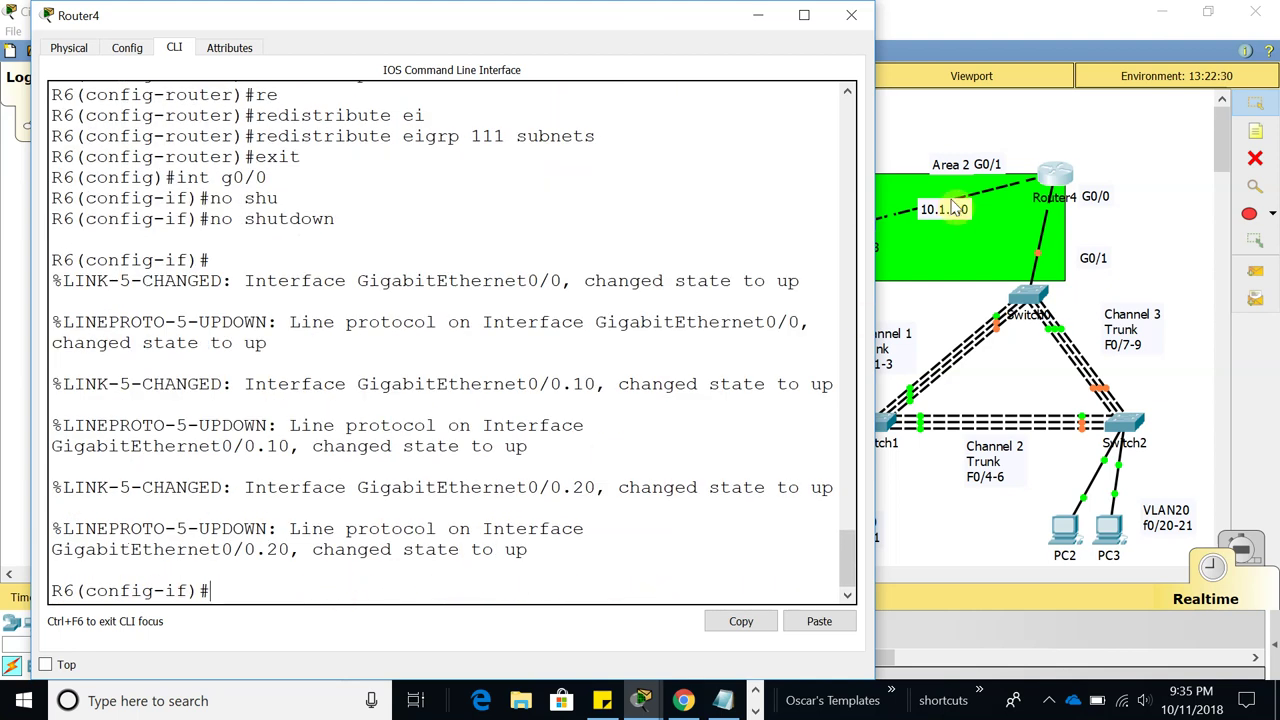
# Move the router window to uncover more of the topology, exit interface configuration, and create a DHCP pool named cisco10
pyautogui.moveTo(632, 28); pyautogui.dragTo(596, 28)
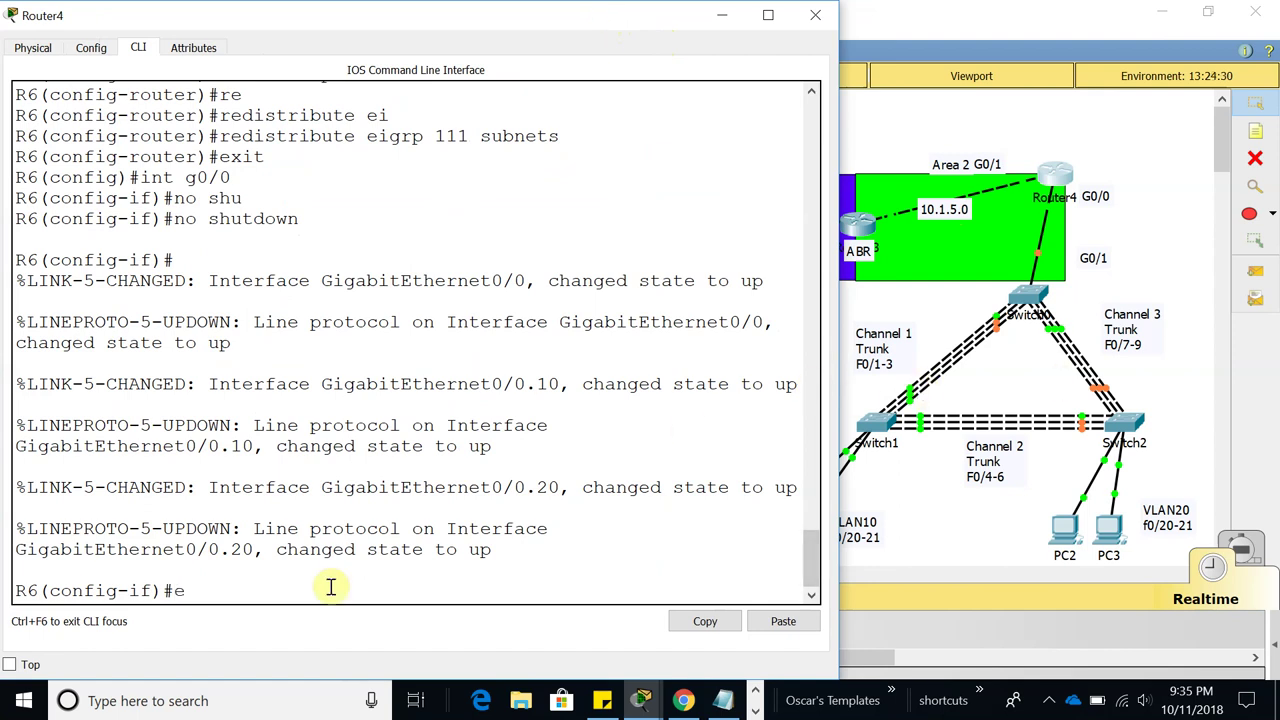
pyautogui.press('Return')
pyautogui.press('Return')
pyautogui.write('ip d')
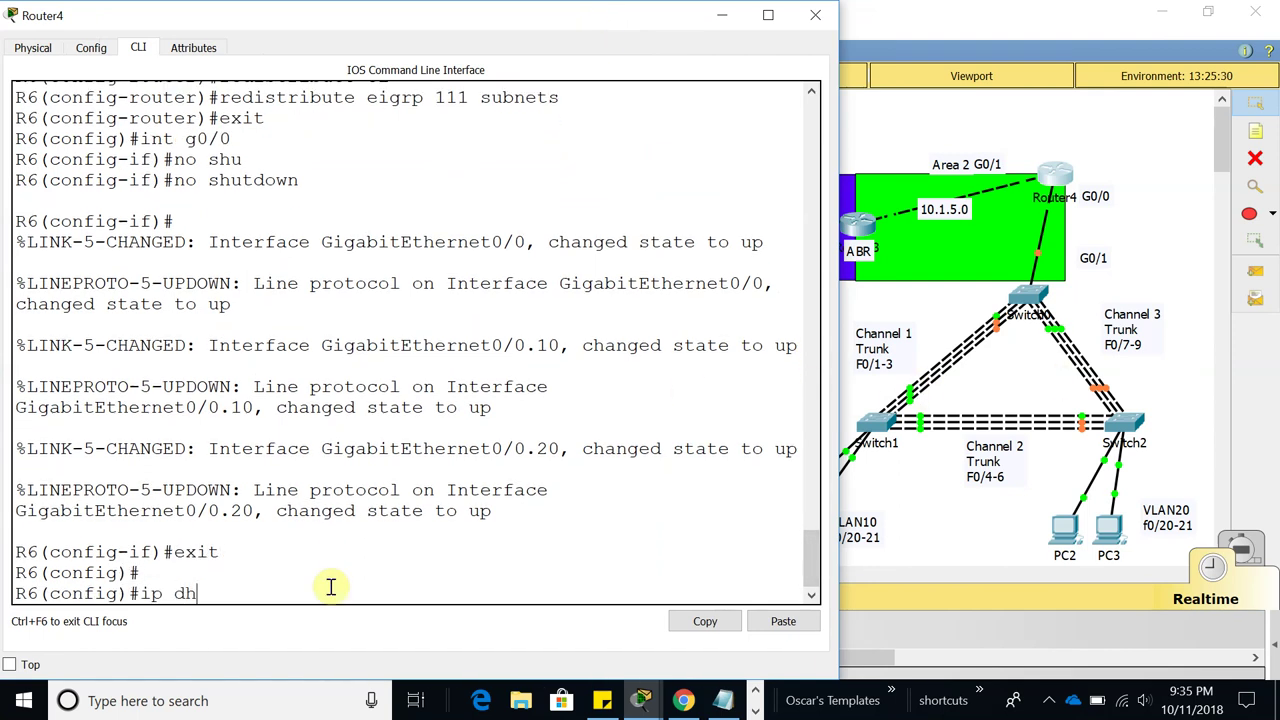
pyautogui.write('h')
pyautogui.press('Tab')
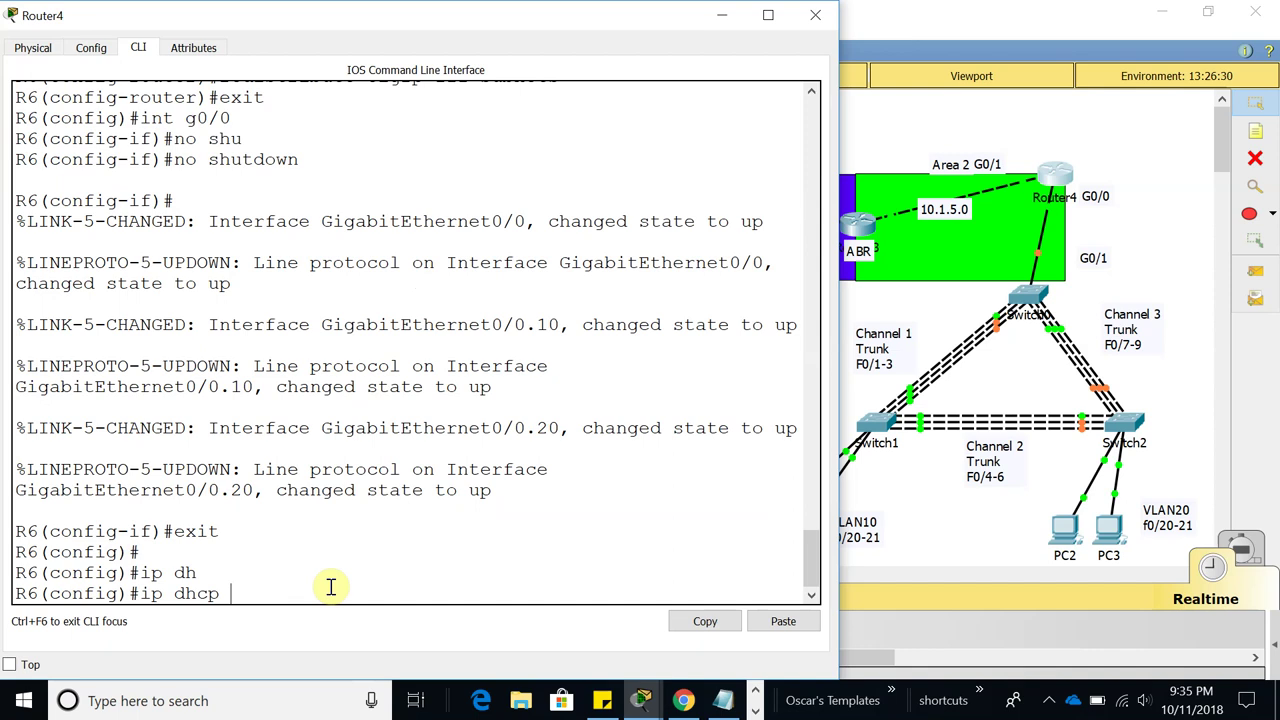
pyautogui.write('poo')
pyautogui.press('Tab')
pyautogui.write('cisco10')
pyautogui.press('Return')
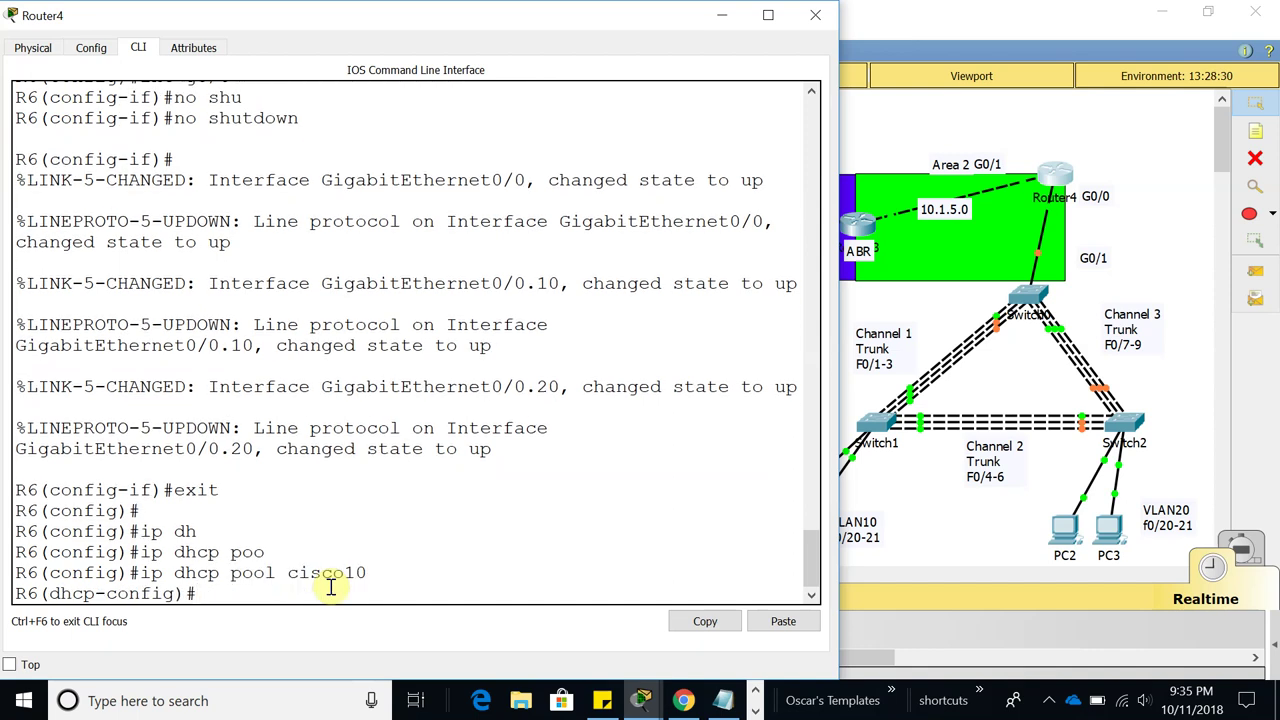
# Assign network 10.10.6.0 with mask 255.255.255.0 to the cisco10 DHCP pool
pyautogui.write('net')
pyautogui.press('Tab')
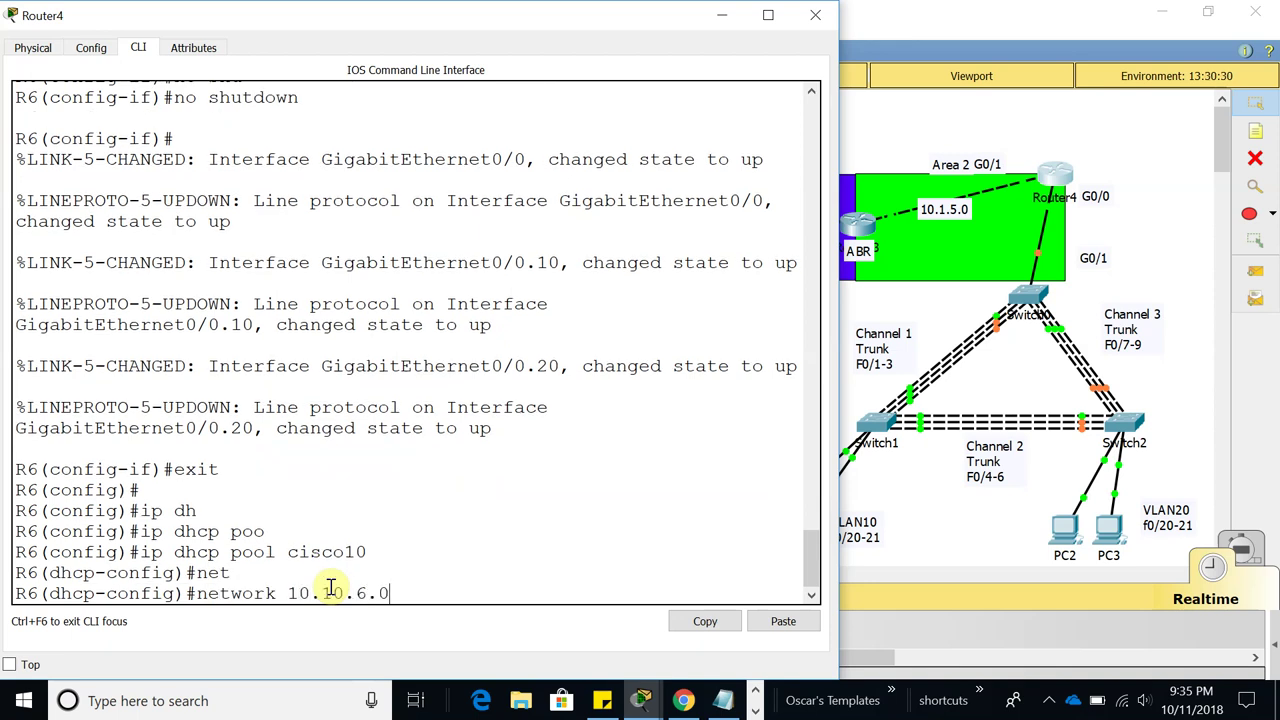
pyautogui.write('10.10.6.0 255.255.255.')
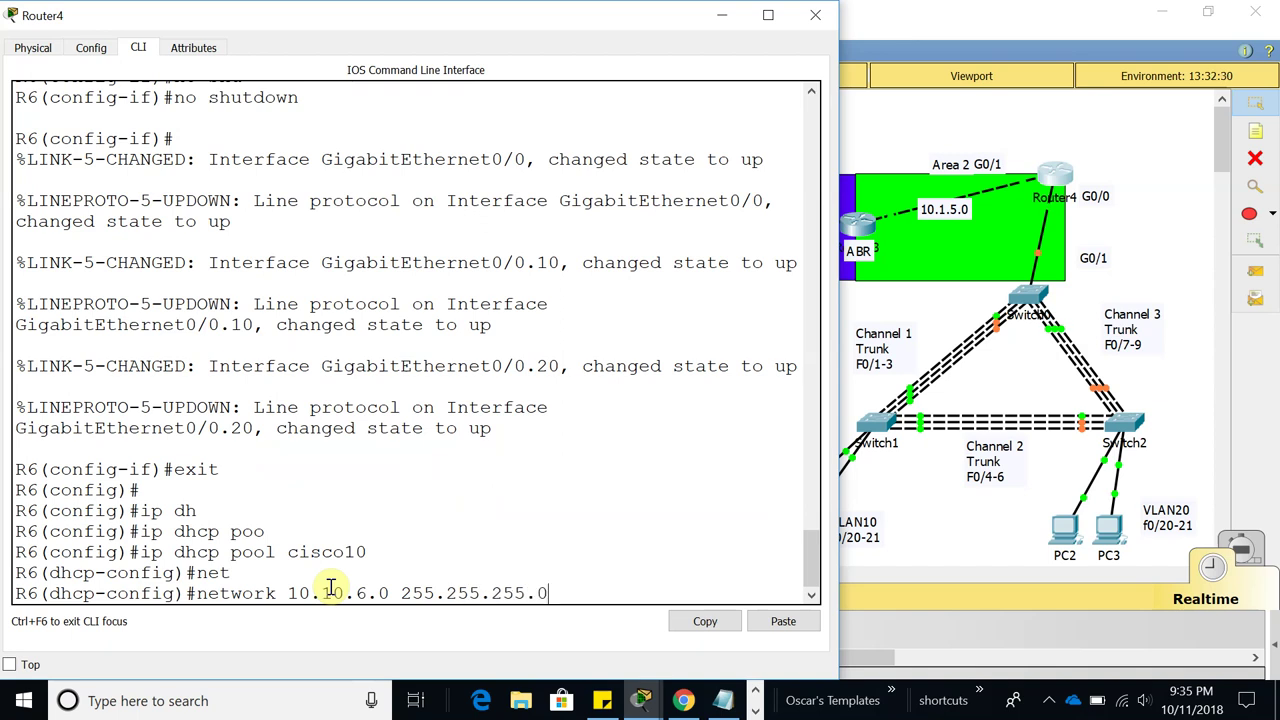
pyautogui.write('0')
pyautogui.press('Return')
pyautogui.press('Up')
pyautogui.press('Down')
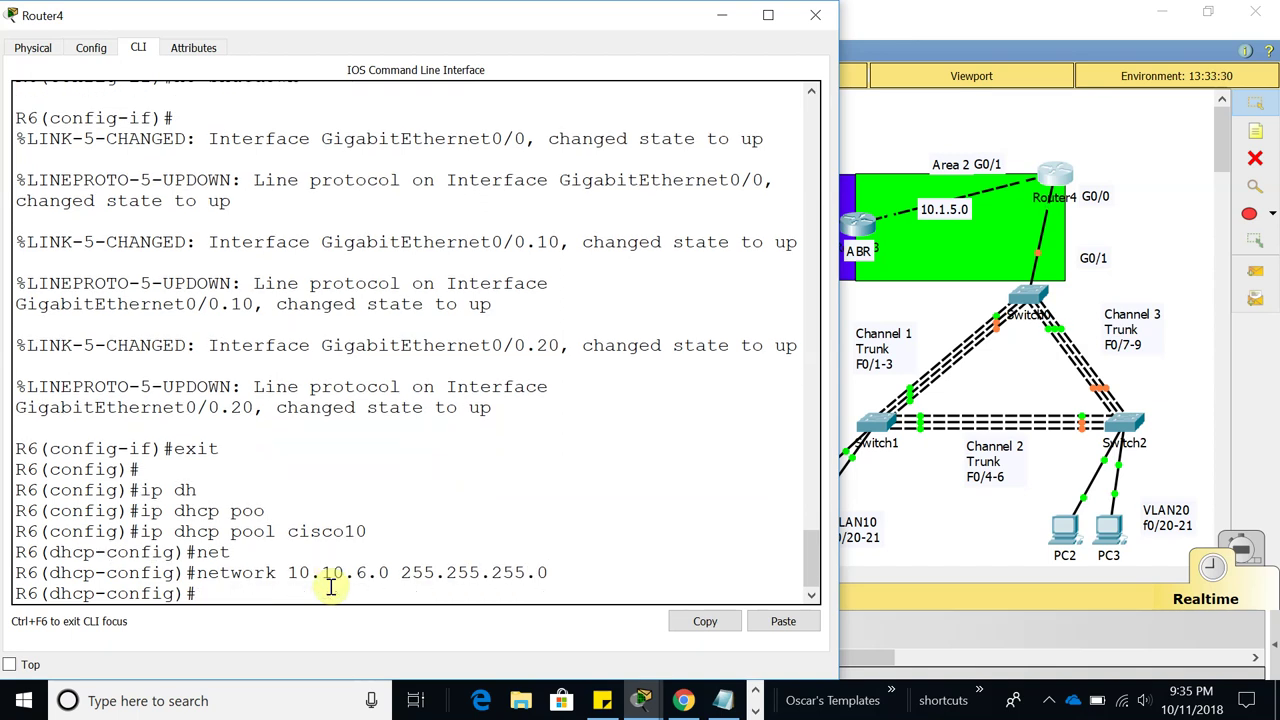
# Set 10.10.6.1 as the default router of the cisco10 DHCP pool
pyautogui.write('de')
pyautogui.press('Tab')
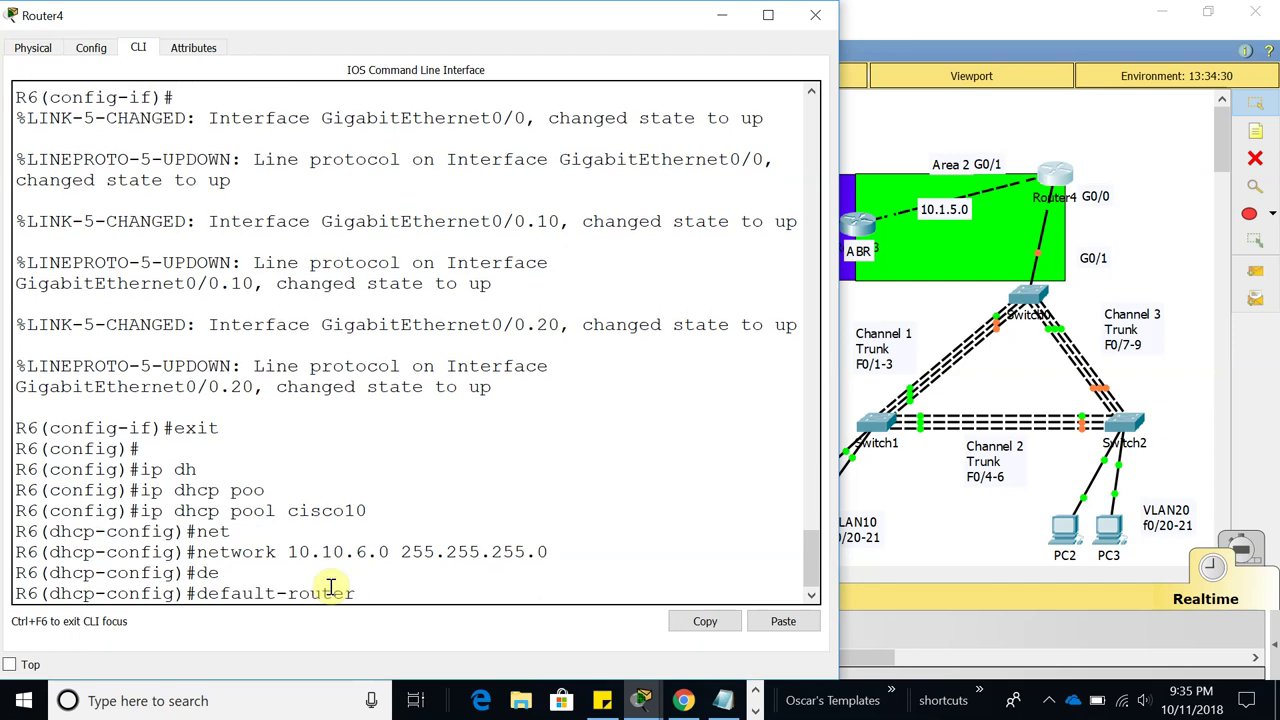
pyautogui.write('10.10.6.1')
pyautogui.press('Return')
# Create a second DHCP pool named cisco20 by reusing the earlier pool command
pyautogui.press('Up')
pyautogui.press('Up')
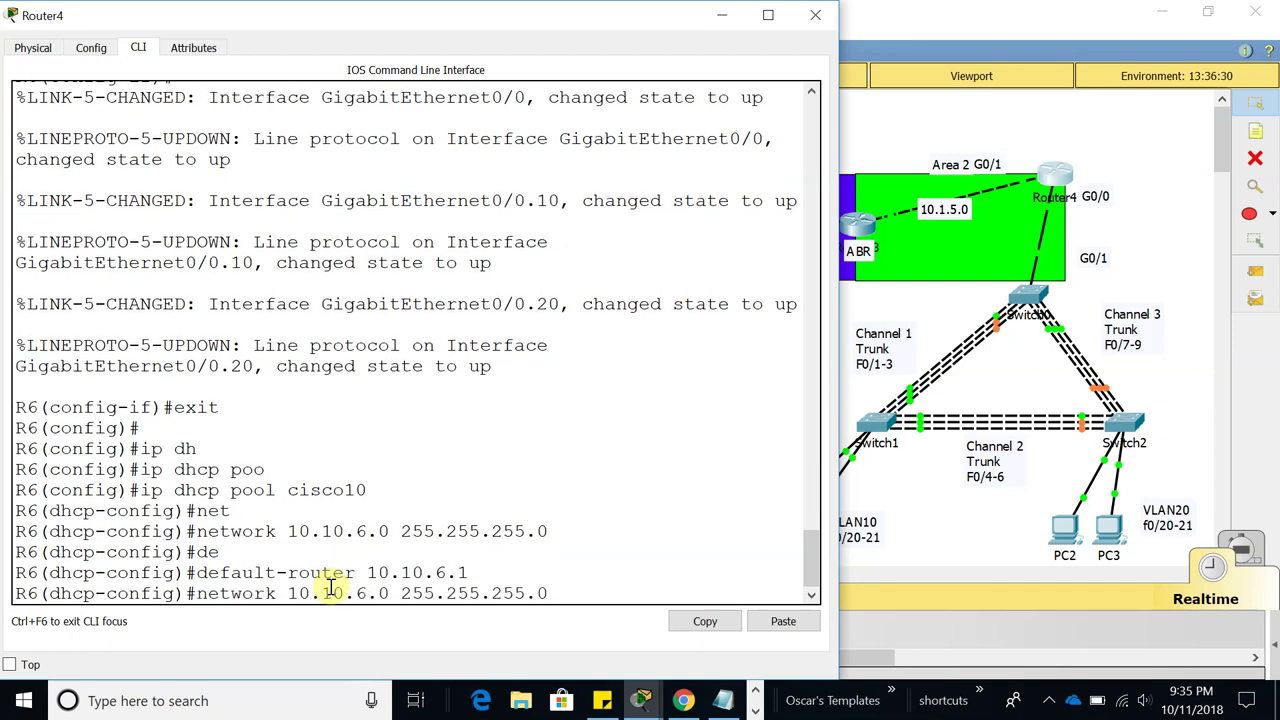
pyautogui.press('Up')
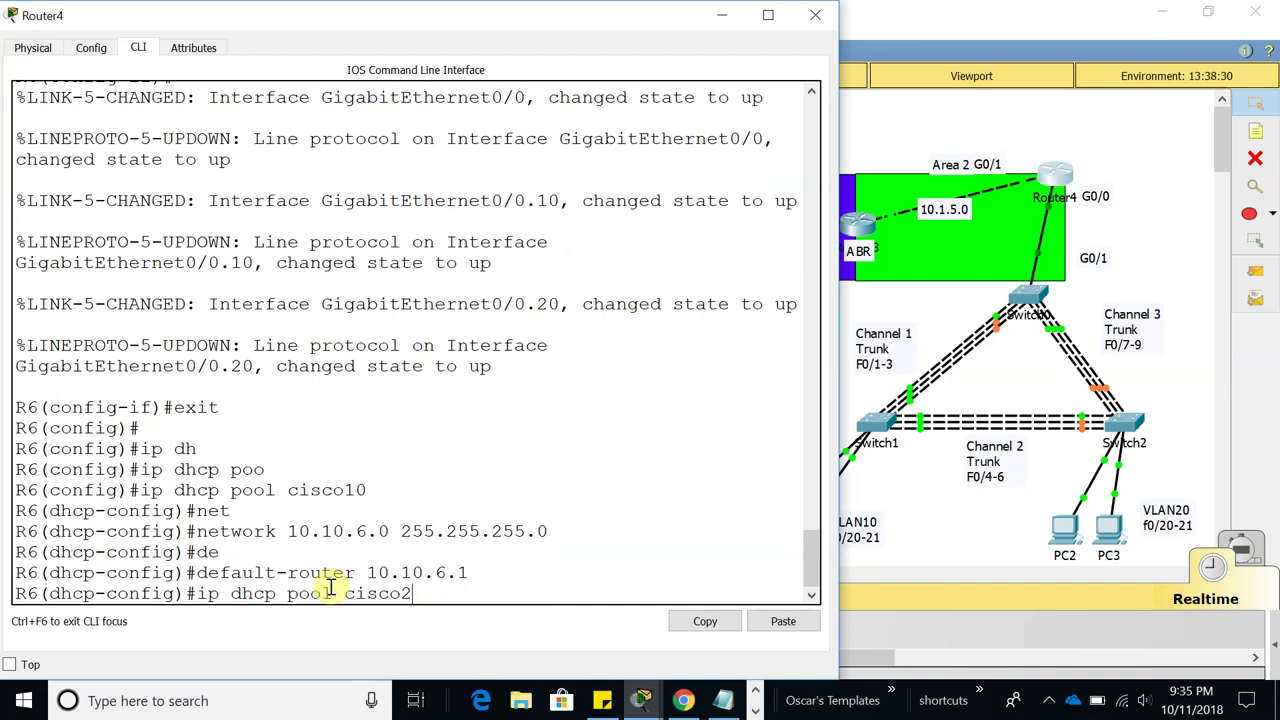
pyautogui.press('Return')
# Assign network 10.20.6.0 with mask 255.255.255.0 to the cisco20 DHCP pool
pyautogui.press('Up')
pyautogui.press('Up')
pyautogui.press('Up')
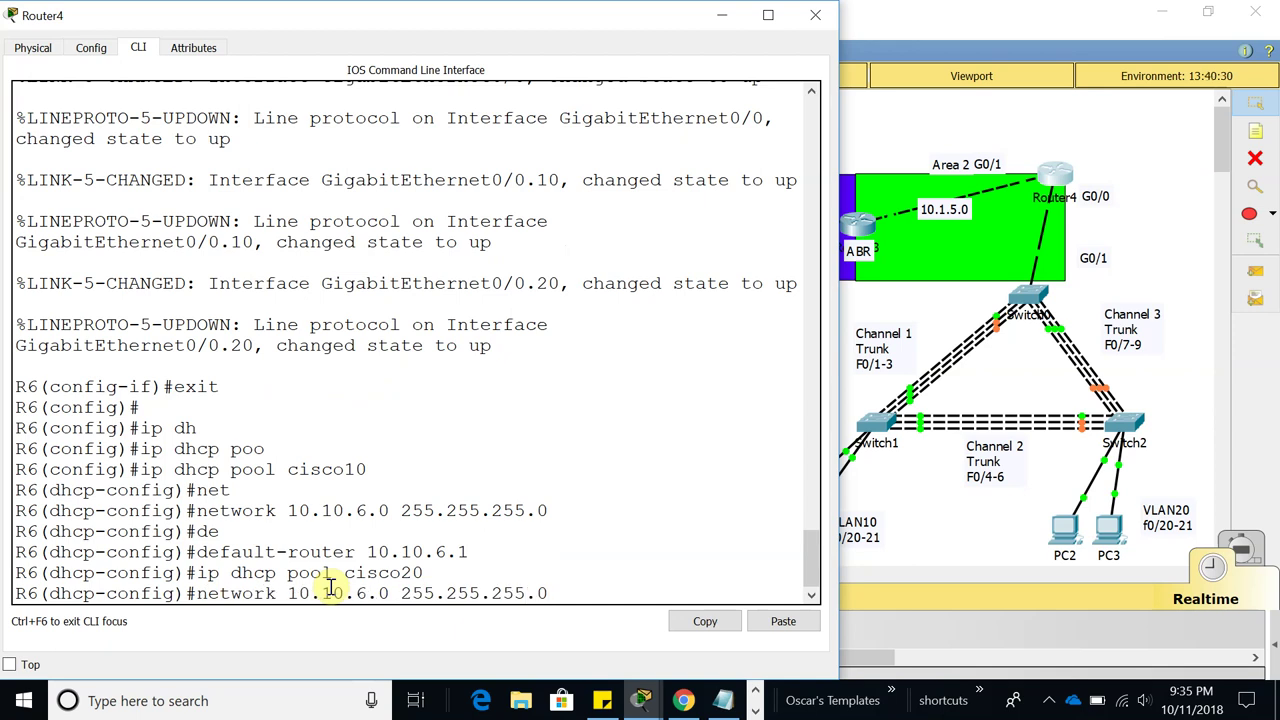
pyautogui.press('BackSpace')
pyautogui.write('2')
pyautogui.press('Return')
# Set 10.20.6.1 as the default router of the cisco20 DHCP pool
pyautogui.press('Up')
pyautogui.press('Up')
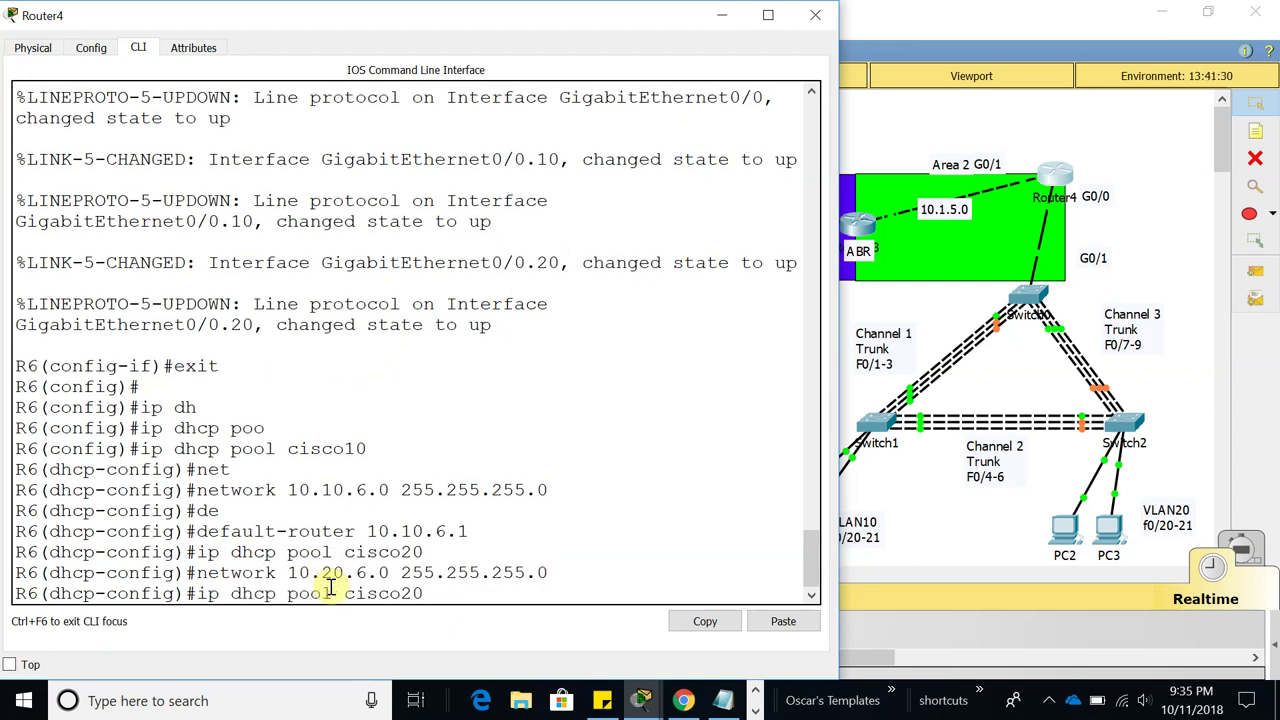
pyautogui.press('Left')
pyautogui.press('Left')
pyautogui.press('Left')
pyautogui.press('Left')
pyautogui.press('BackSpace')
pyautogui.write('2')
pyautogui.press('Return')
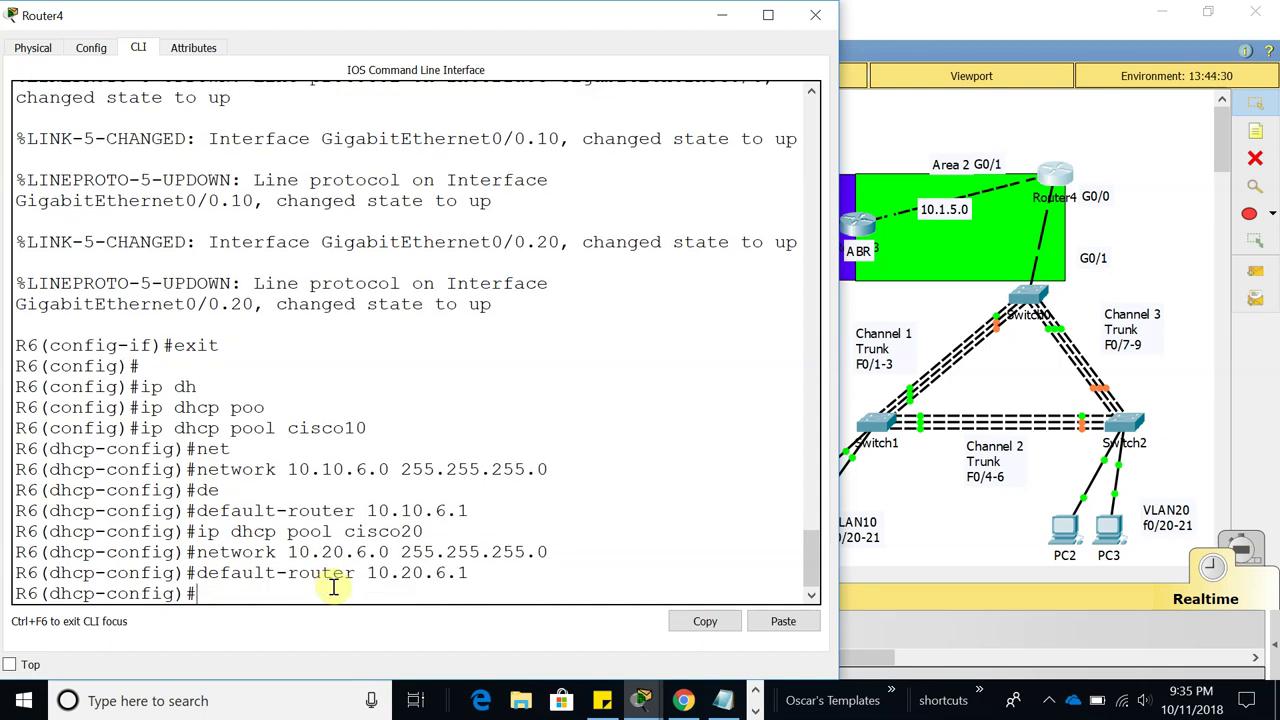
# Review the g0/0.10 and g0/0.20 subinterface addresses in the command history against the DHCP pools' default routers
pyautogui.scroll(5, 440, 474)
pyautogui.scroll(10, 460, 474)
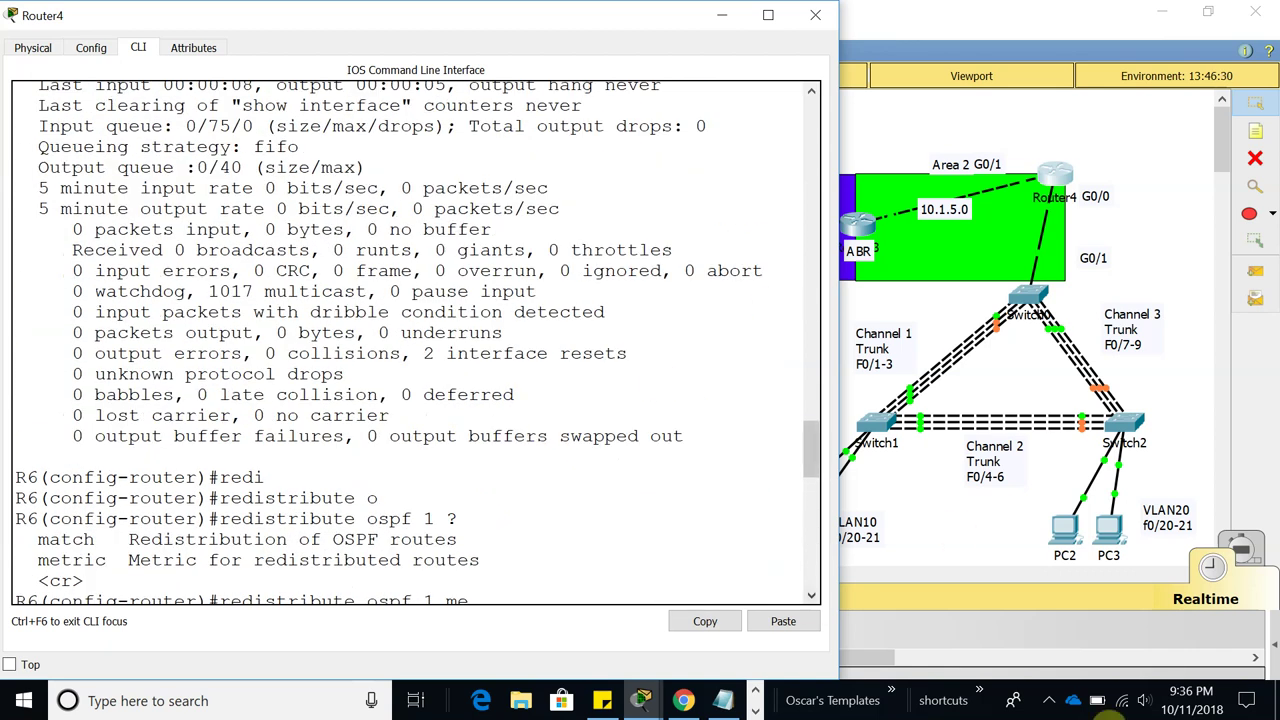
pyautogui.scroll(-15, 500, 480)
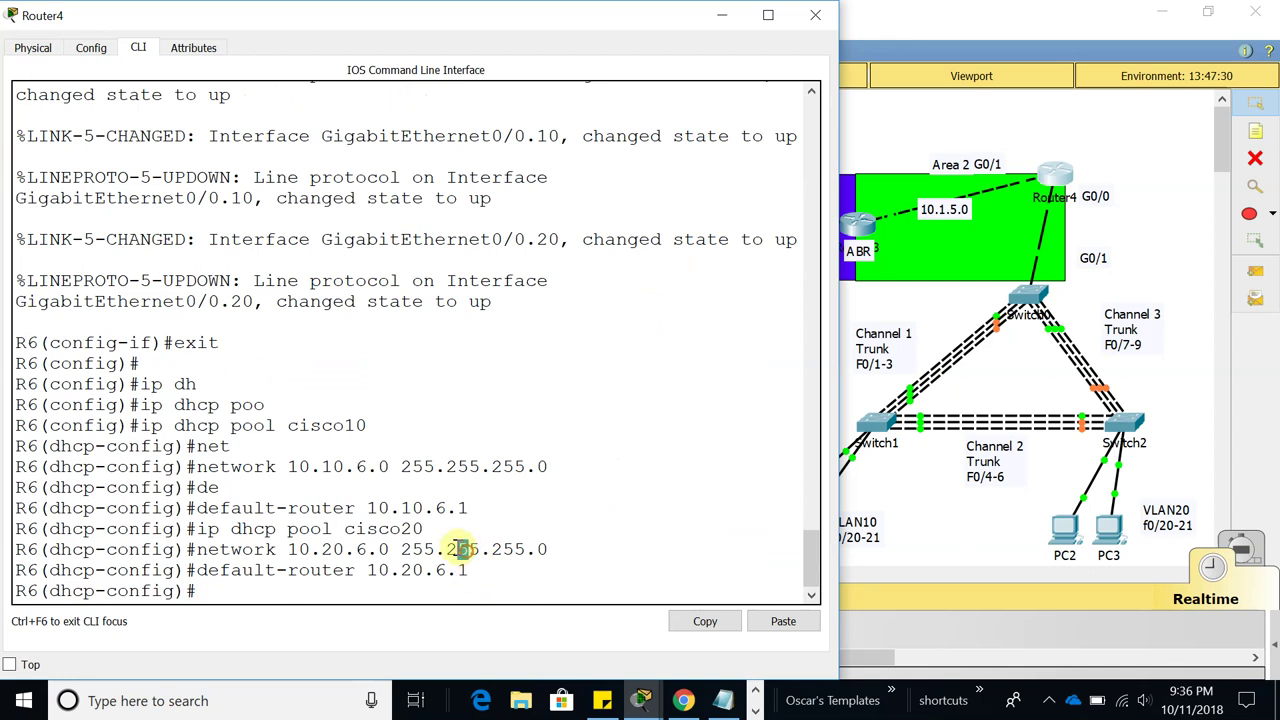
pyautogui.scroll(15, 423, 462)
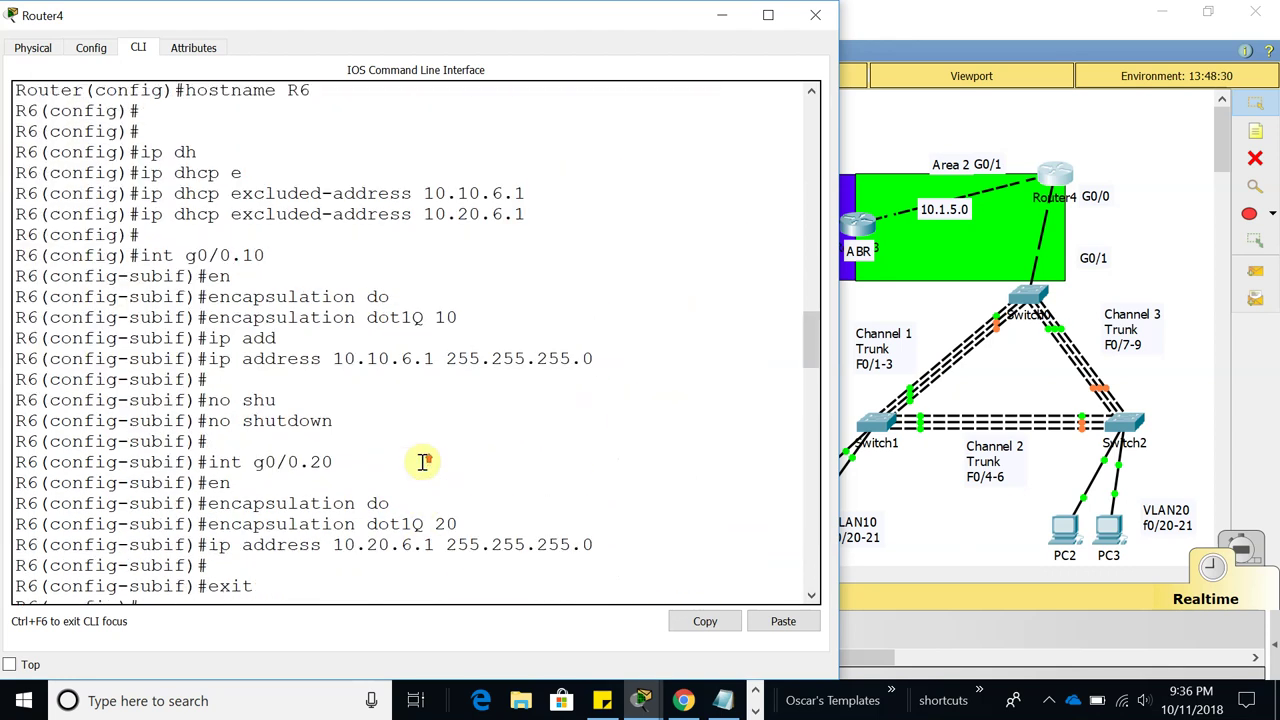
pyautogui.scroll(10, 423, 462)
pyautogui.scroll(-8, 364, 404)
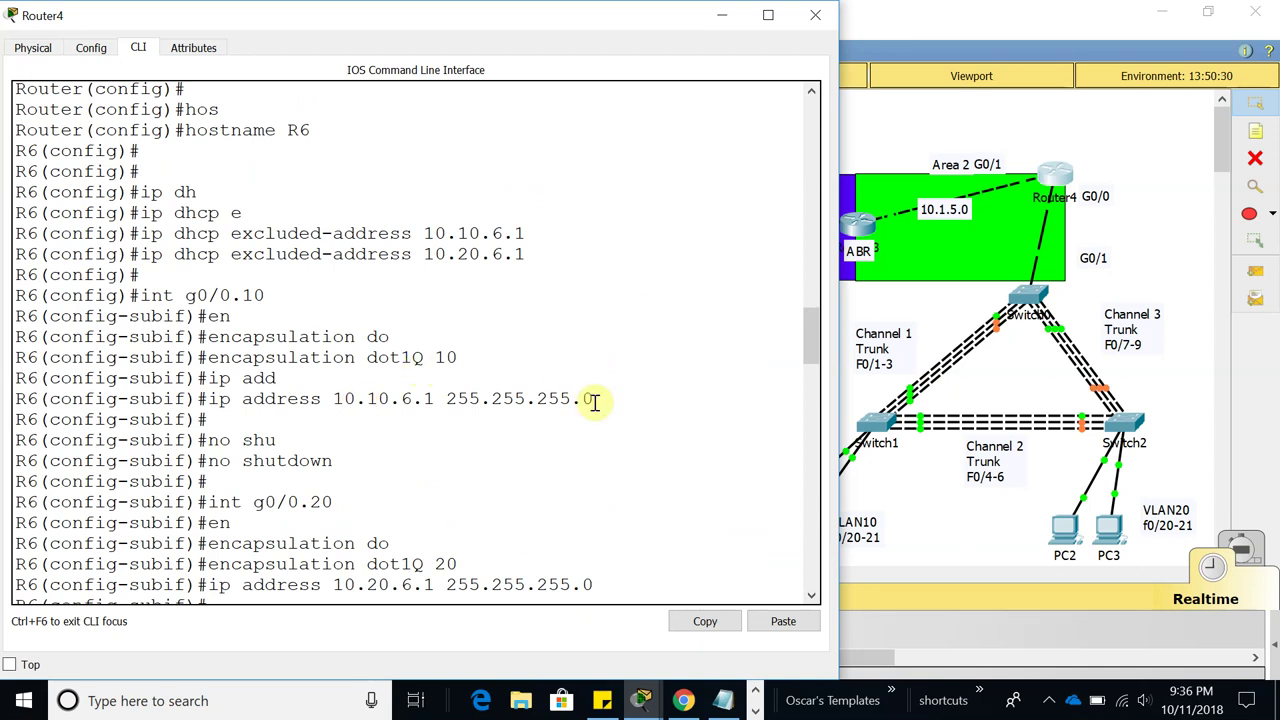
pyautogui.moveTo(434, 400); pyautogui.dragTo(345, 400)
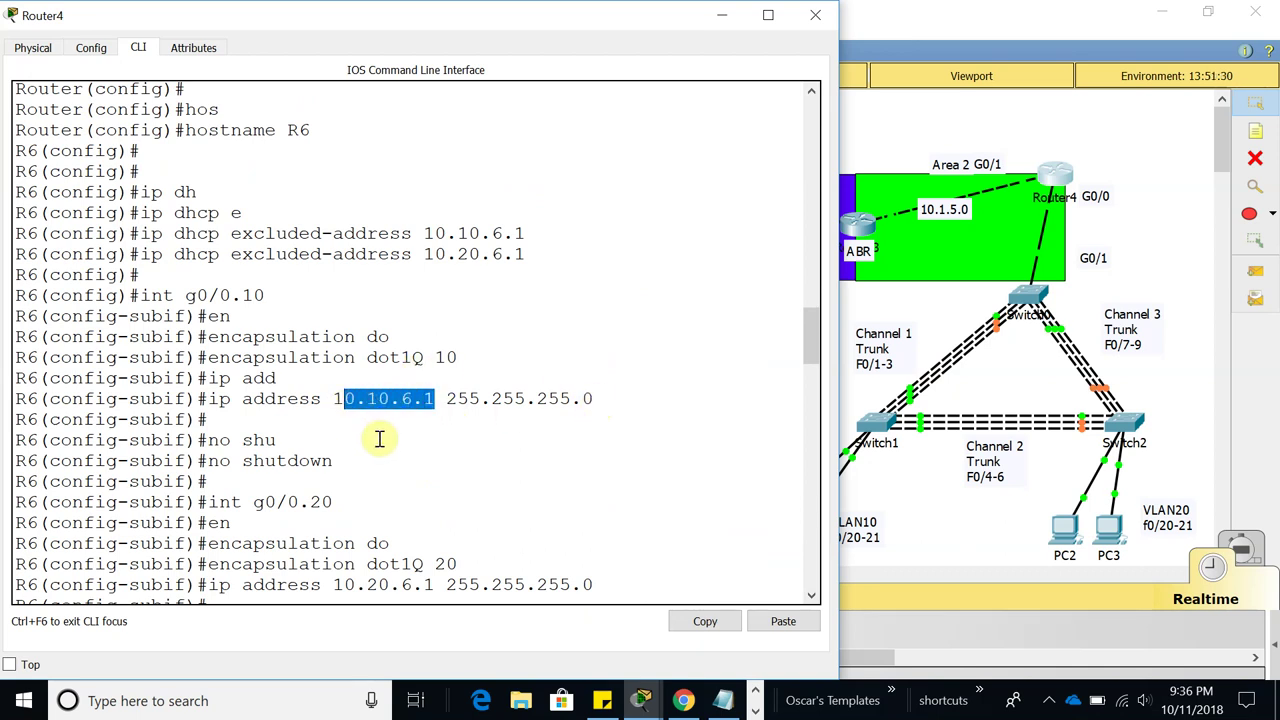
pyautogui.scroll(-2, 379, 439)
pyautogui.moveTo(433, 505); pyautogui.dragTo(343, 505)
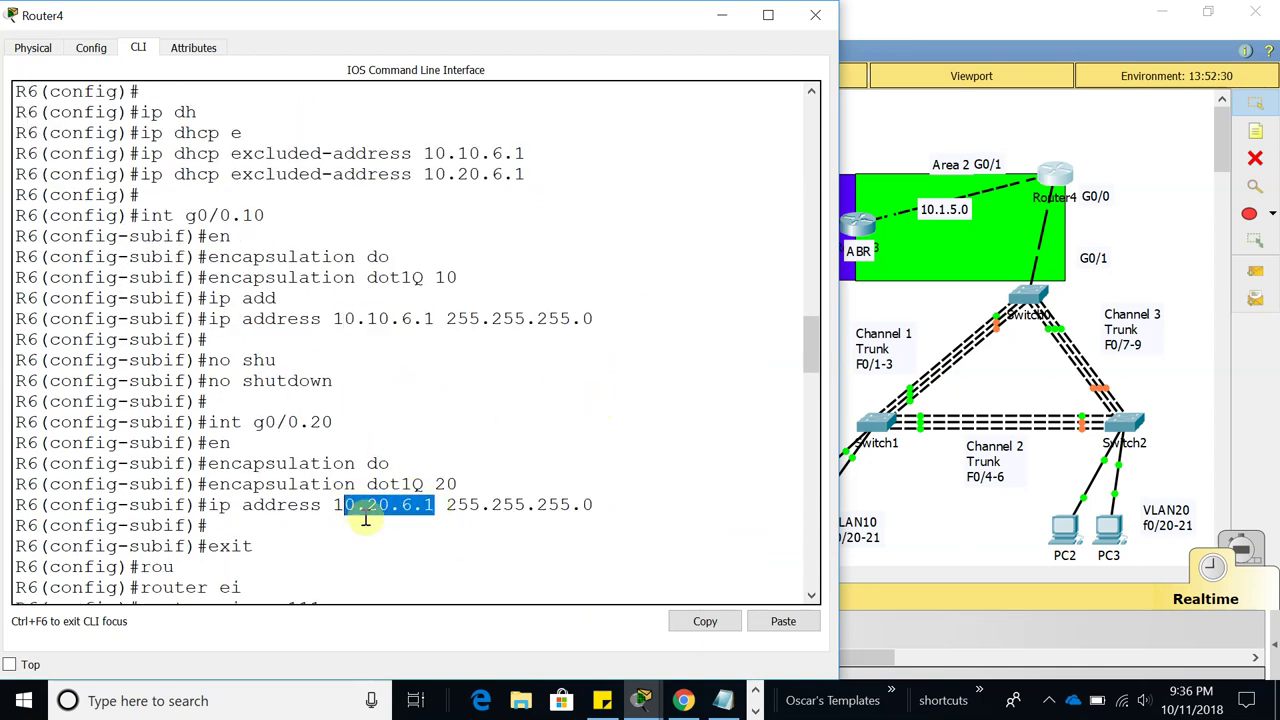
pyautogui.scroll(-20, 400, 543)
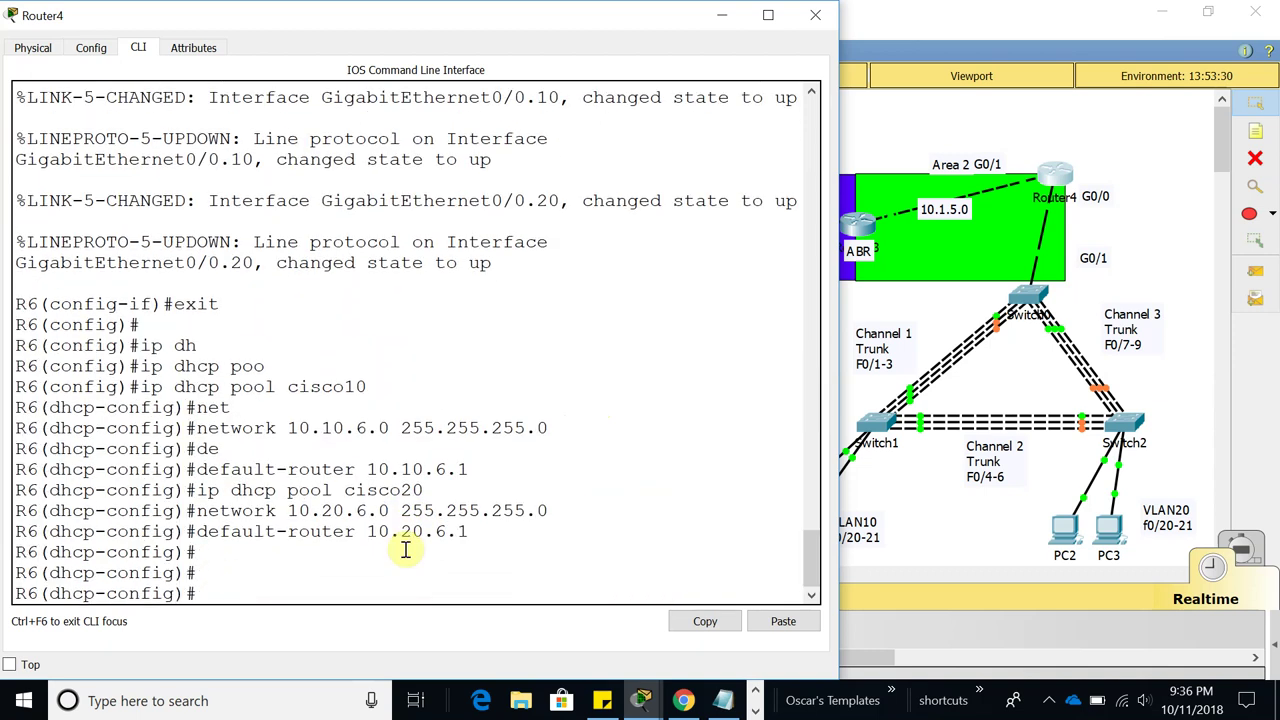
# End configuration mode, save the running configuration to the startup configuration, and close the router window
pyautogui.press('Return')
pyautogui.press('Return')
pyautogui.write('copy run sta')
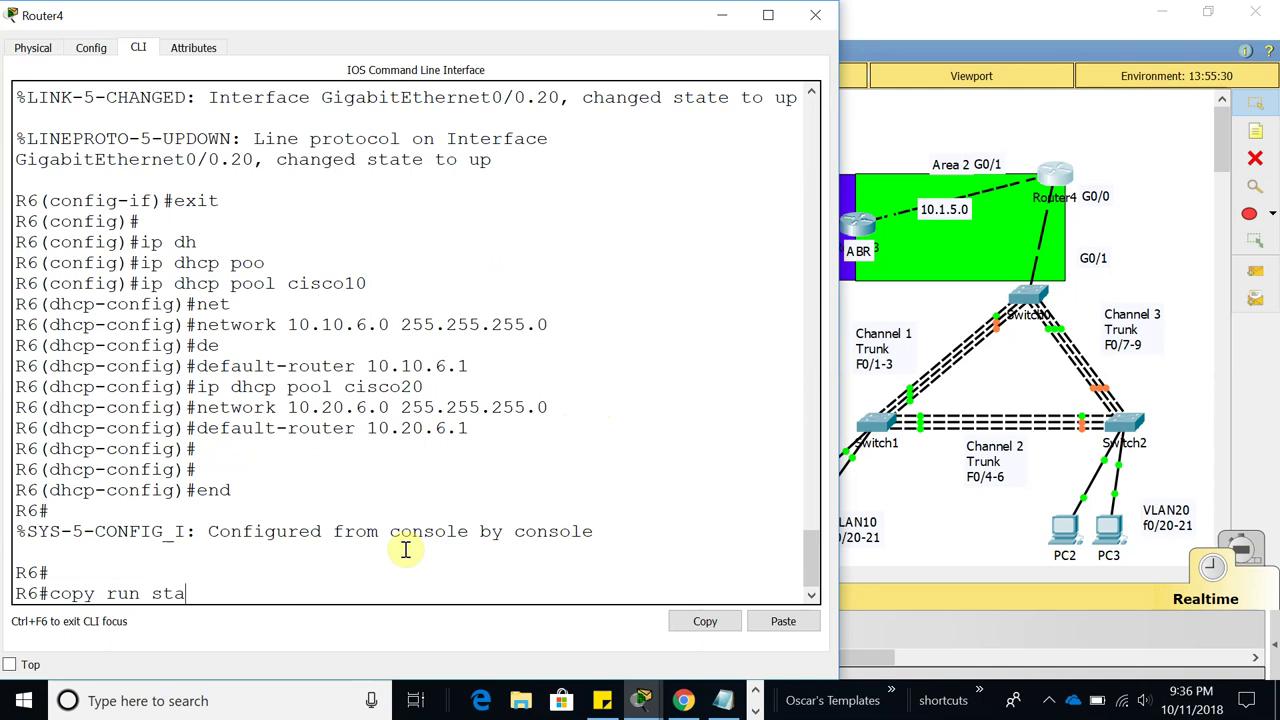
pyautogui.write('rt')
pyautogui.press('Return')
pyautogui.press('Return')
pyautogui.press('Return')
pyautogui.press('Return')
pyautogui.press('Return')
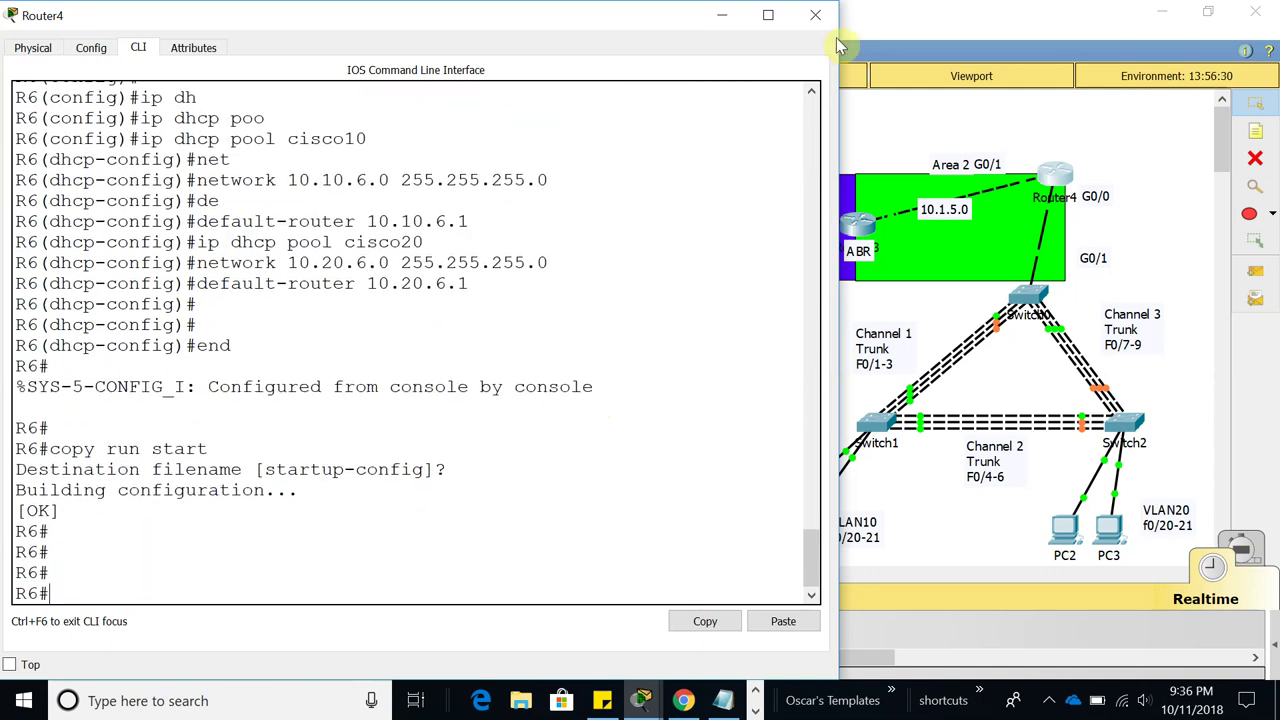
pyautogui.click(815, 16)
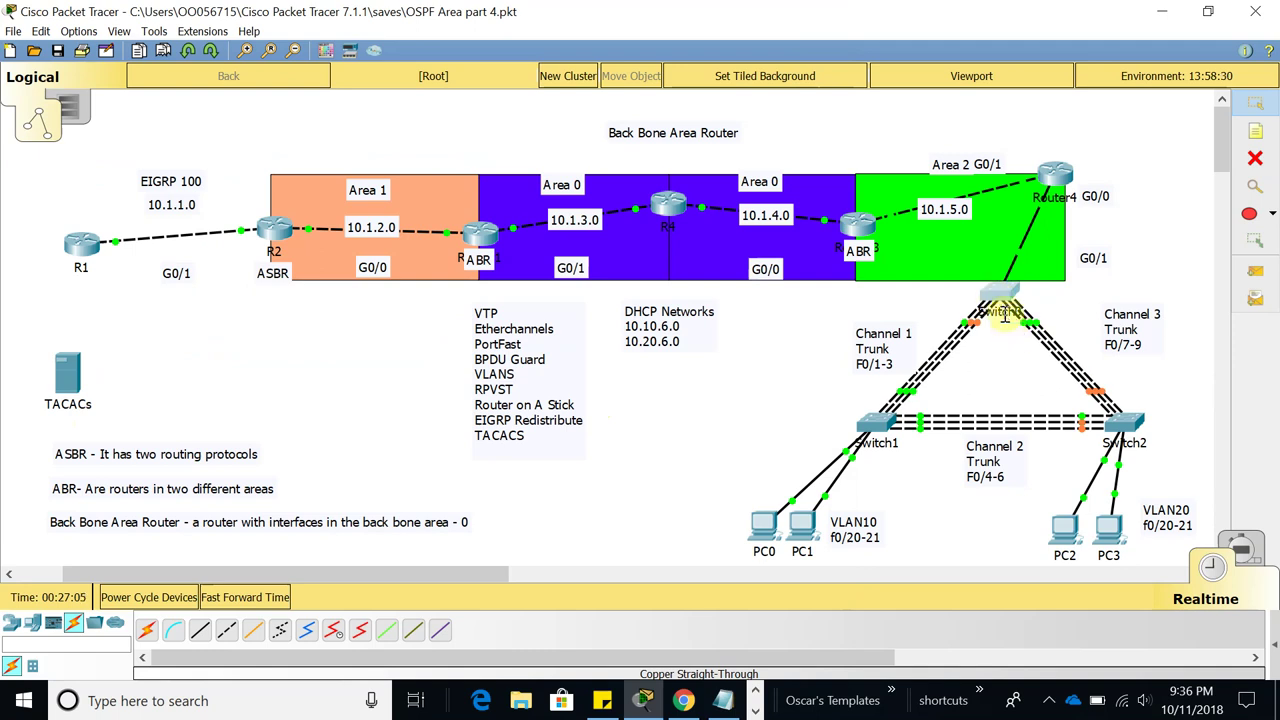
# Rename the three switches in the topology: the upper one S1, Switch1 as S2, and Switch2 as S3
pyautogui.click(1005, 314)
pyautogui.write('S1')
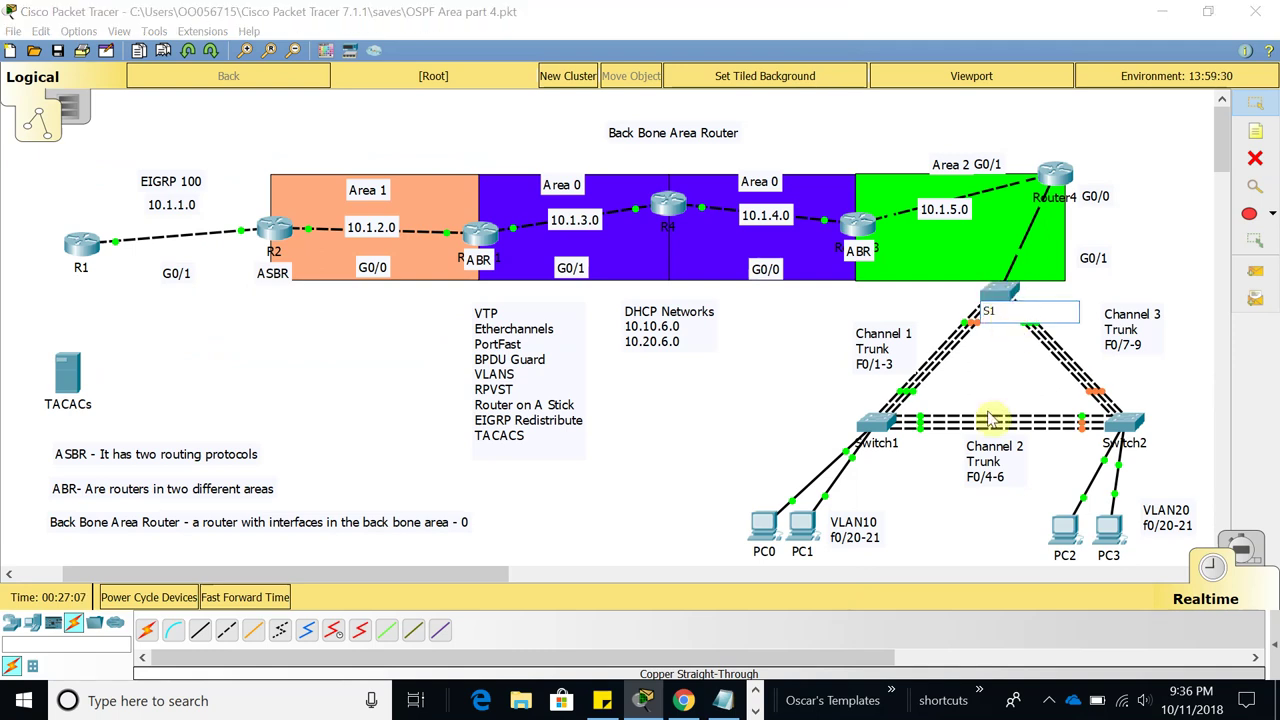
pyautogui.click(880, 446)
pyautogui.write('S2')
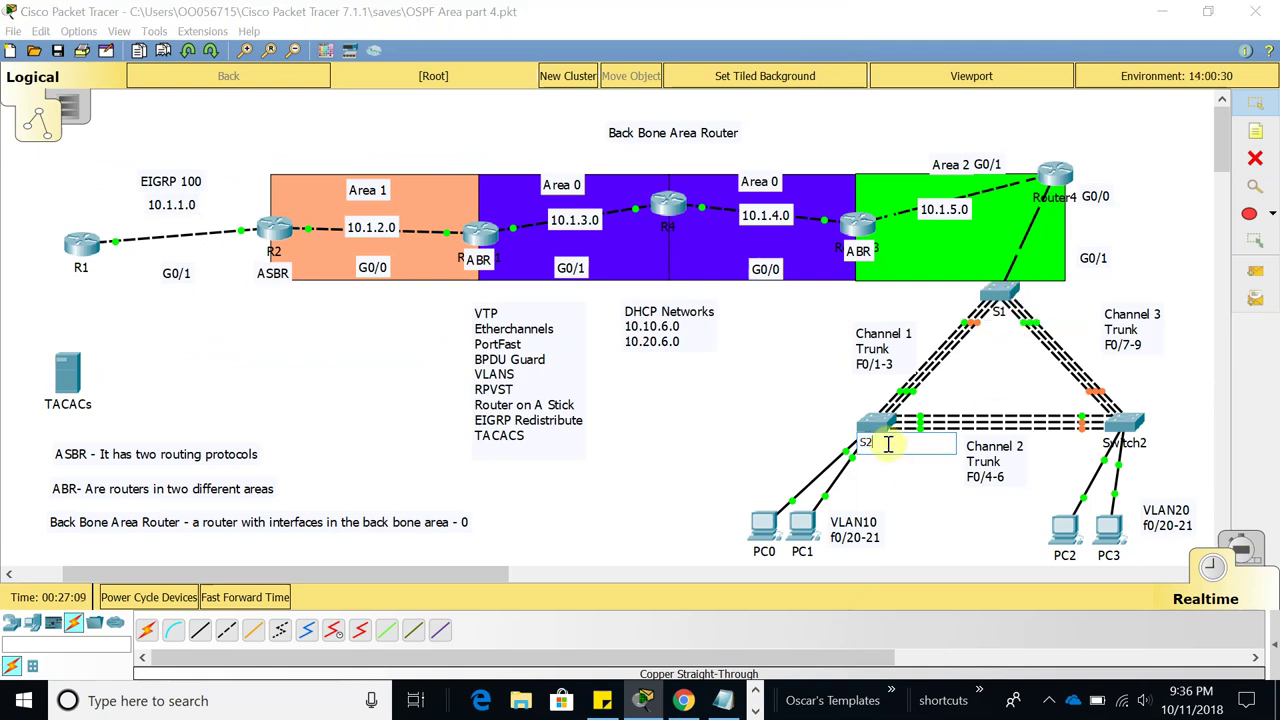
pyautogui.click(1140, 443)
pyautogui.write('S3')
pyautogui.click(935, 505)
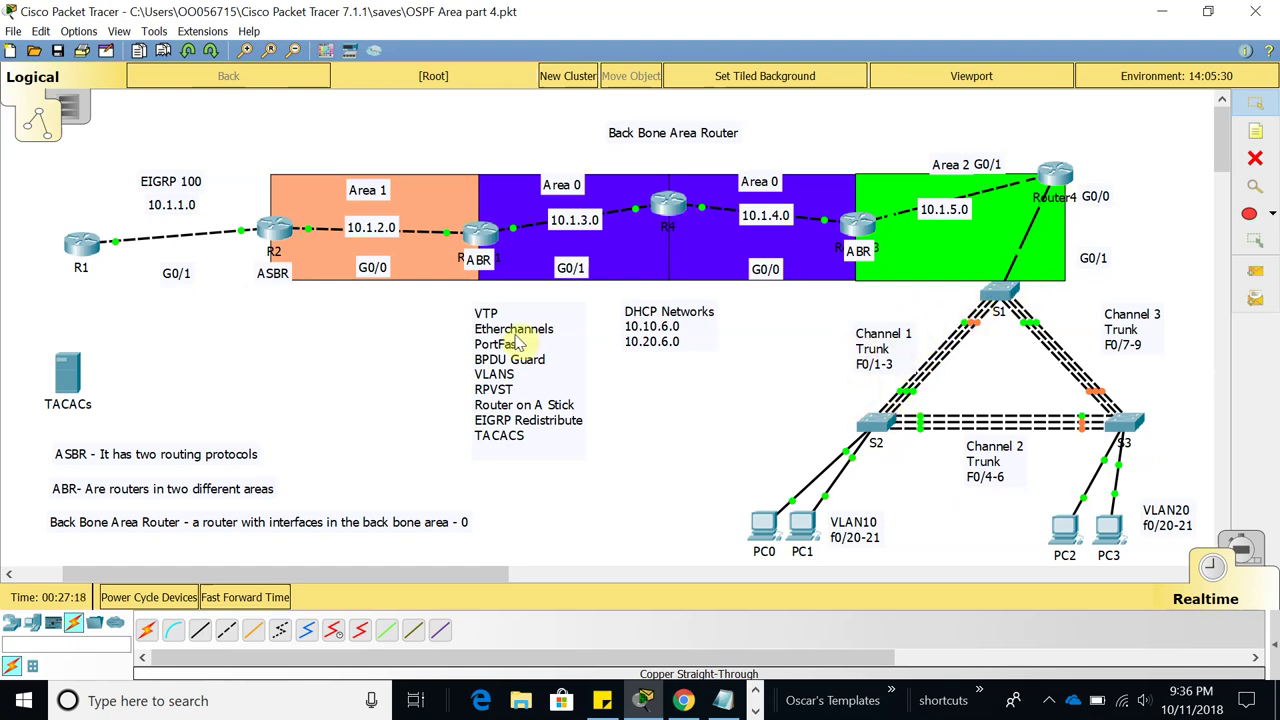
# Open switch S1's command line in a window moved and enlarged so the switch topology stays uncovered
pyautogui.click(996, 313)
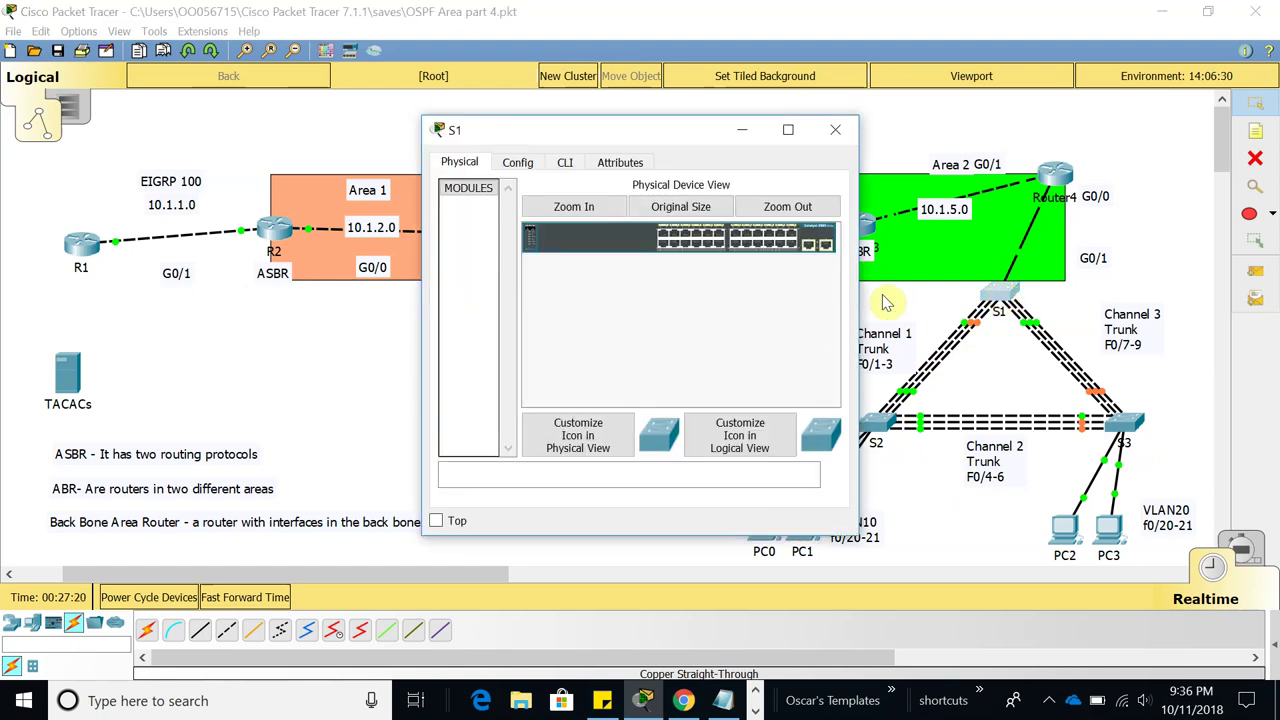
pyautogui.moveTo(586, 129); pyautogui.dragTo(227, 30)
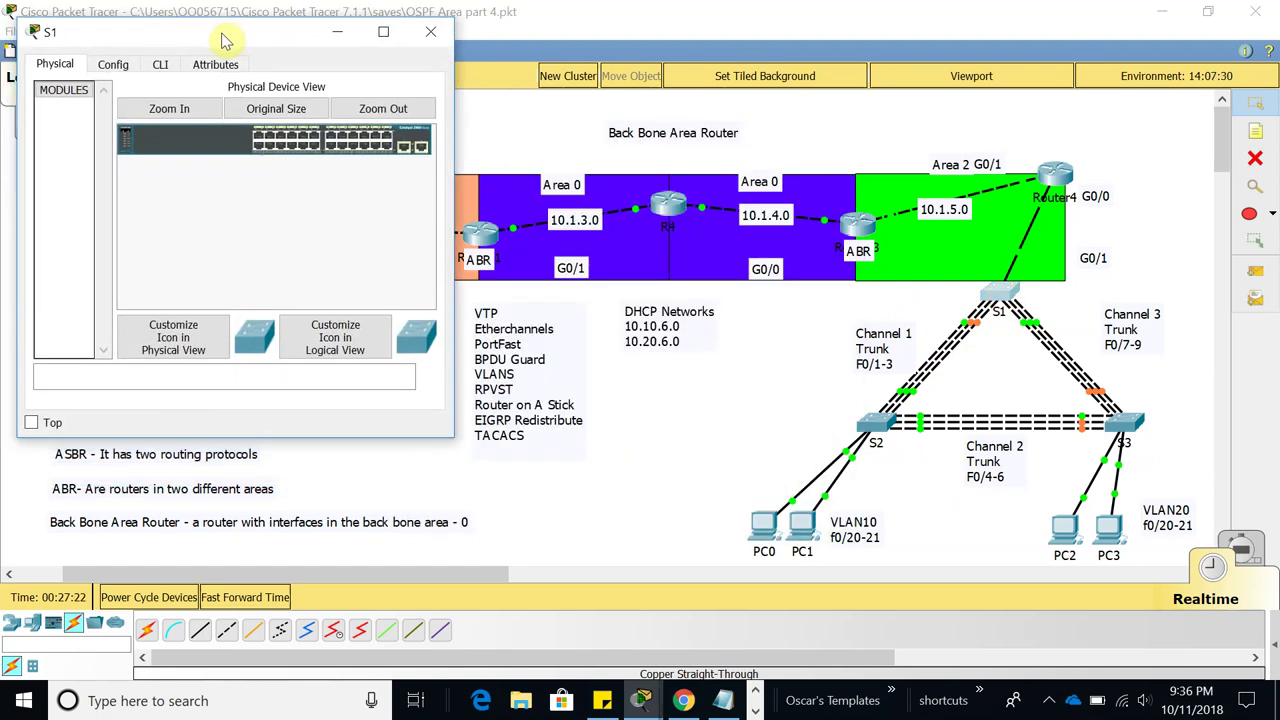
pyautogui.moveTo(456, 431); pyautogui.dragTo(626, 416)
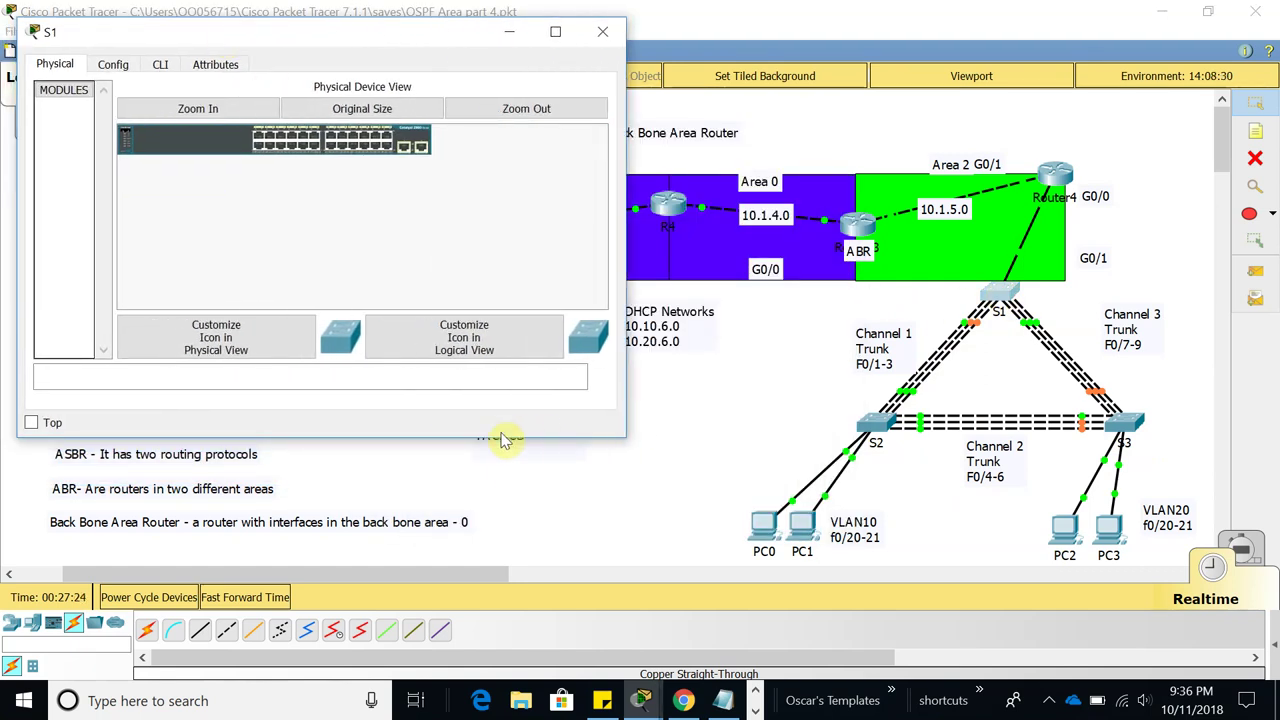
pyautogui.moveTo(497, 437); pyautogui.dragTo(494, 606)
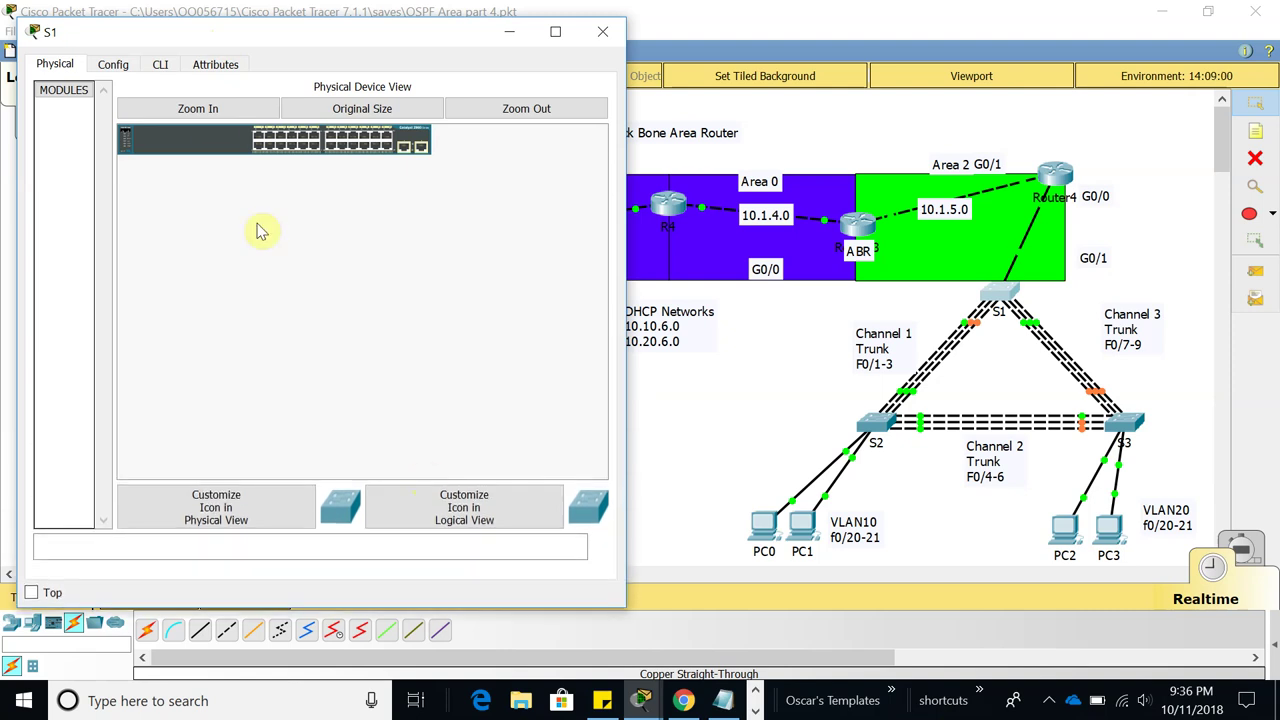
pyautogui.click(160, 64)
pyautogui.press('Return')
pyautogui.press('Return')
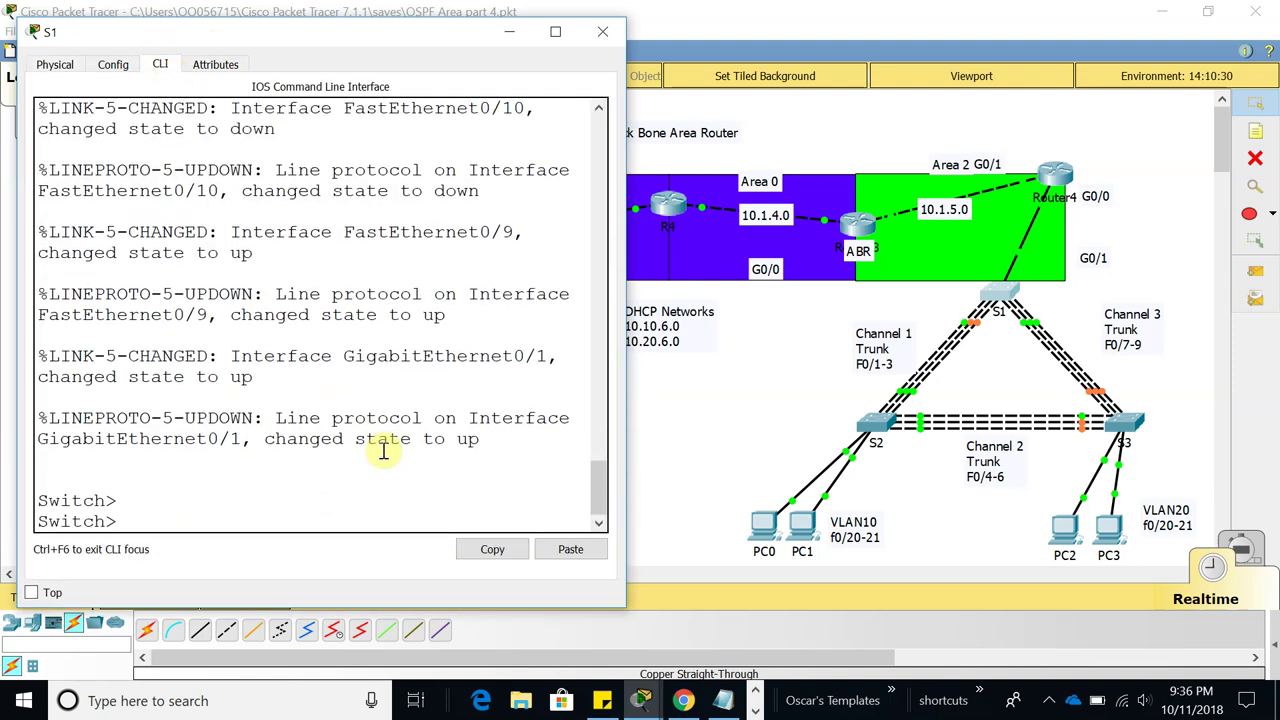
# Enter privileged EXEC mode on switch S1
pyautogui.write('en')
pyautogui.press('Tab')
pyautogui.press('Return')
pyautogui.press('Return')
# Display the VTP status of S1 and check its operating mode and domain name
pyautogui.write('show')
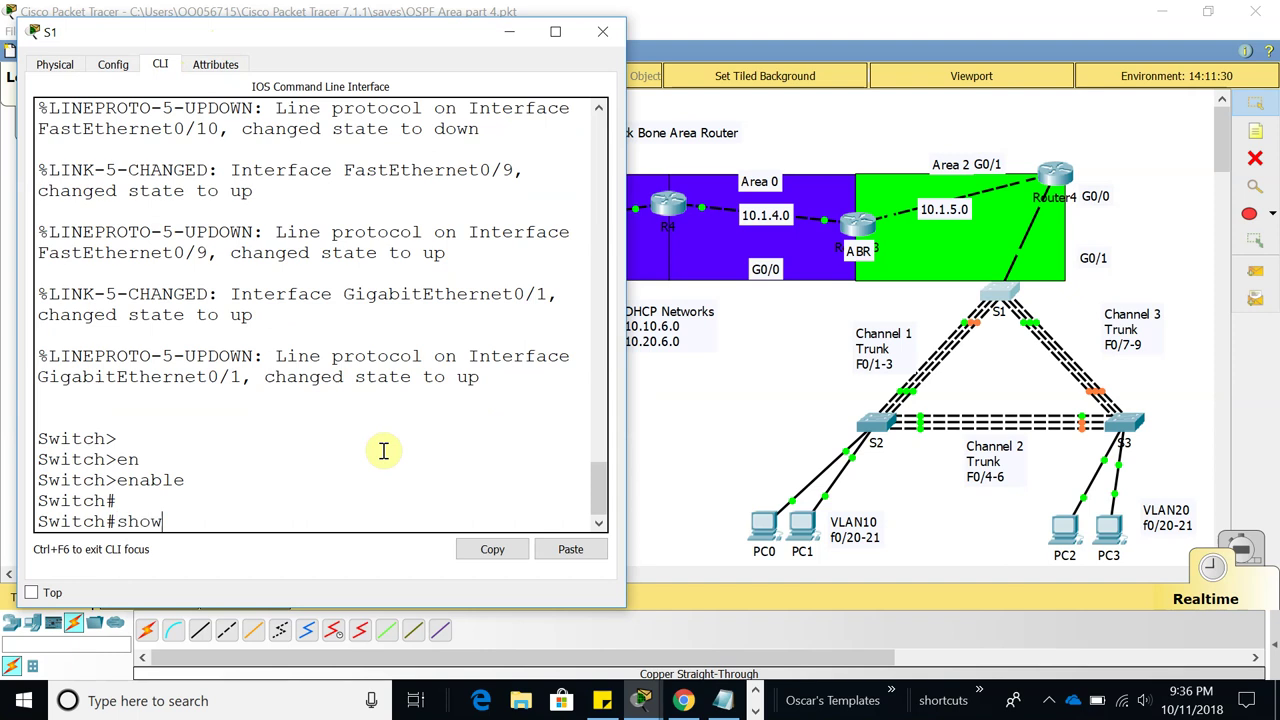
pyautogui.write(' vtp status')
pyautogui.press('Return')
pyautogui.press('Return')
pyautogui.press('Return')
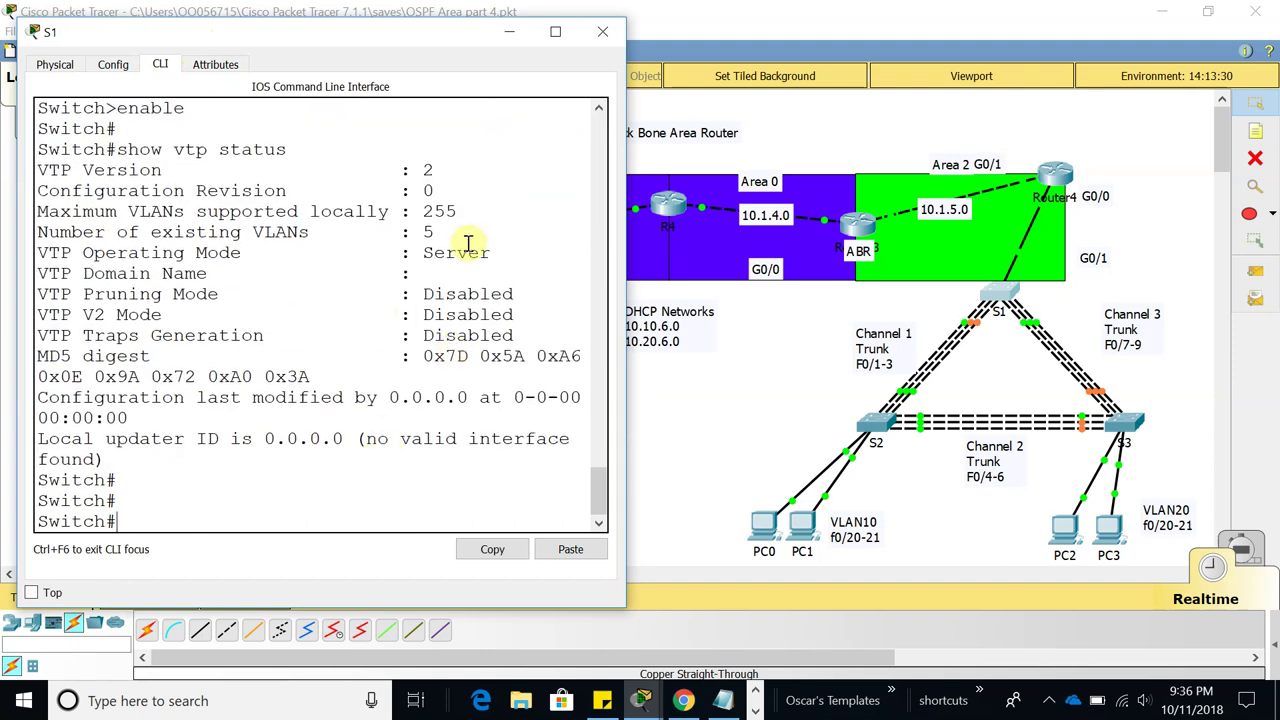
pyautogui.doubleClick(458, 250)
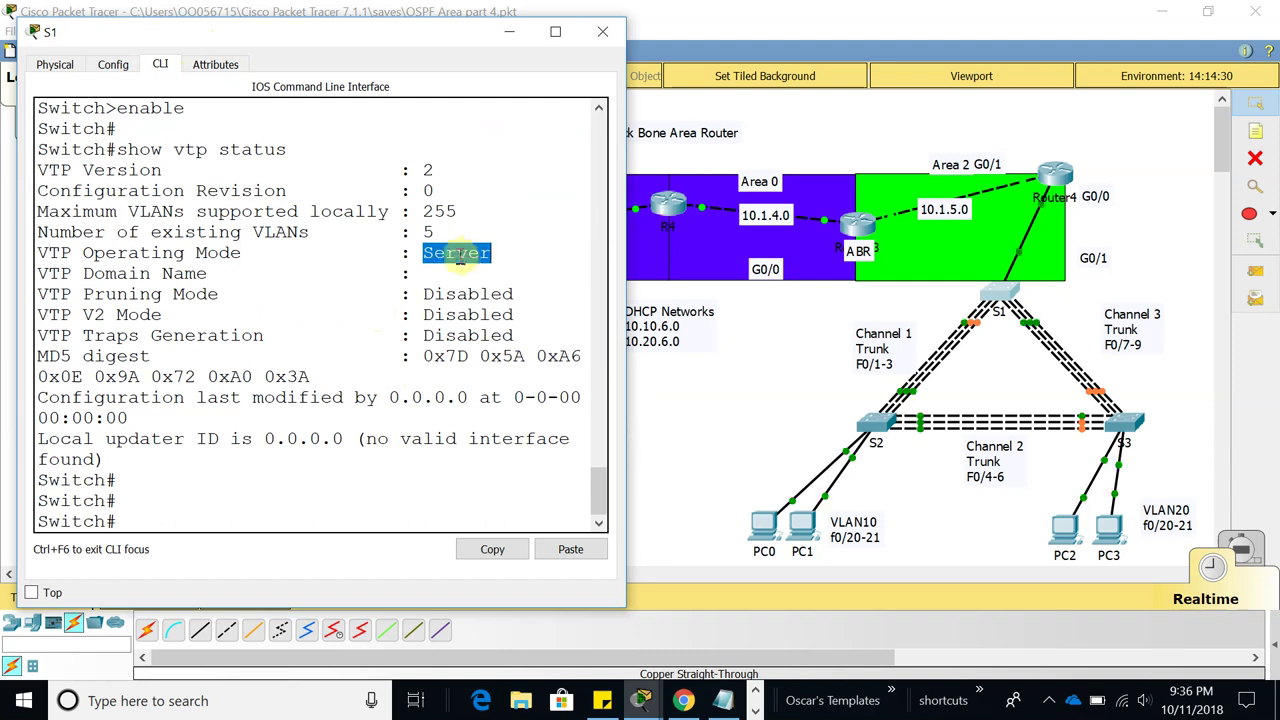
pyautogui.click(425, 273)
pyautogui.moveTo(85, 274); pyautogui.dragTo(208, 276)
pyautogui.click(326, 435)
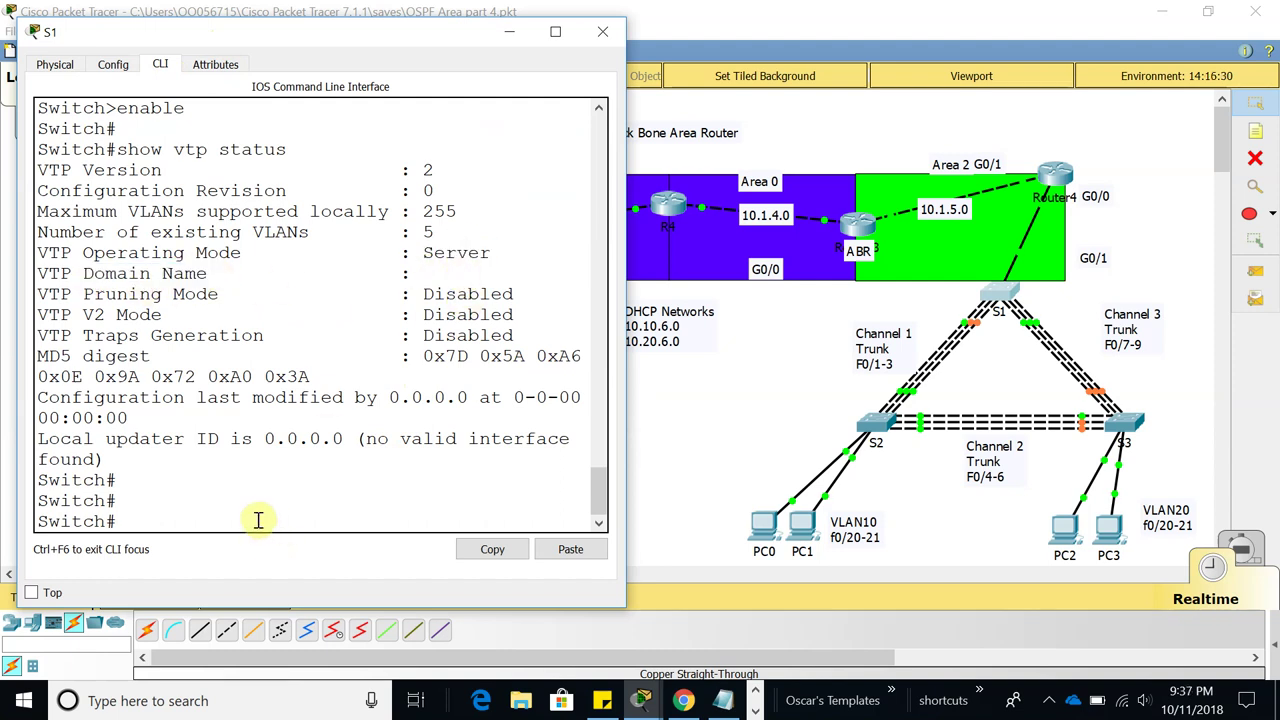
# Enter global configuration mode on S1 and set the VTP domain to cisco
pyautogui.write('config t')
pyautogui.press('Return')
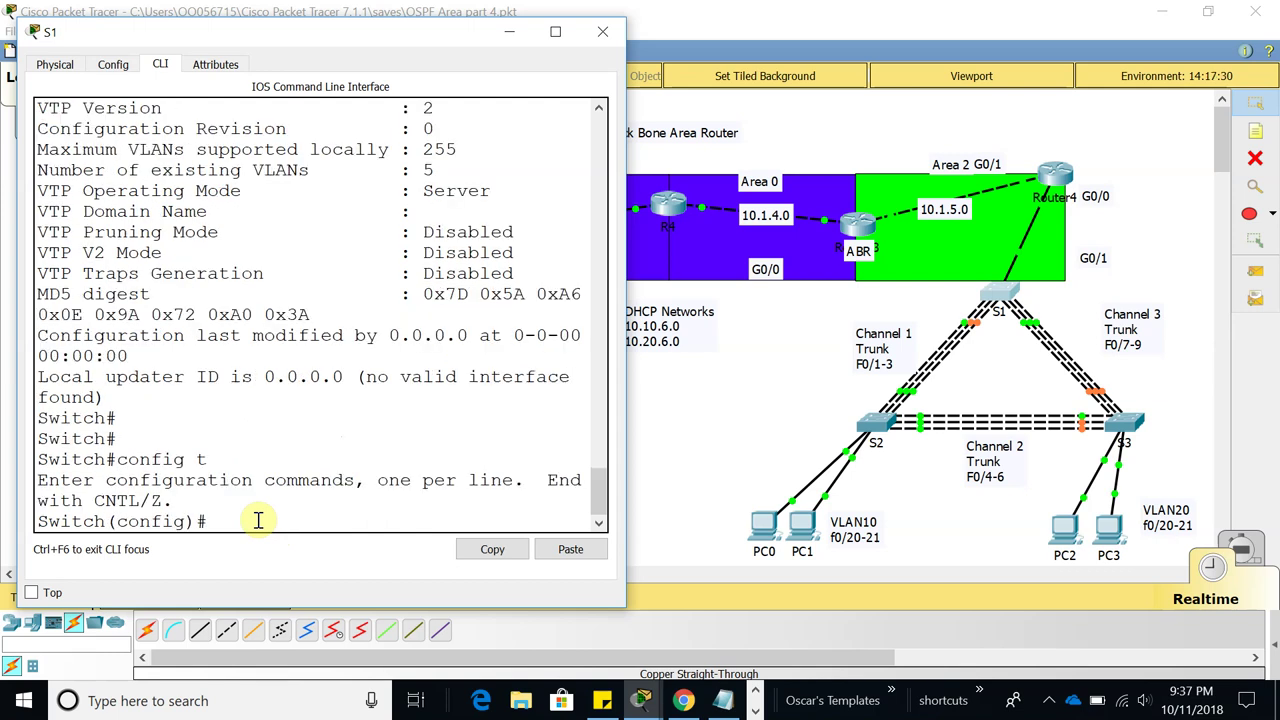
pyautogui.press('Return')
pyautogui.press('Return')
pyautogui.write('vtp domain cis')
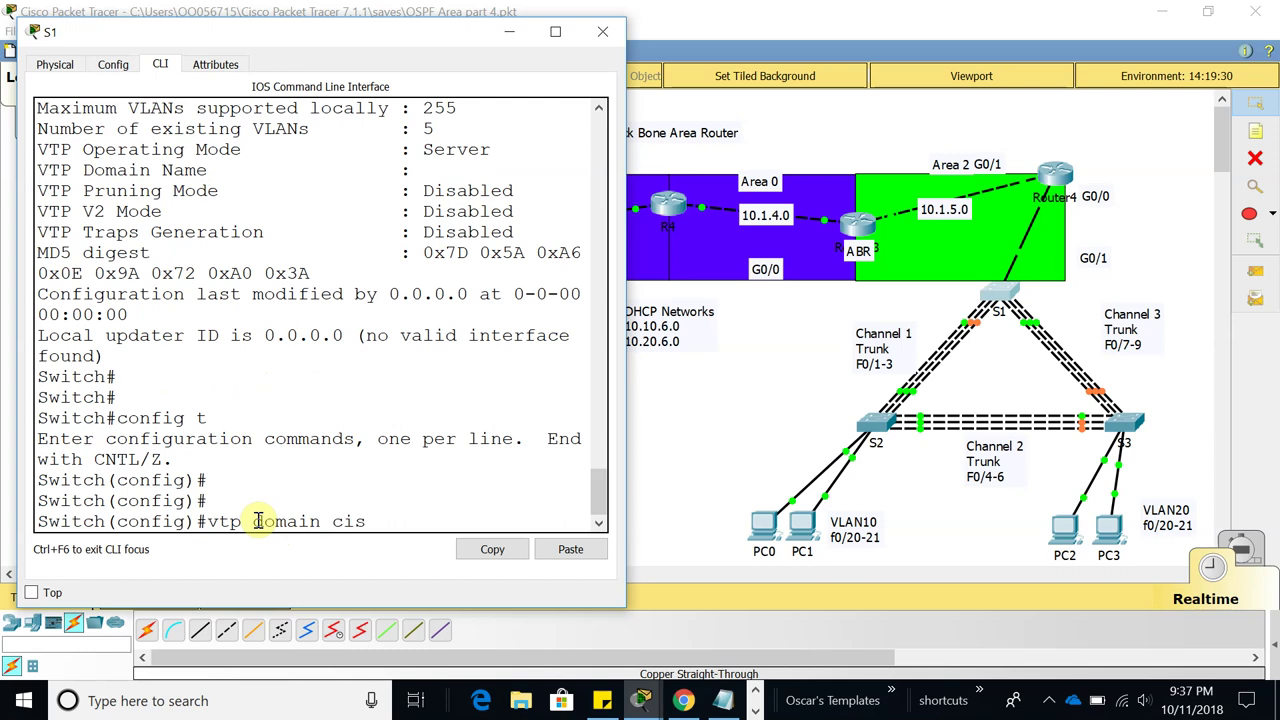
pyautogui.write('co')
pyautogui.press('Return')
pyautogui.press('Return')
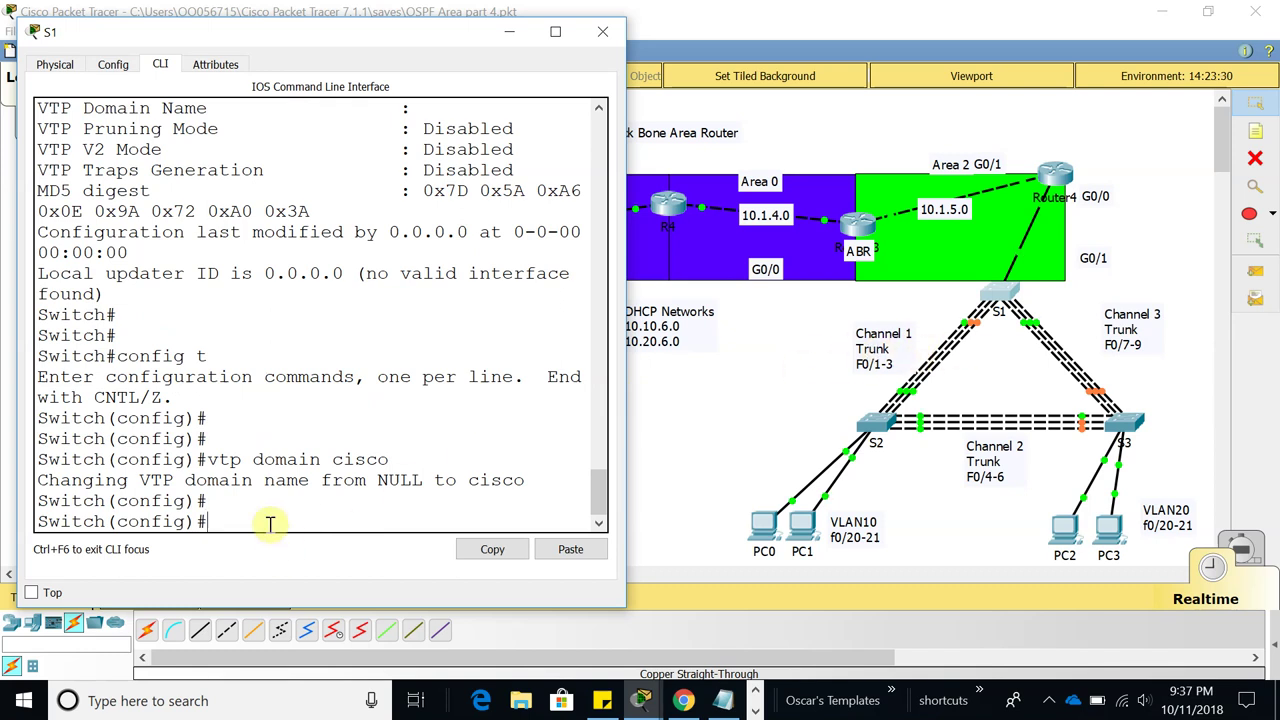
# Bundle interfaces f0/1-3 on S1 into channel group 1 in active mode
pyautogui.write('int rangfe')
pyautogui.press('BackSpace')
pyautogui.press('BackSpace')
pyautogui.press('BackSpace')
pyautogui.write('e')
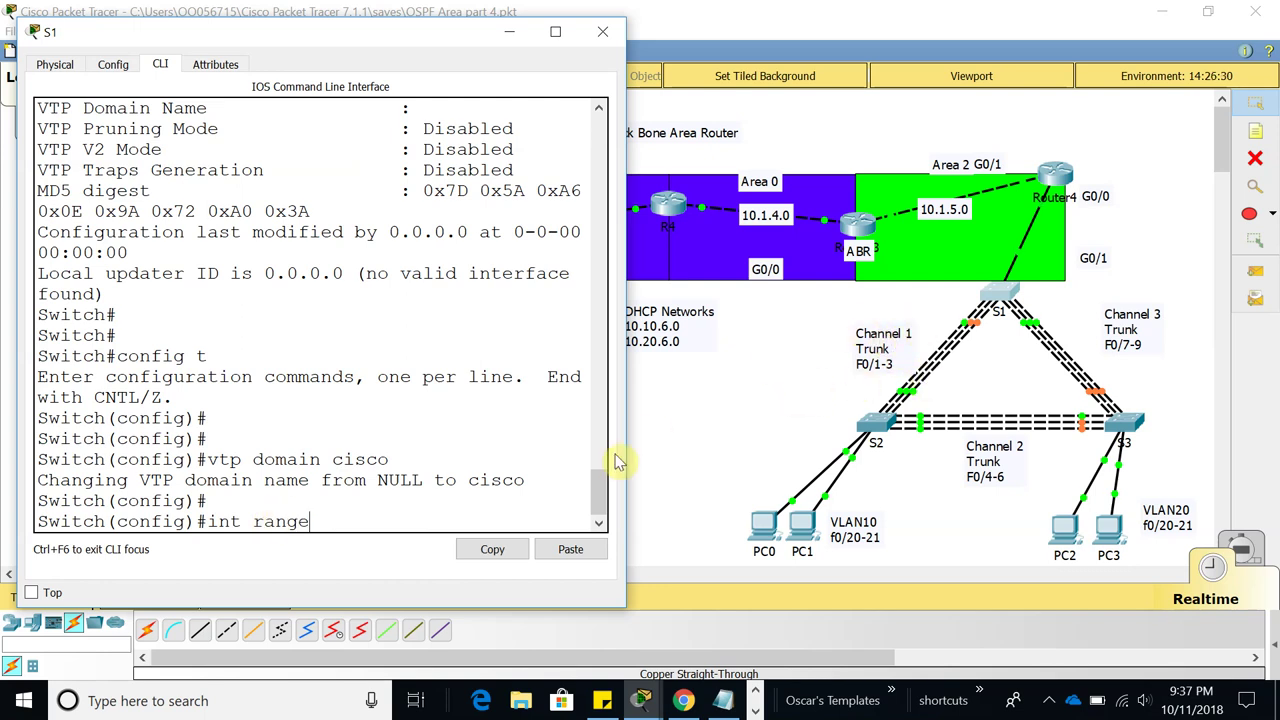
pyautogui.write(' f0/1-3')
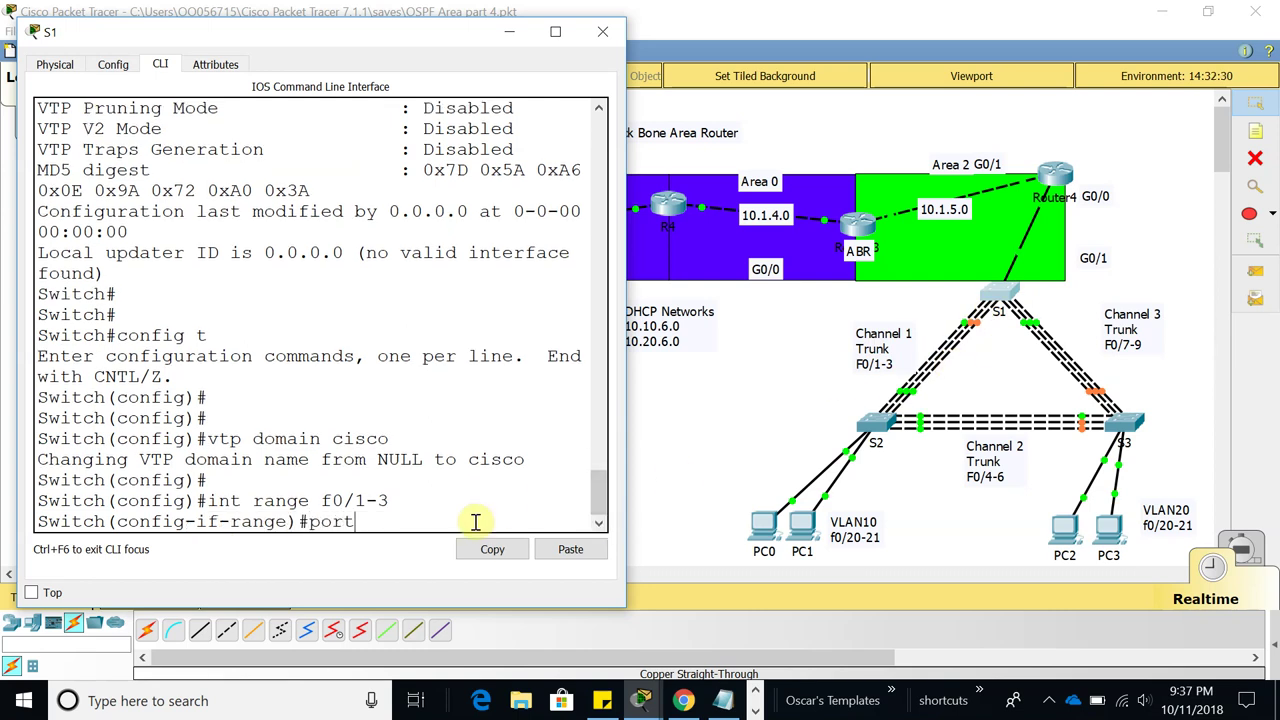
pyautogui.press('BackSpace')
pyautogui.press('BackSpace')
pyautogui.press('BackSpace')
pyautogui.write('channel-grou')
pyautogui.press('Tab')
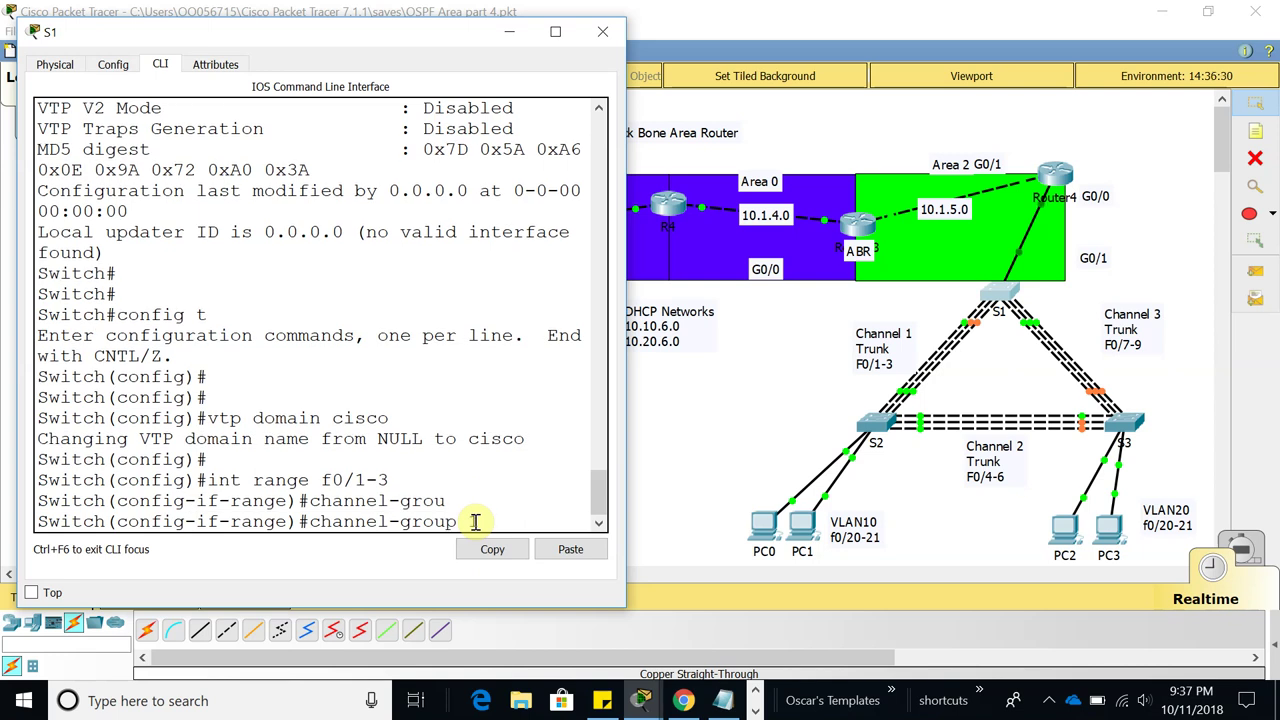
pyautogui.write('1 mode active')
pyautogui.press('Return')
pyautogui.press('Return')
pyautogui.press('Return')
# Bundle interfaces f0/7-9 on S1 into channel group 3 in active mode
pyautogui.press('Up')
pyautogui.press('Up')
pyautogui.press('Up')
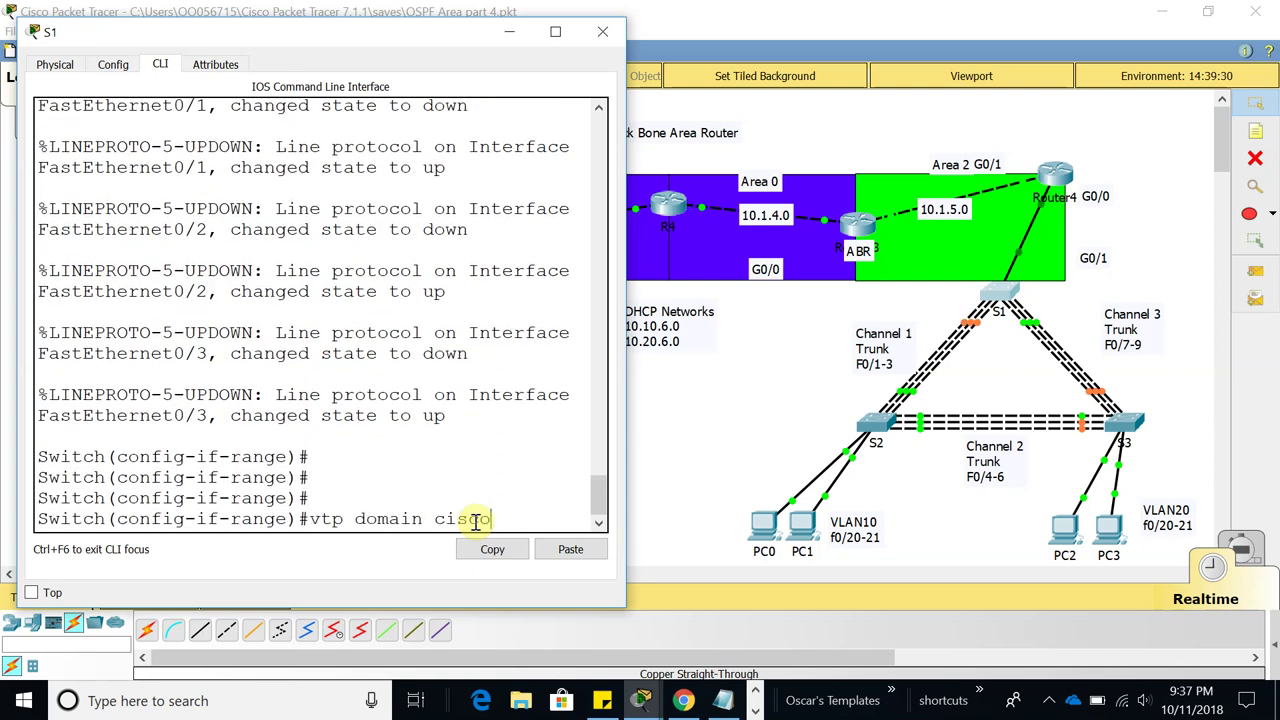
pyautogui.press('Down')
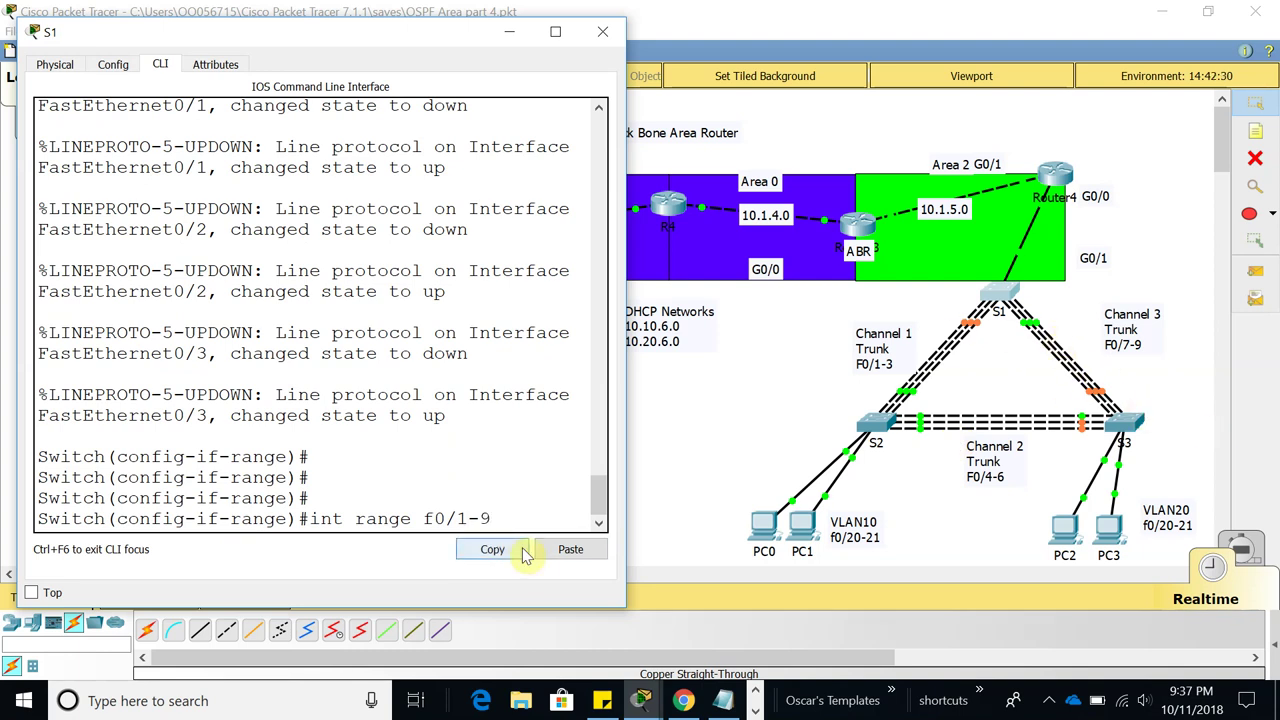
pyautogui.press('Left')
pyautogui.press('Left')
pyautogui.press('BackSpace')
pyautogui.write('7')
pyautogui.press('Return')
pyautogui.press('Up')
pyautogui.press('Up')
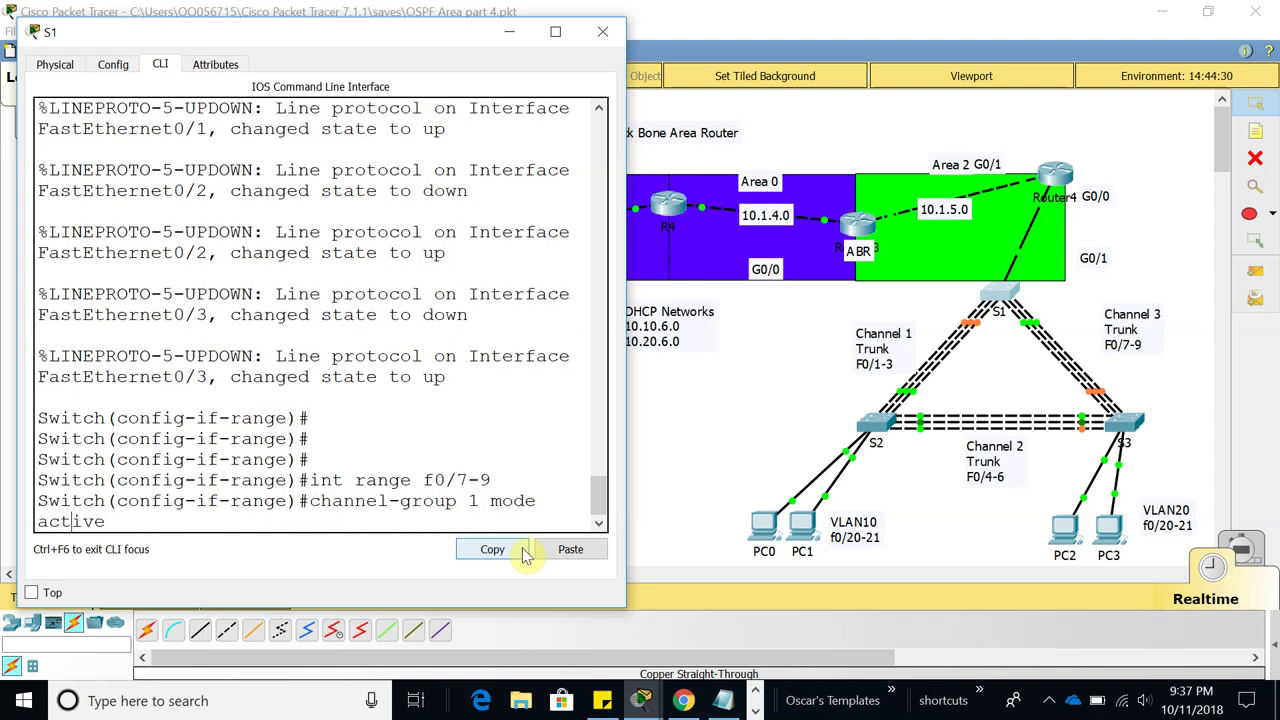
pyautogui.press('BackSpace')
pyautogui.write('3')
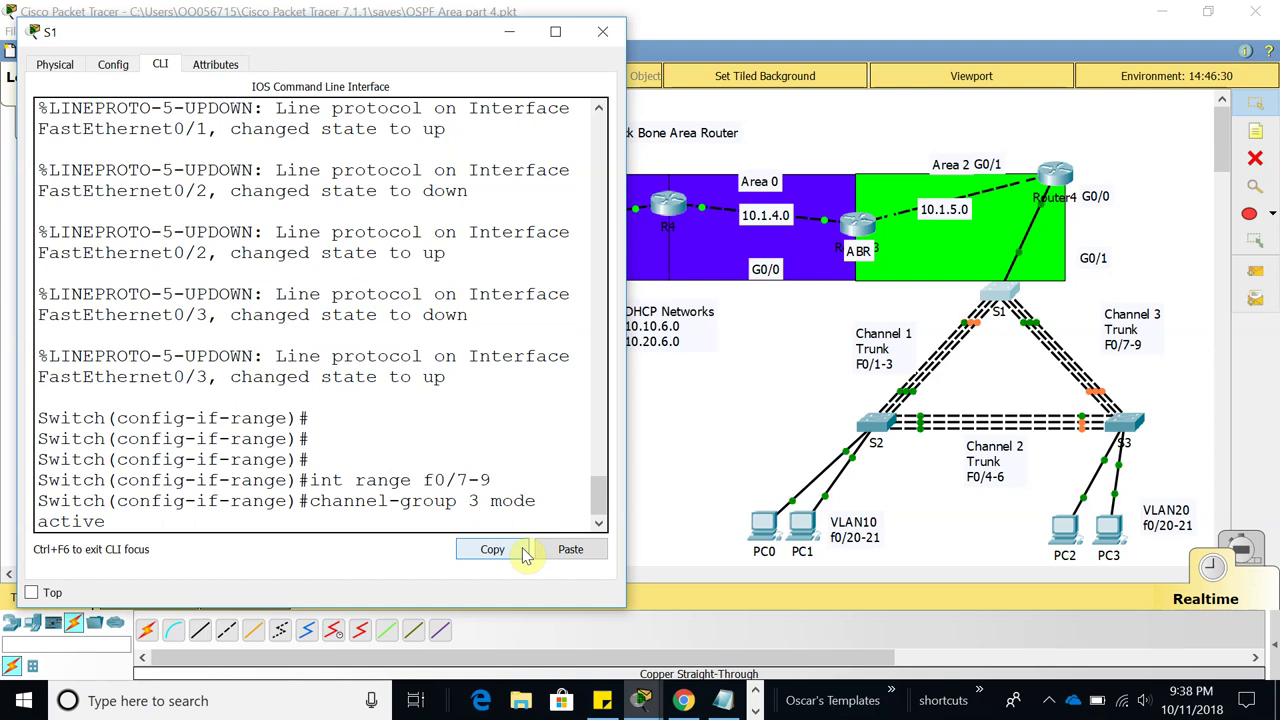
pyautogui.press('Return')
pyautogui.press('Return')
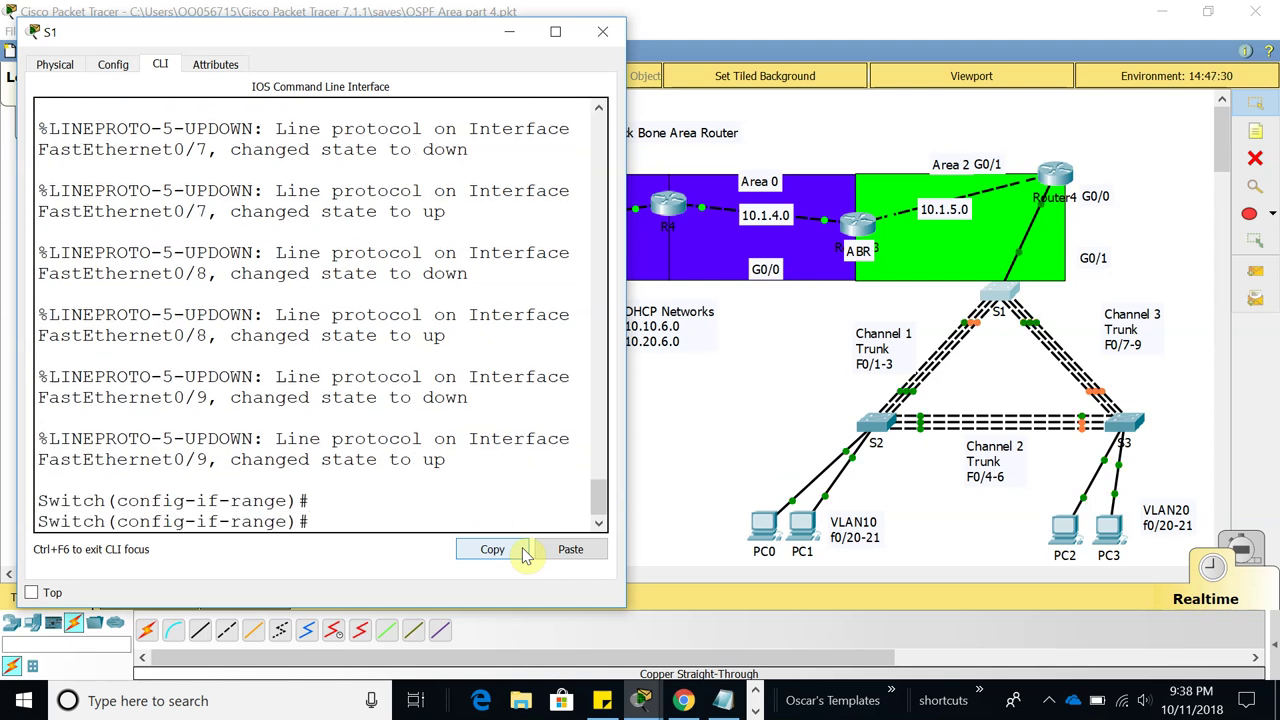
pyautogui.press('Up')
pyautogui.press('Up')
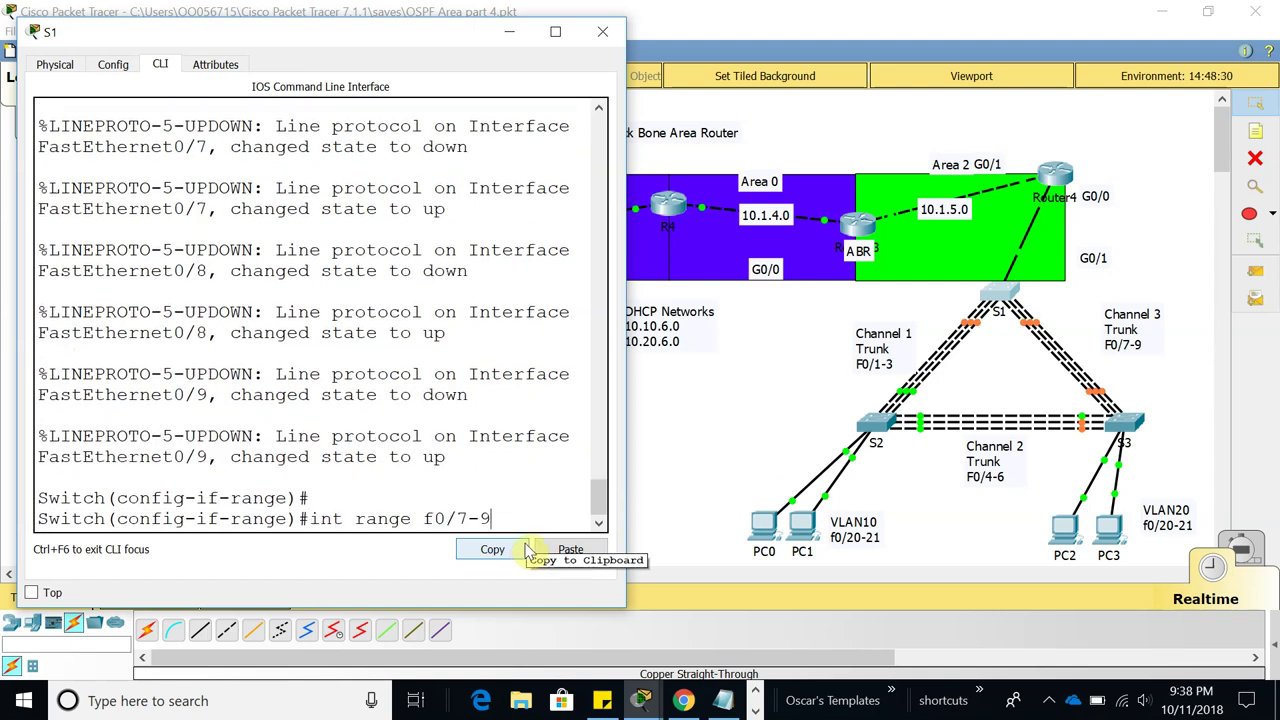
pyautogui.press('Down')
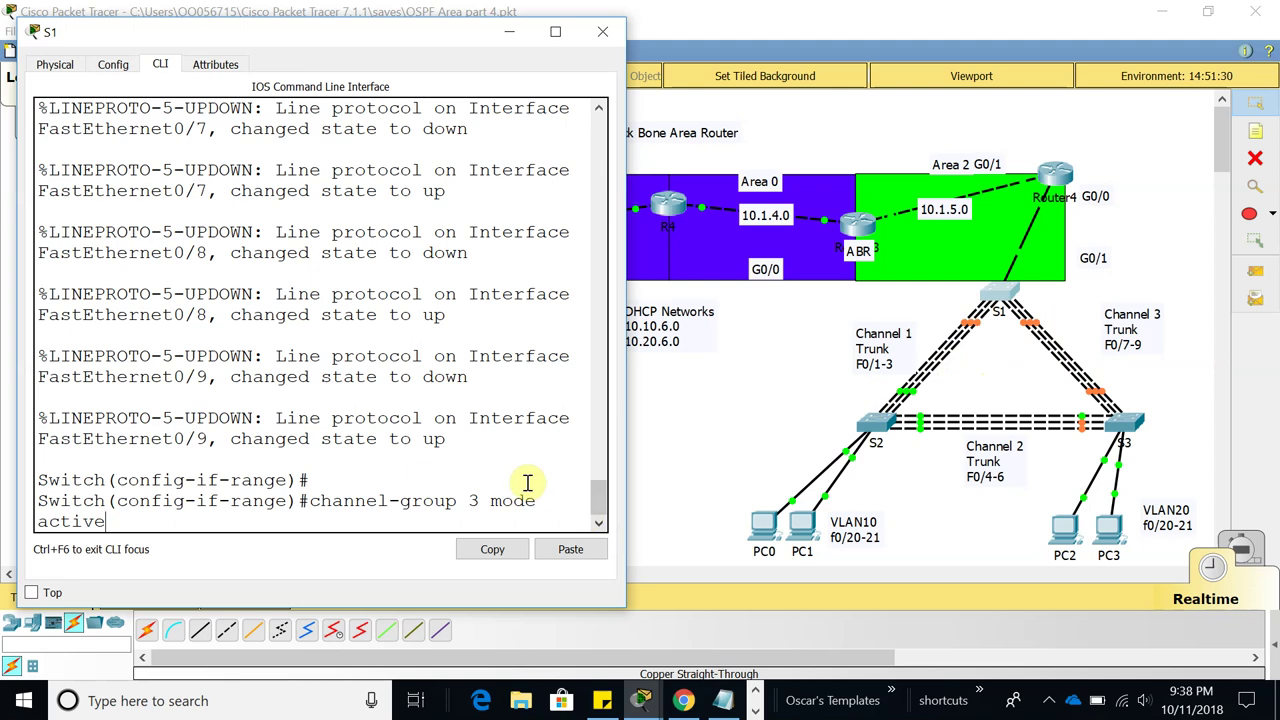
pyautogui.press('Up')
pyautogui.press('BackSpace')
pyautogui.press('BackSpace')
pyautogui.press('BackSpace')
pyautogui.press('BackSpace')
pyautogui.press('BackSpace')
pyautogui.press('BackSpace')
pyautogui.press('BackSpace')
pyautogui.press('BackSpace')
pyautogui.press('BackSpace')
pyautogui.press('BackSpace')
pyautogui.press('BackSpace')
# Exit interface-range configuration on S1 and return to global configuration mode
pyautogui.write('exit')
pyautogui.press('Return')
pyautogui.press('Return')
pyautogui.press('Return')
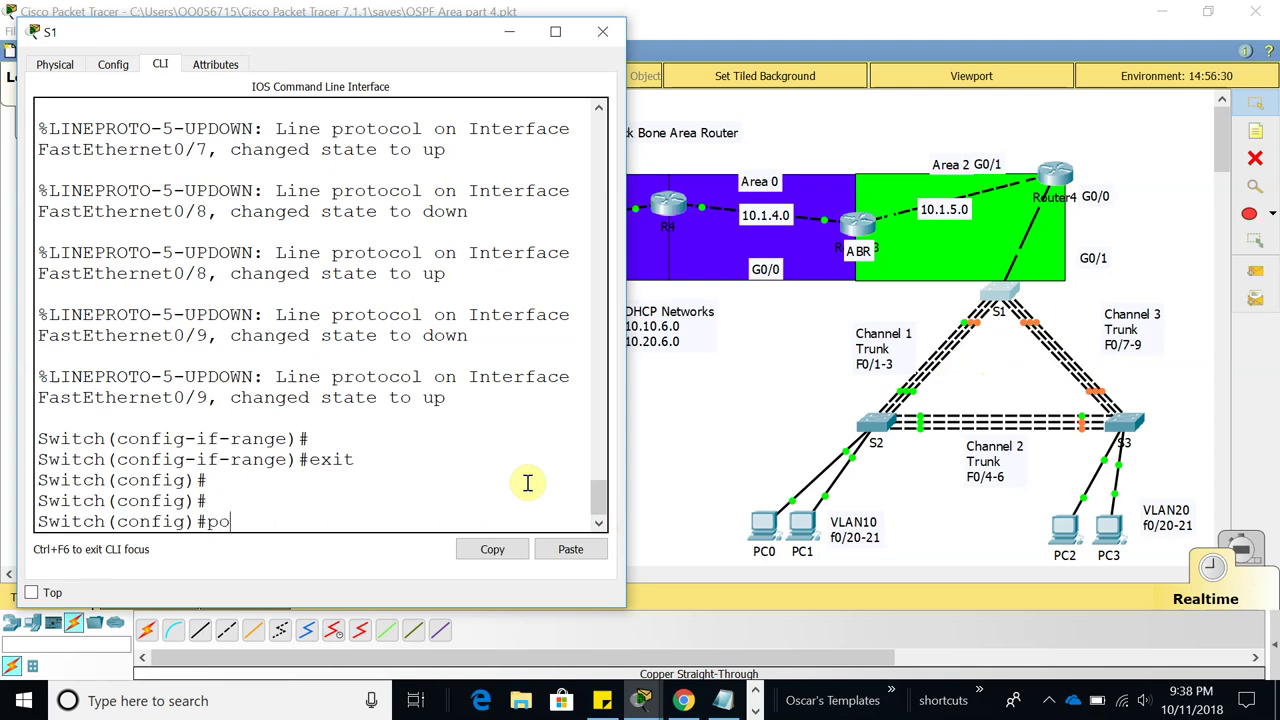
pyautogui.write('port')
pyautogui.press('Tab')
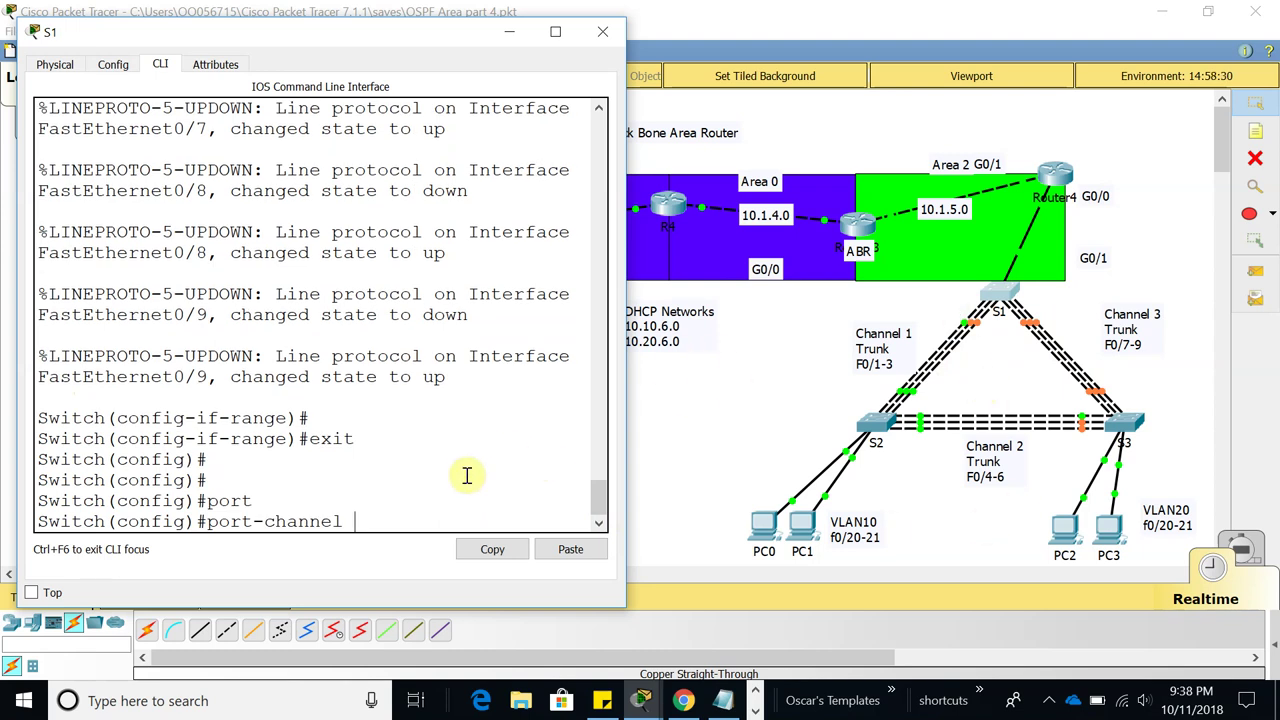
pyautogui.press('BackSpace')
pyautogui.press('BackSpace')
pyautogui.press('BackSpace')
pyautogui.press('BackSpace')
pyautogui.press('BackSpace')
pyautogui.press('BackSpace')
pyautogui.press('BackSpace')
pyautogui.press('BackSpace')
pyautogui.press('BackSpace')
pyautogui.press('BackSpace')
# Enter interface port-channel 1 on S1 and set its switchport mode to trunk
pyautogui.write('int por')
pyautogui.press('Tab')
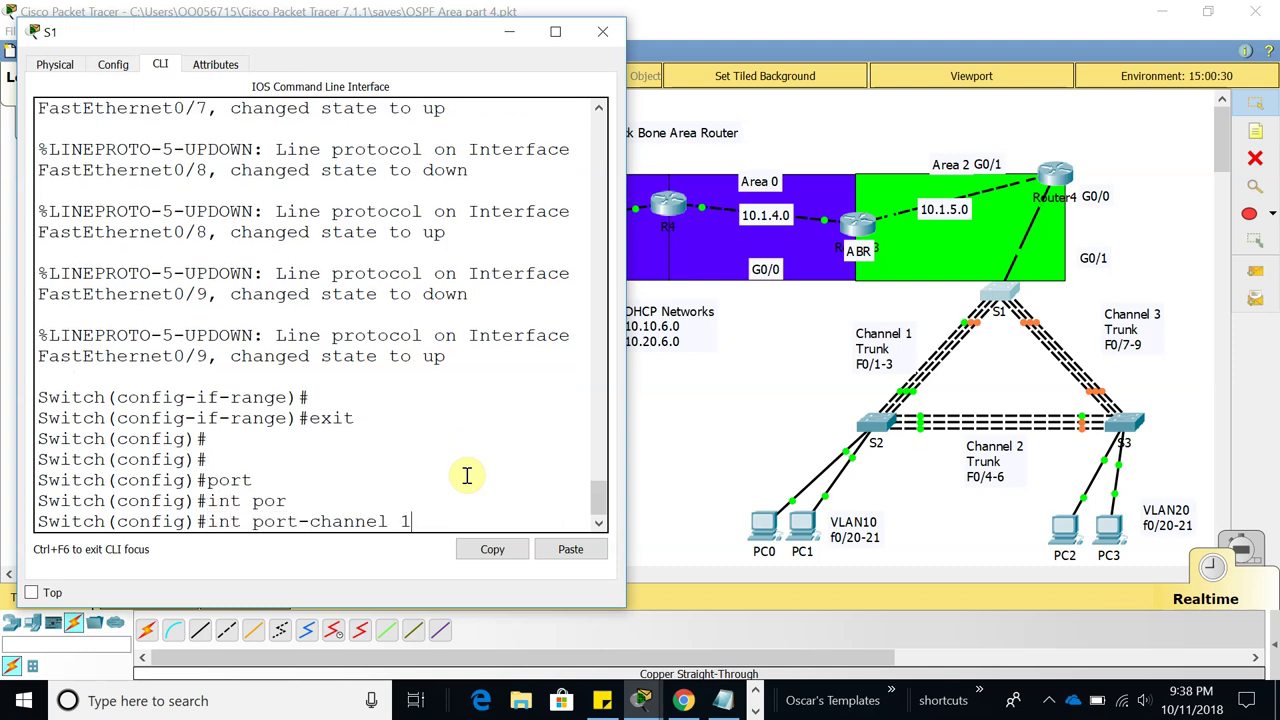
pyautogui.write('1')
pyautogui.press('Return')
pyautogui.write('swi')
pyautogui.press('Tab')
pyautogui.write('mo')
pyautogui.press('Tab')
pyautogui.write('tr')
pyautogui.press('Tab')
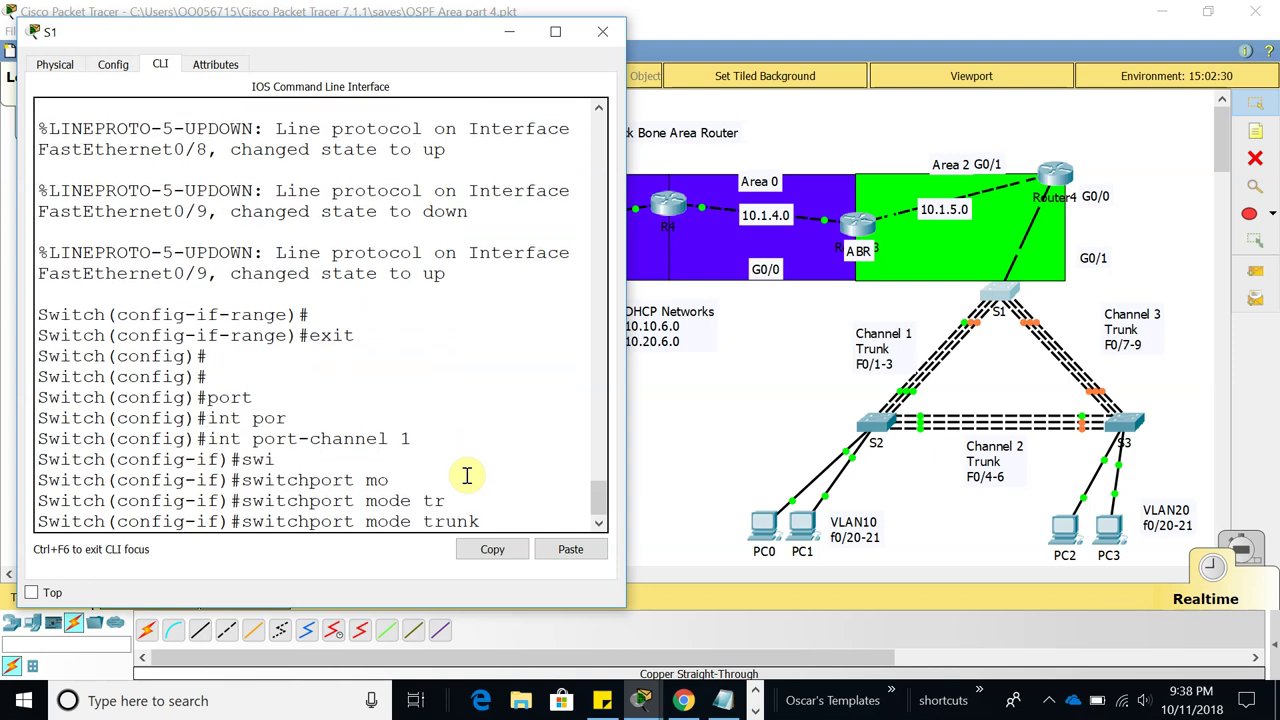
pyautogui.press('Return')
# Allow all VLANs on the port-channel 1 trunk of S1
pyautogui.write('swi')
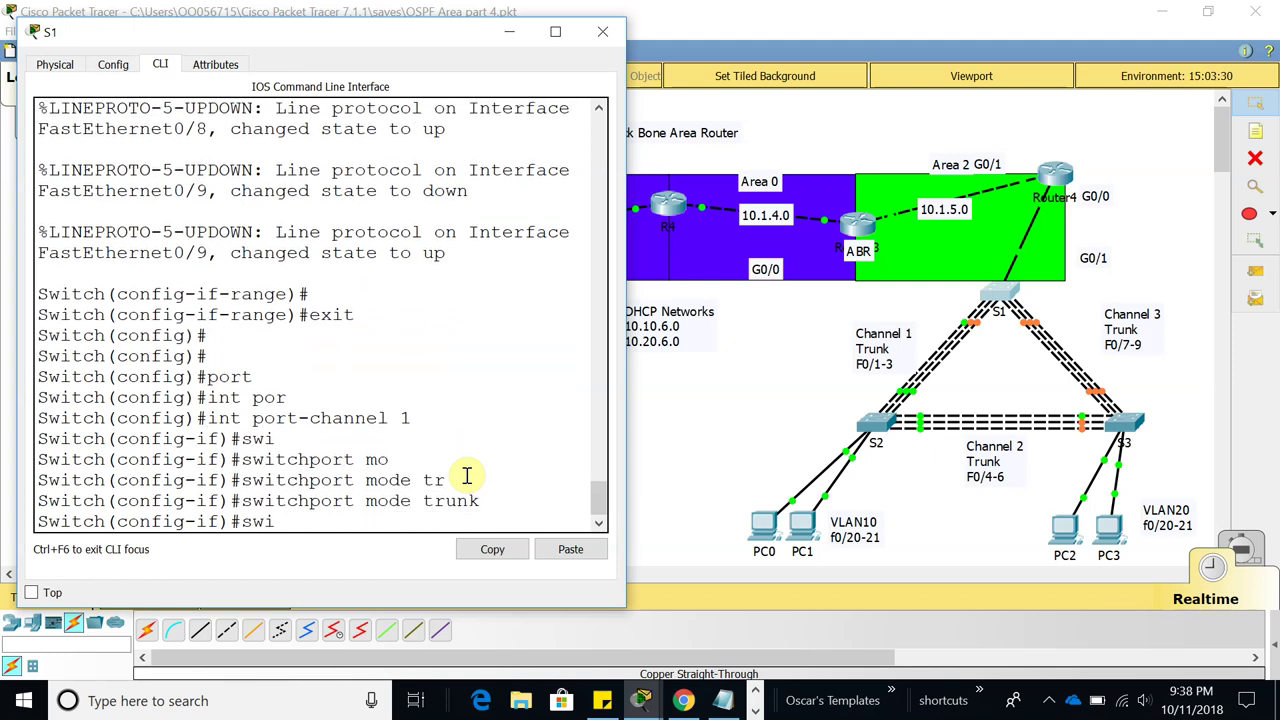
pyautogui.press('Tab')
pyautogui.write('tr')
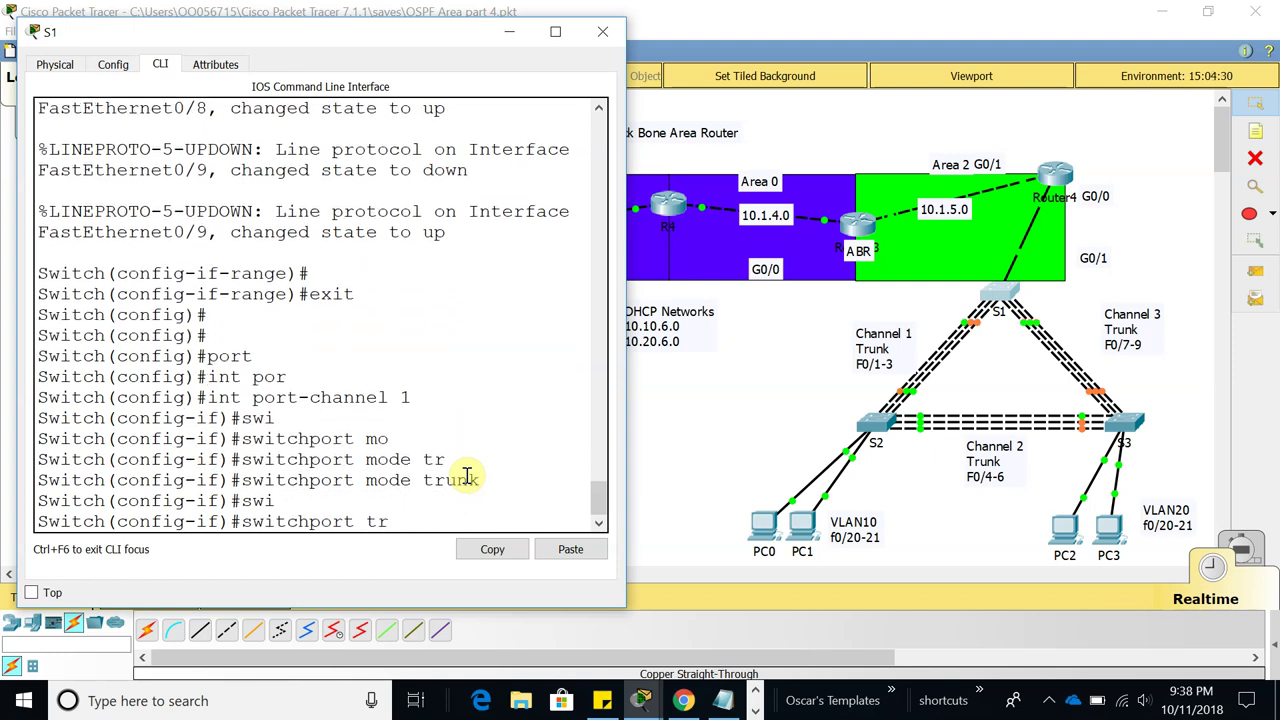
pyautogui.press('Tab')
pyautogui.write('al')
pyautogui.press('Tab')
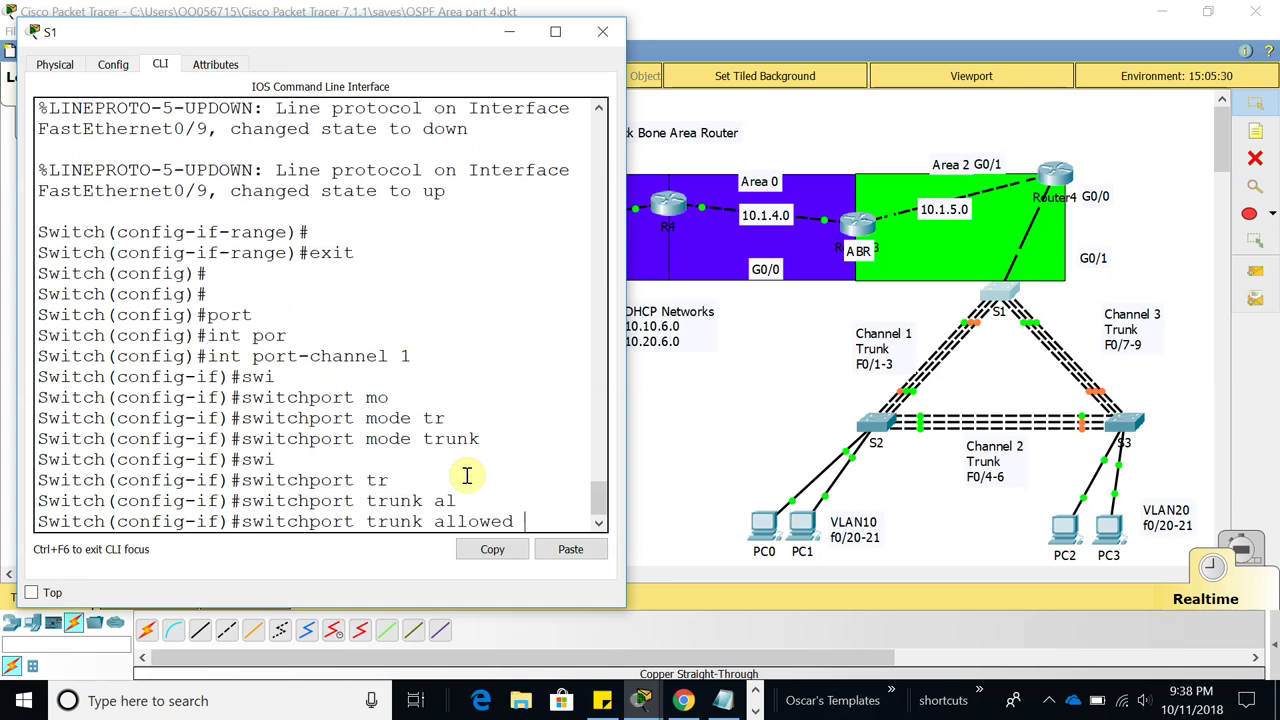
pyautogui.write('all')
pyautogui.press('Return')
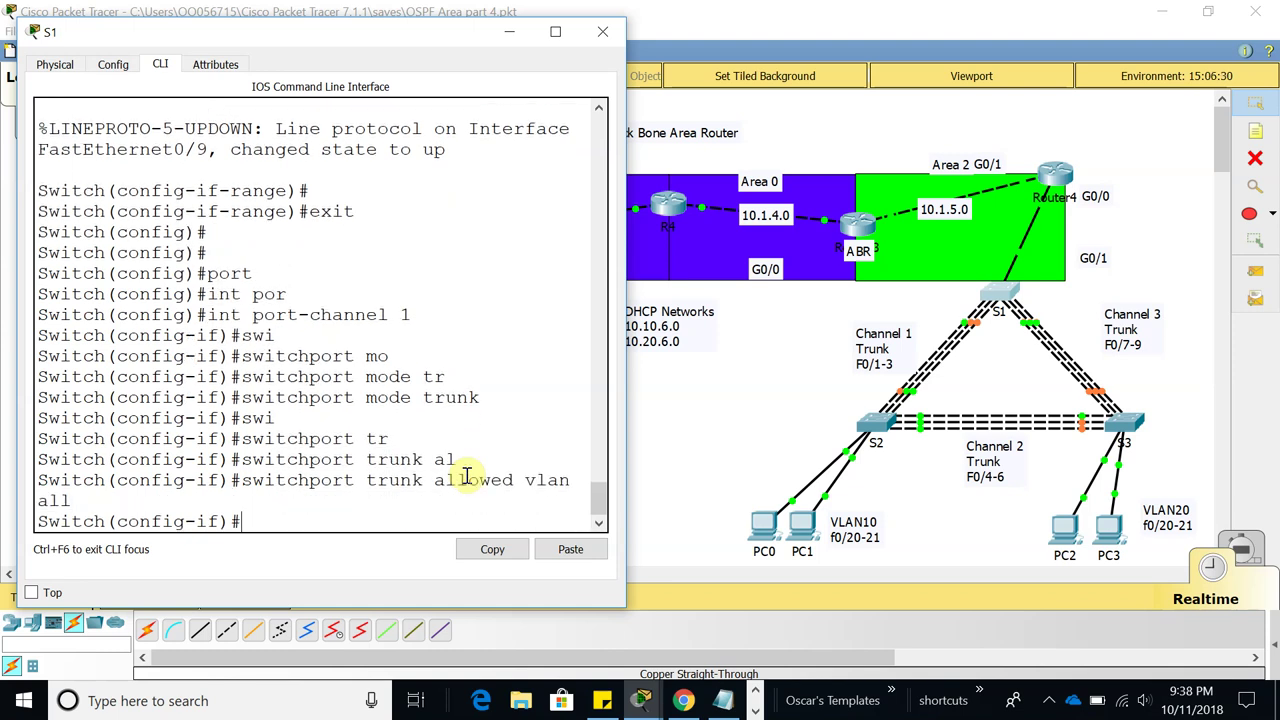
# Enter interface port-channel 3 on S1 and set its switchport mode to trunk
pyautogui.press('Up')
pyautogui.press('Up')
pyautogui.press('Up')
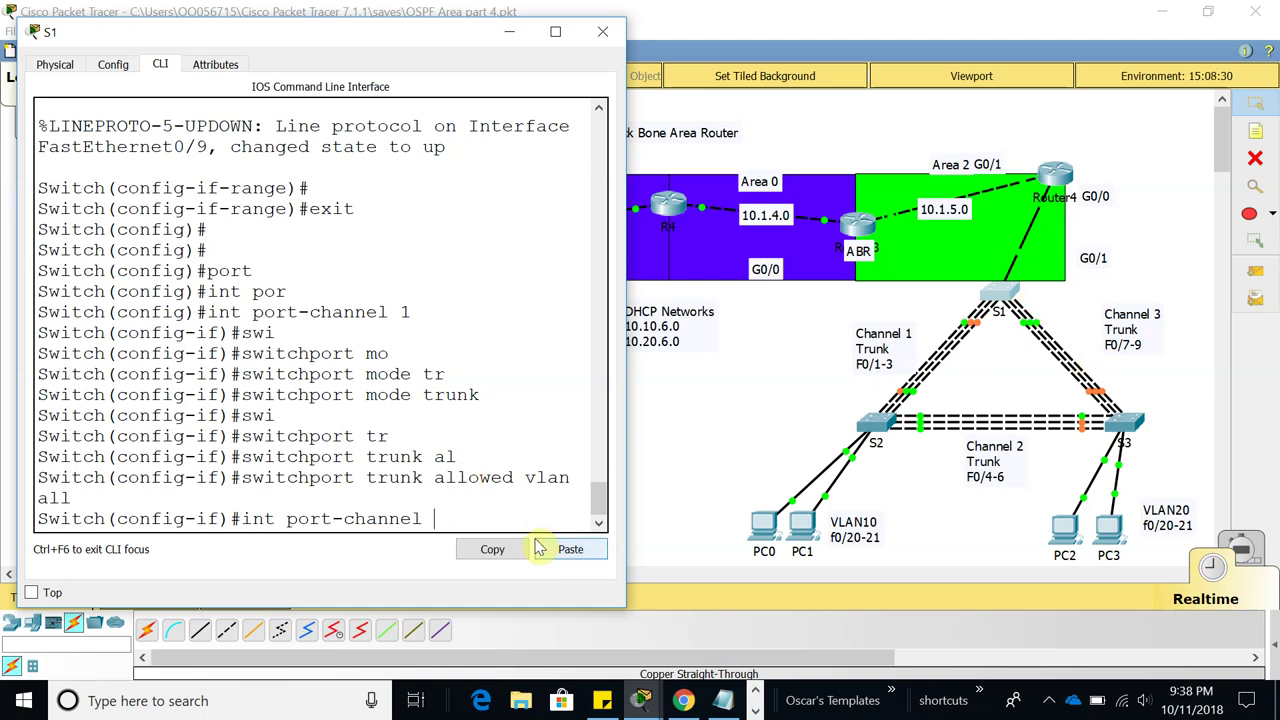
pyautogui.press('Return')
pyautogui.press('Up')
pyautogui.press('Up')
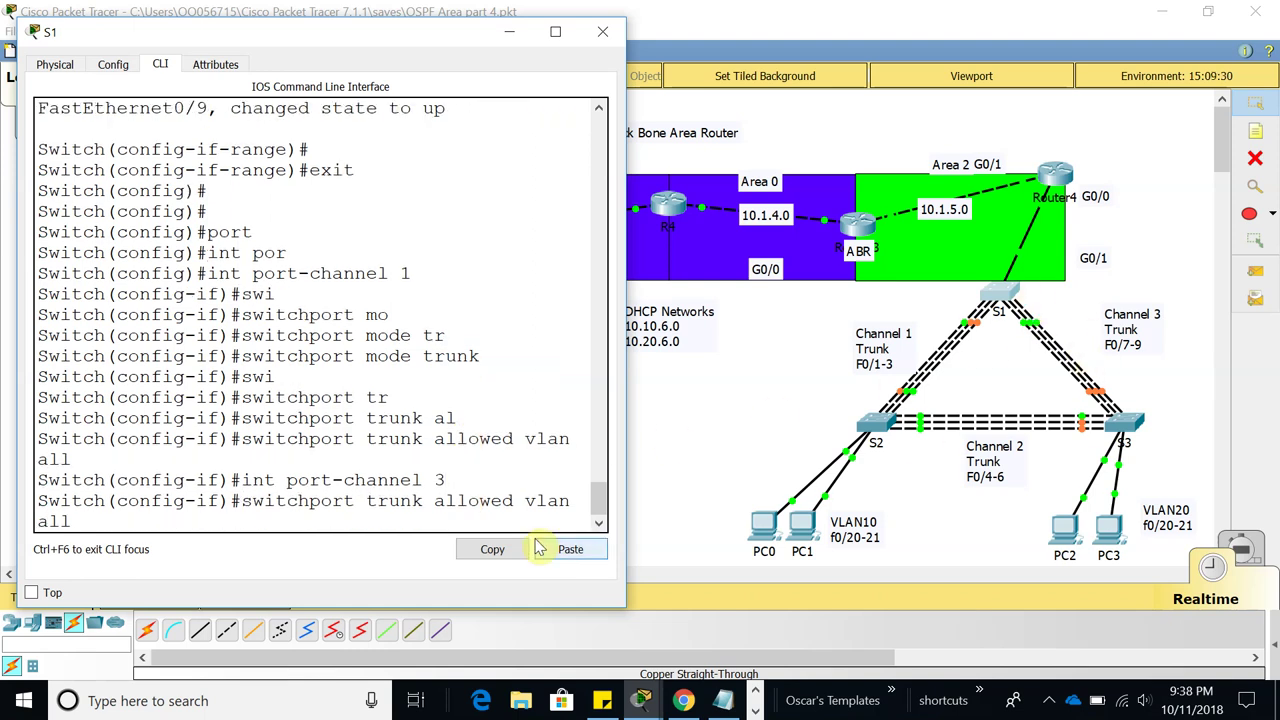
pyautogui.press('Up')
pyautogui.press('Return')
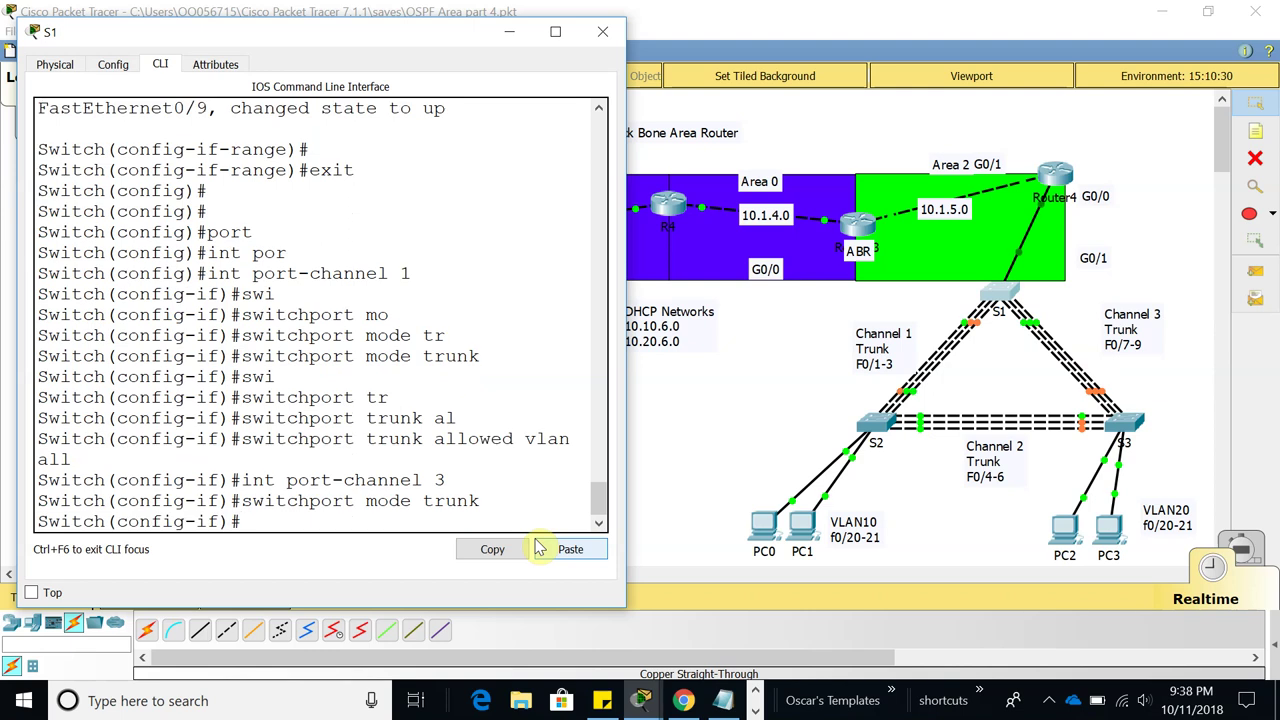
# Allow all VLANs on the port-channel 3 trunk of S1
pyautogui.press('Up')
pyautogui.press('Up')
pyautogui.press('Up')
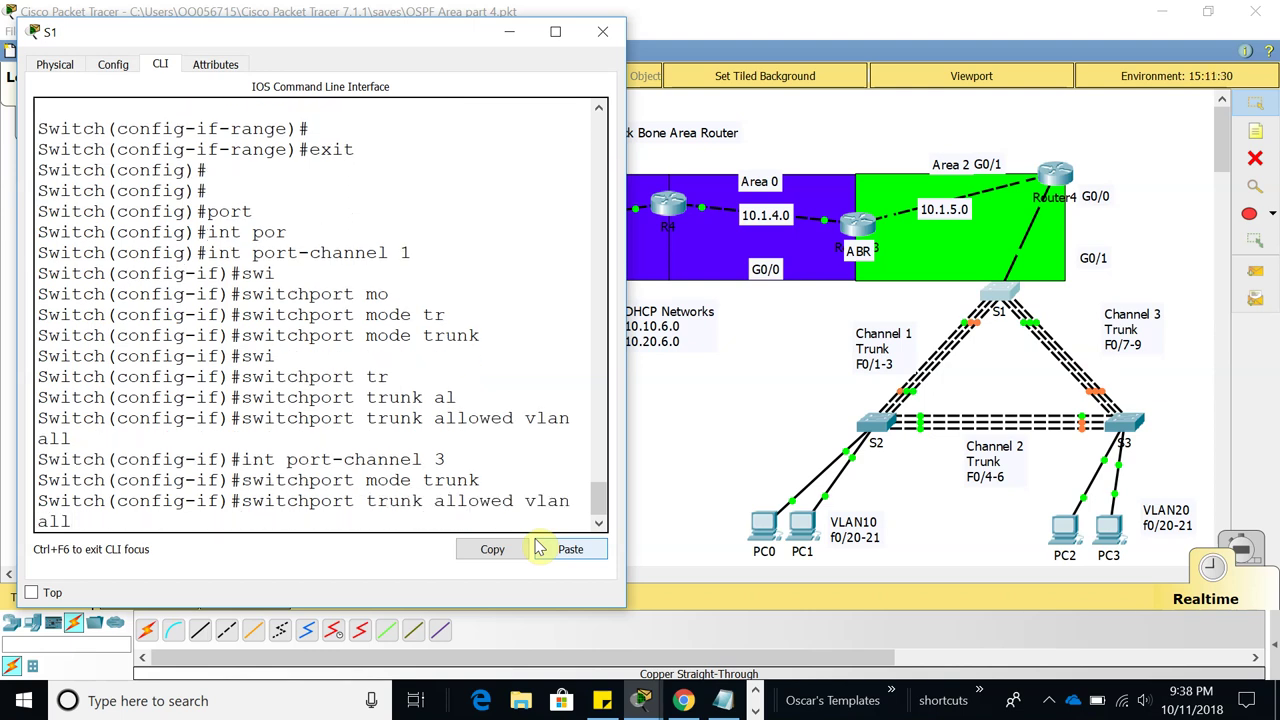
pyautogui.press('Return')
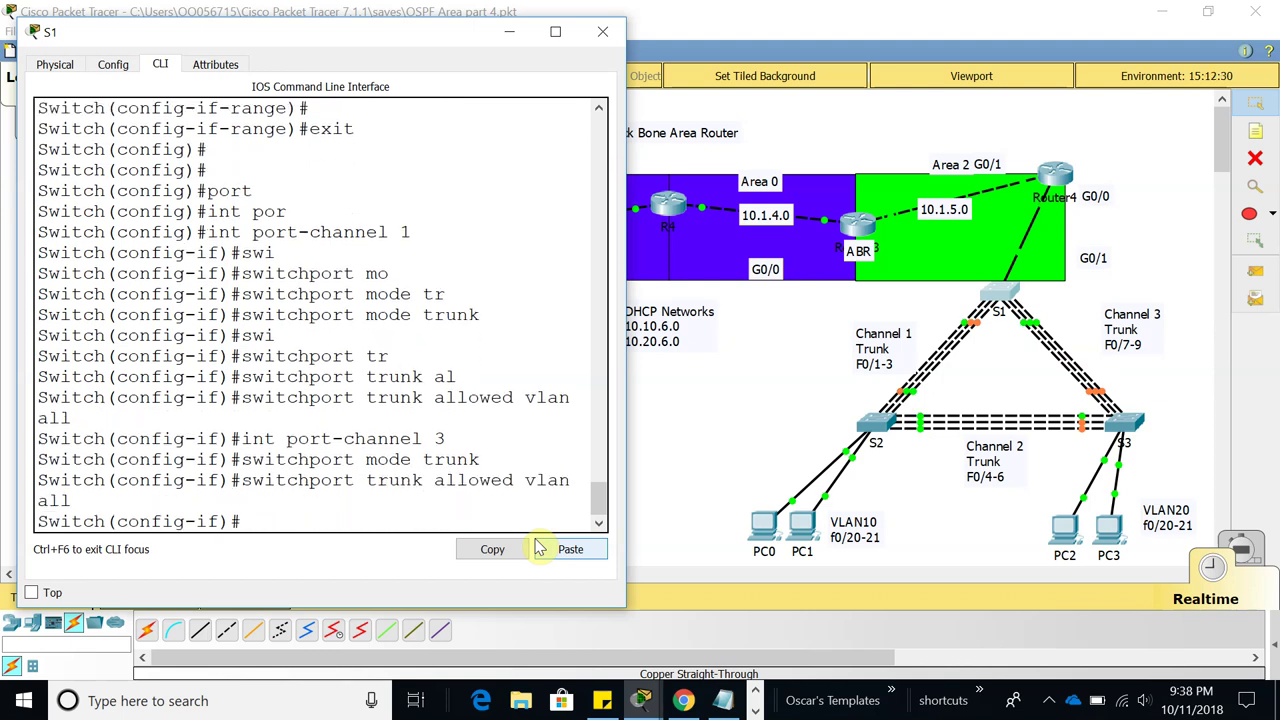
pyautogui.press('Return')
# Check the topology's feature list, return S1 to global configuration mode and set the spanning-tree mode to rapid-pvst
pyautogui.moveTo(395, 33); pyautogui.dragTo(527, 473)
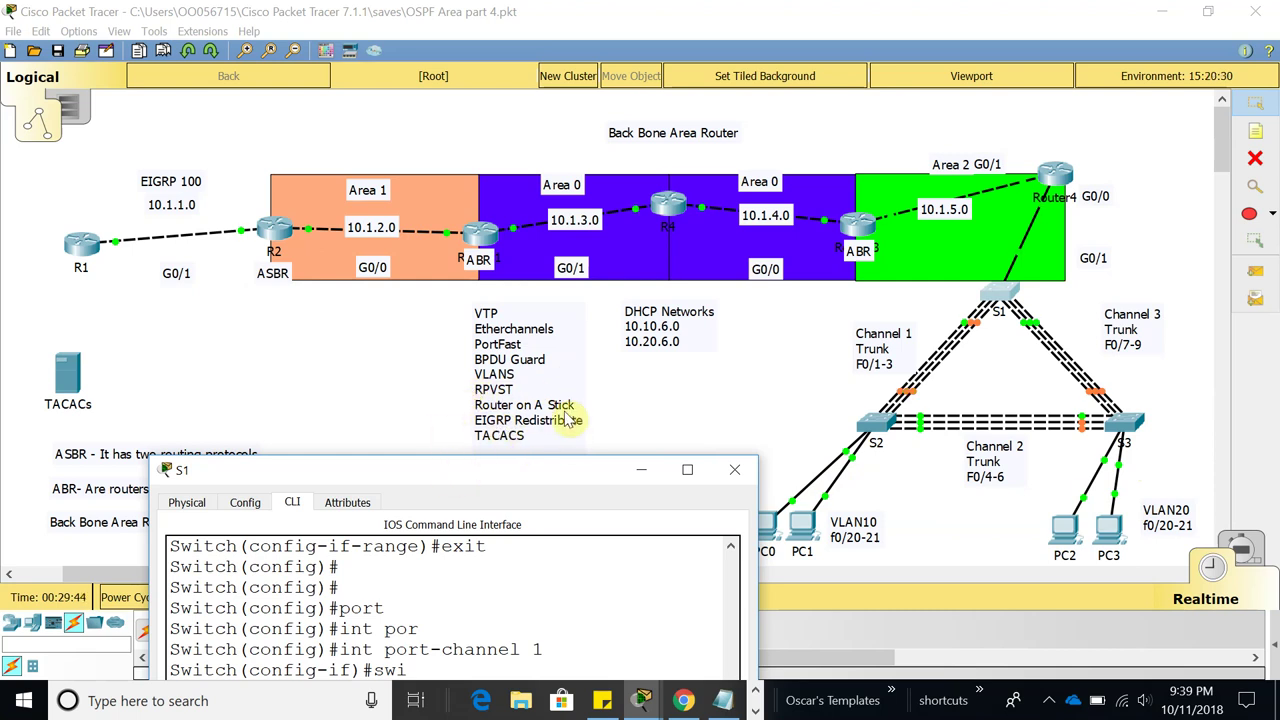
pyautogui.moveTo(485, 477); pyautogui.dragTo(410, 88)
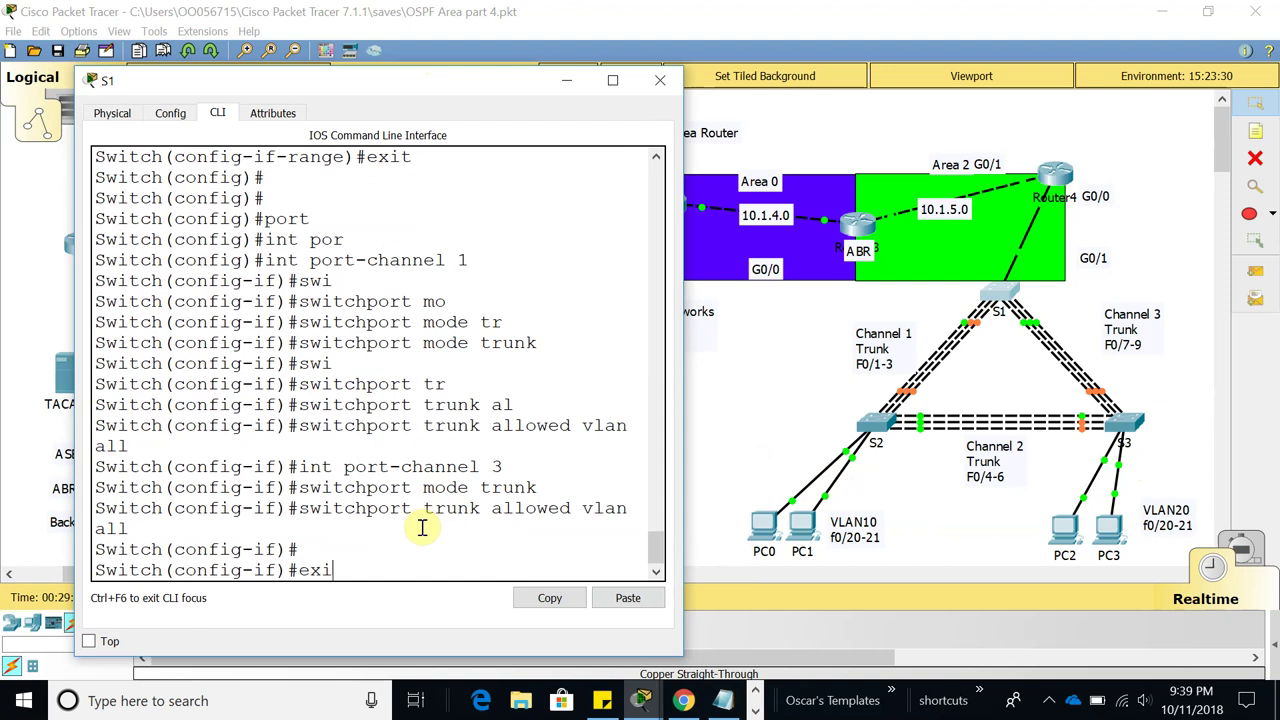
pyautogui.press('Return')
pyautogui.press('Return')
pyautogui.write('spann')
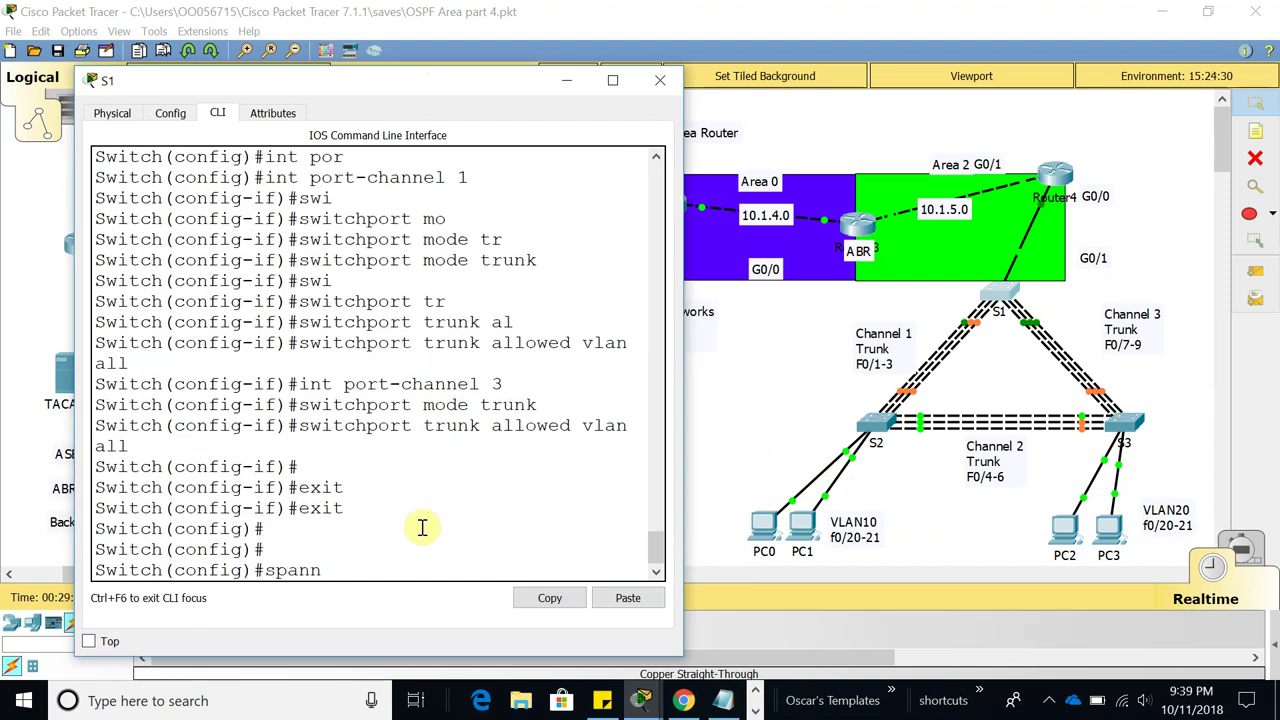
pyautogui.press('Tab')
pyautogui.write('mode')
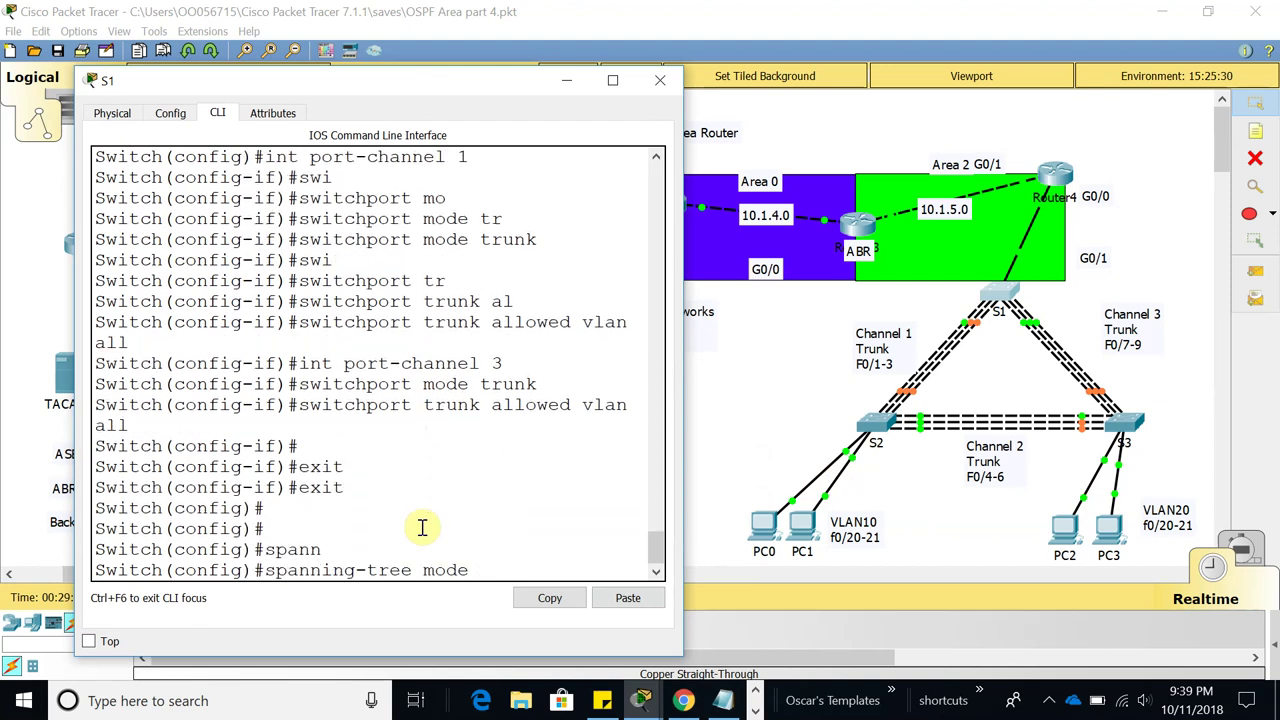
pyautogui.write(' ra')
pyautogui.press('Tab')
pyautogui.press('Return')
pyautogui.press('Return')
pyautogui.press('Return')
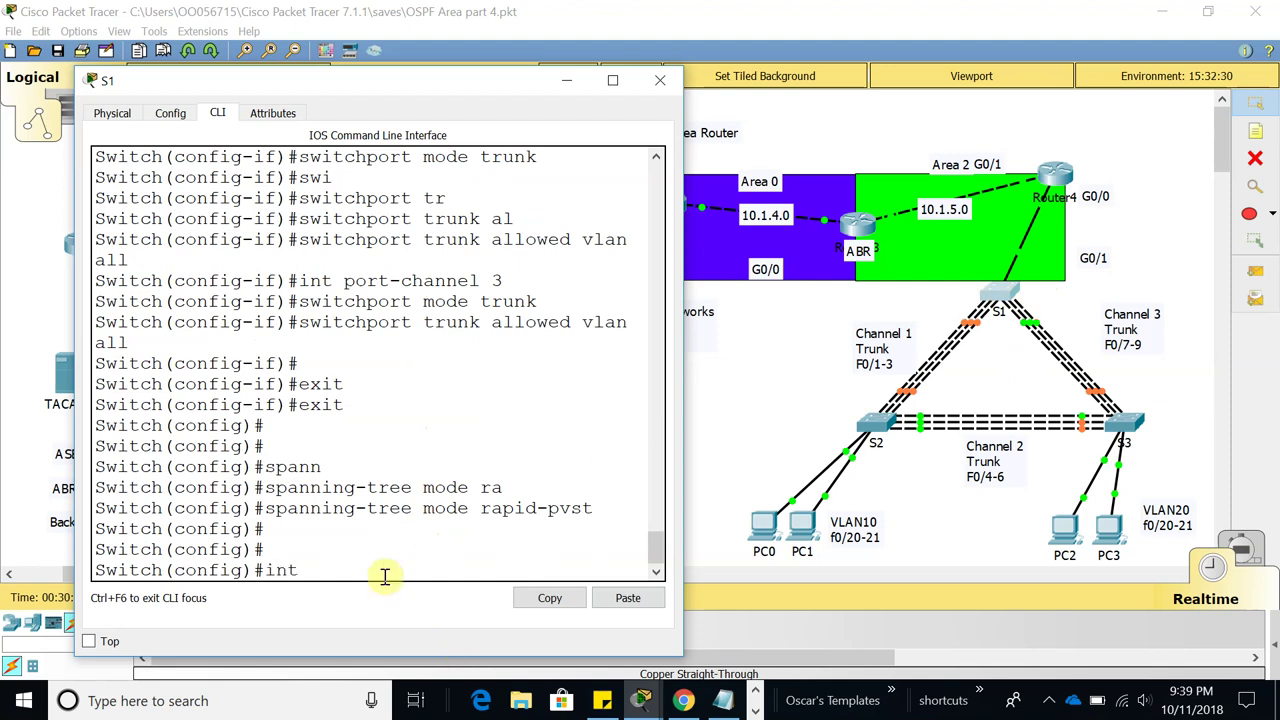
# Enter interface g0/1 on S1 and set its switchport mode to trunk
pyautogui.press('Tab')
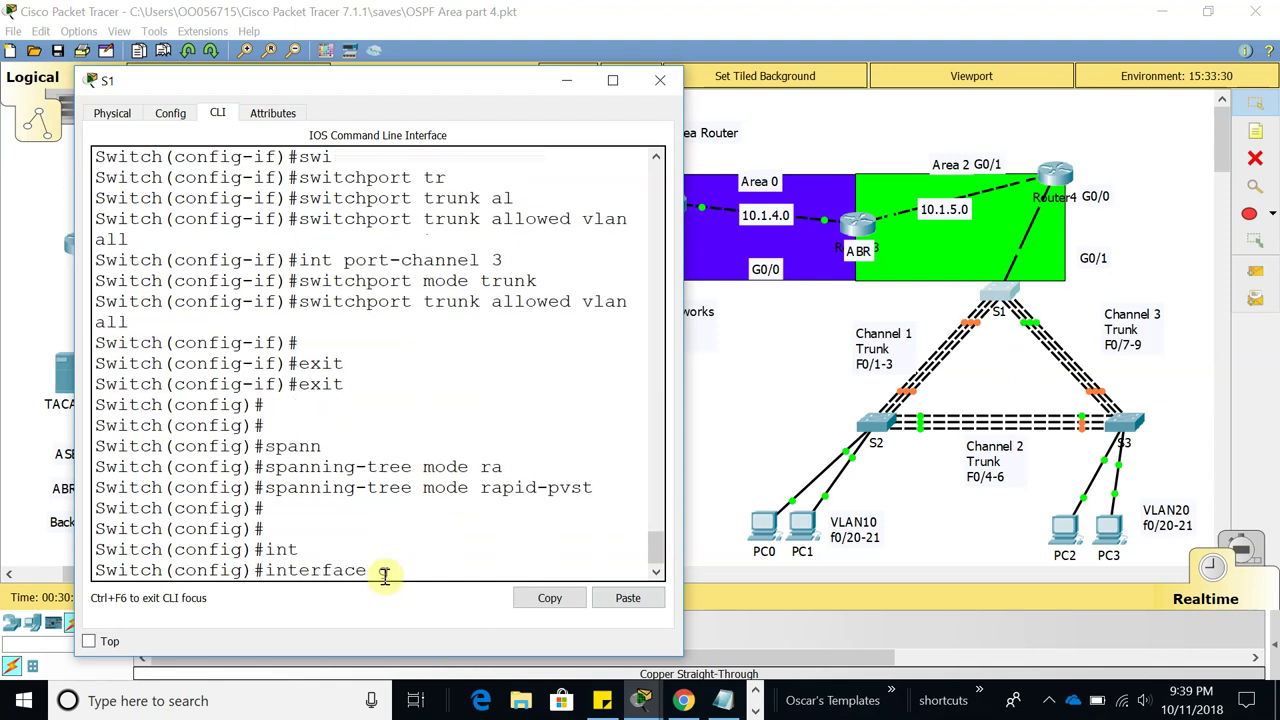
pyautogui.write('g0/1')
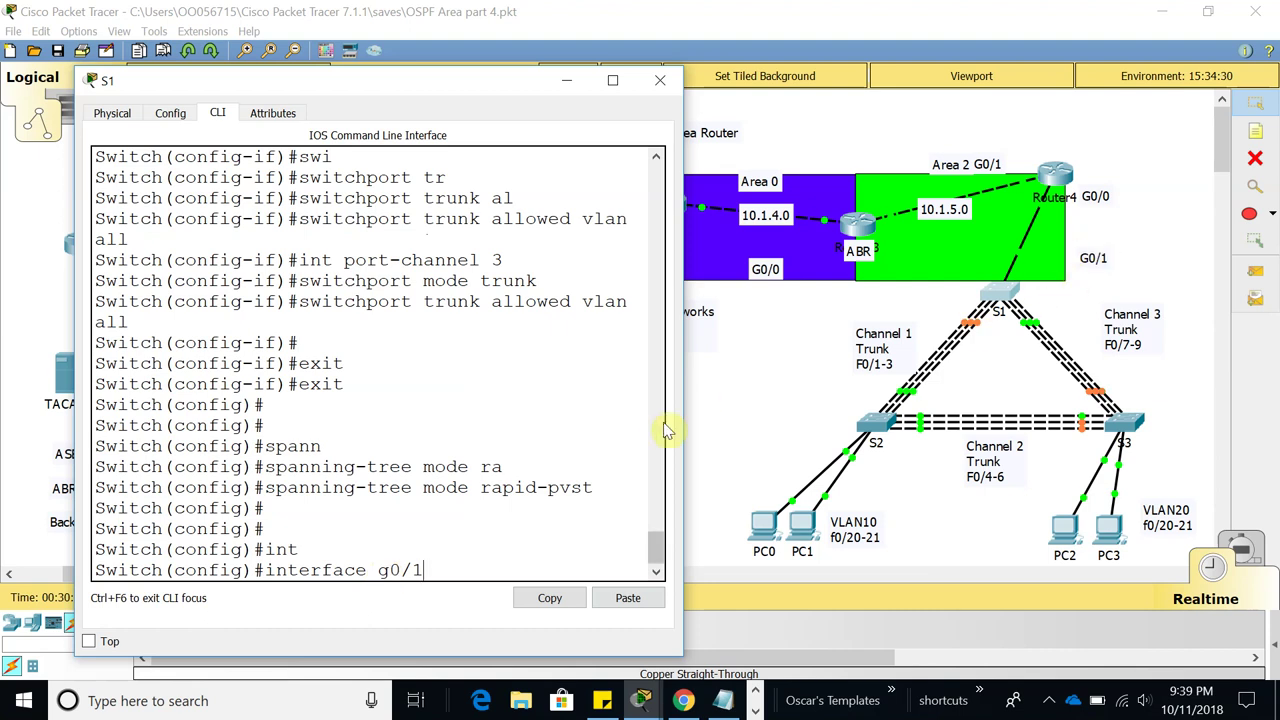
pyautogui.press('Return')
pyautogui.write('swi')
pyautogui.press('Tab')
pyautogui.write('mo')
pyautogui.press('Tab')
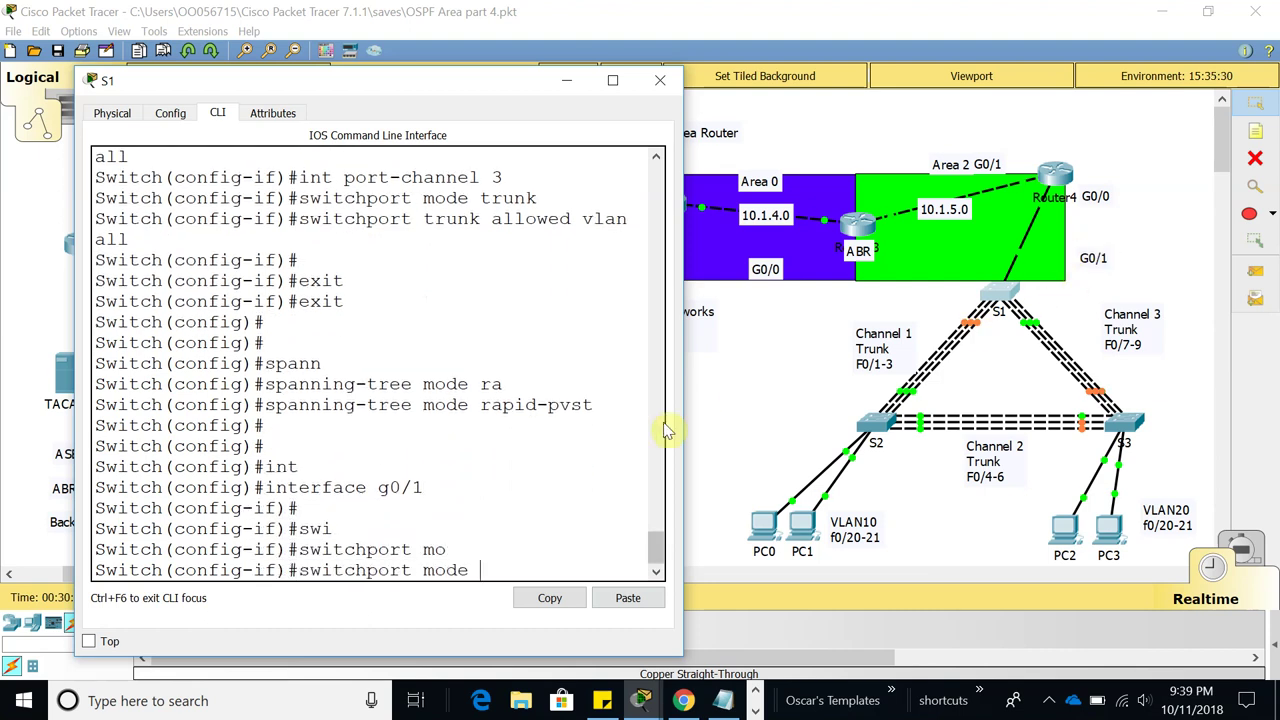
pyautogui.write('tr')
pyautogui.press('Tab')
pyautogui.press('Return')
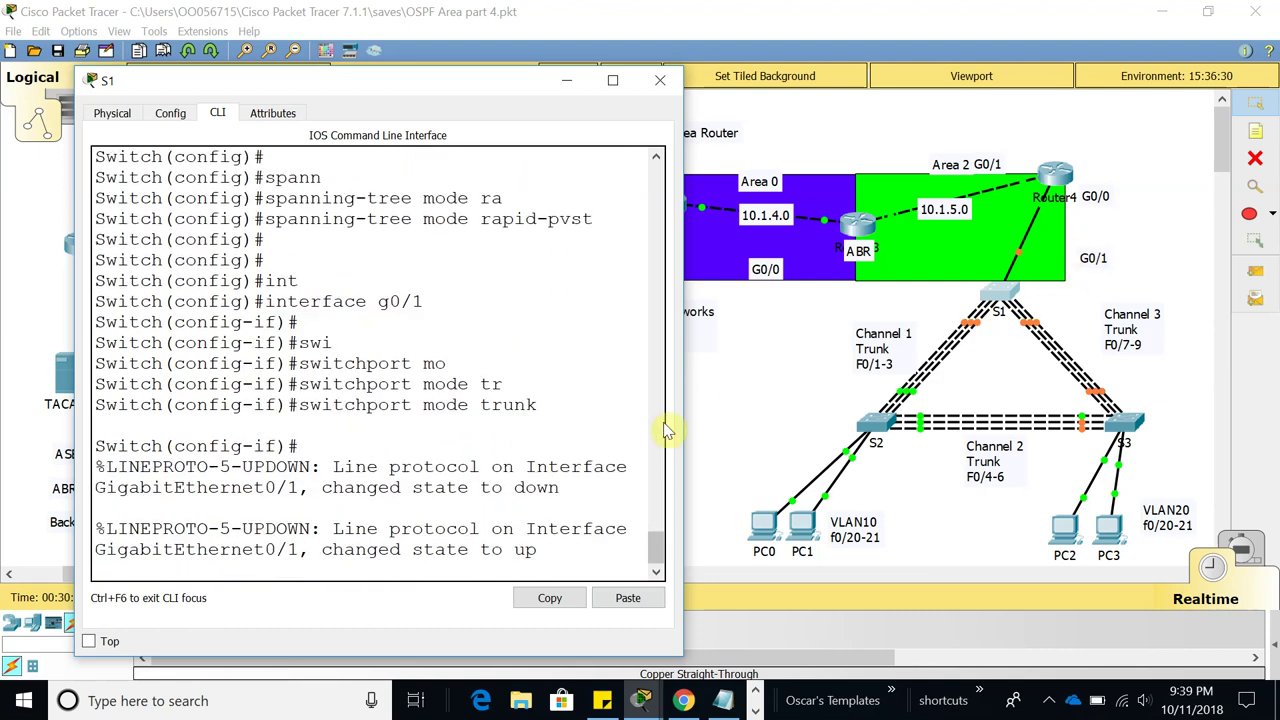
pyautogui.press('Return')
pyautogui.press('Return')
# Allow all VLANs on the g0/1 trunk of S1
pyautogui.write('swi')
pyautogui.press('Tab')
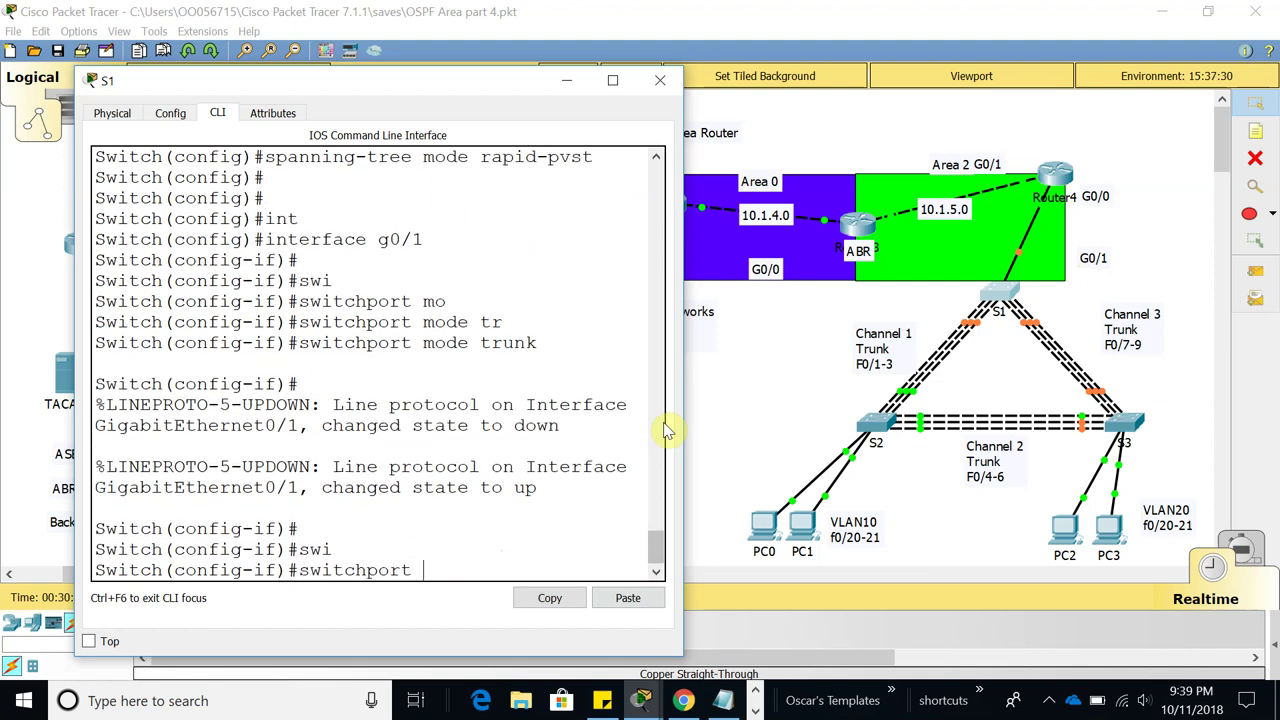
pyautogui.write('tr')
pyautogui.press('Tab')
pyautogui.write('all')
pyautogui.press('Tab')
pyautogui.write('all')
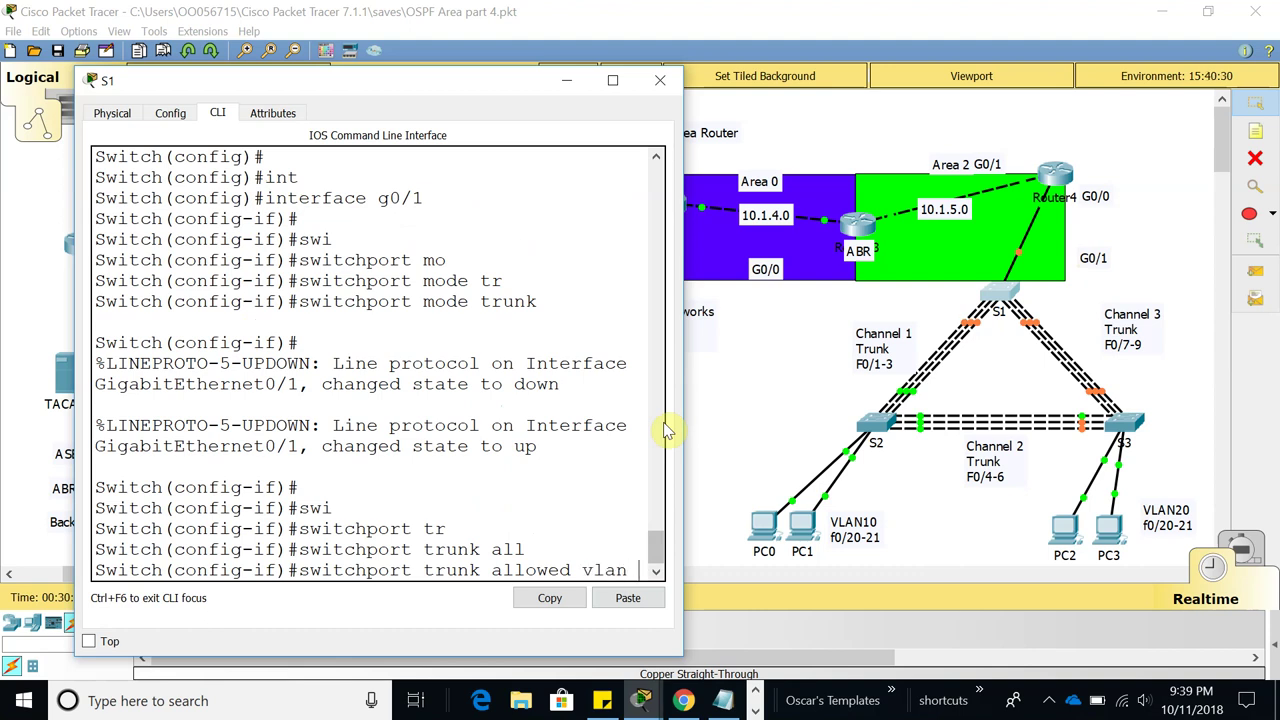
pyautogui.press('Return')
pyautogui.press('Return')
pyautogui.press('Return')
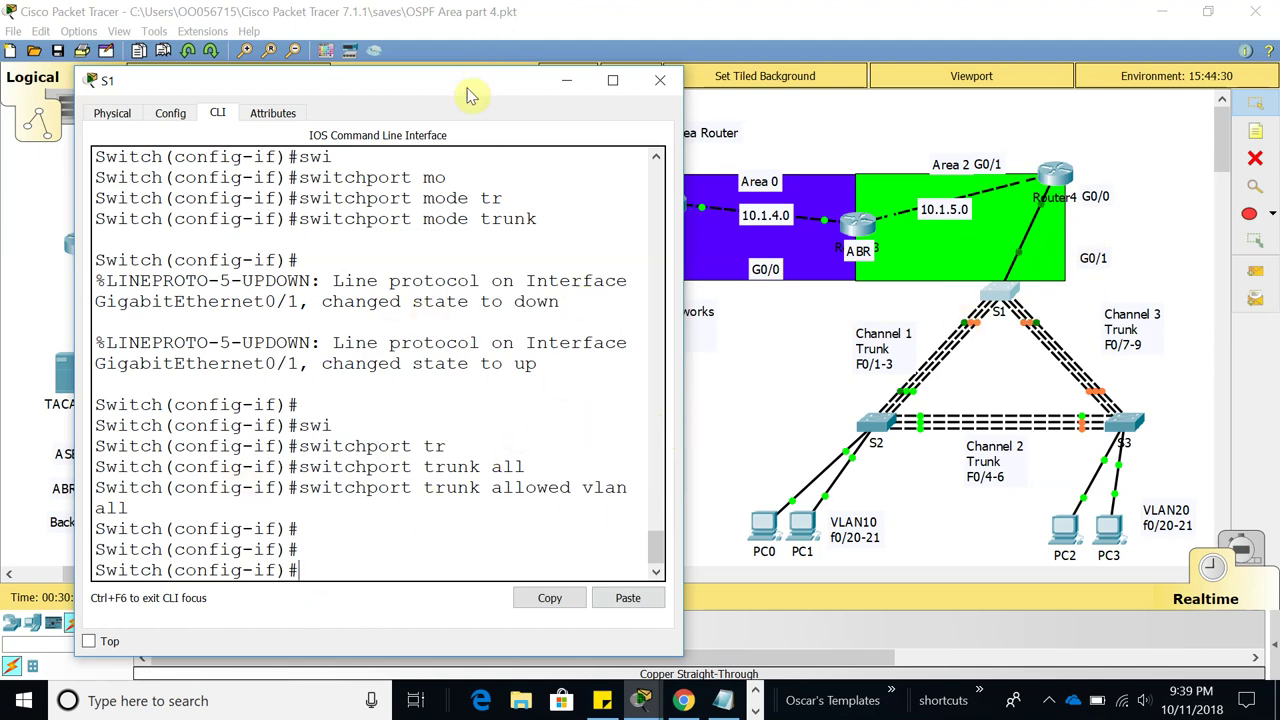
# Leave interface configuration on the switch and set its hostname to S1
pyautogui.write('exit')
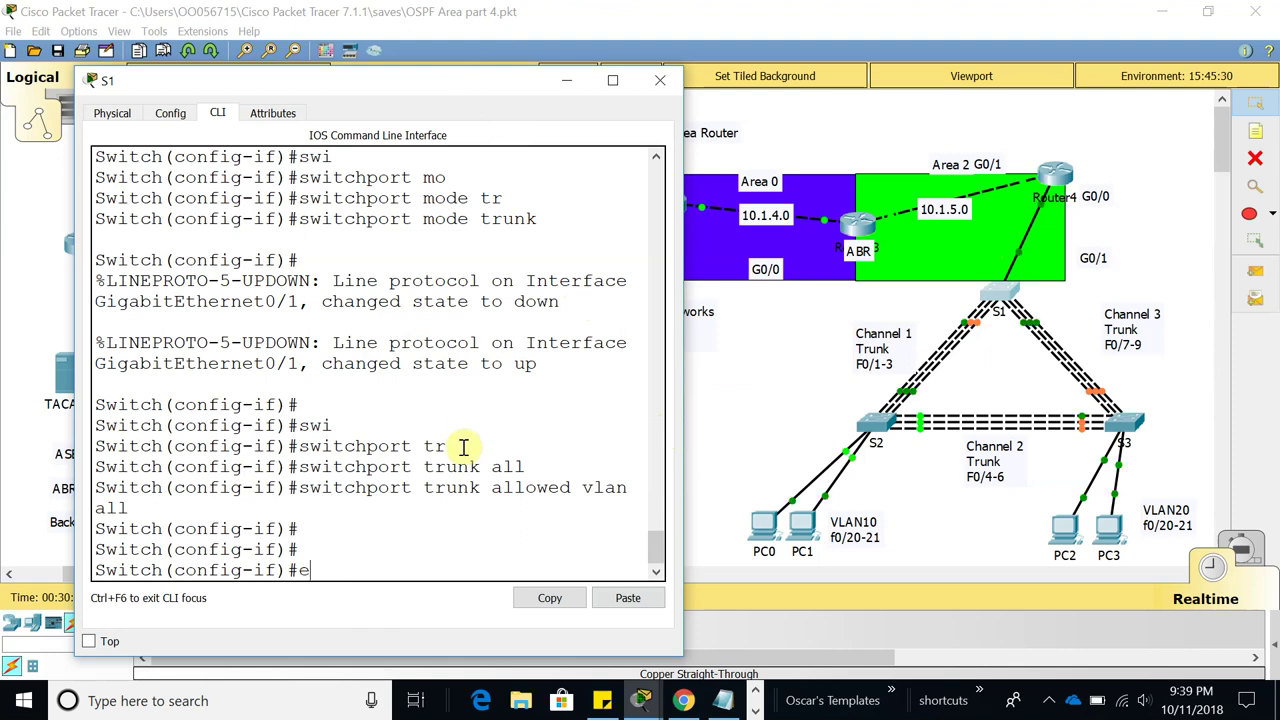
pyautogui.press('Return')
pyautogui.press('Return')
pyautogui.write('hos')
pyautogui.press('Tab')
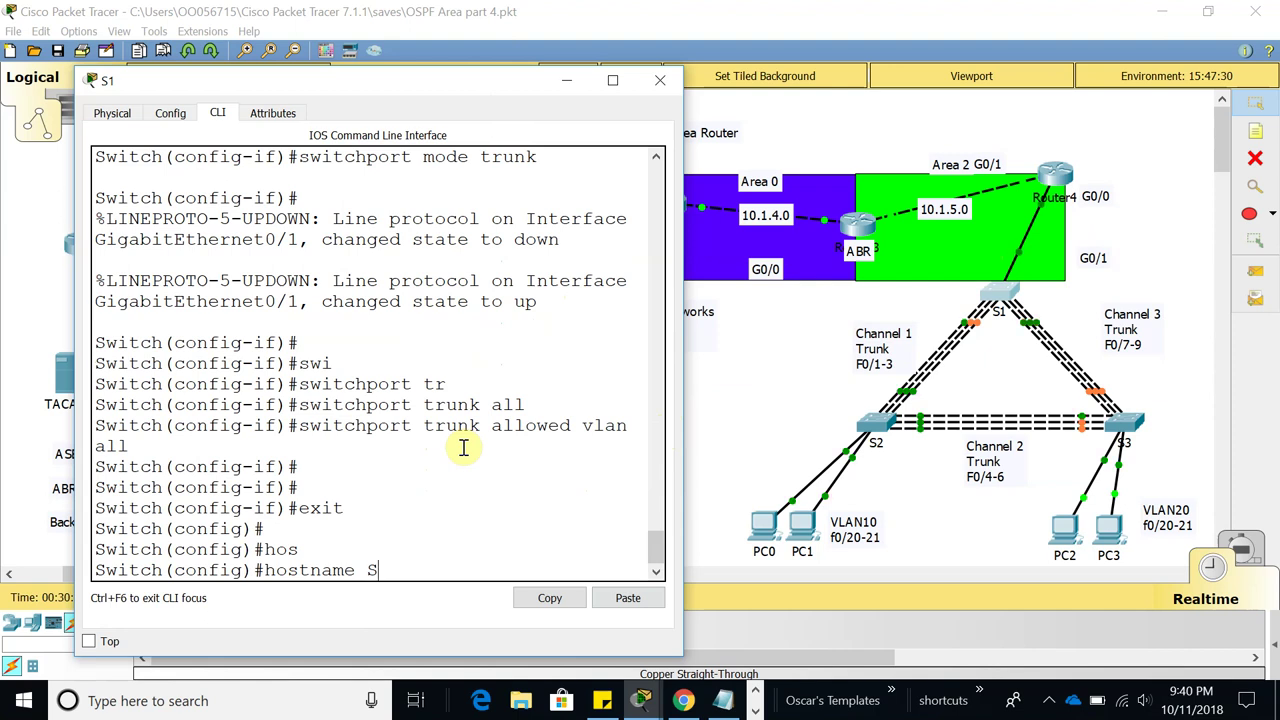
pyautogui.write('S1')
pyautogui.press('Return')
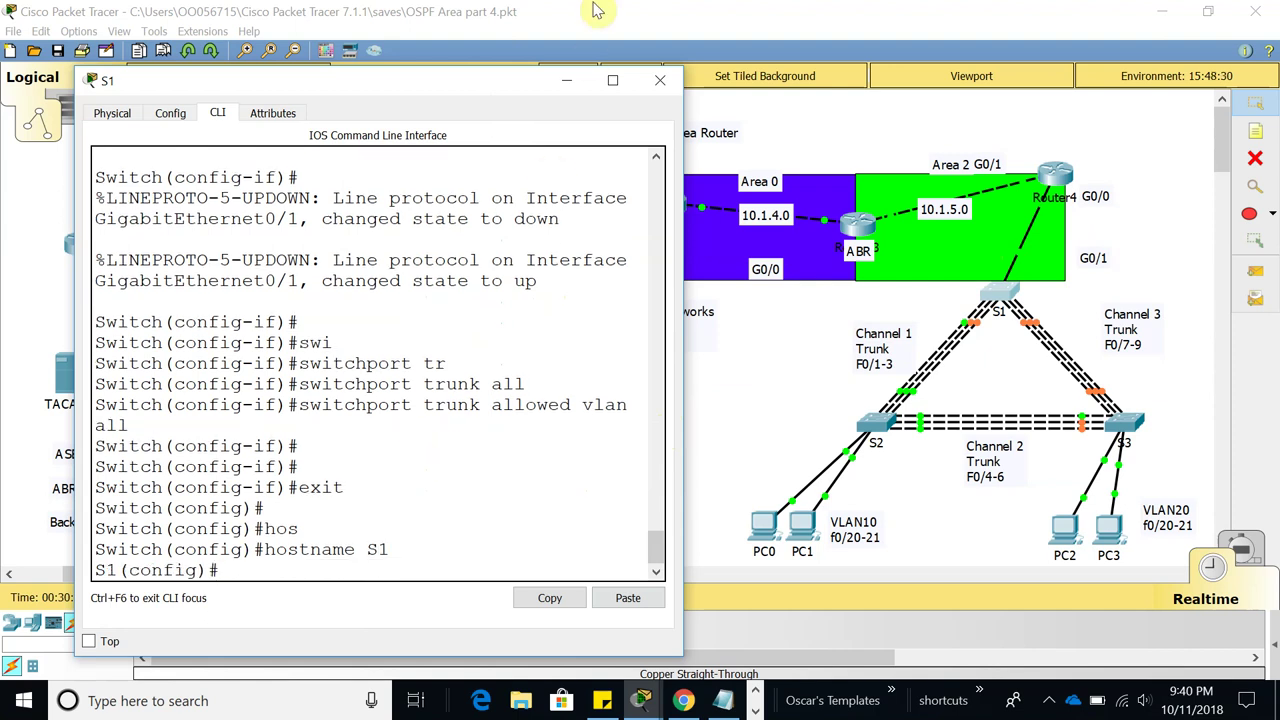
# End configuration mode on S1 and save the running configuration to startup-config
pyautogui.moveTo(410, 85); pyautogui.dragTo(388, 69)
pyautogui.write('nd')
pyautogui.press('Return')
pyautogui.press('Return')
pyautogui.press('Return')
pyautogui.write('copy run start')
pyautogui.press('Return')
pyautogui.press('Return')
pyautogui.press('Return')
pyautogui.press('Return')
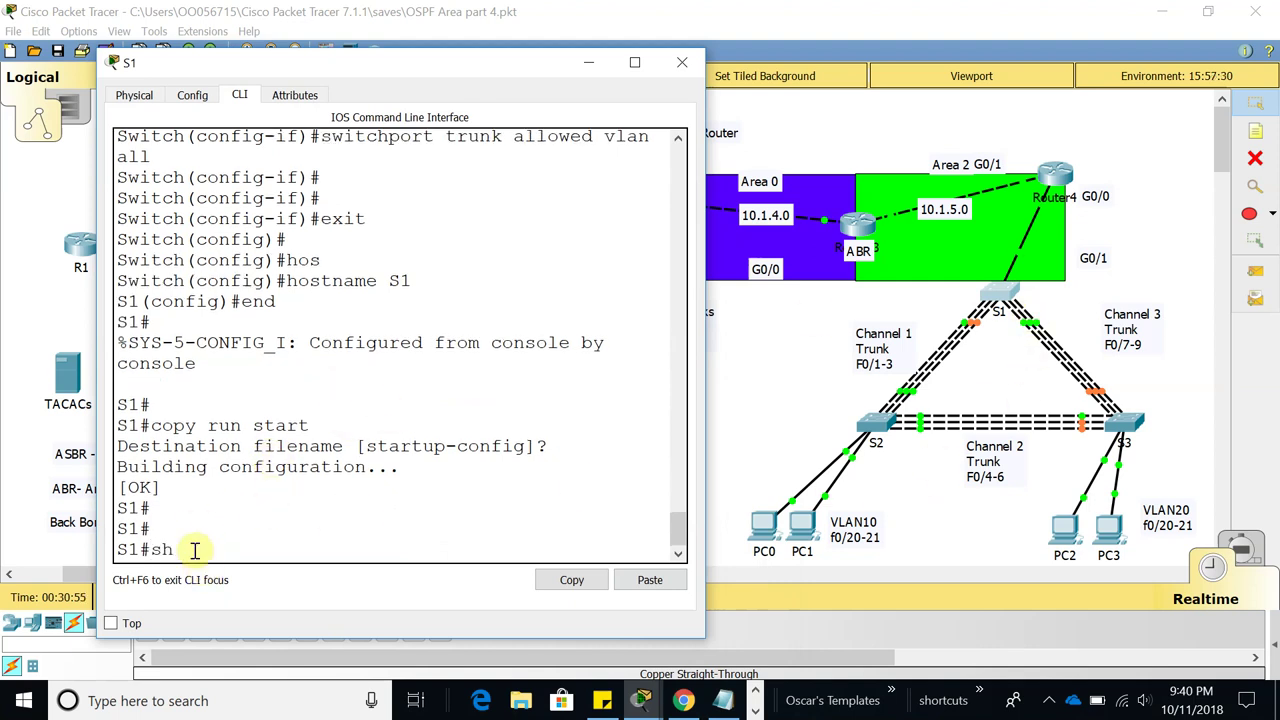
# Display the complete running configuration of S1 through to its end
pyautogui.write('show run')
pyautogui.press('Return')
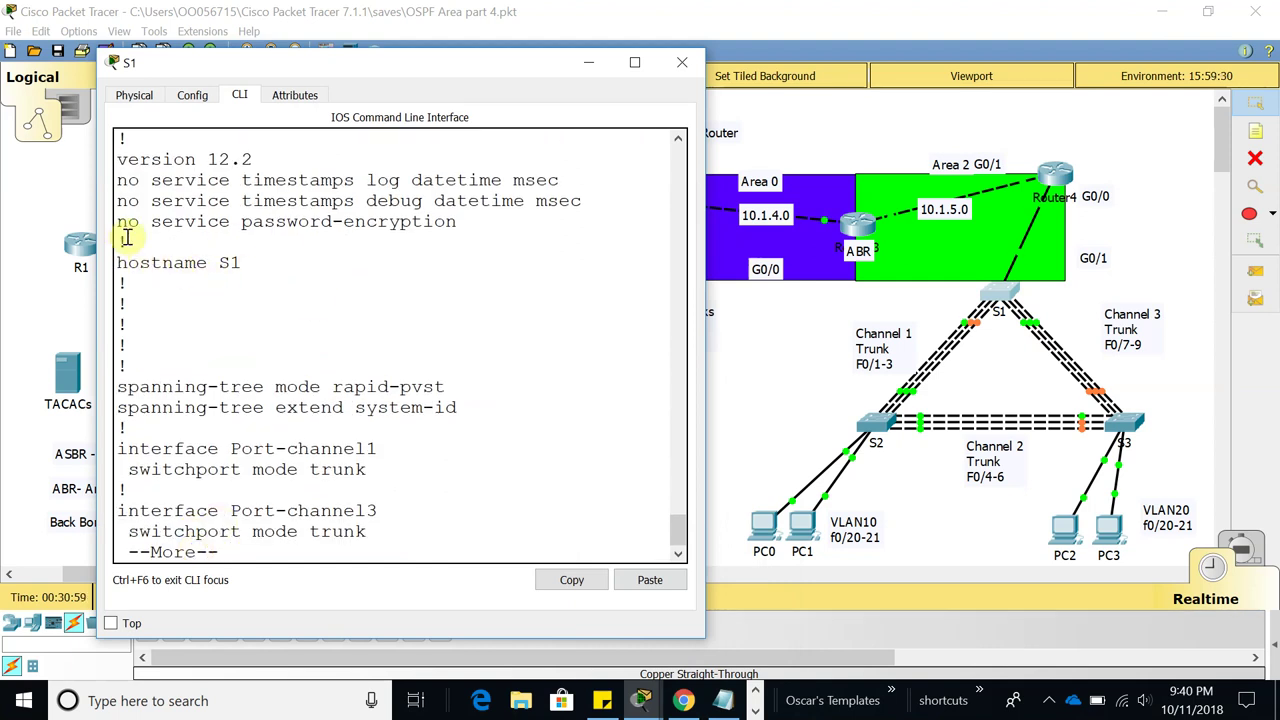
pyautogui.moveTo(125, 238); pyautogui.dragTo(385, 656)
pyautogui.press('space')
pyautogui.press('space')
pyautogui.press('space')
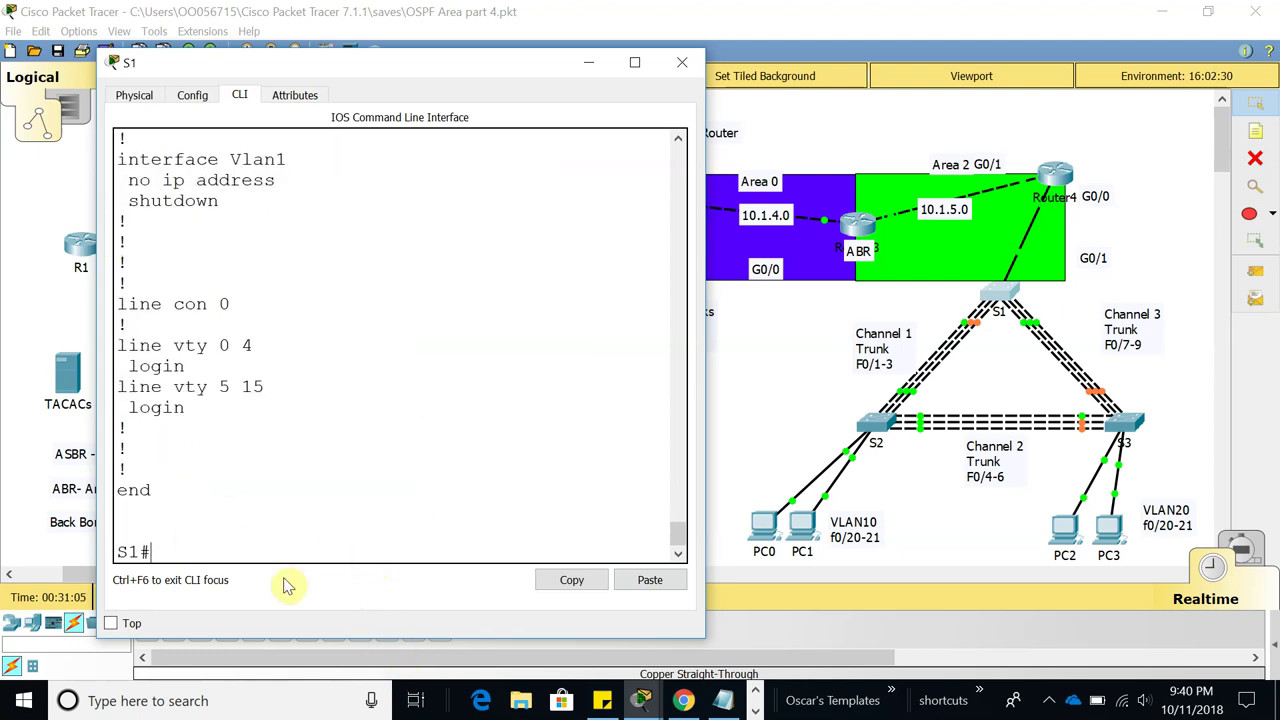
# Copy S1's running configuration from the hostname section through end into the blank Notepad document
pyautogui.moveTo(160, 490); pyautogui.dragTo(120, 262)
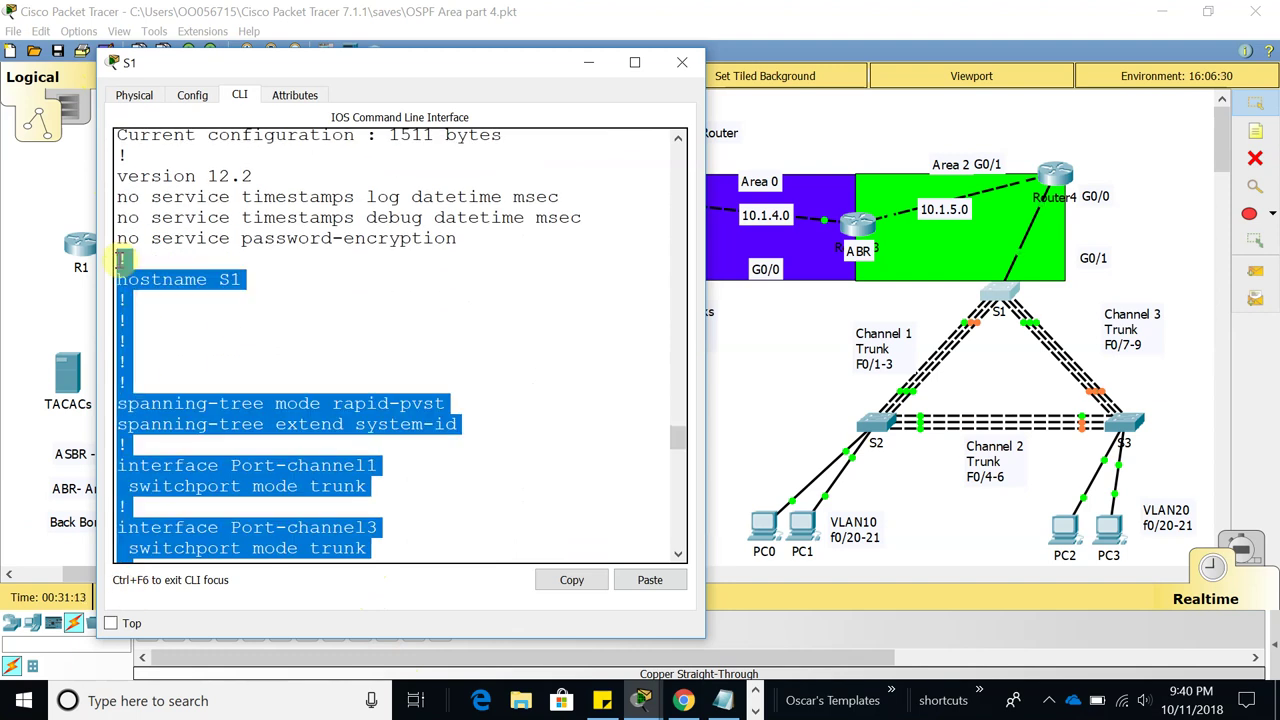
pyautogui.click(572, 581)
pyautogui.click(722, 700)
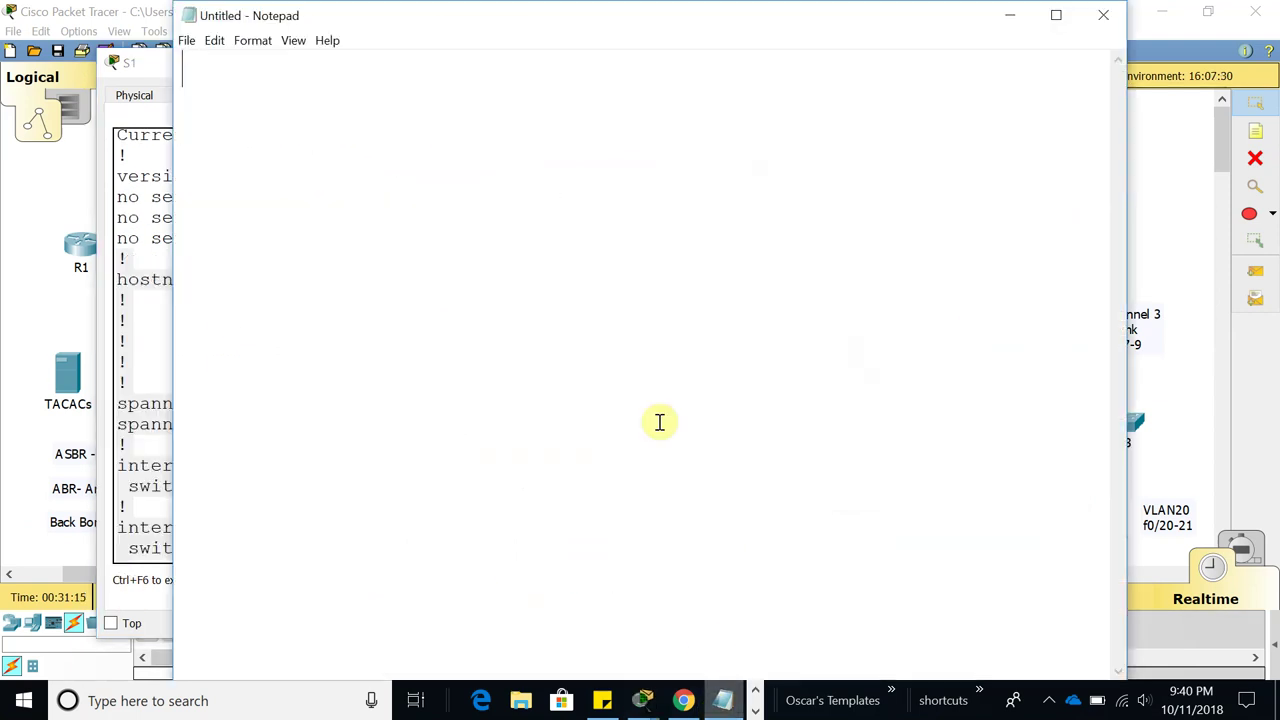
pyautogui.click(334, 151)
pyautogui.hotkey('ctrl', 'v')
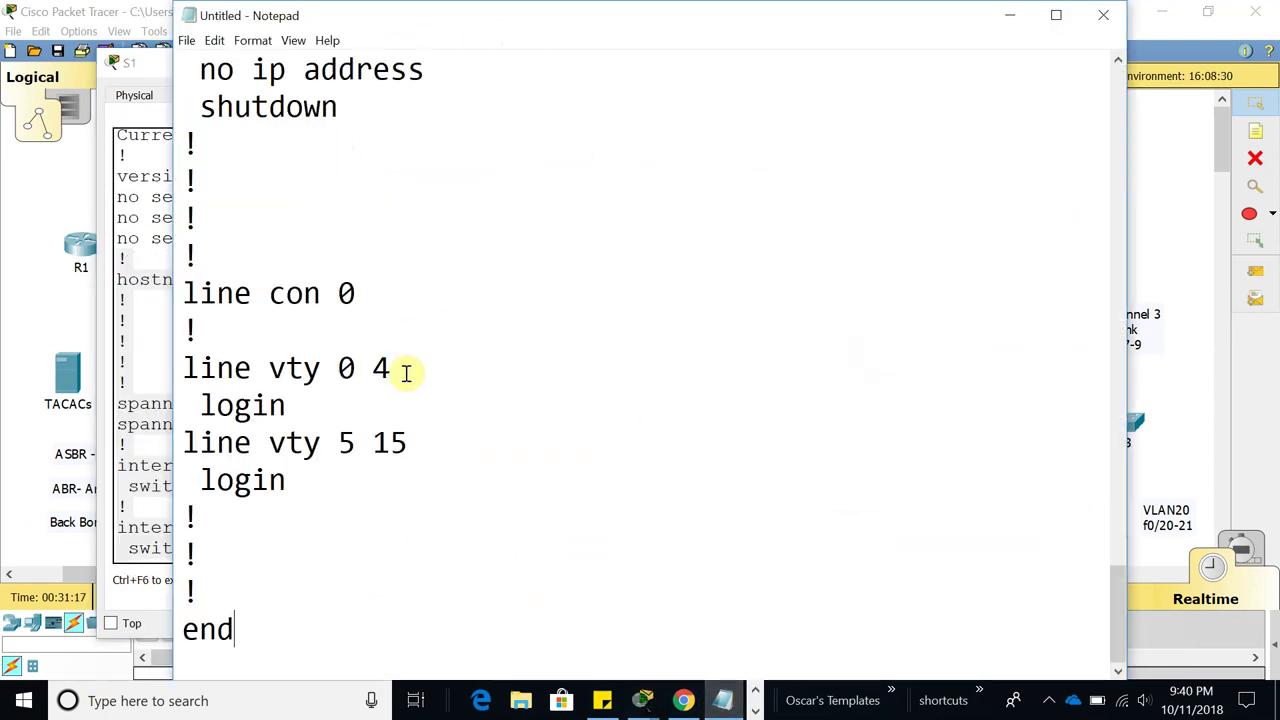
# Delete everything after the FastEthernet0/9 block from the pasted configuration
pyautogui.moveTo(250, 630); pyautogui.dragTo(200, 160)
pyautogui.press('Delete')
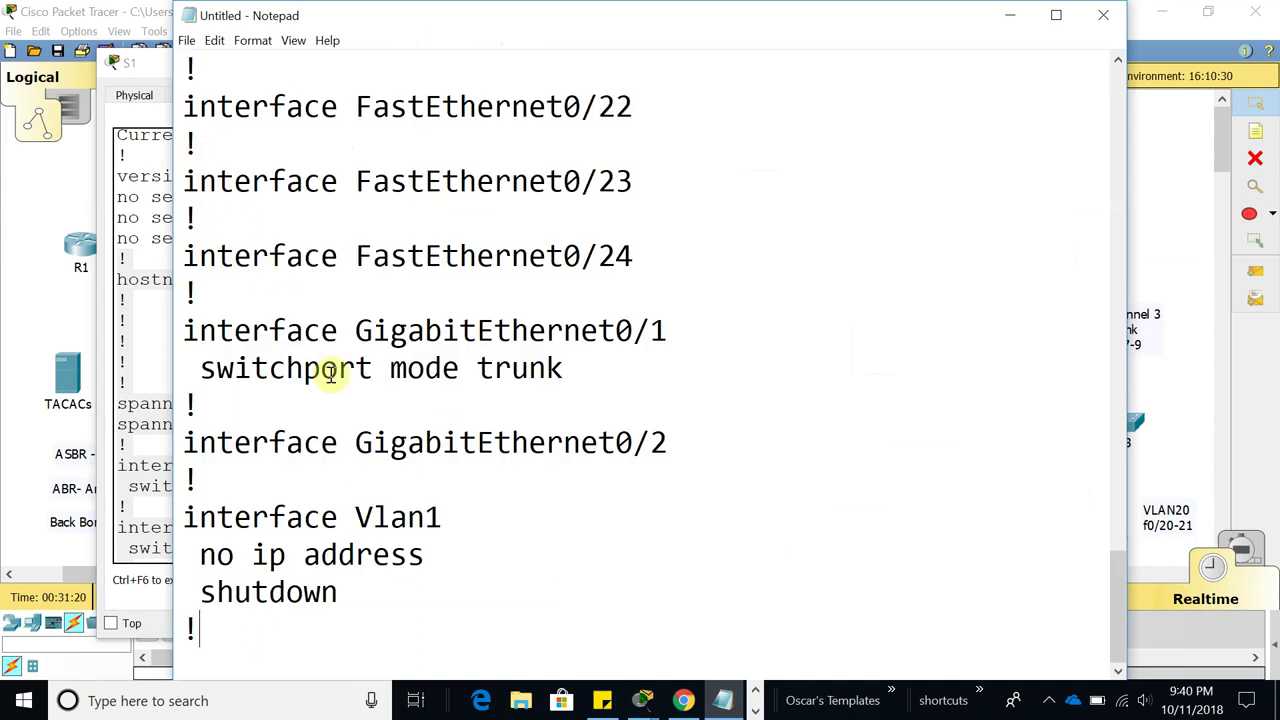
pyautogui.moveTo(249, 633); pyautogui.dragTo(177, 109)
pyautogui.press('Delete')
pyautogui.moveTo(283, 594); pyautogui.dragTo(150, 98)
pyautogui.press('Delete')
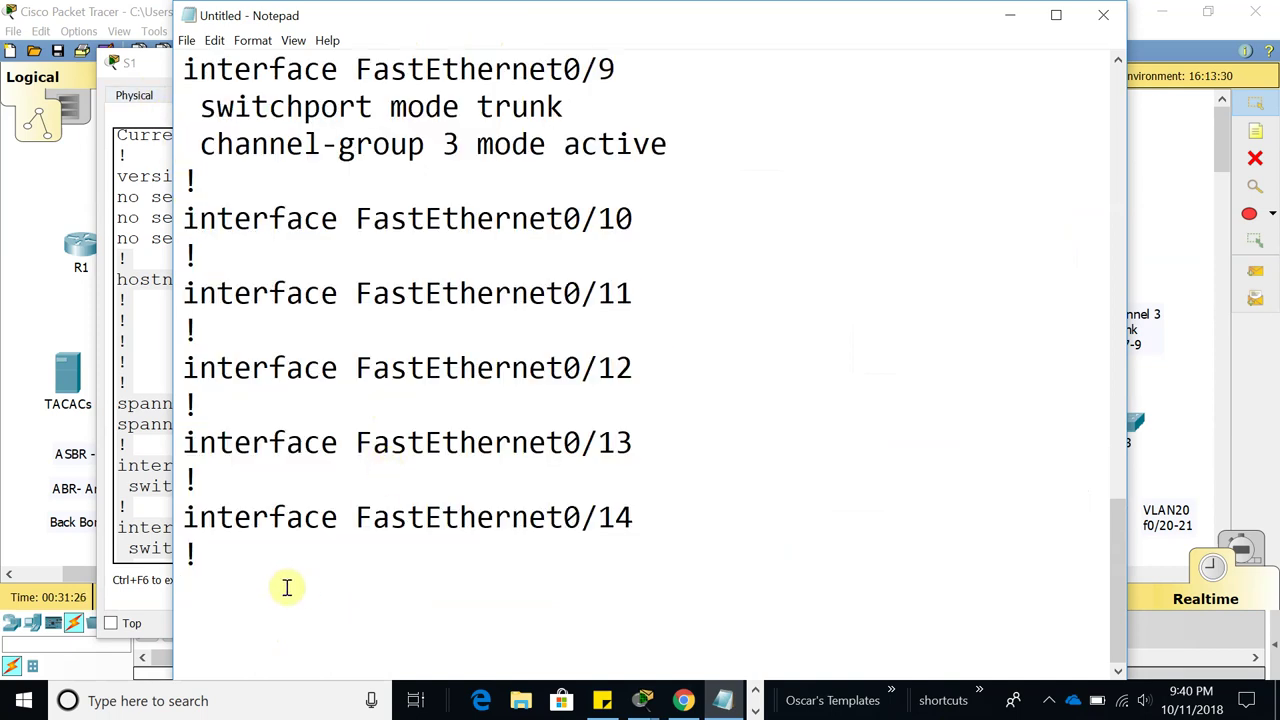
pyautogui.moveTo(226, 560); pyautogui.dragTo(190, 178)
pyautogui.press('Delete')
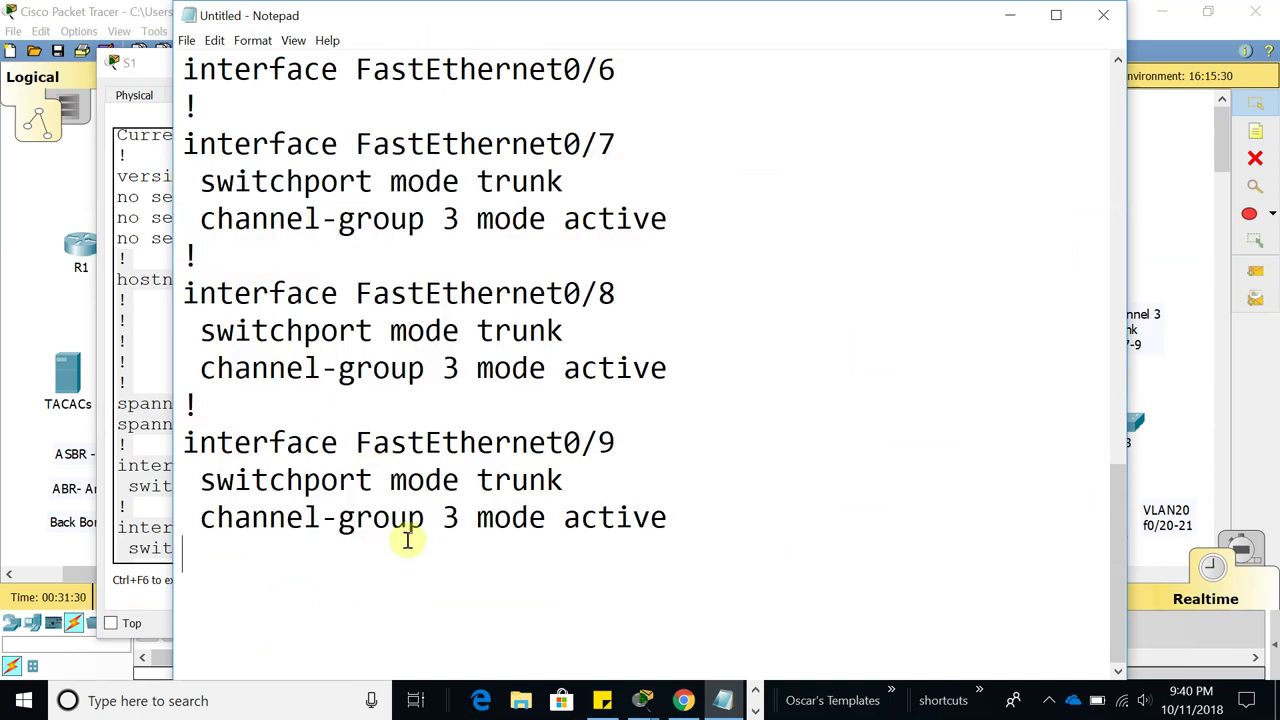
# Change the hostname in the configuration text to S2
pyautogui.scroll(12, 415, 520)
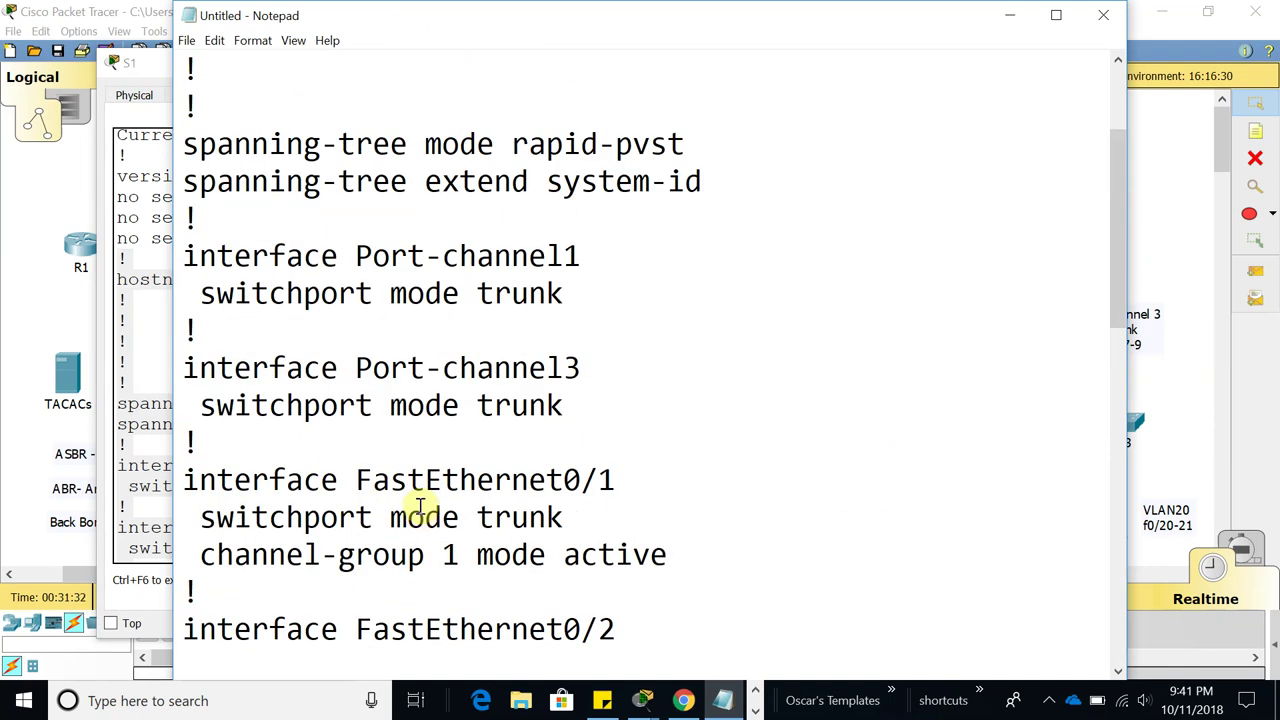
pyautogui.click(385, 97)
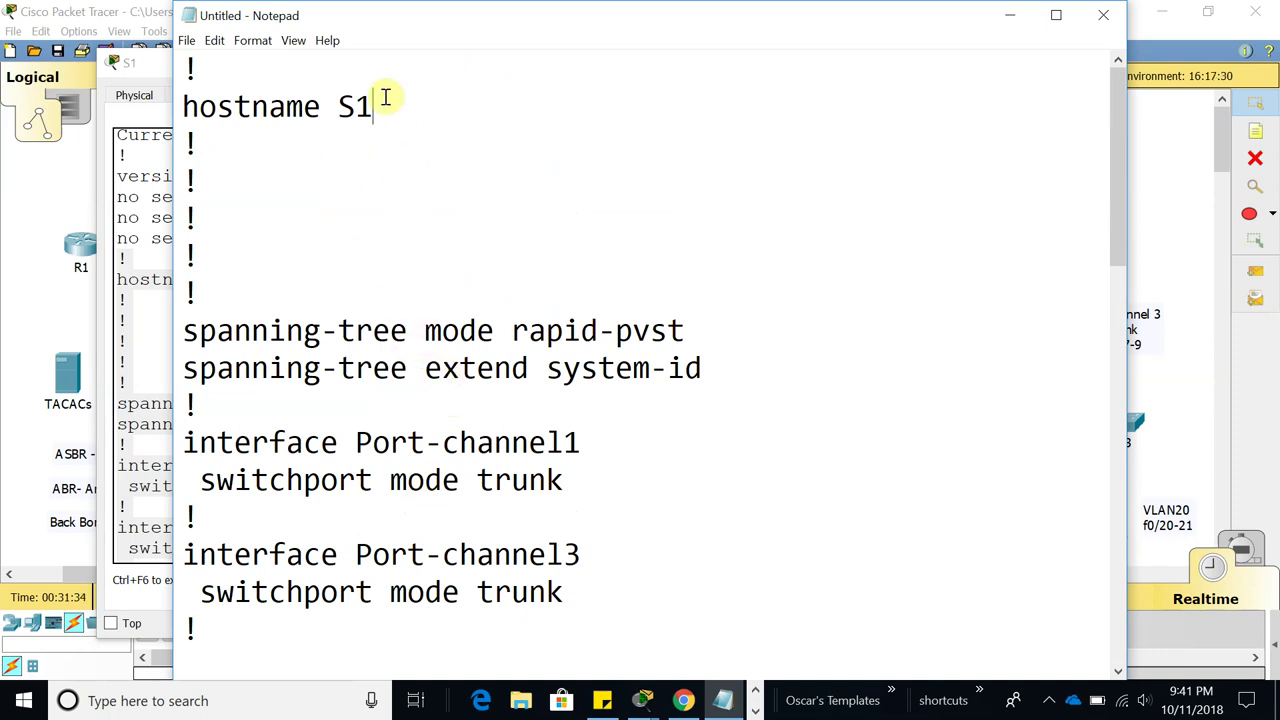
pyautogui.write('2')
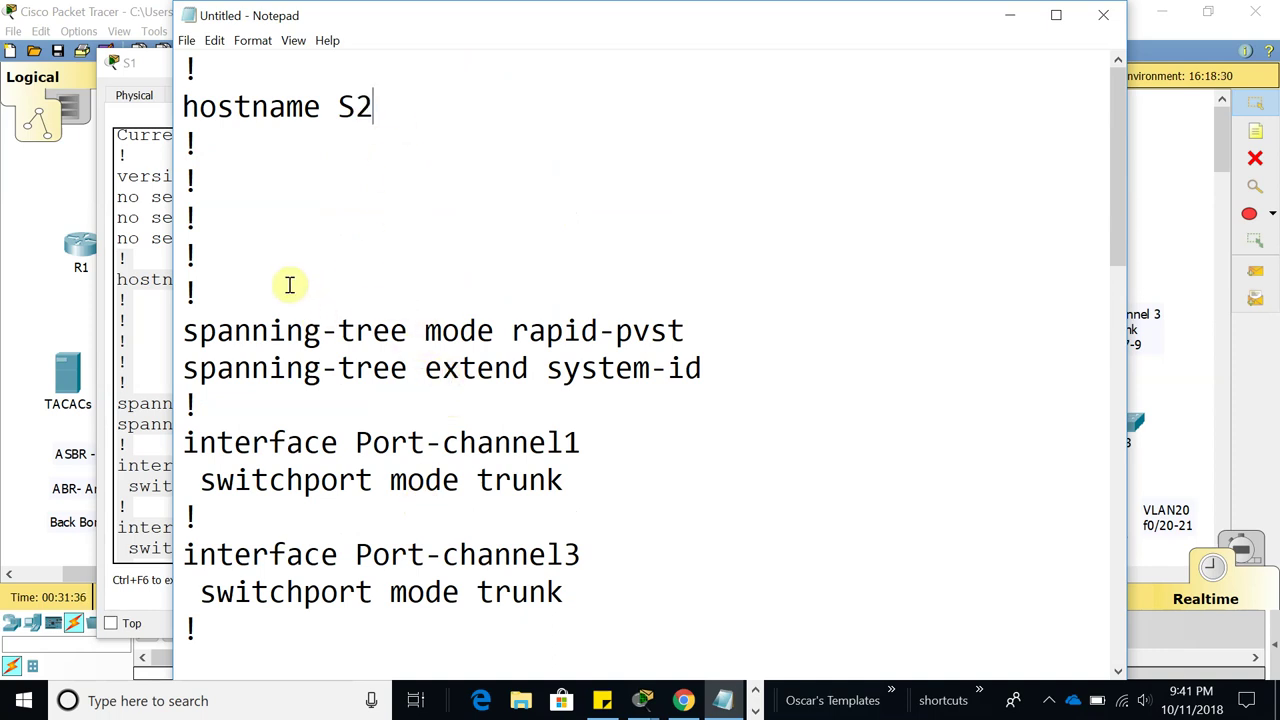
# Remove the surplus exclamation-mark lines below the hostname and the spanning-tree extend system-id line
pyautogui.moveTo(303, 288); pyautogui.dragTo(200, 195)
pyautogui.press('BackSpace')
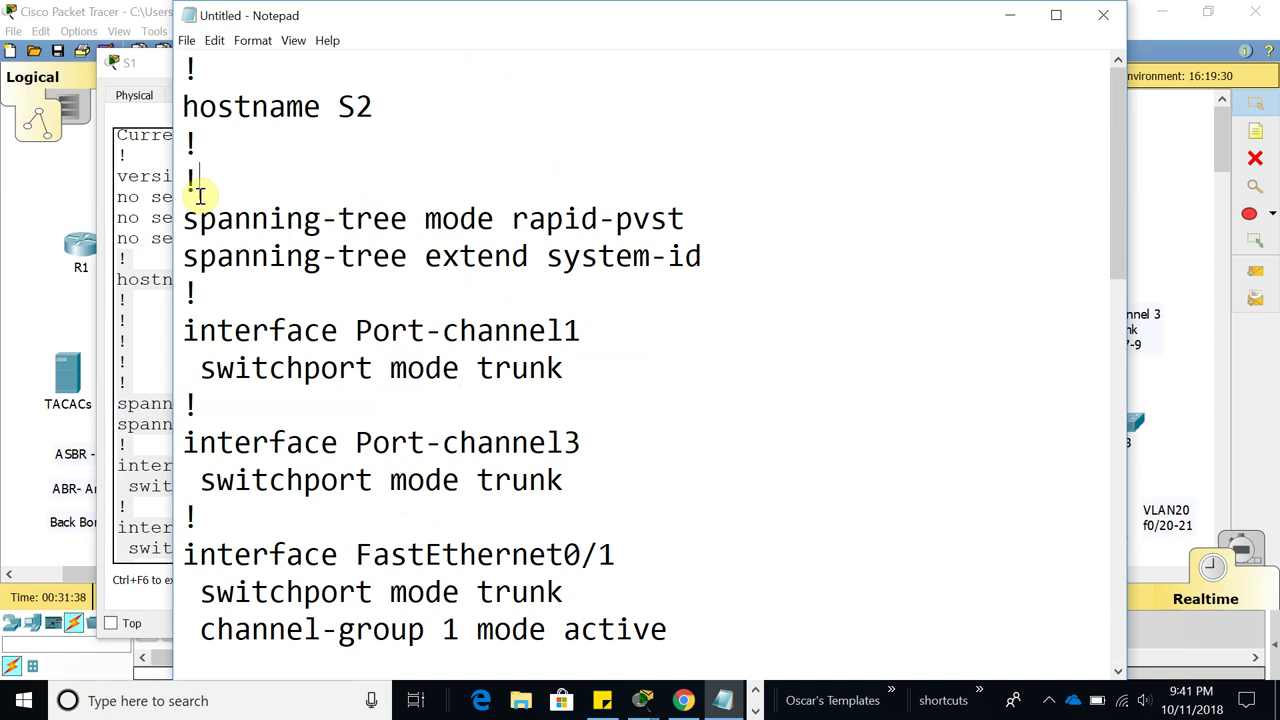
pyautogui.press('BackSpace')
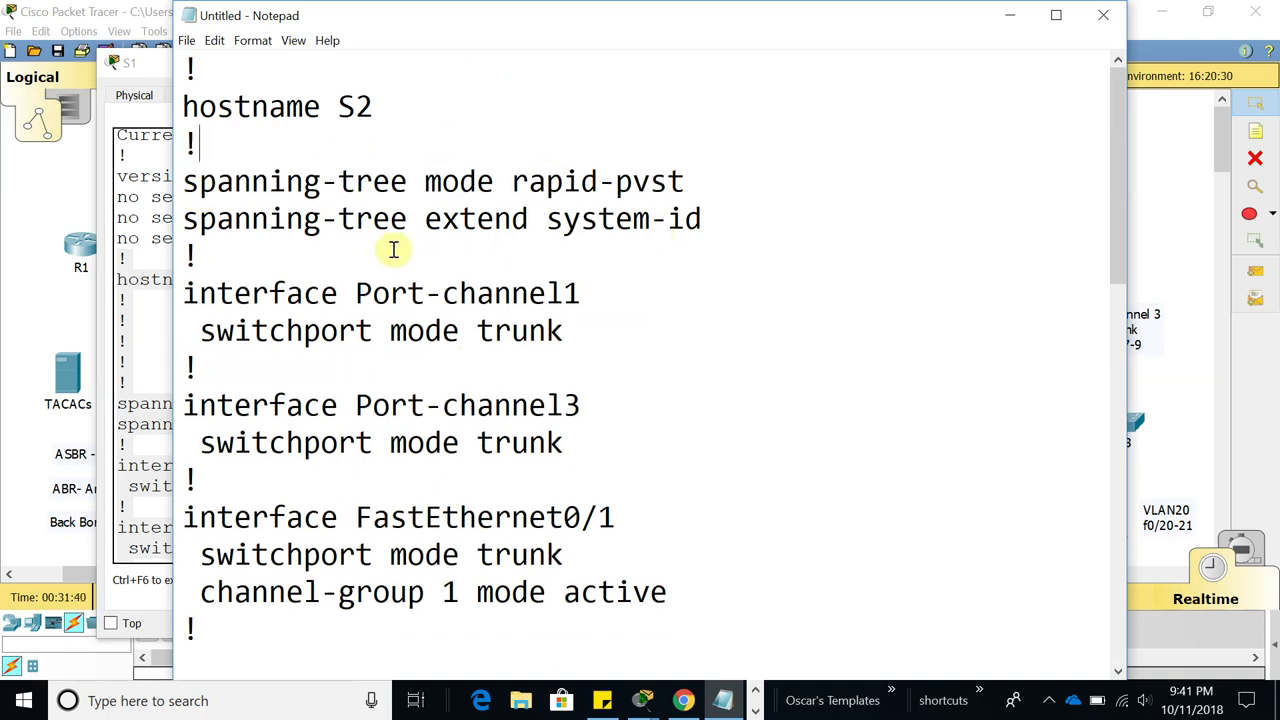
pyautogui.moveTo(709, 219); pyautogui.dragTo(147, 205)
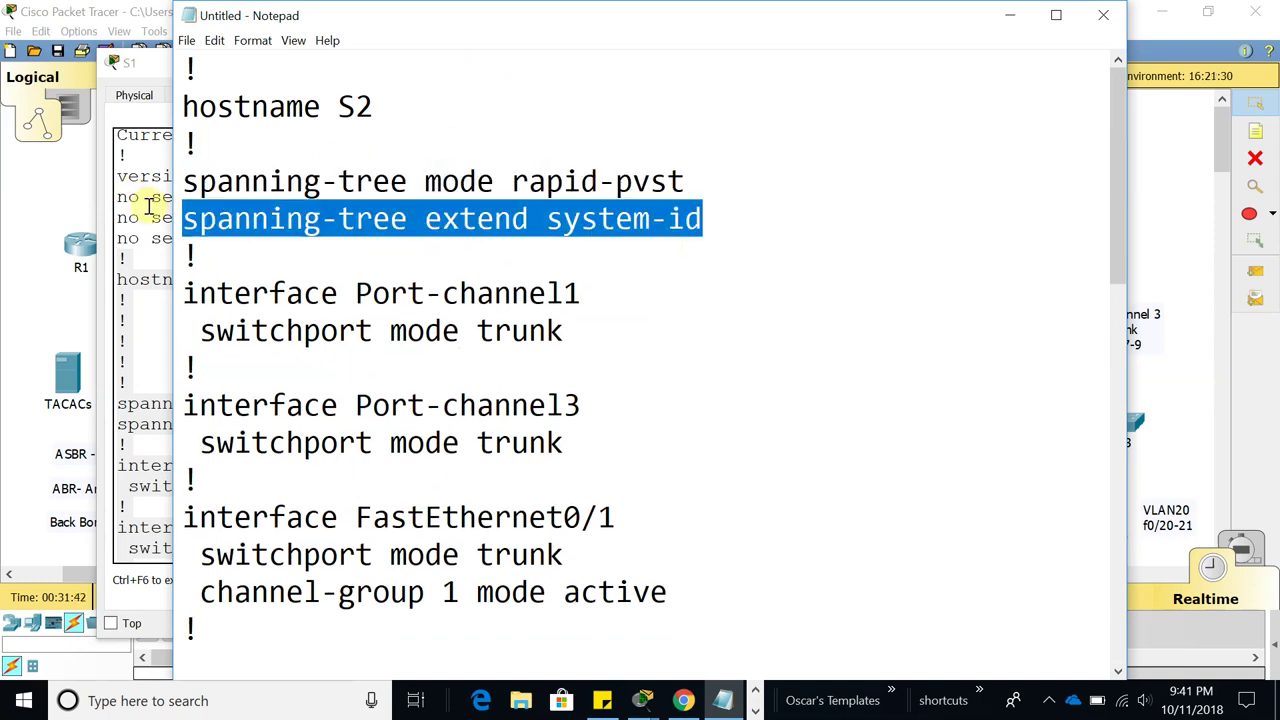
pyautogui.press('BackSpace')
pyautogui.press('BackSpace')
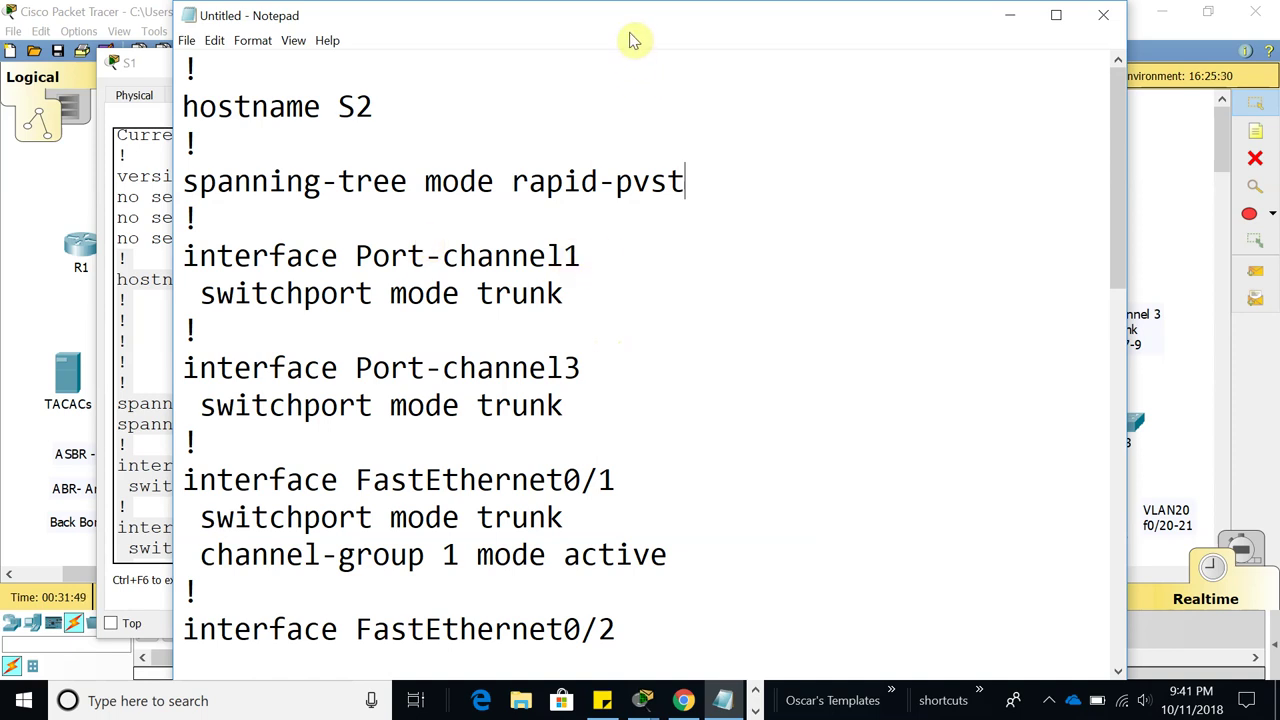
# Arrange the Notepad window beside the switch topology and change interface Port-channel3 to Port-channel2
pyautogui.moveTo(474, 28); pyautogui.dragTo(265, 78)
pyautogui.moveTo(224, 116); pyautogui.dragTo(206, 2)
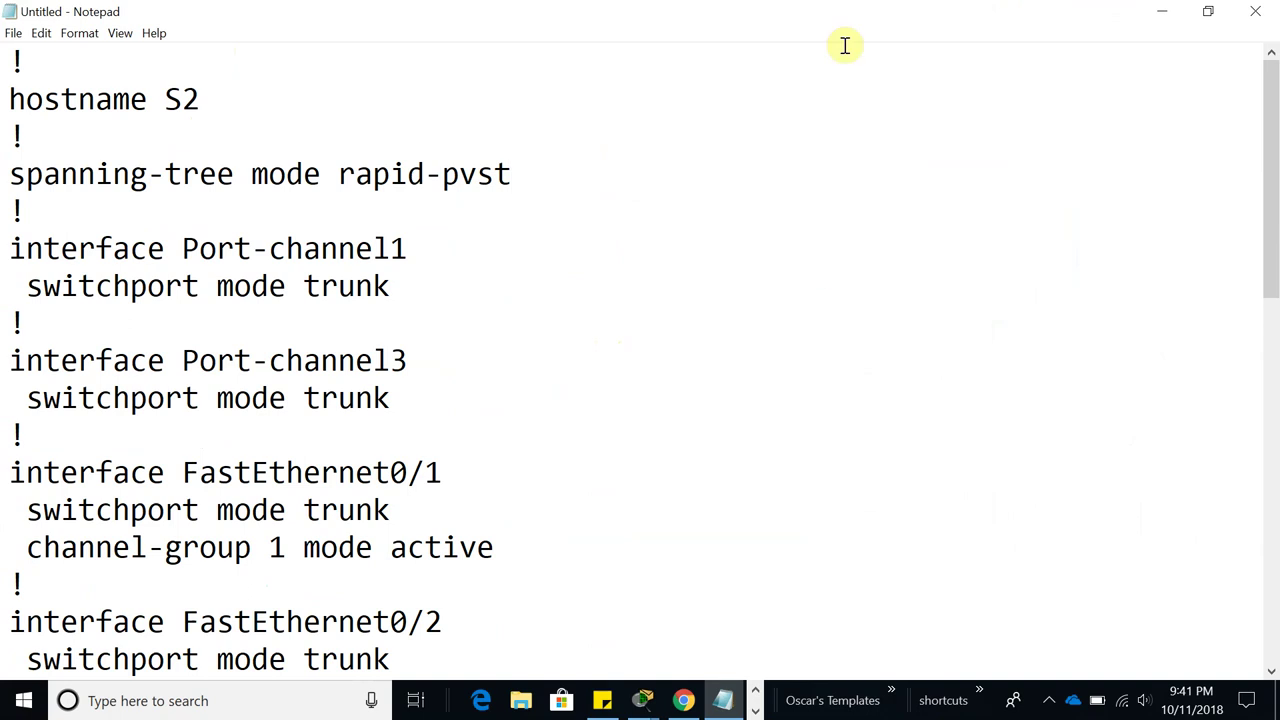
pyautogui.press('super+Down')
pyautogui.moveTo(1030, 318); pyautogui.dragTo(816, 300)
pyautogui.click(491, 265)
pyautogui.click(493, 373)
pyautogui.write('2')
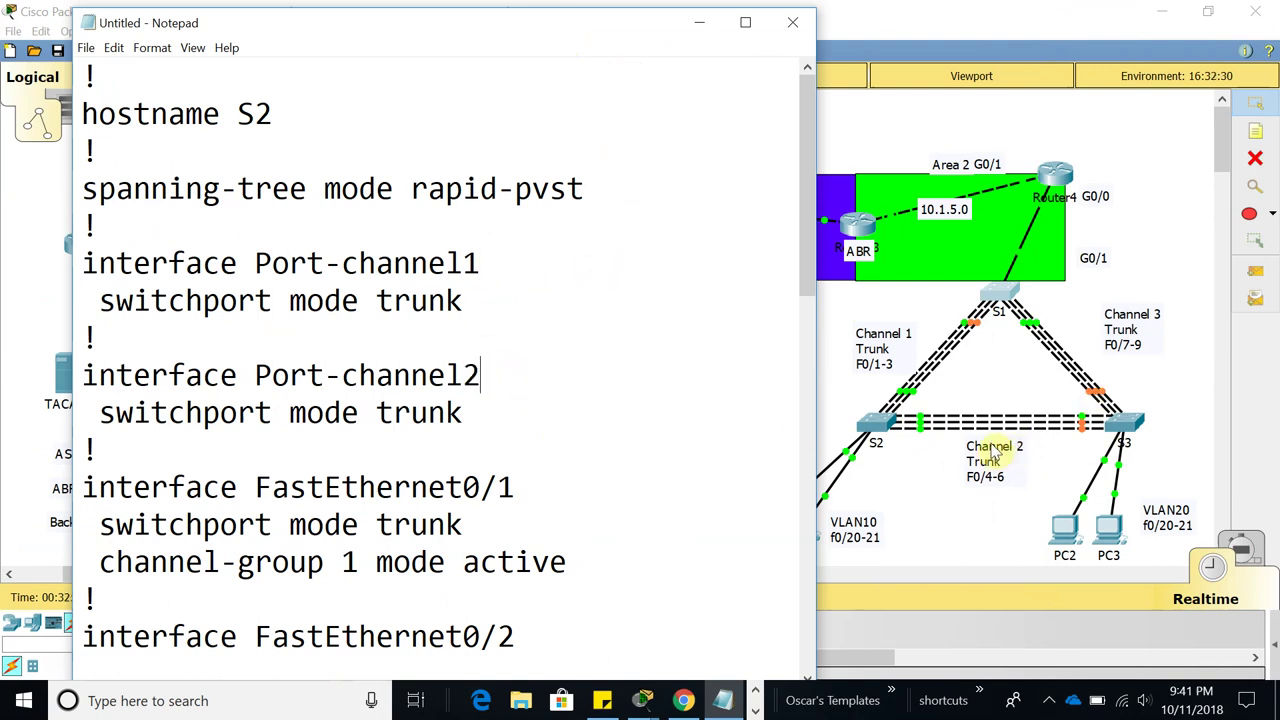
# Examine the FastEthernet interface blocks in the configuration text against the channel port ranges labelled in the topology
pyautogui.scroll(-1, 555, 450)
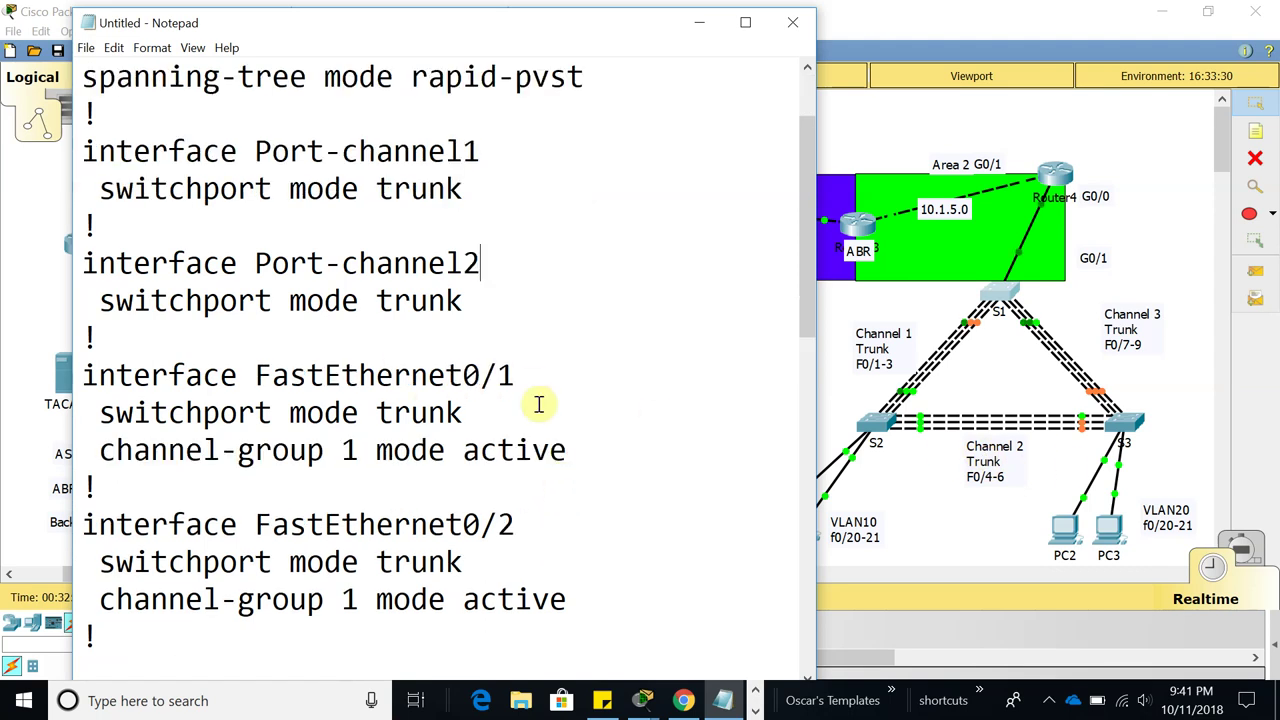
pyautogui.scroll(-3, 525, 470)
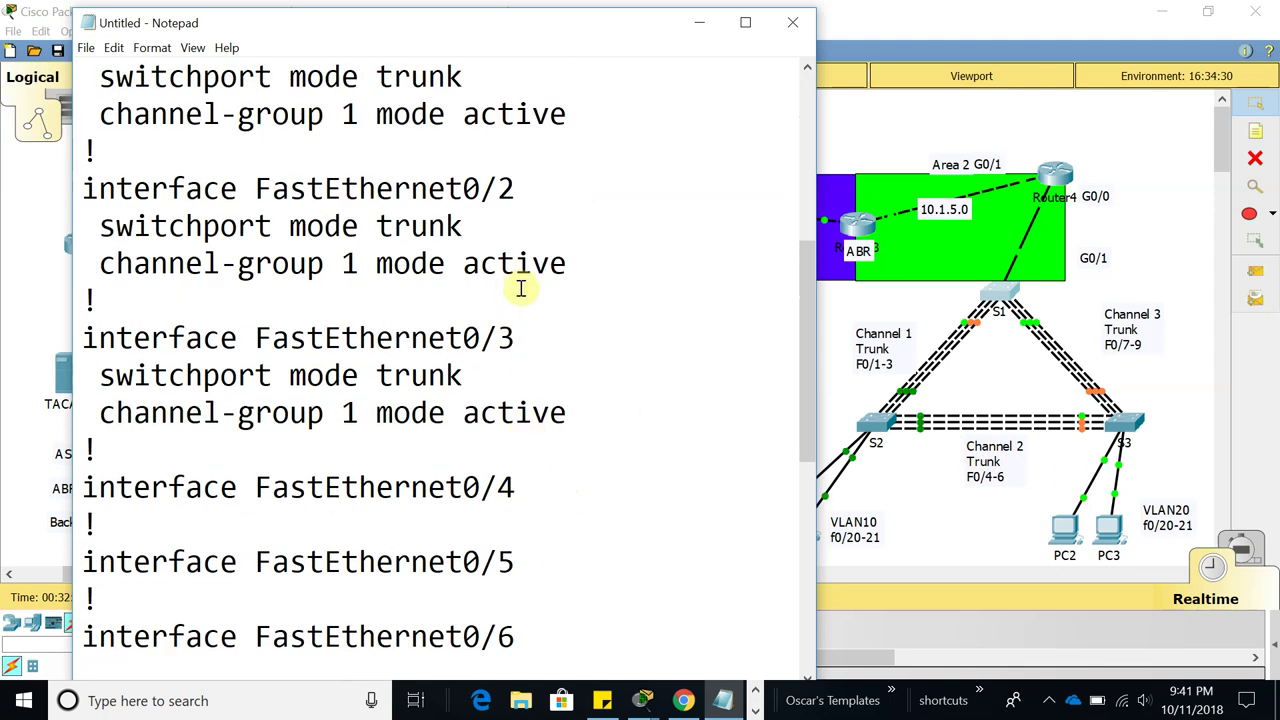
pyautogui.scroll(2, 515, 300)
pyautogui.scroll(-1, 540, 450)
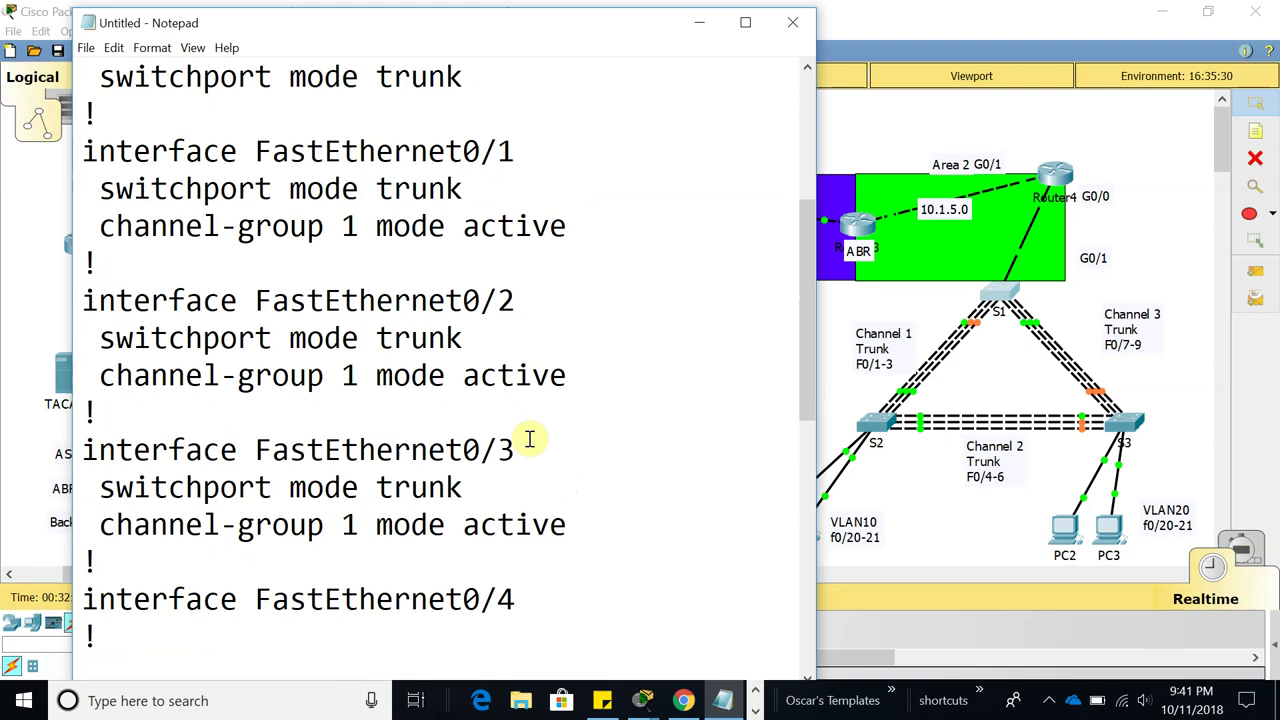
pyautogui.scroll(-2, 529, 440)
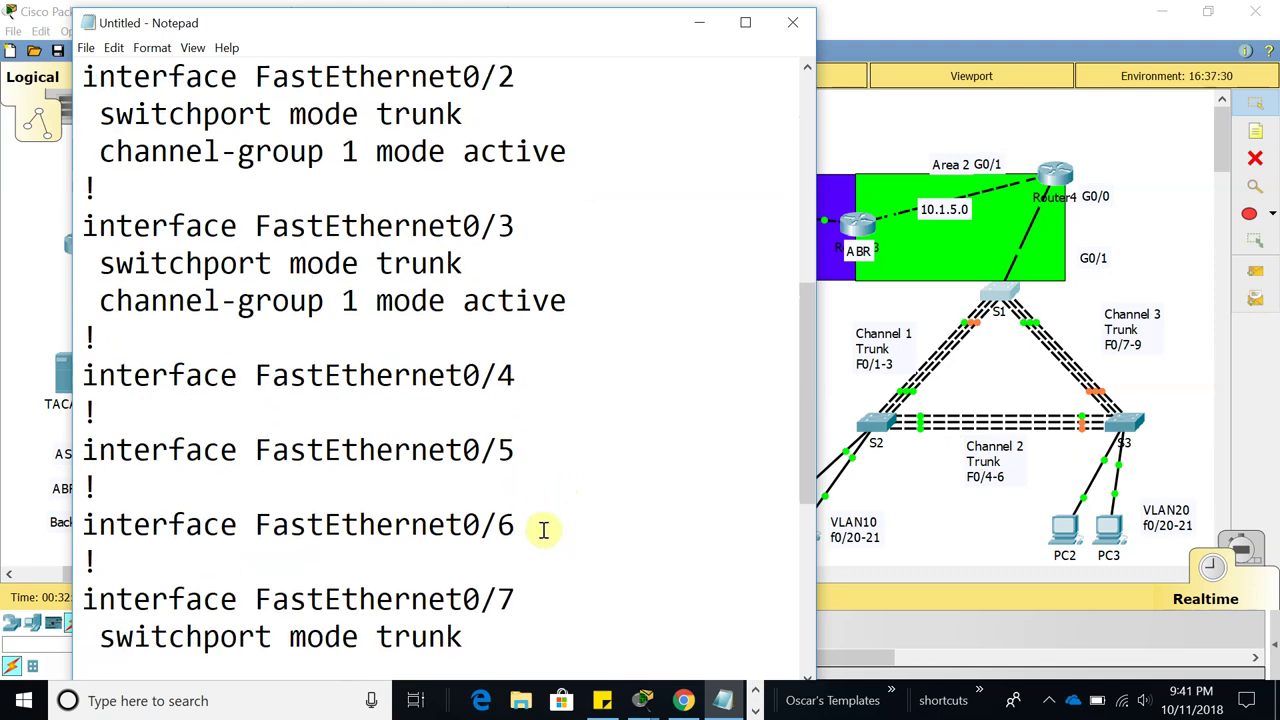
pyautogui.scroll(-1, 541, 529)
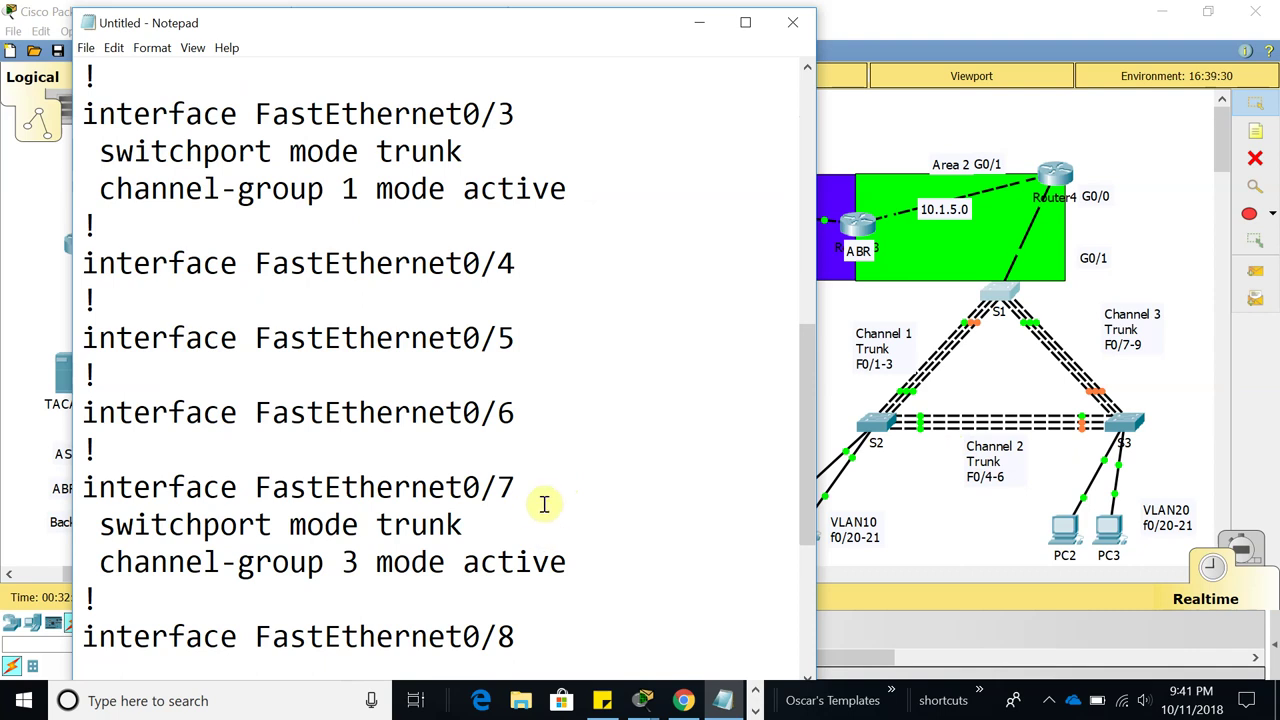
pyautogui.scroll(1, 544, 504)
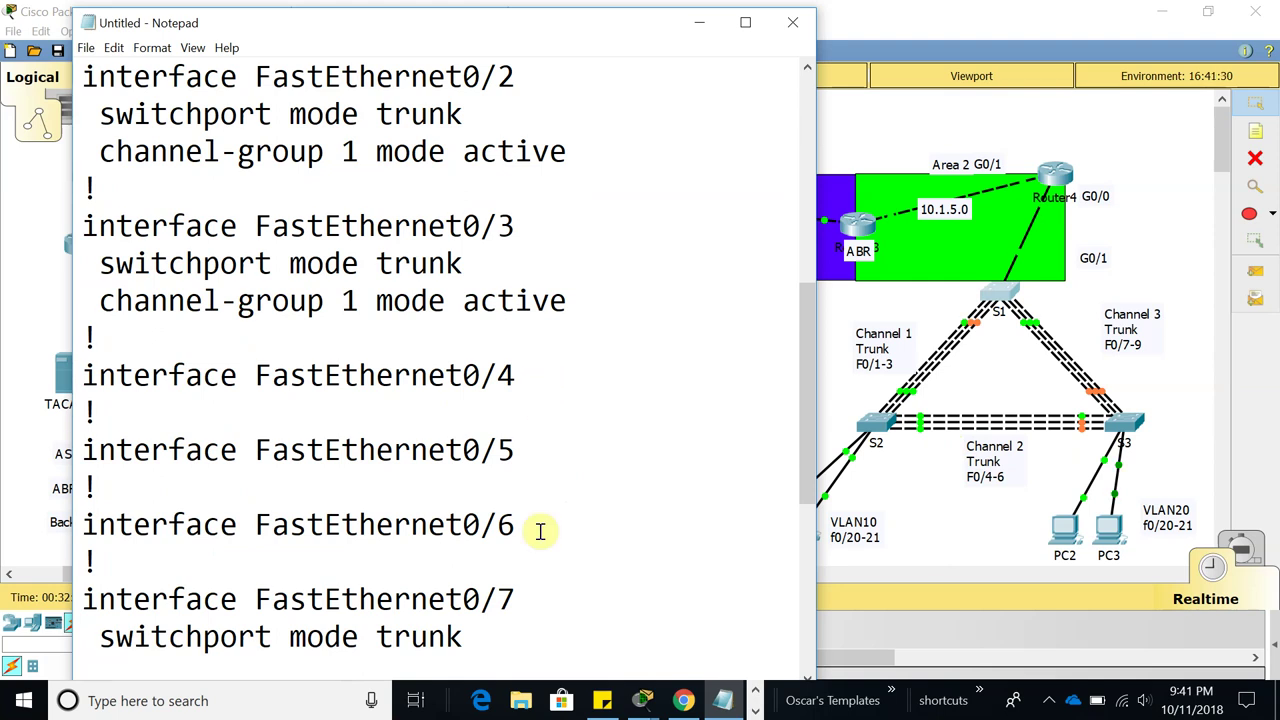
pyautogui.moveTo(515, 524); pyautogui.dragTo(86, 349)
pyautogui.scroll(-2, 200, 418)
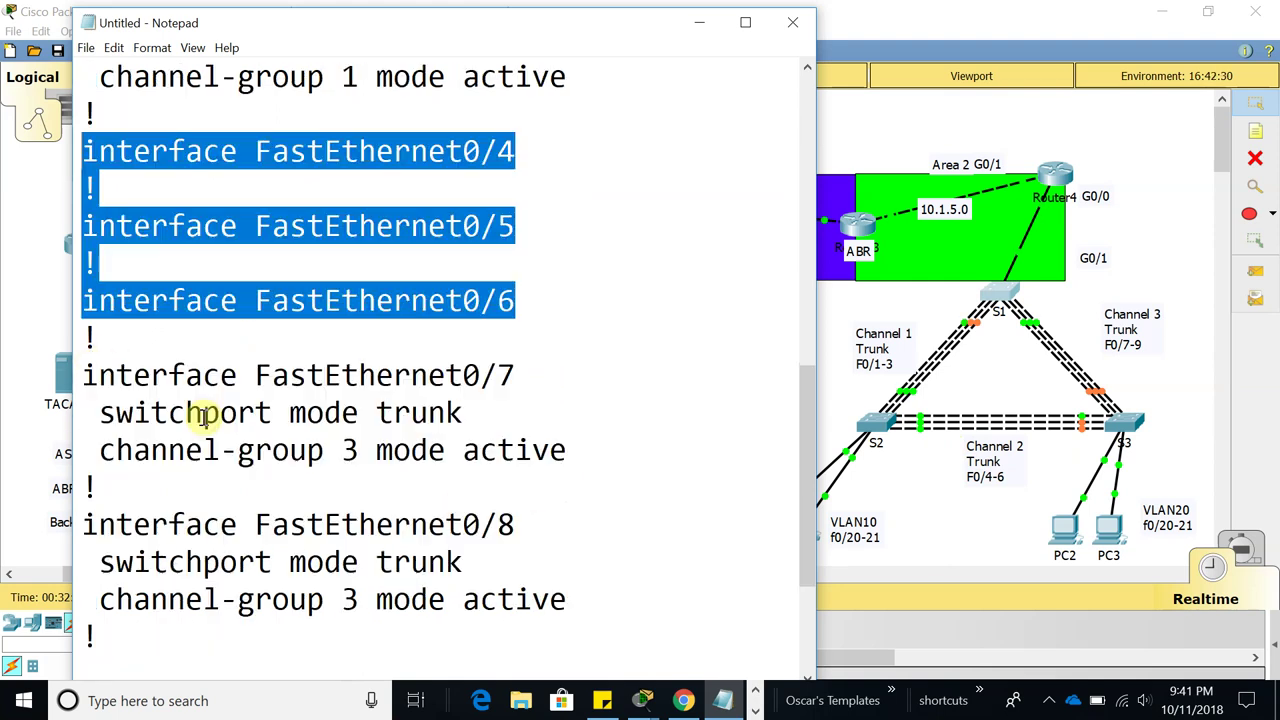
pyautogui.click(290, 300)
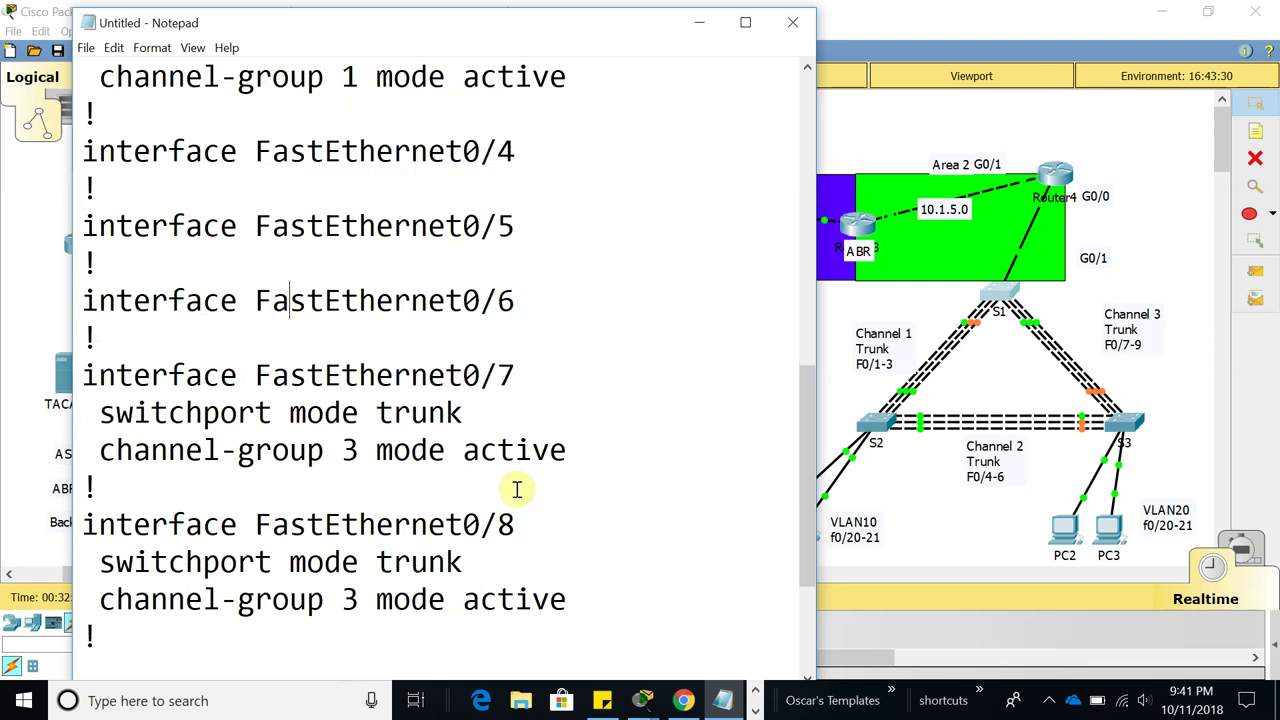
# Renumber the channel-group 3 interface blocks FastEthernet0/7, 0/8 and 0/9 as FastEthernet0/4, 0/5 and 0/6
pyautogui.click(530, 378)
pyautogui.press('BackSpace')
pyautogui.write('4')
pyautogui.click(570, 520)
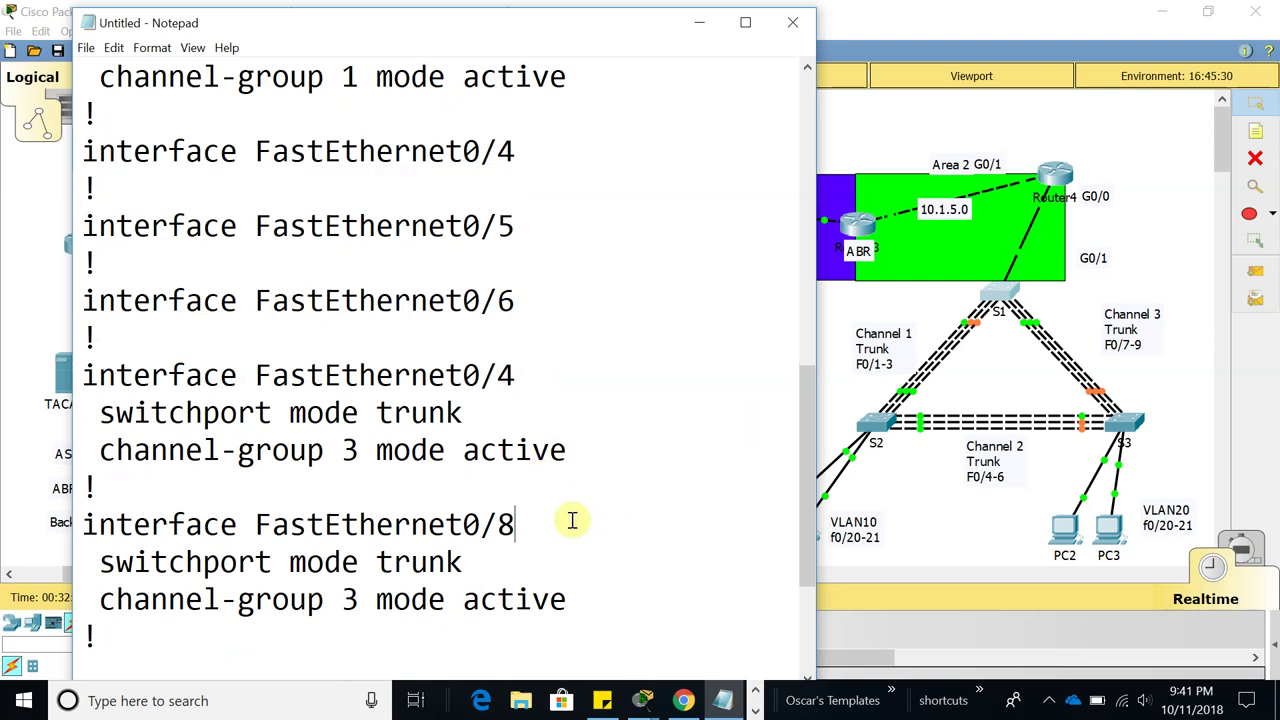
pyautogui.write('5')
pyautogui.scroll(-1, 571, 523)
pyautogui.click(542, 563)
pyautogui.press('BackSpace')
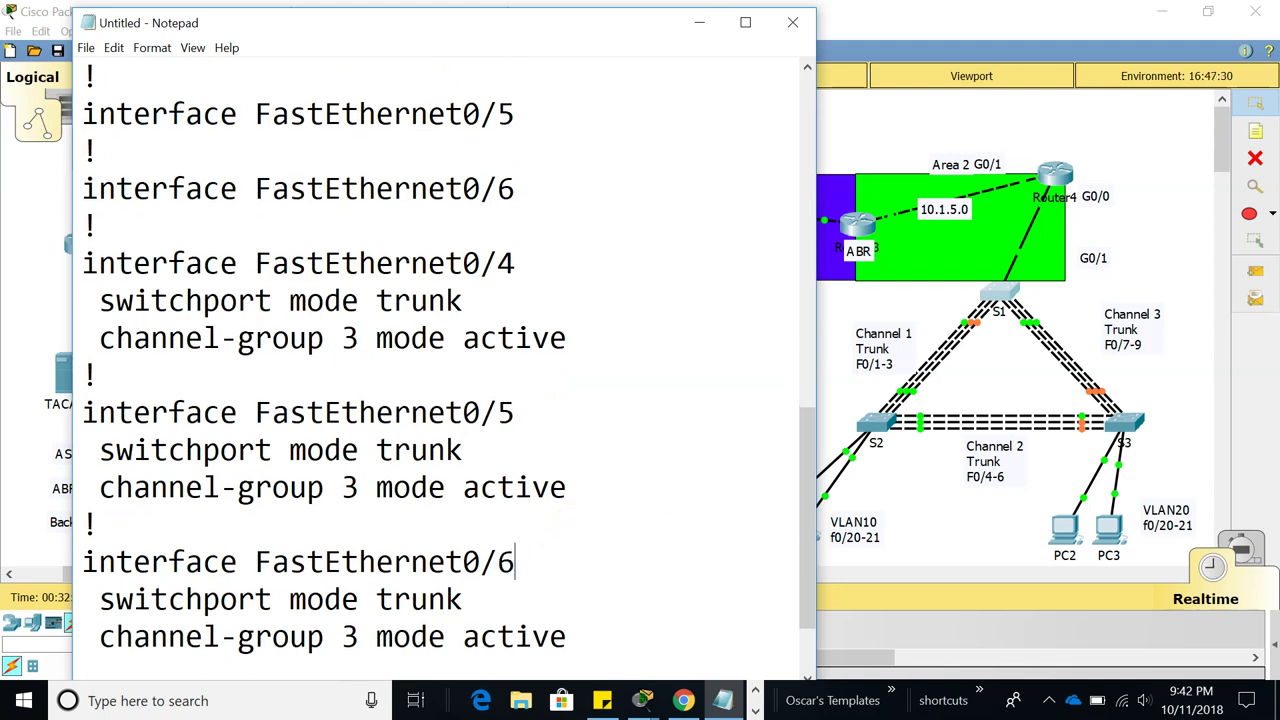
# Delete the empty FastEthernet0/4 to 0/6 entries and put an exclamation-mark separator before the configured FastEthernet0/4 block
pyautogui.scroll(2, 528, 516)
pyautogui.moveTo(185, 449); pyautogui.dragTo(84, 226)
pyautogui.press('Delete')
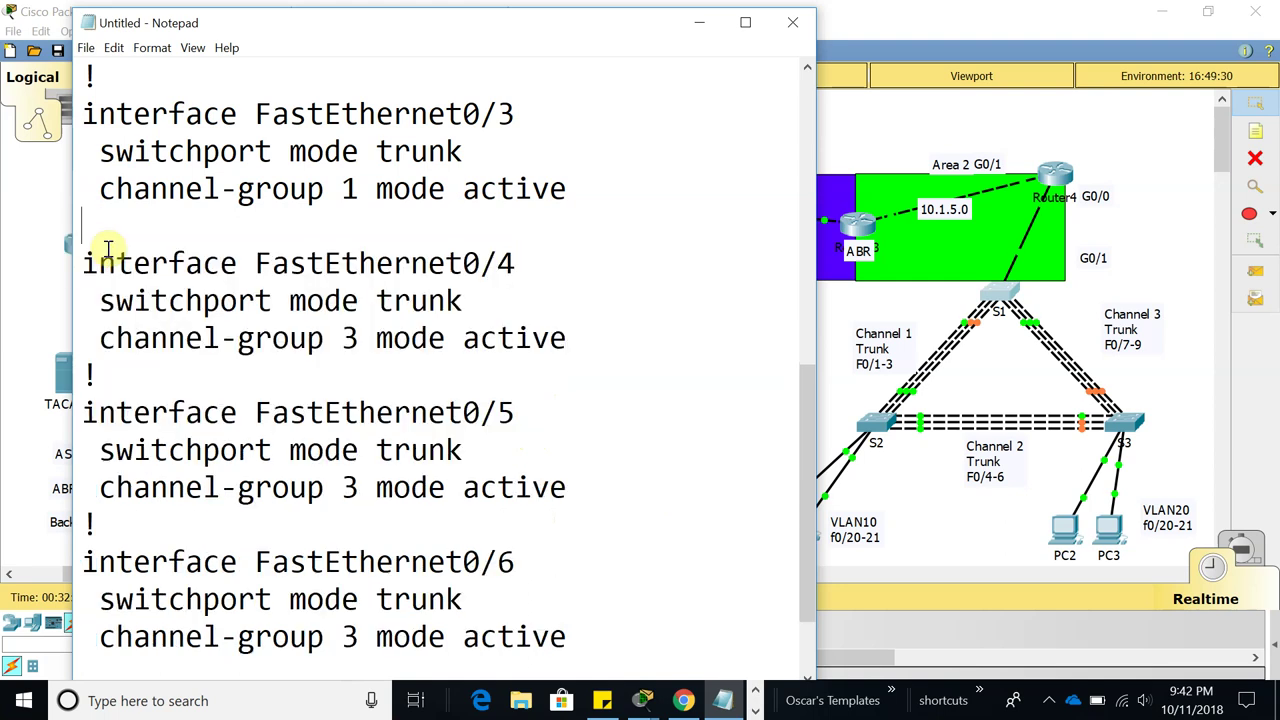
pyautogui.write('!')
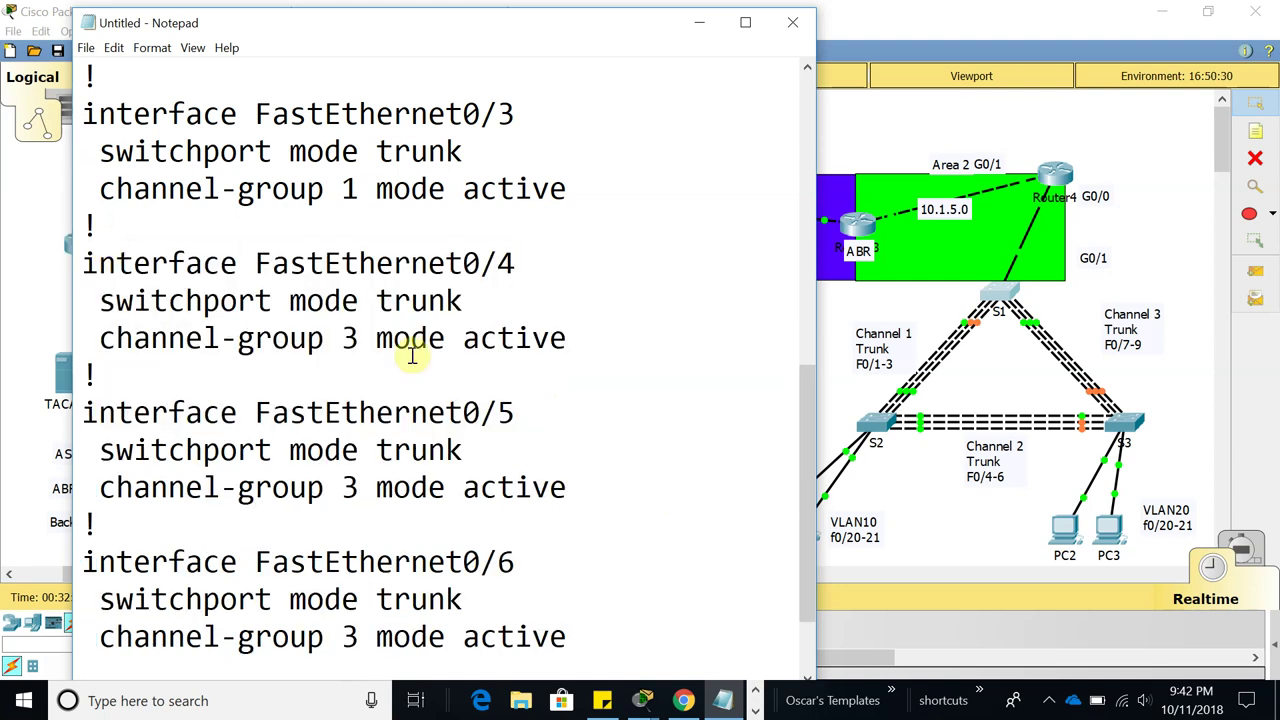
pyautogui.scroll(-1, 400, 338)
pyautogui.scroll(3, 398, 340)
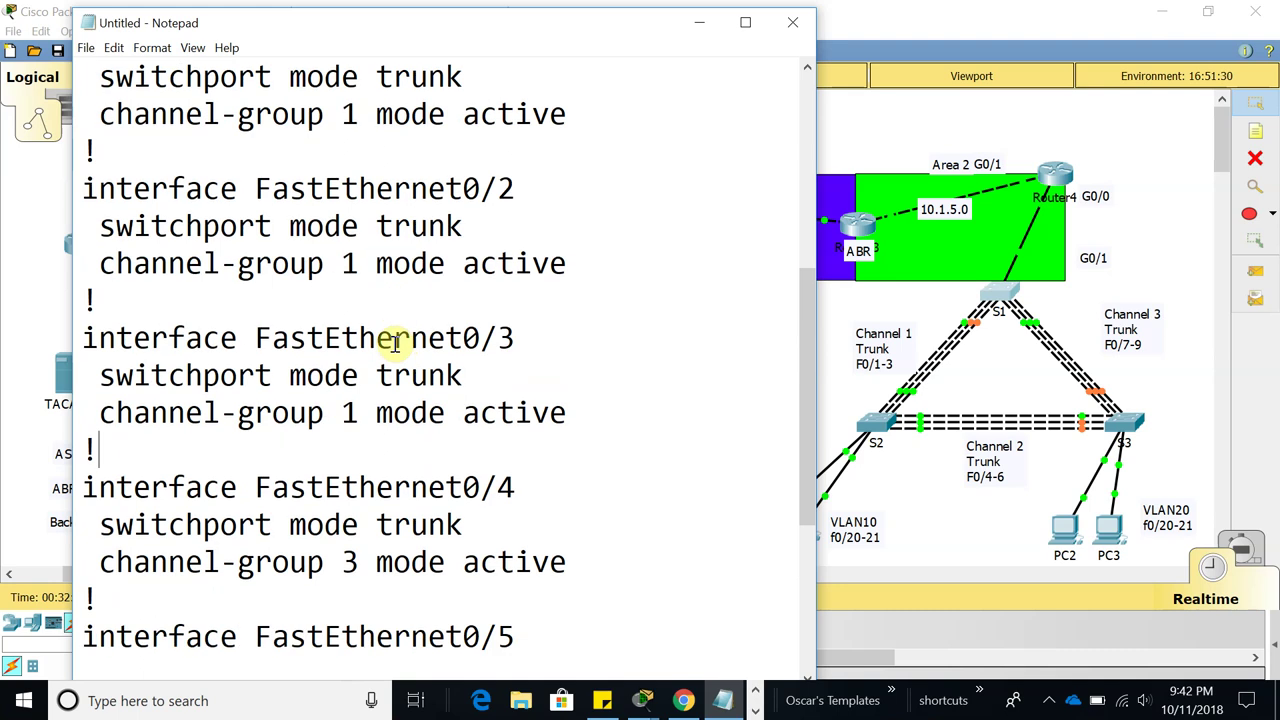
pyautogui.scroll(4, 395, 341)
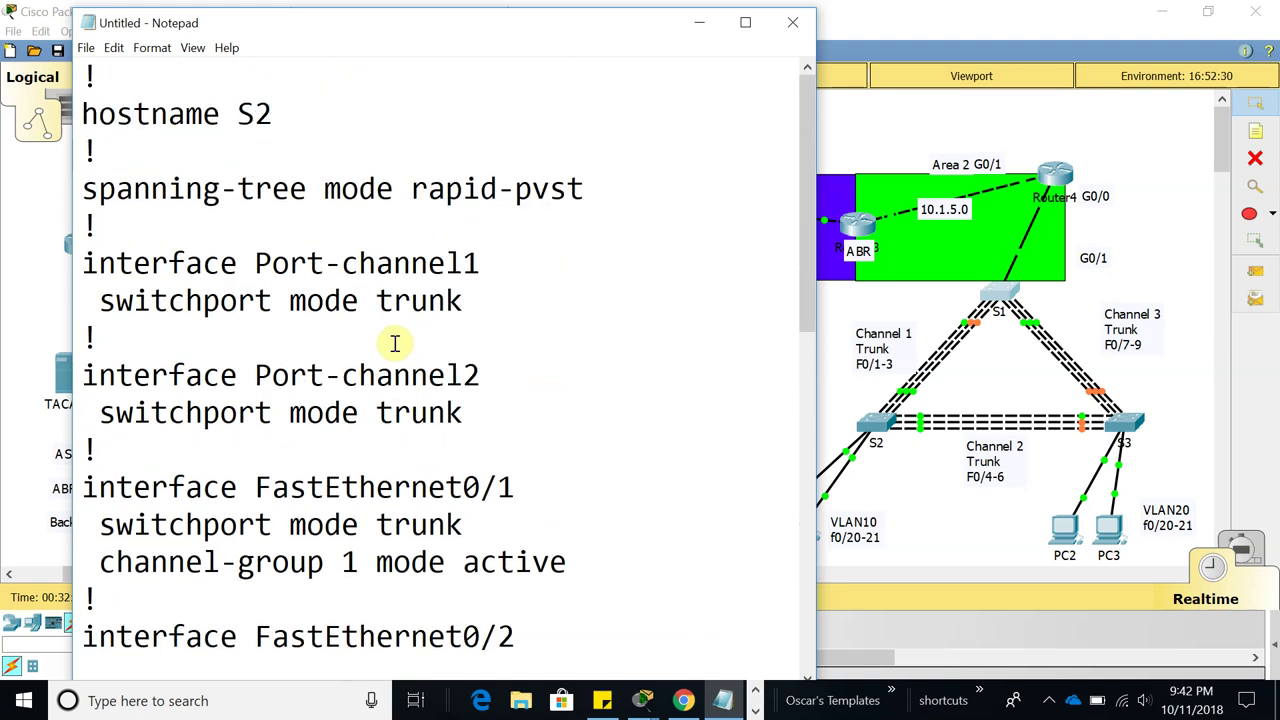
# Add the lines vtp mode client and vtp domain cisco, closed by an exclamation-mark separator, after the spanning-tree section of the S2 text
pyautogui.click(363, 221)
pyautogui.press('Return')
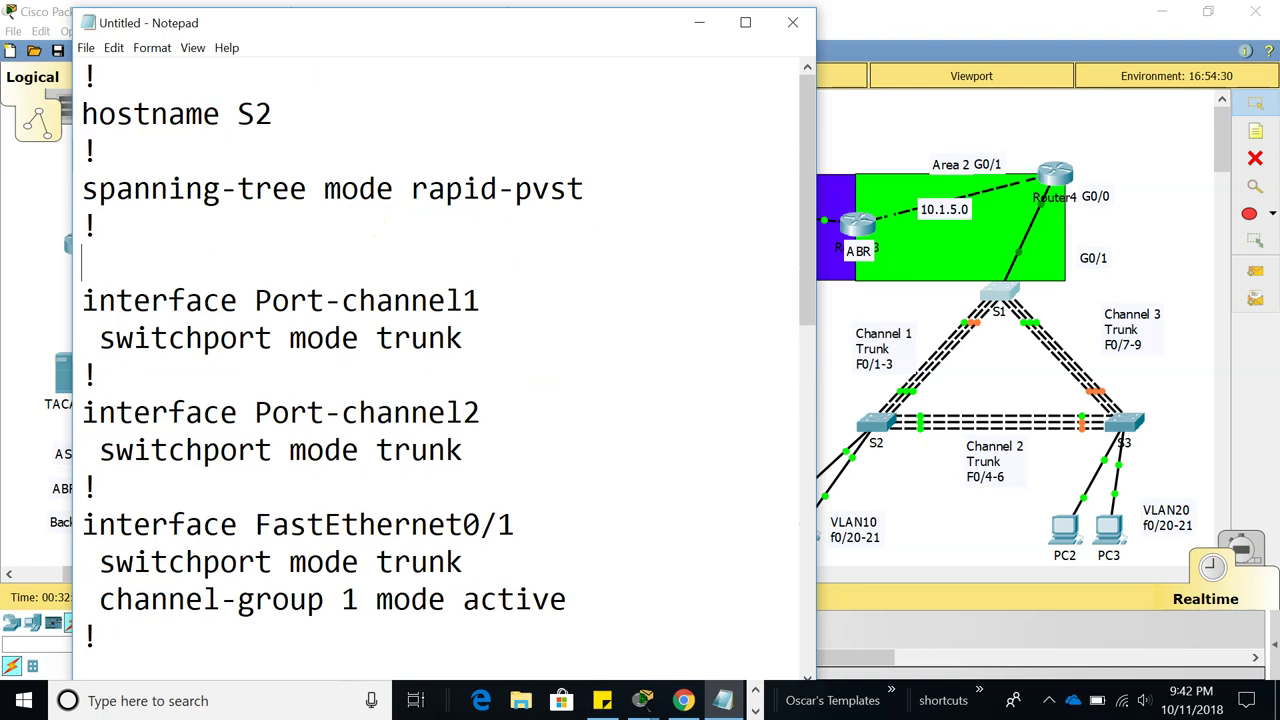
pyautogui.click(363, 221)
pyautogui.press('Return')
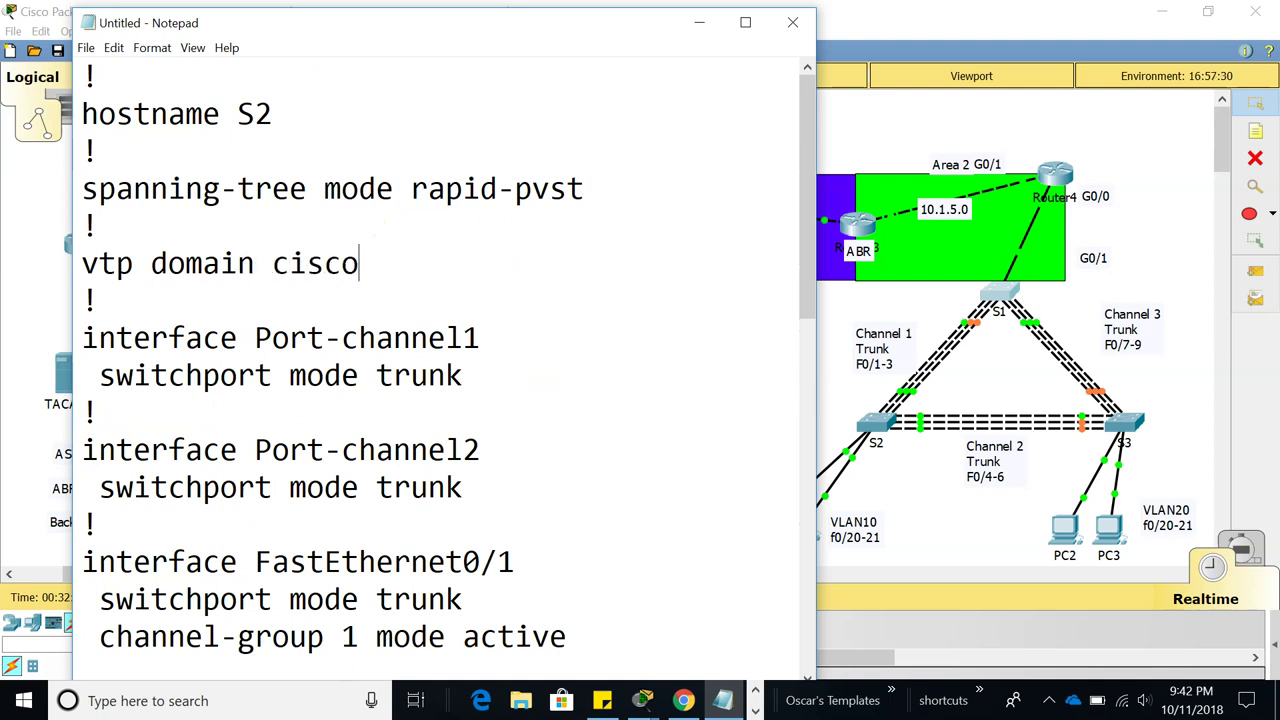
pyautogui.click(363, 221)
pyautogui.press('Return')
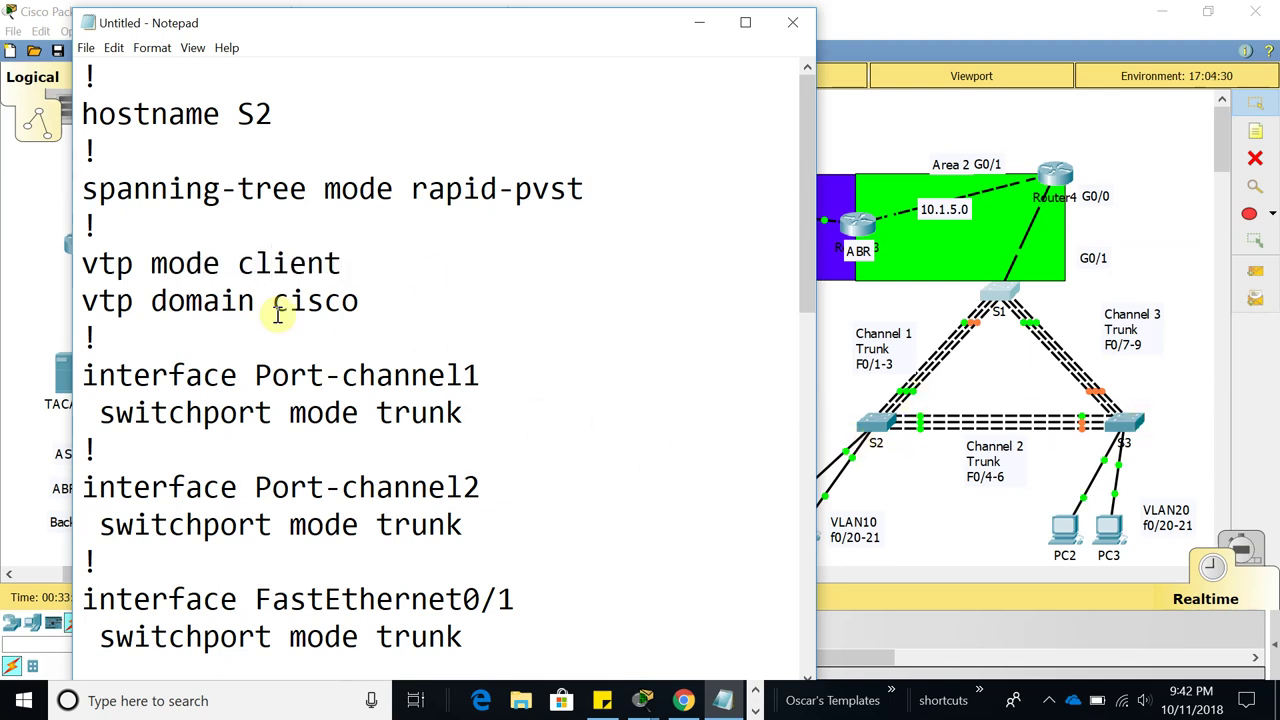
# Put a closing exclamation-mark separator after the FastEthernet0/6 block at the end of the configuration text
pyautogui.scroll(-3, 434, 380)
pyautogui.scroll(-5, 434, 380)
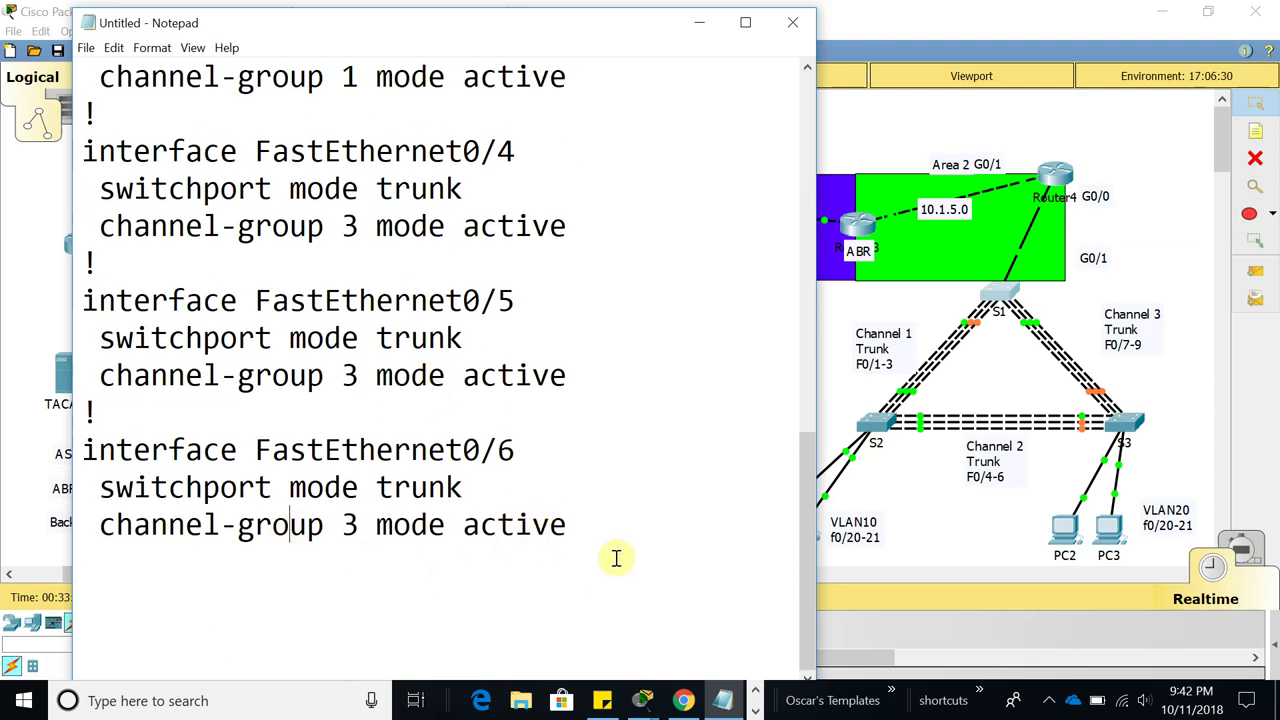
pyautogui.write('!')
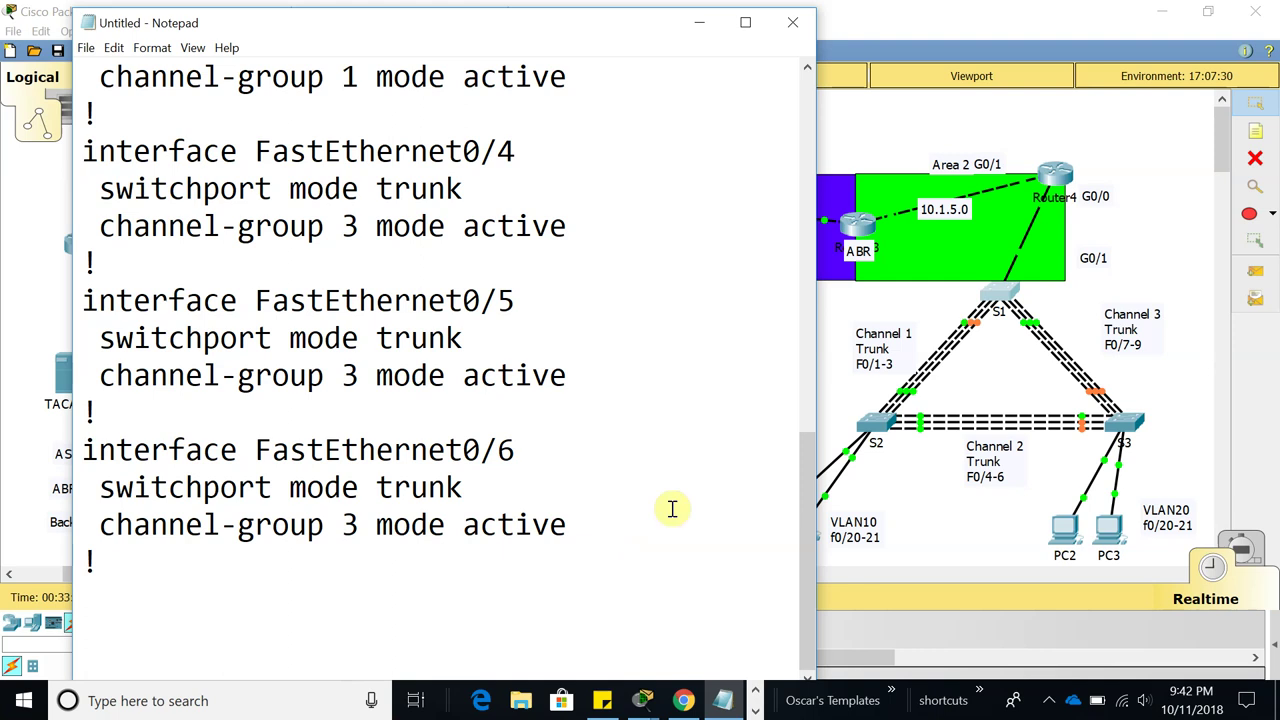
# Check the port-channel and interface blocks, and set the channel-group number to 2 for FastEthernet0/4, 0/5 and 0/6
pyautogui.scroll(2, 512, 383)
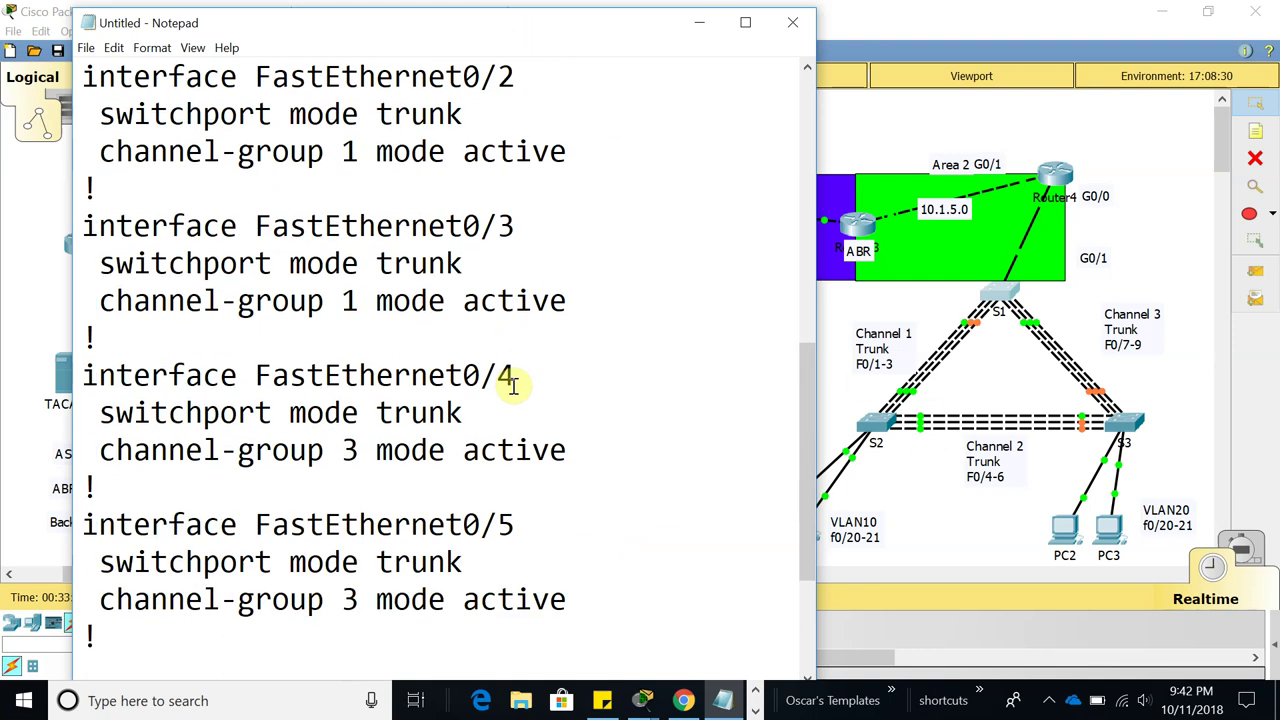
pyautogui.scroll(6, 512, 383)
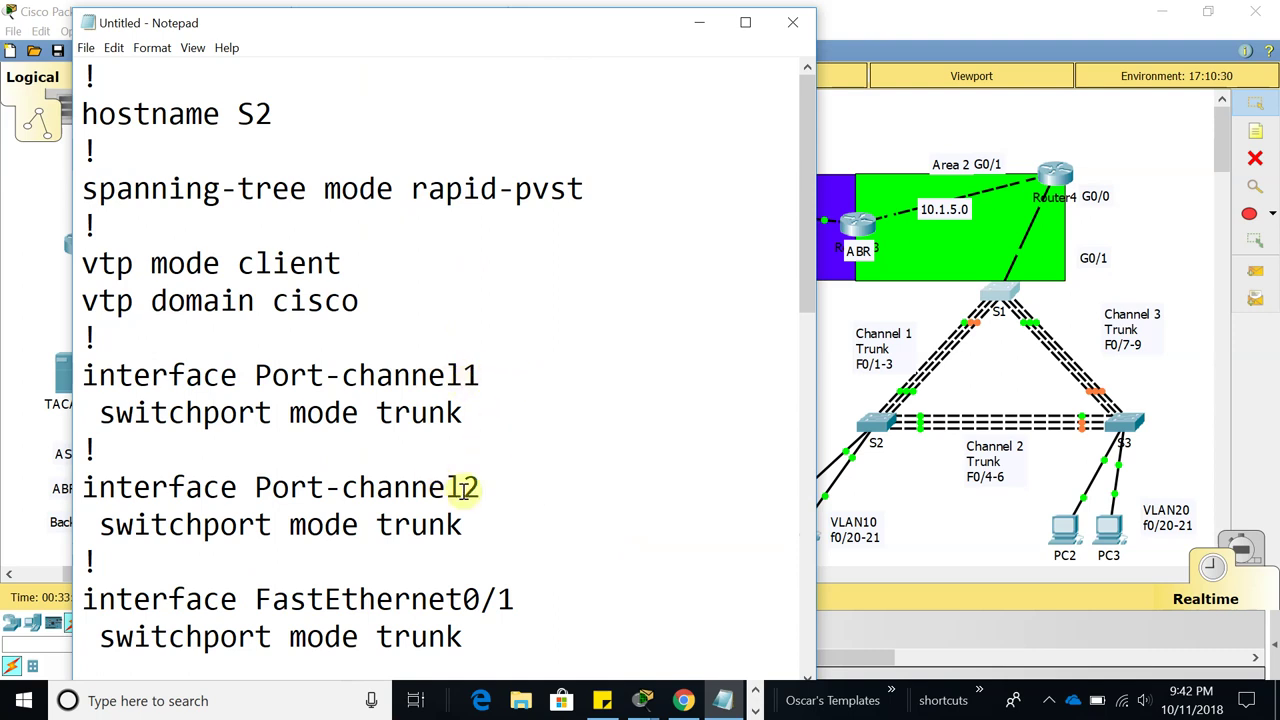
pyautogui.scroll(-2, 471, 488)
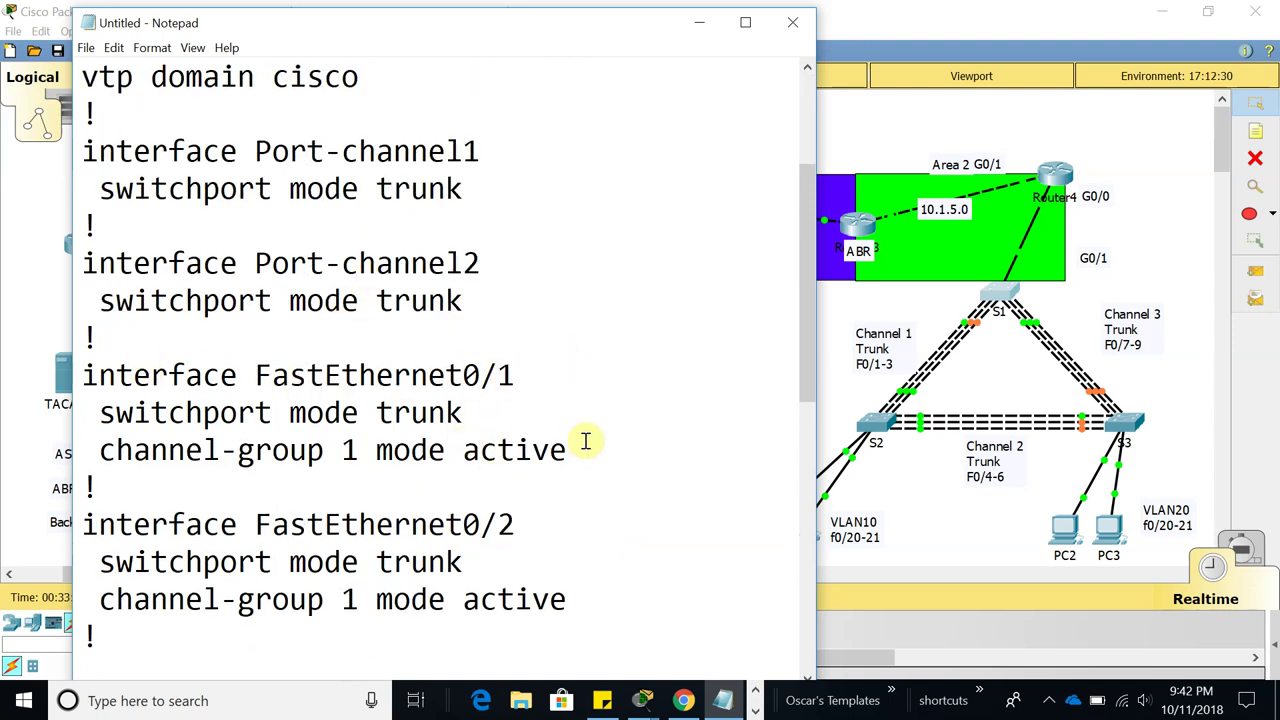
pyautogui.scroll(-4, 511, 497)
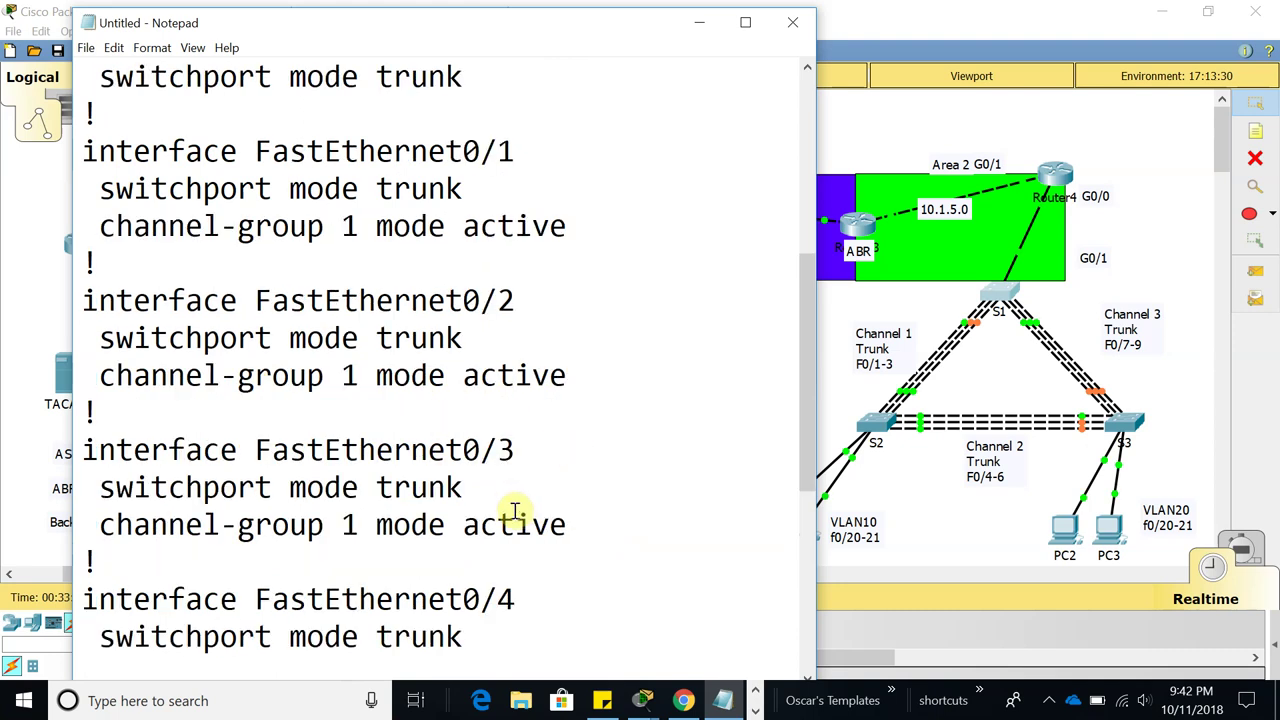
pyautogui.scroll(-1, 462, 449)
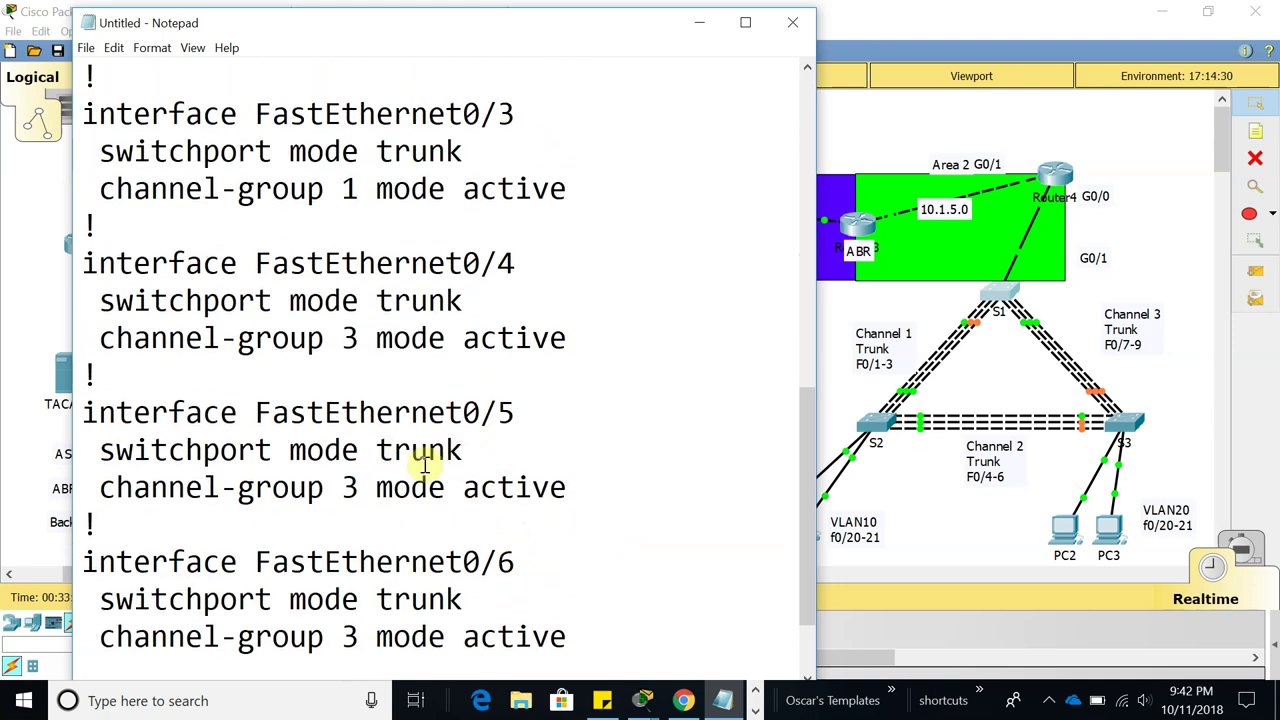
pyautogui.click(352, 338)
pyautogui.press('BackSpace')
pyautogui.write('2')
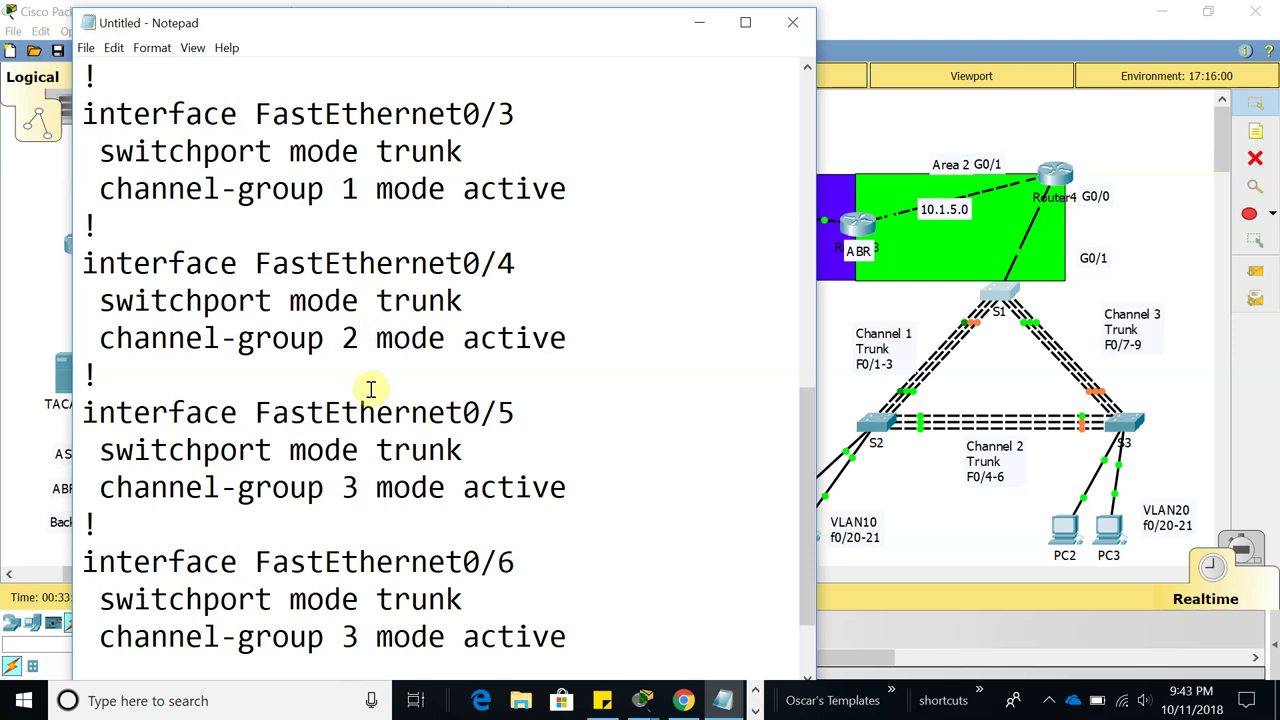
pyautogui.click(361, 487)
pyautogui.press('BackSpace')
pyautogui.write('2')
pyautogui.scroll(-1, 388, 464)
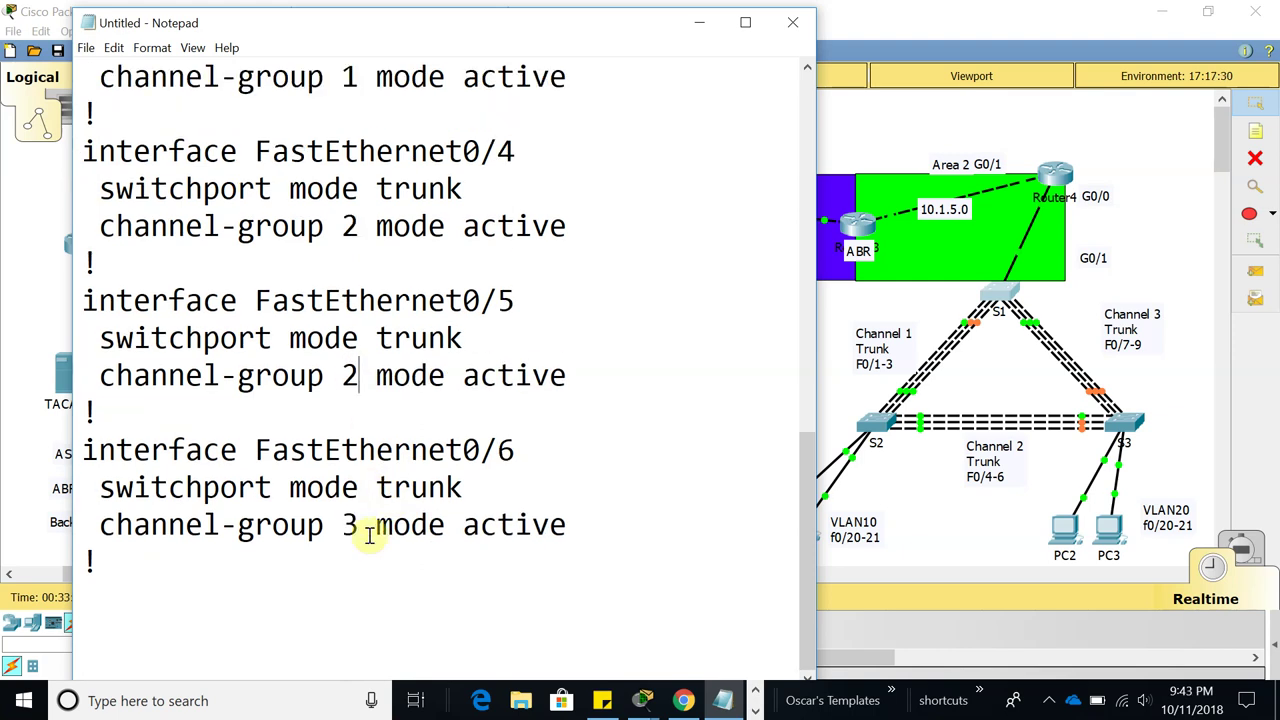
pyautogui.press('BackSpace')
pyautogui.write('2')
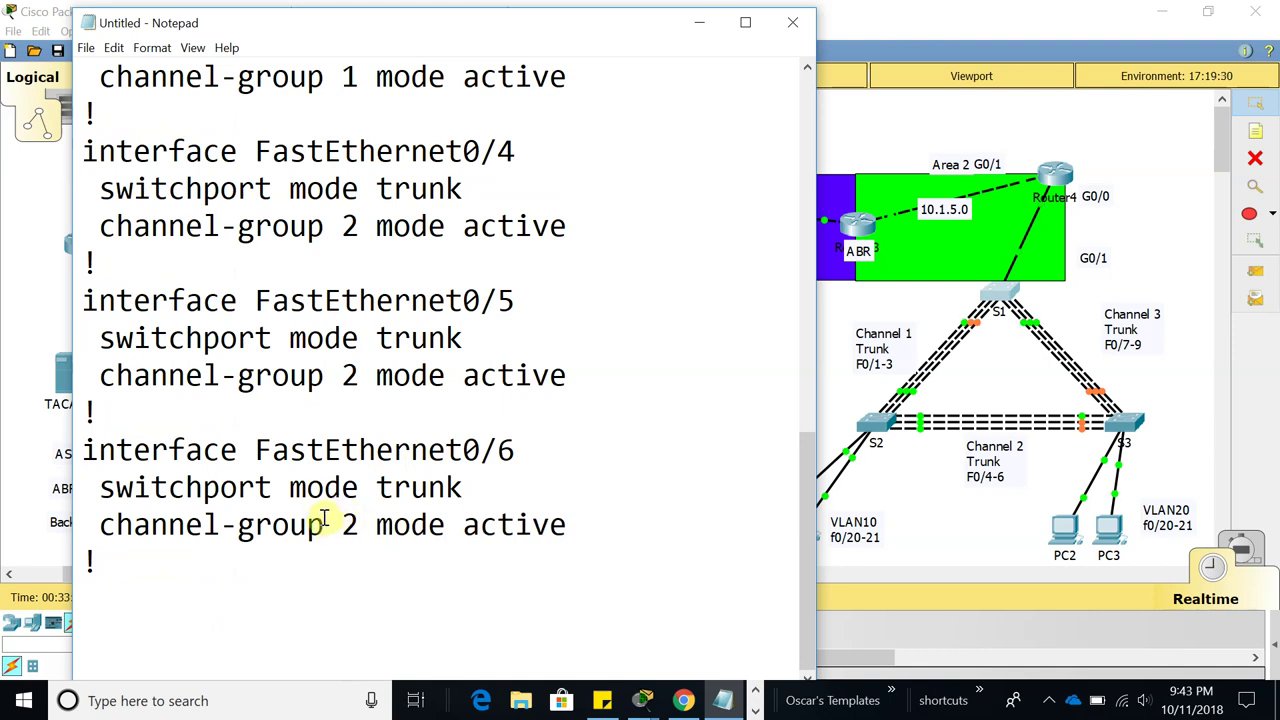
# Select and copy the complete S2 configuration text
pyautogui.scroll(9, 310, 530)
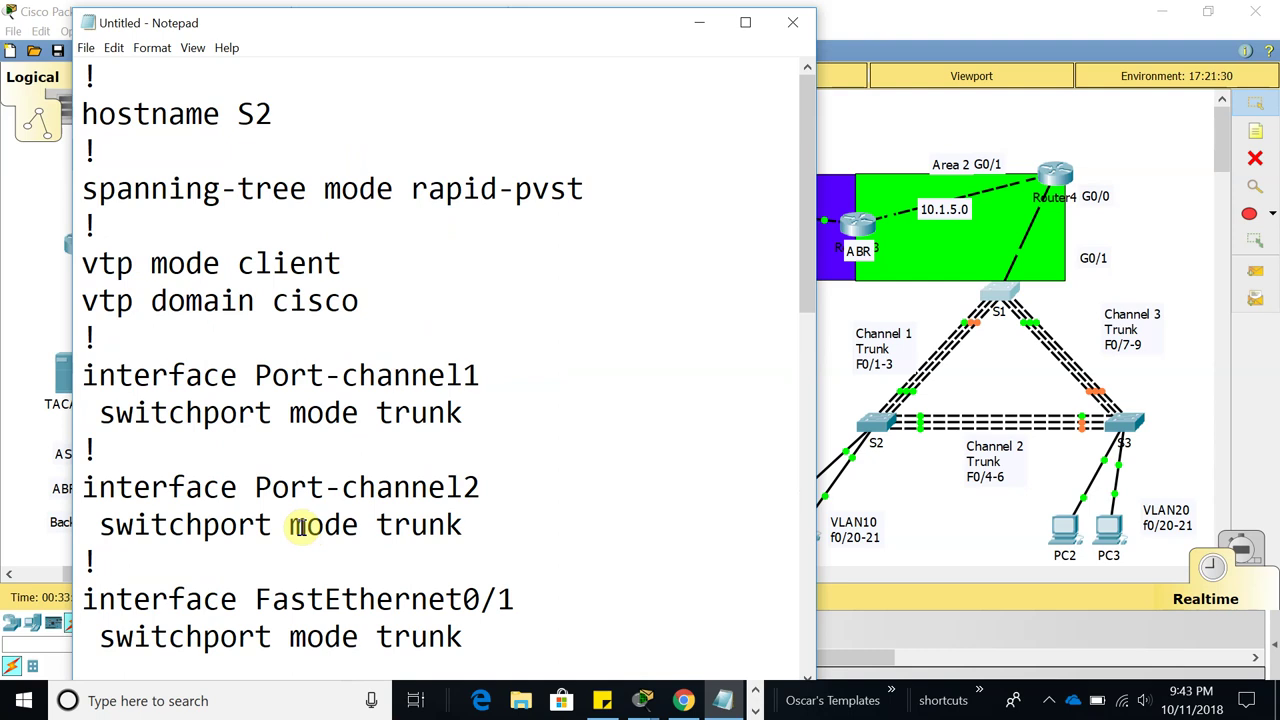
pyautogui.click(324, 377)
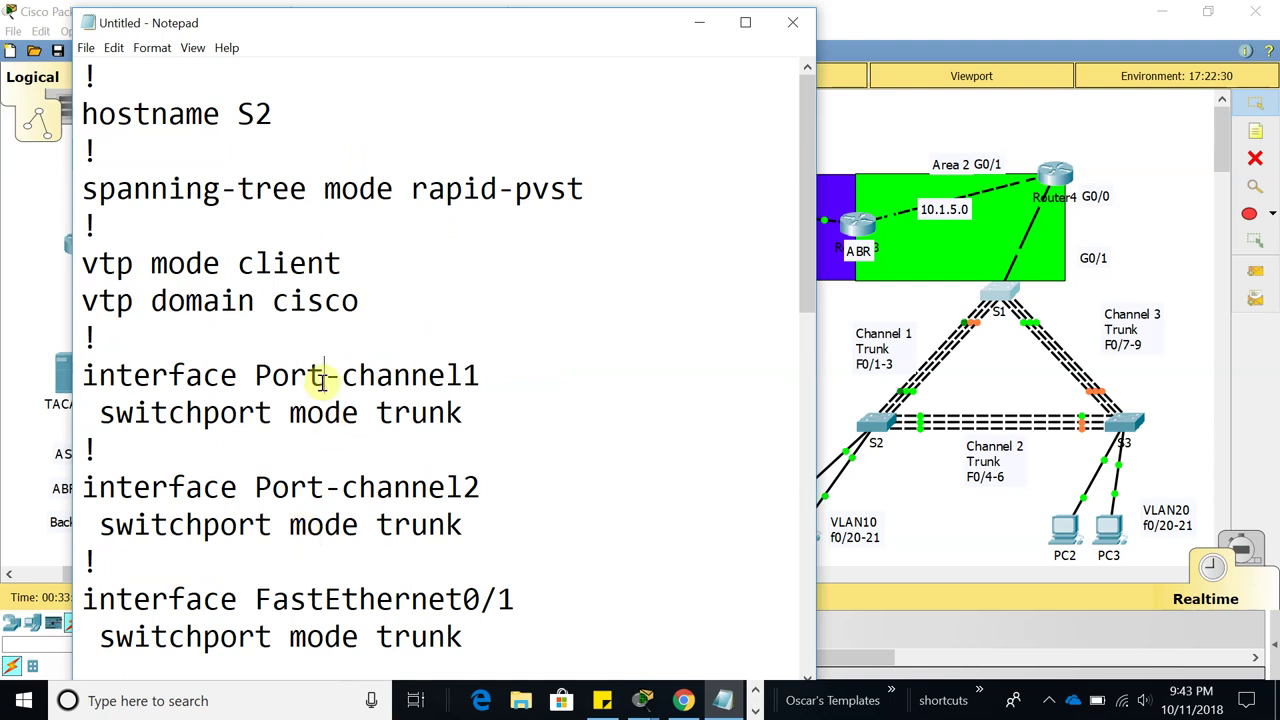
pyautogui.hotkey('ctrl', 'a')
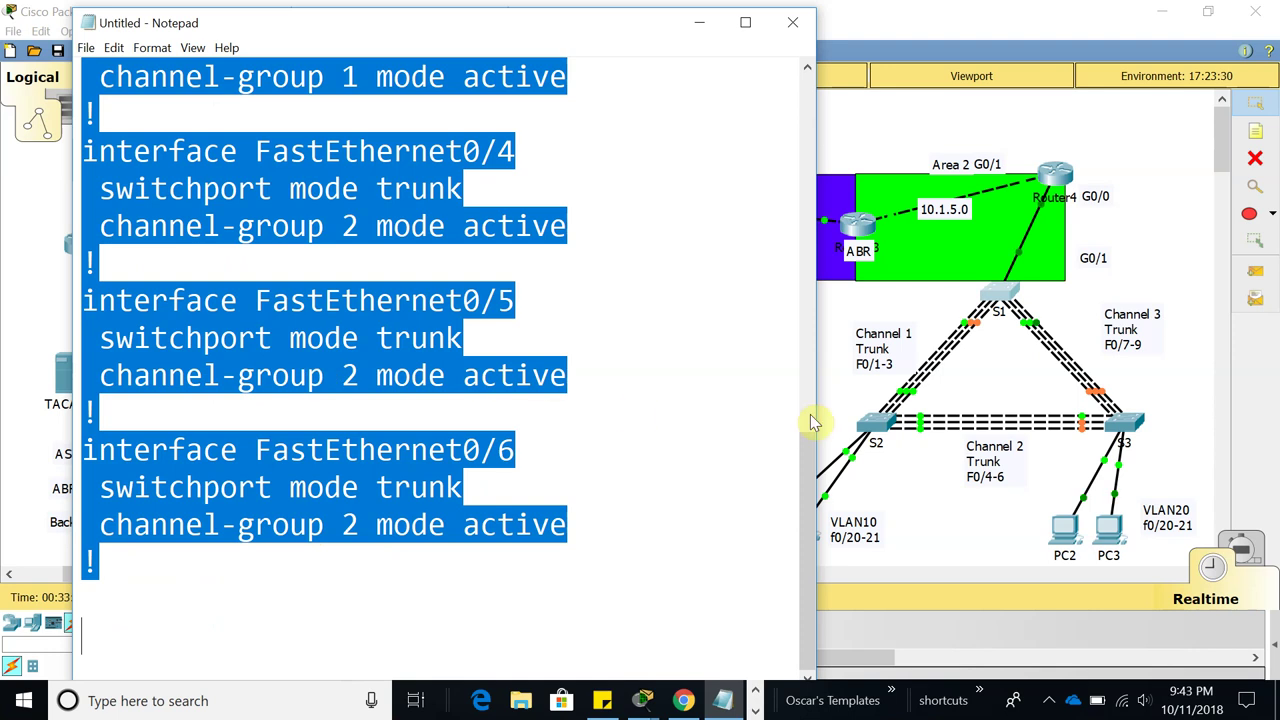
# Open switch S2's command line in Packet Tracer, with its device window enlarged and placed beside the switch topology
pyautogui.click(840, 382)
pyautogui.click(874, 428)
pyautogui.moveTo(645, 138); pyautogui.dragTo(373, 95)
pyautogui.moveTo(695, 168); pyautogui.dragTo(701, 168)
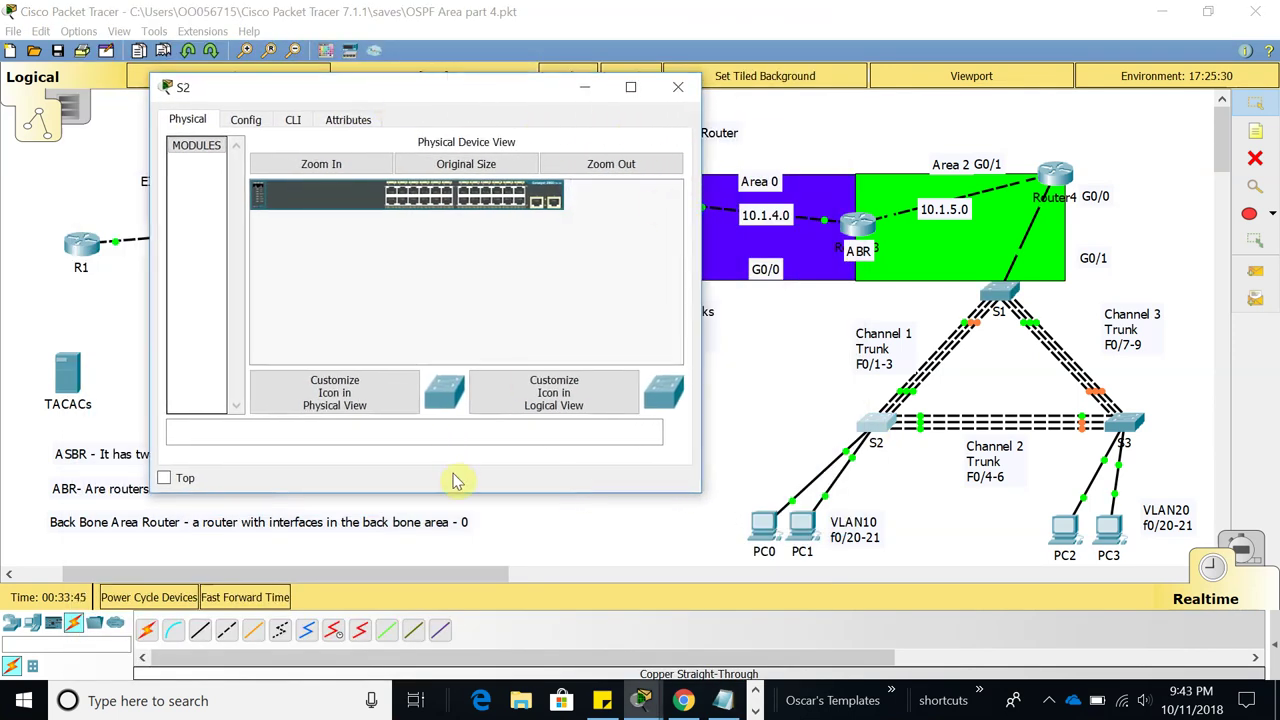
pyautogui.moveTo(453, 494); pyautogui.dragTo(457, 612)
pyautogui.moveTo(148, 371); pyautogui.dragTo(20, 330)
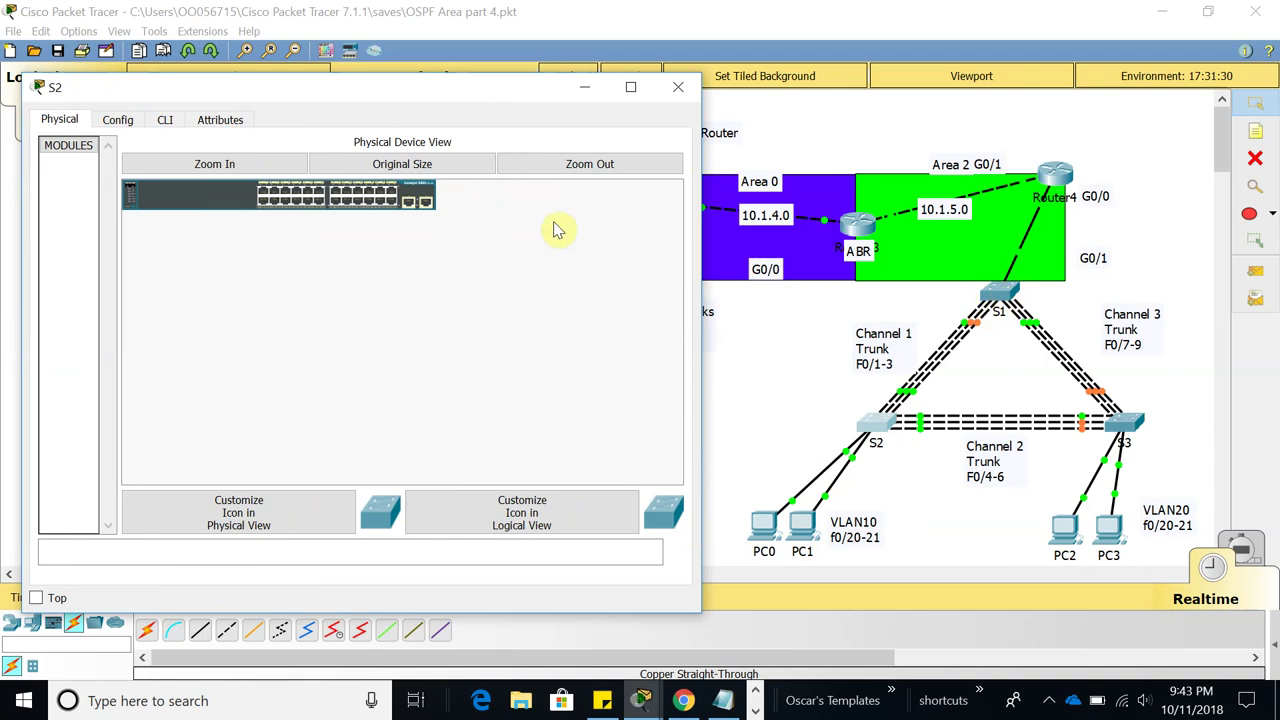
pyautogui.click(165, 119)
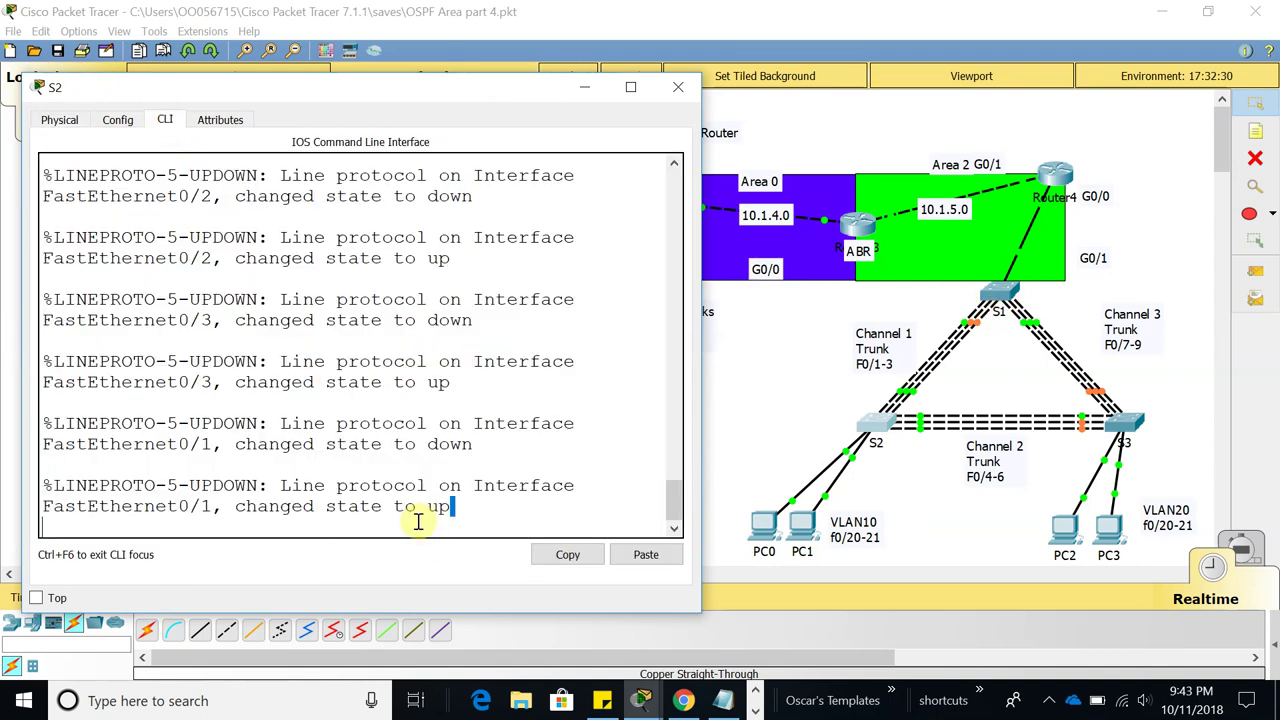
# Enter global configuration mode on S2 with enable and config t, and paste the copied configuration
pyautogui.press('Return')
pyautogui.press('Return')
pyautogui.press('Return')
pyautogui.write('en')
pyautogui.press('Tab')
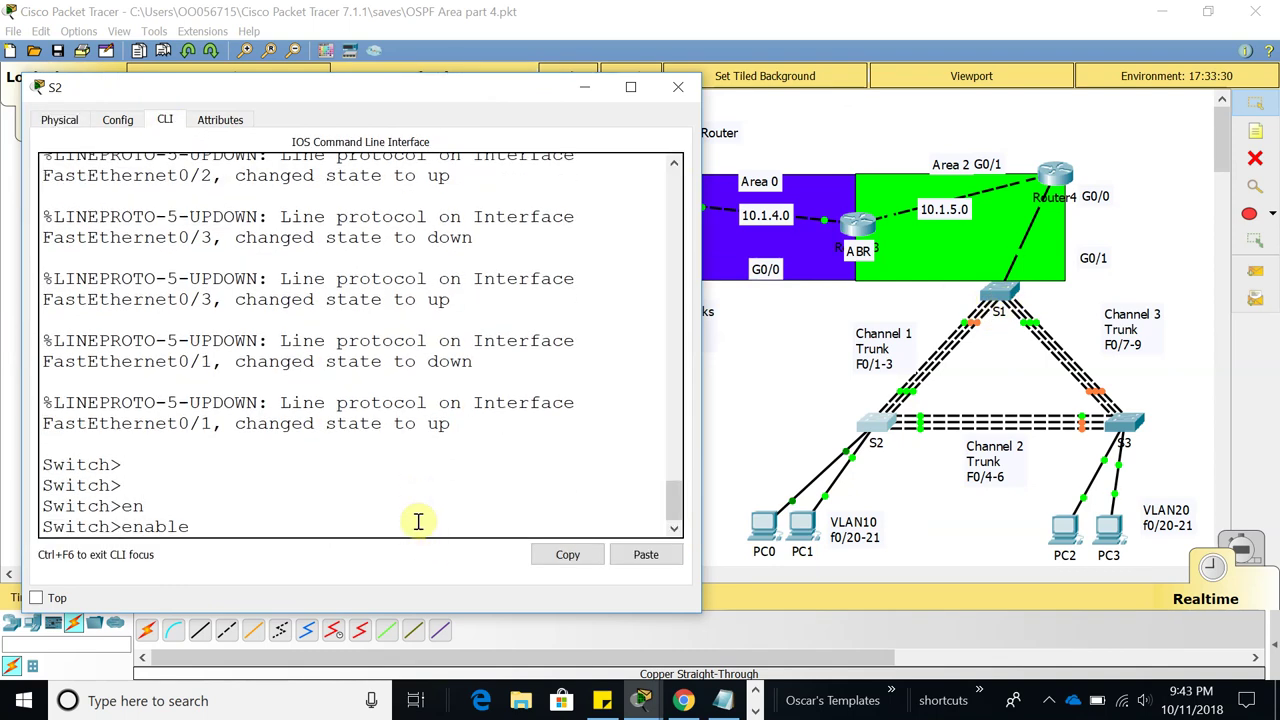
pyautogui.press('Return')
pyautogui.write('config')
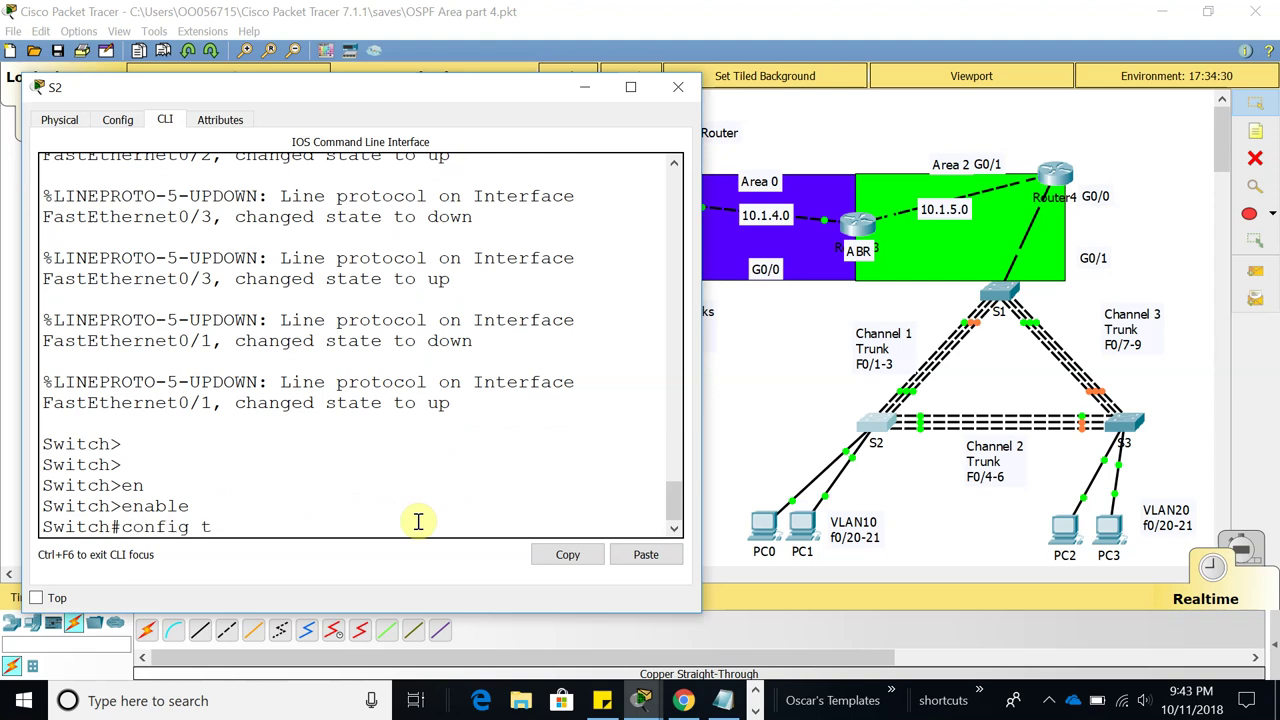
pyautogui.write(' t')
pyautogui.press('Return')
pyautogui.press('Return')
pyautogui.press('Return')
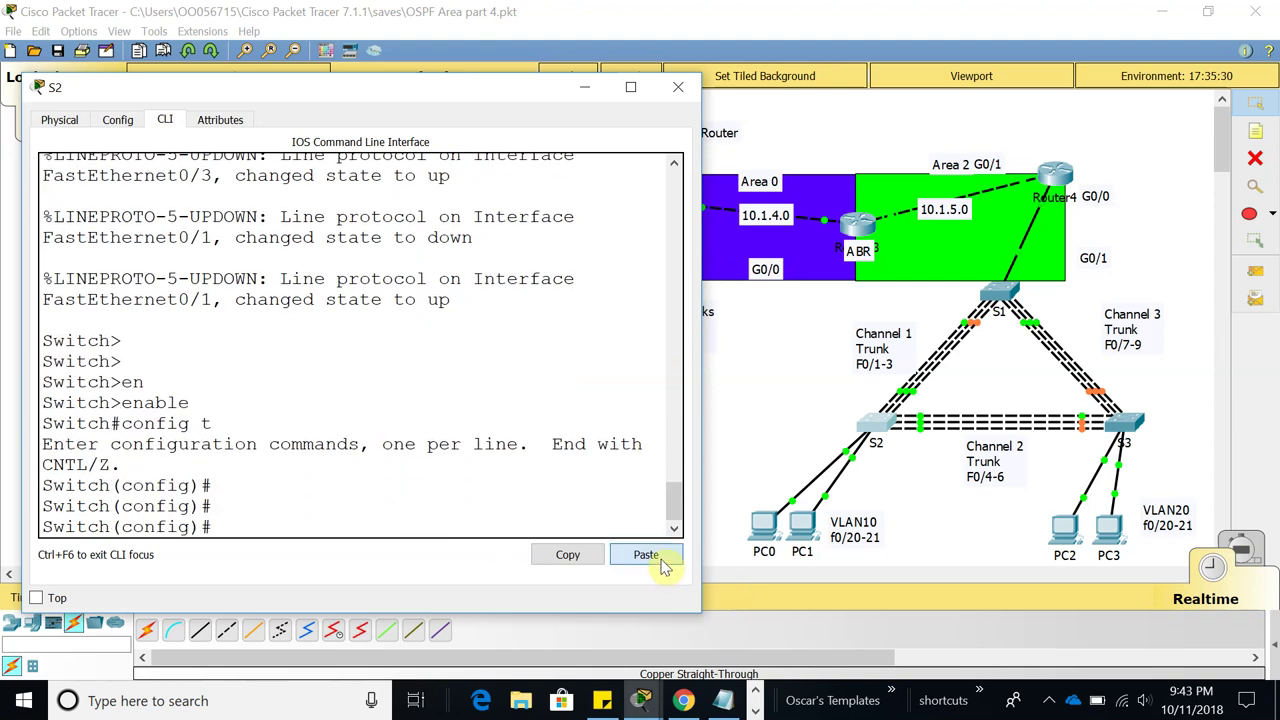
pyautogui.click(646, 555)
# Review the pasted hostname, spanning-tree, VTP, port-channel and interface commands in S2's command-line output
pyautogui.scroll(10, 389, 490)
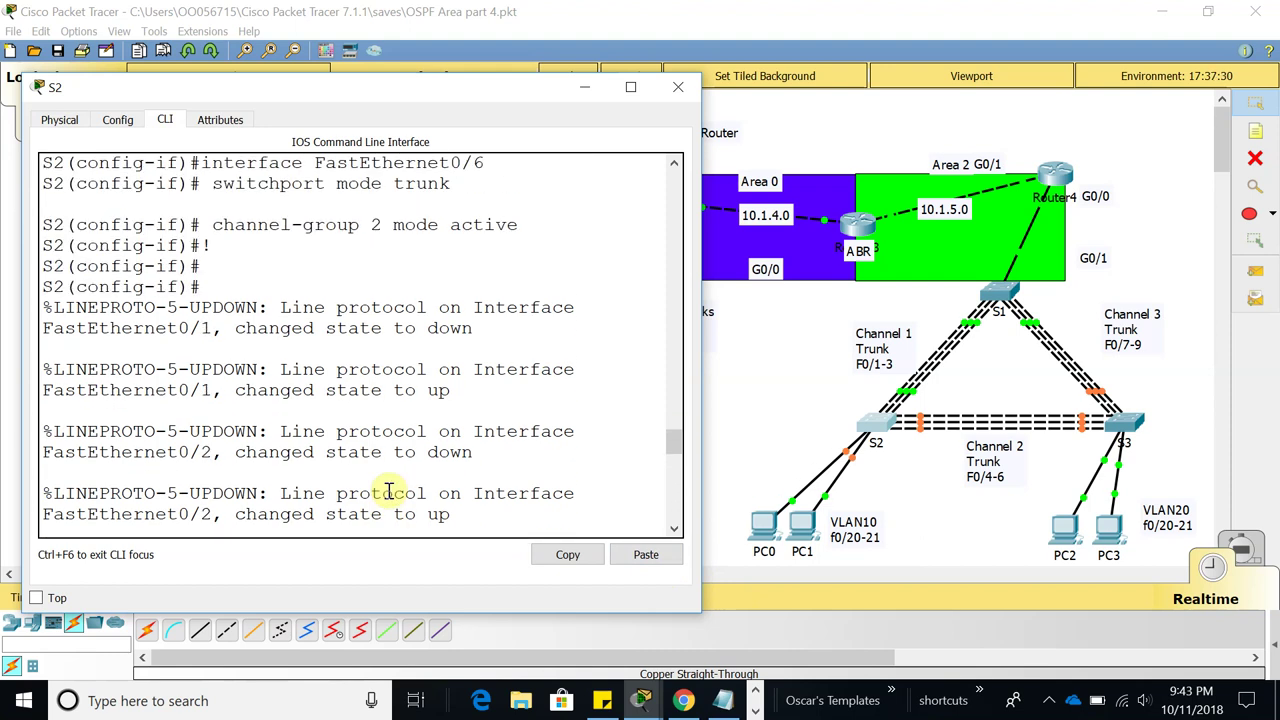
pyautogui.scroll(3, 389, 490)
pyautogui.scroll(10, 389, 490)
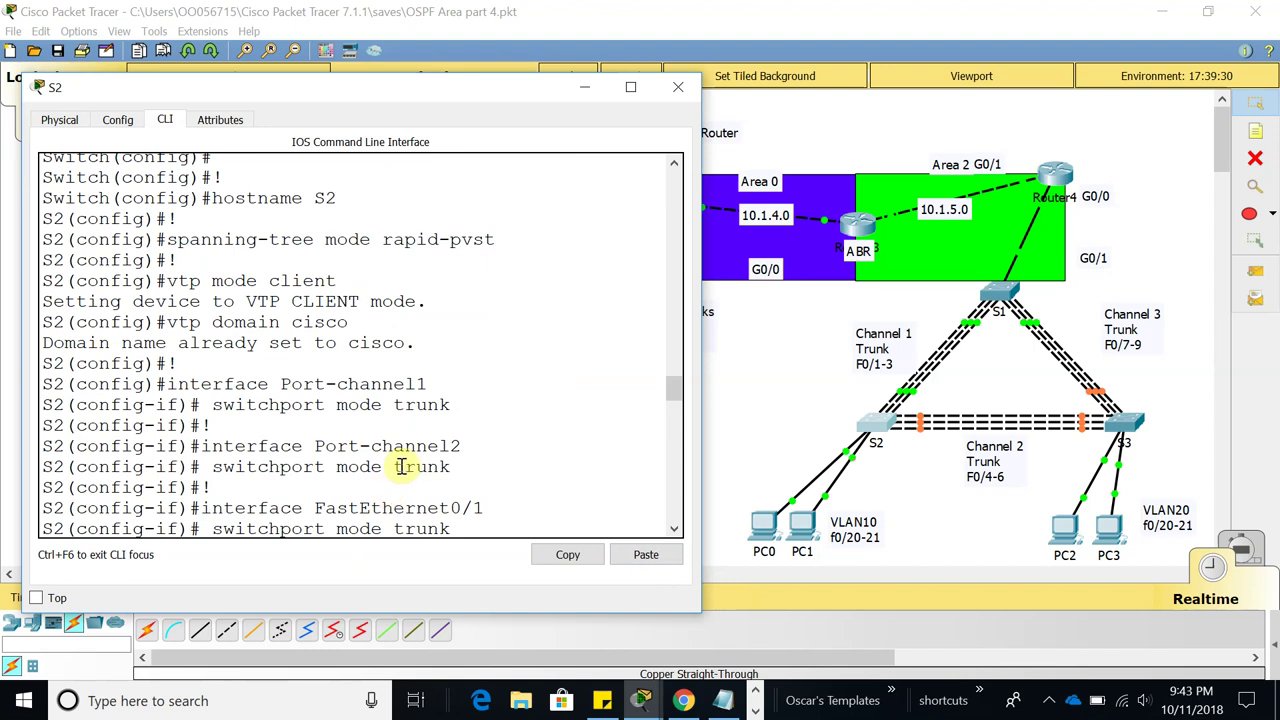
pyautogui.scroll(1, 405, 465)
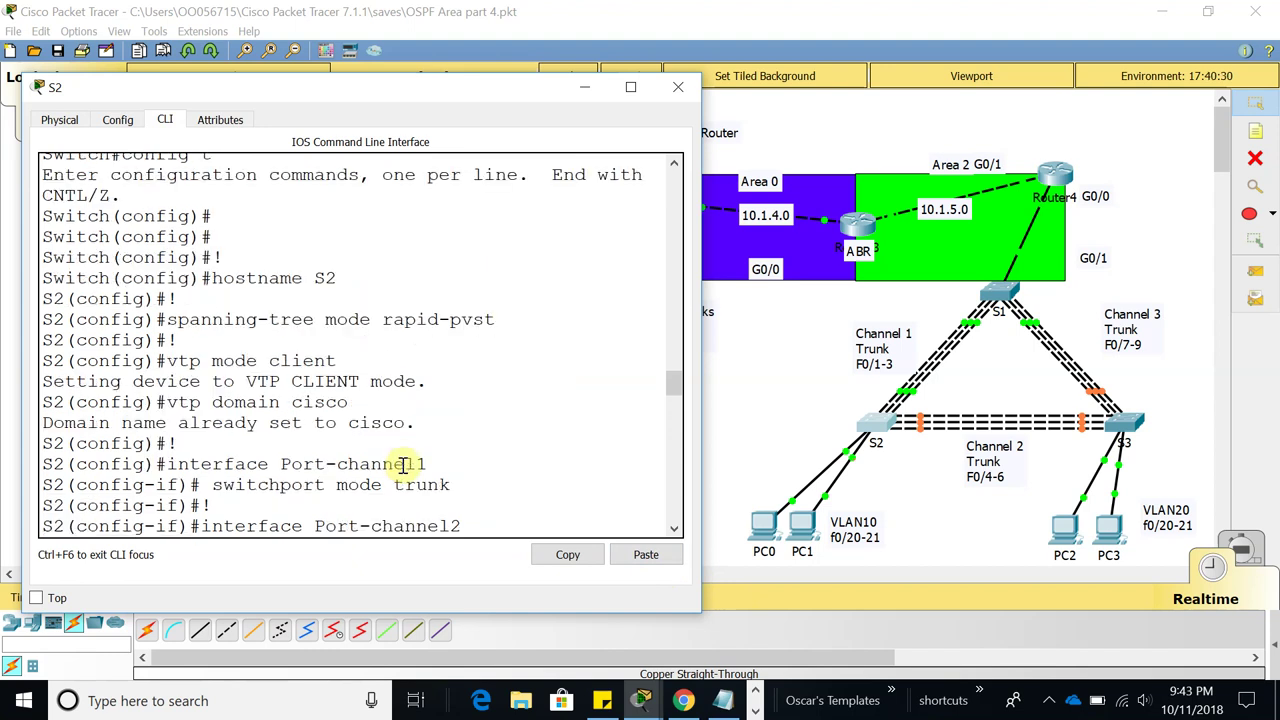
pyautogui.scroll(2, 341, 456)
pyautogui.scroll(-1, 337, 451)
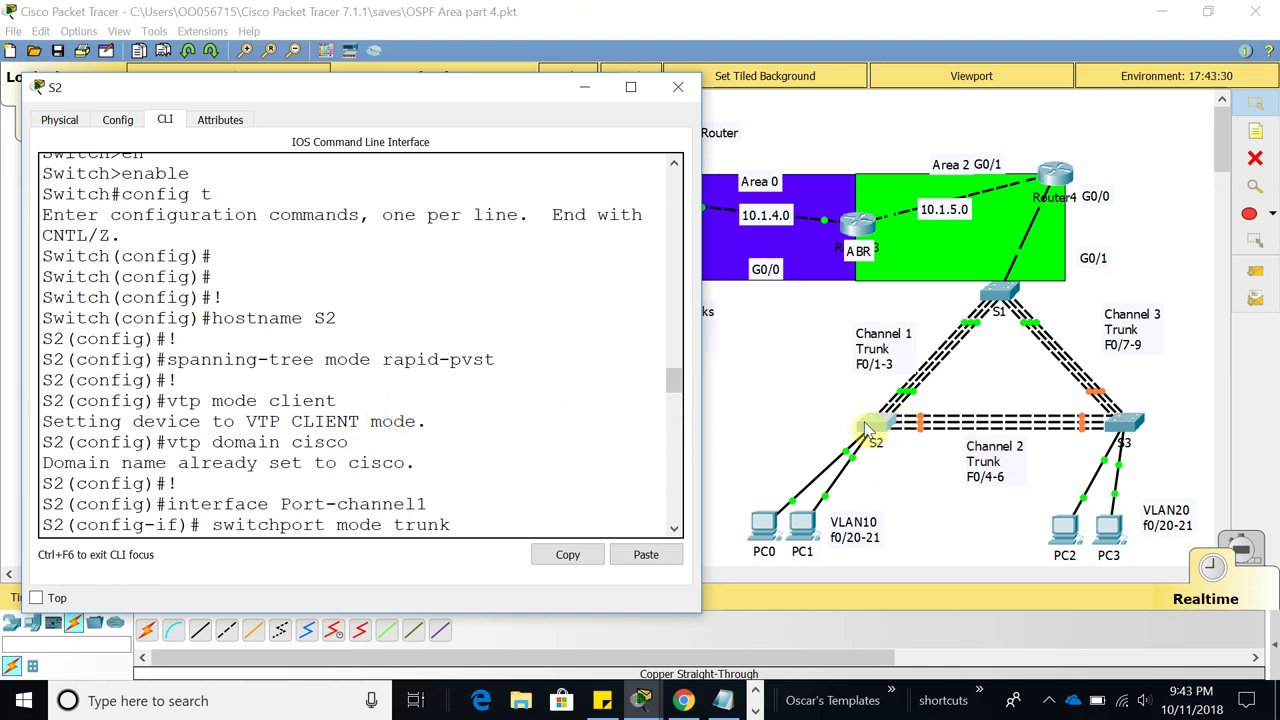
pyautogui.scroll(-3, 483, 467)
pyautogui.scroll(-15, 483, 467)
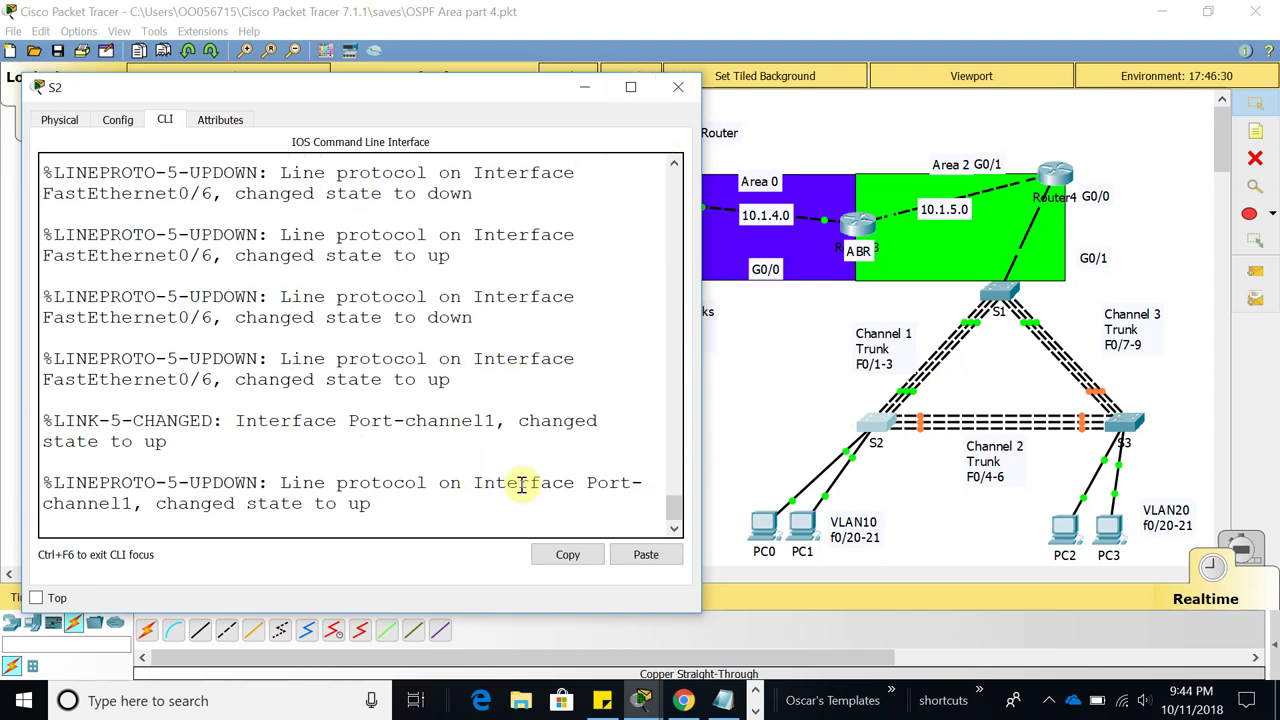
# Leave configuration mode on S2, save the running configuration with copy run start, and close the S2 window
pyautogui.press('Return')
pyautogui.press('Return')
pyautogui.write('end')
pyautogui.press('Return')
pyautogui.press('Return')
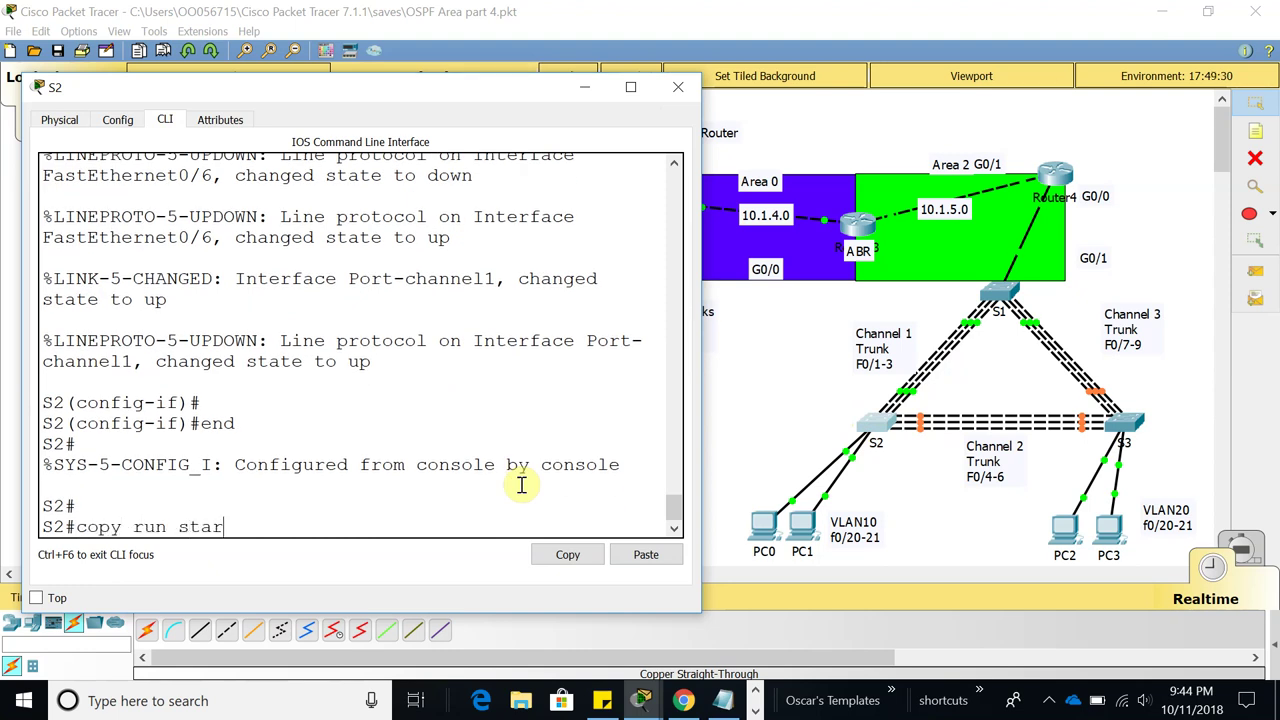
pyautogui.press('Return')
pyautogui.press('Return')
pyautogui.press('Return')
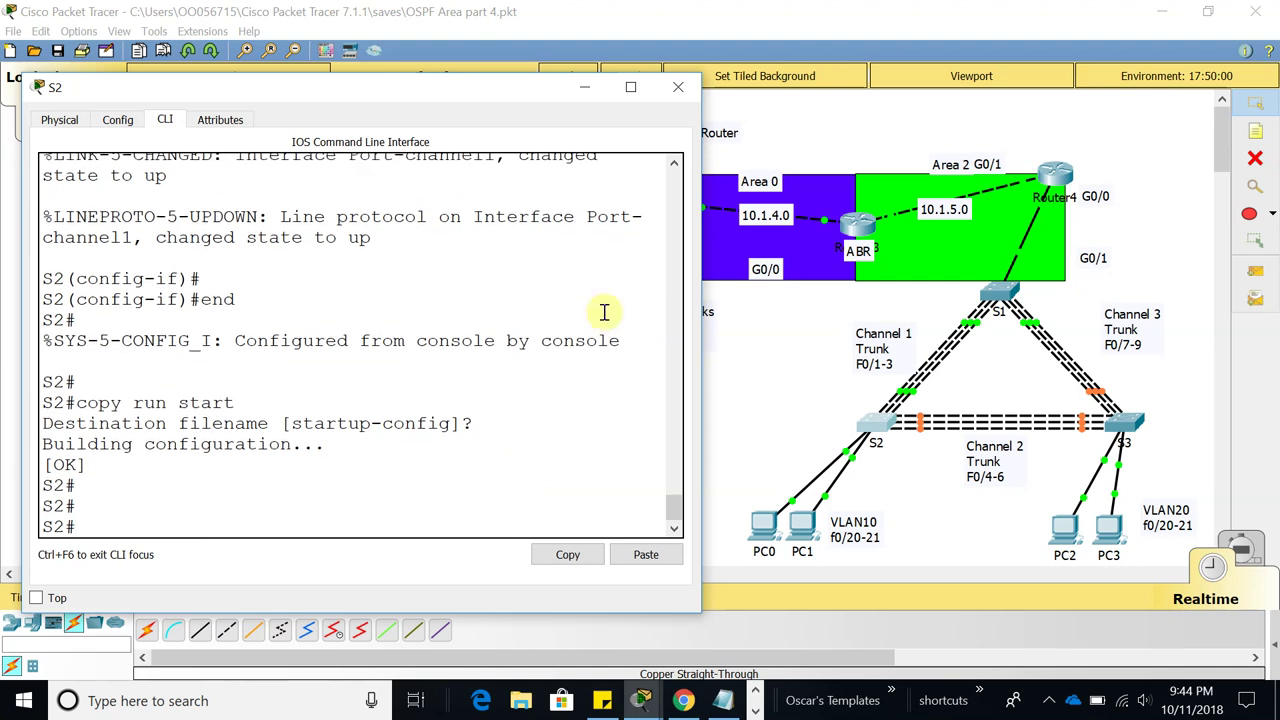
pyautogui.click(678, 87)
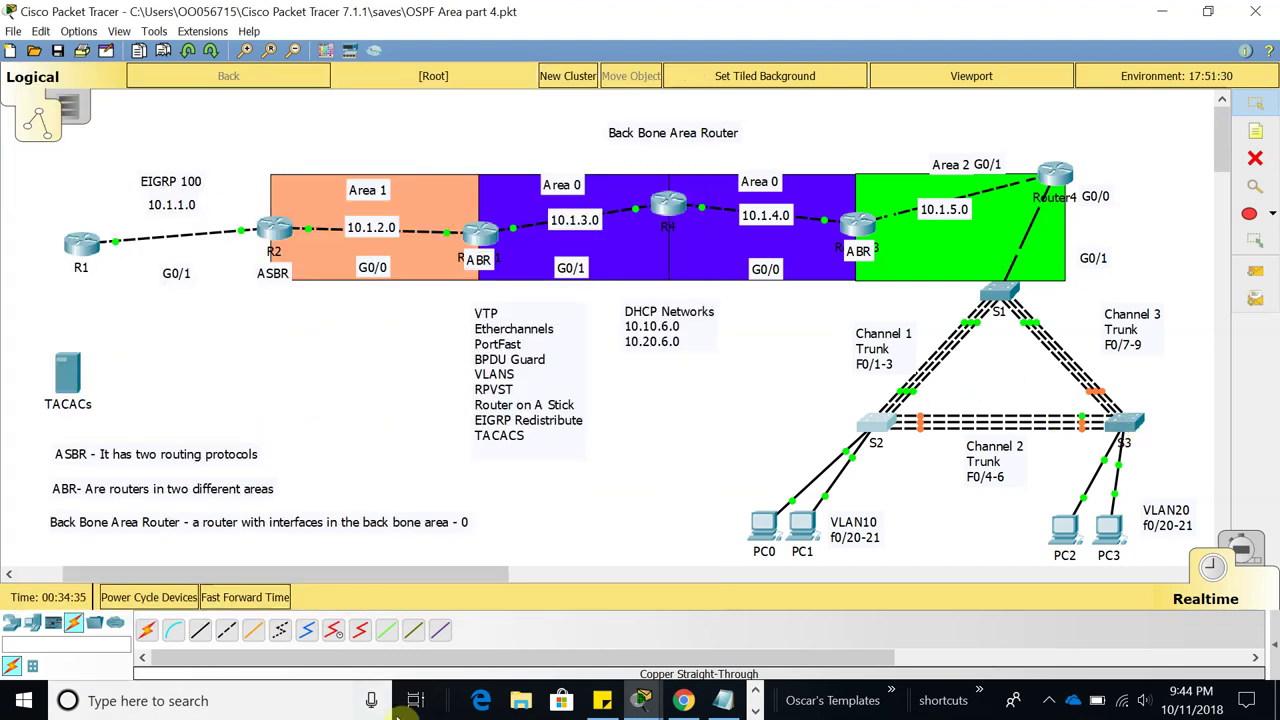
# Switch back to the Notepad configuration and change the hostname to S3 and interface Port-channel1 to Port-channel3
pyautogui.click(722, 700)
pyautogui.scroll(10, 410, 350)
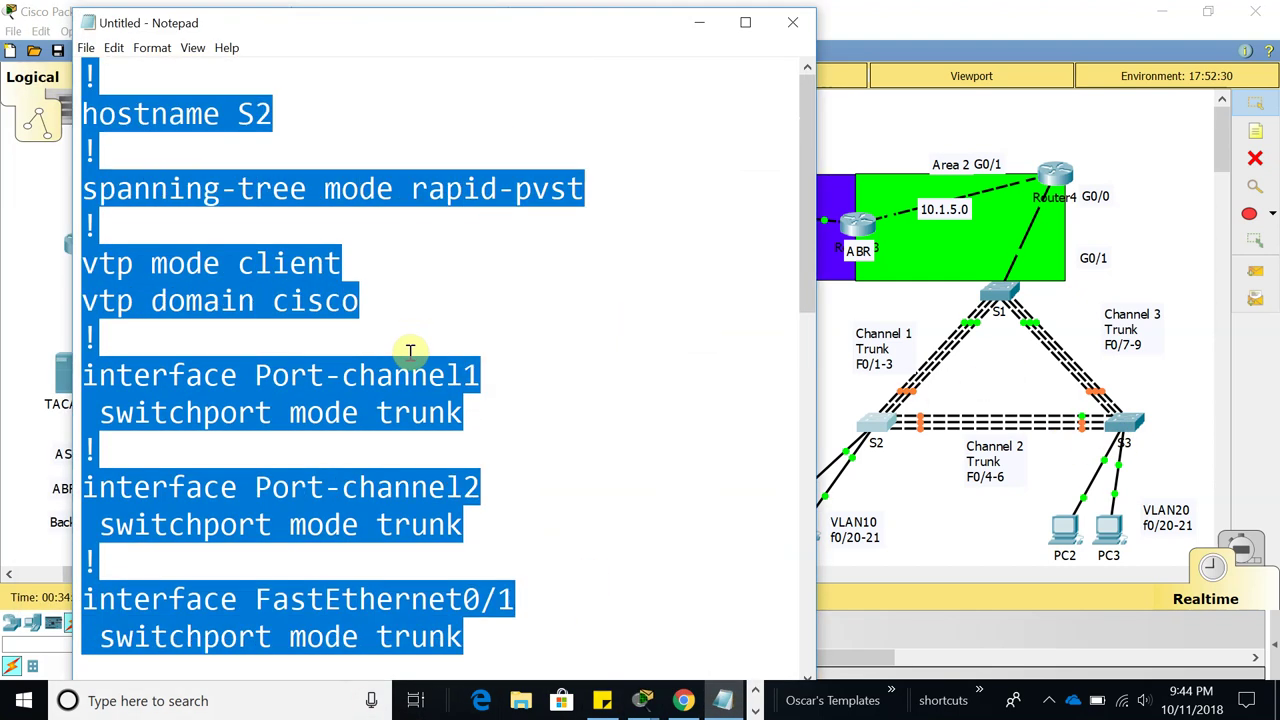
pyautogui.click(291, 112)
pyautogui.write('3')
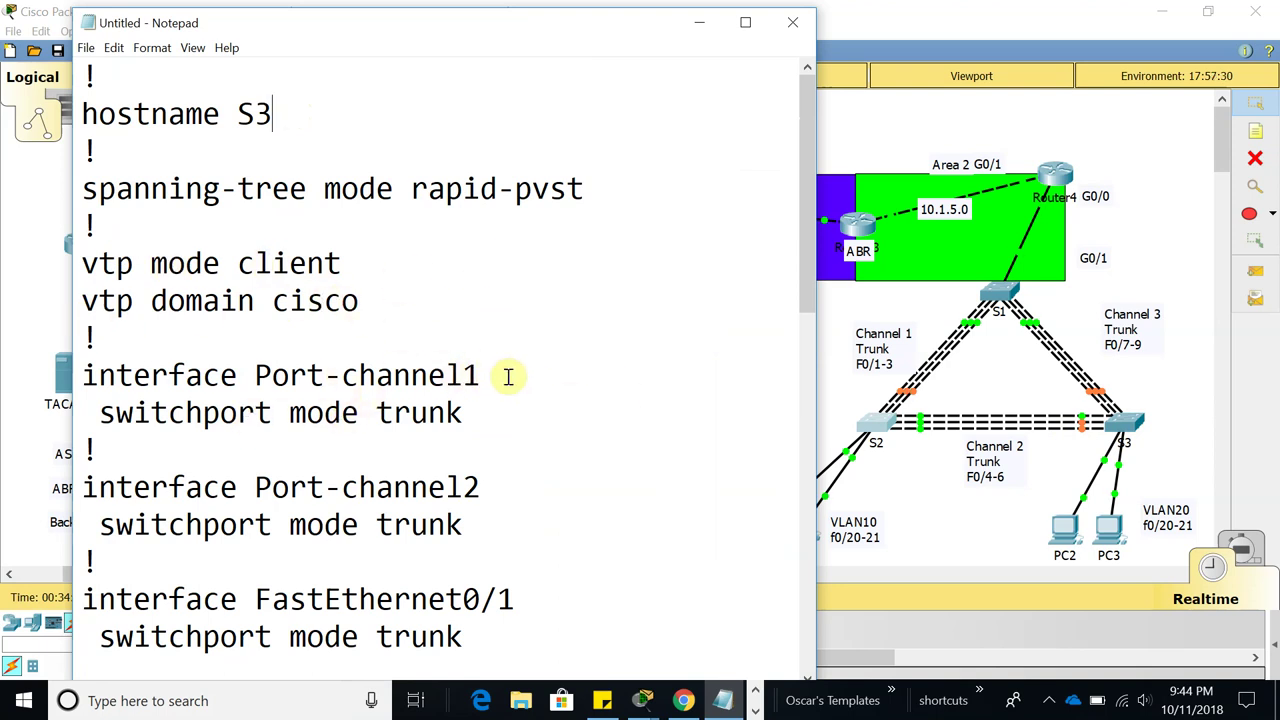
pyautogui.press('BackSpace')
pyautogui.write('3')
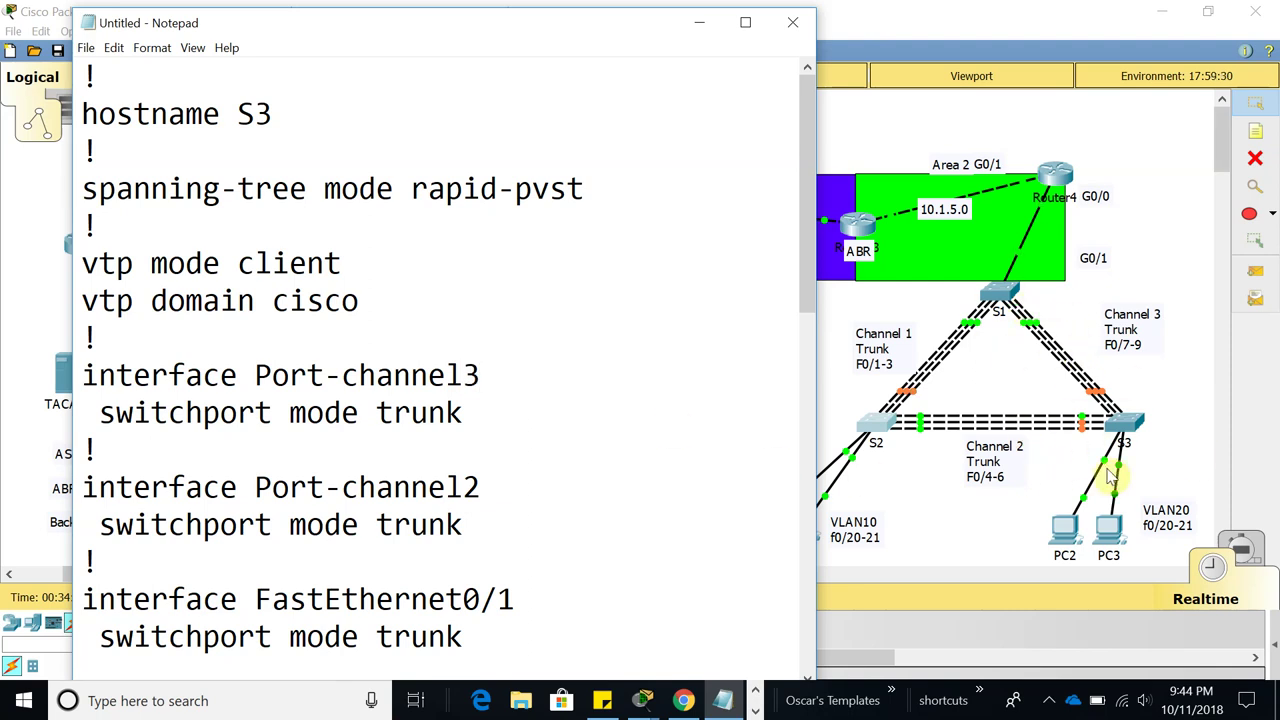
# Change interfaces FastEthernet0/1 and 0/2 in the configuration text to FastEthernet0/7 and 0/8, and set both to channel-group 3
pyautogui.scroll(-2, 606, 411)
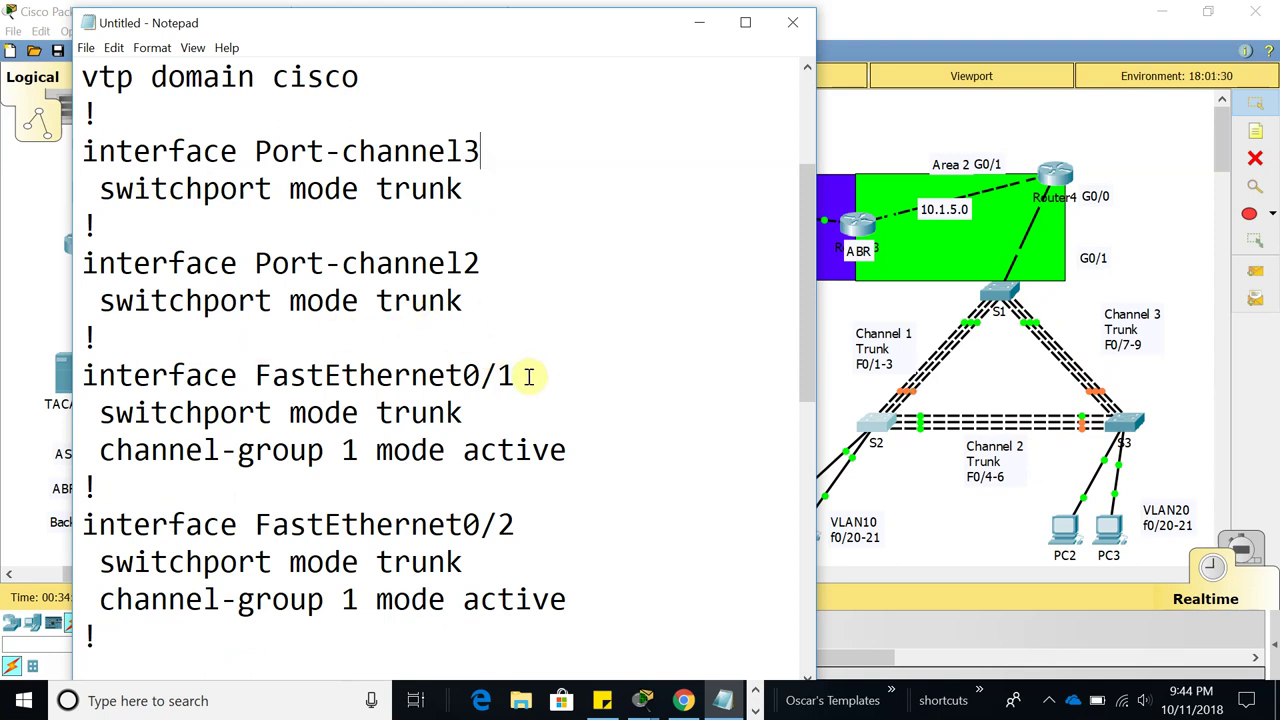
pyautogui.click(528, 377)
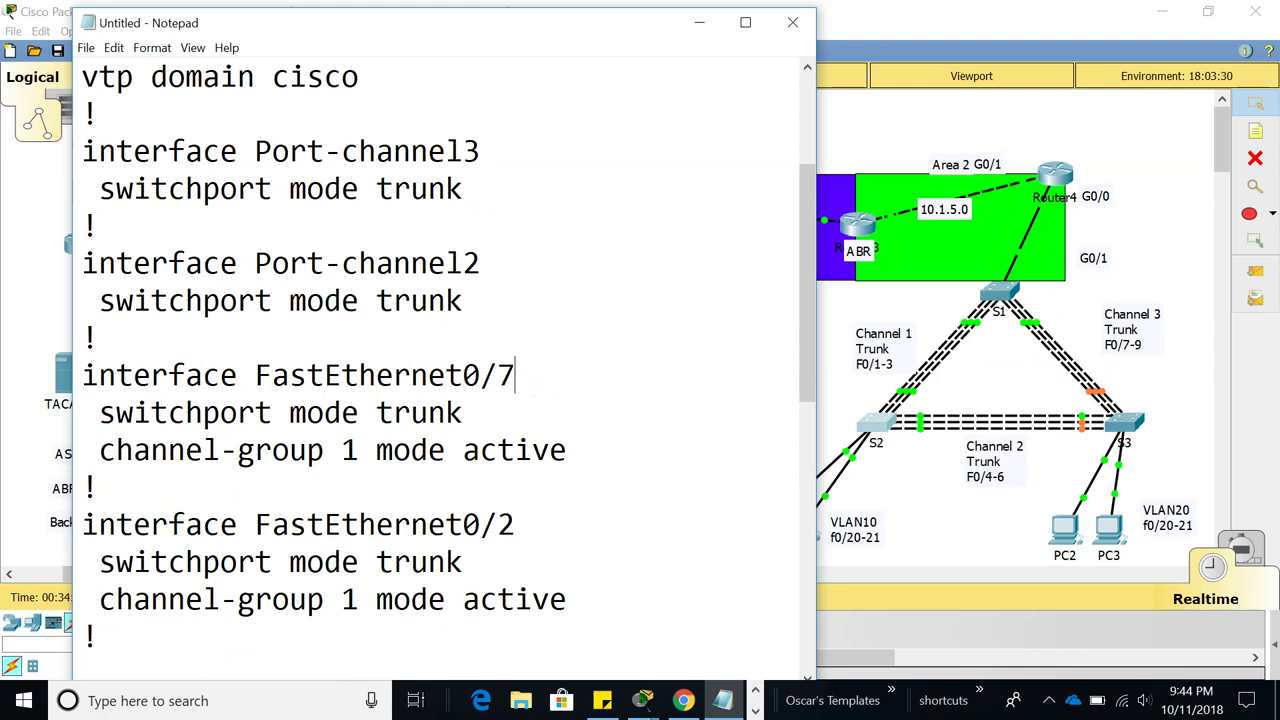
pyautogui.click(528, 527)
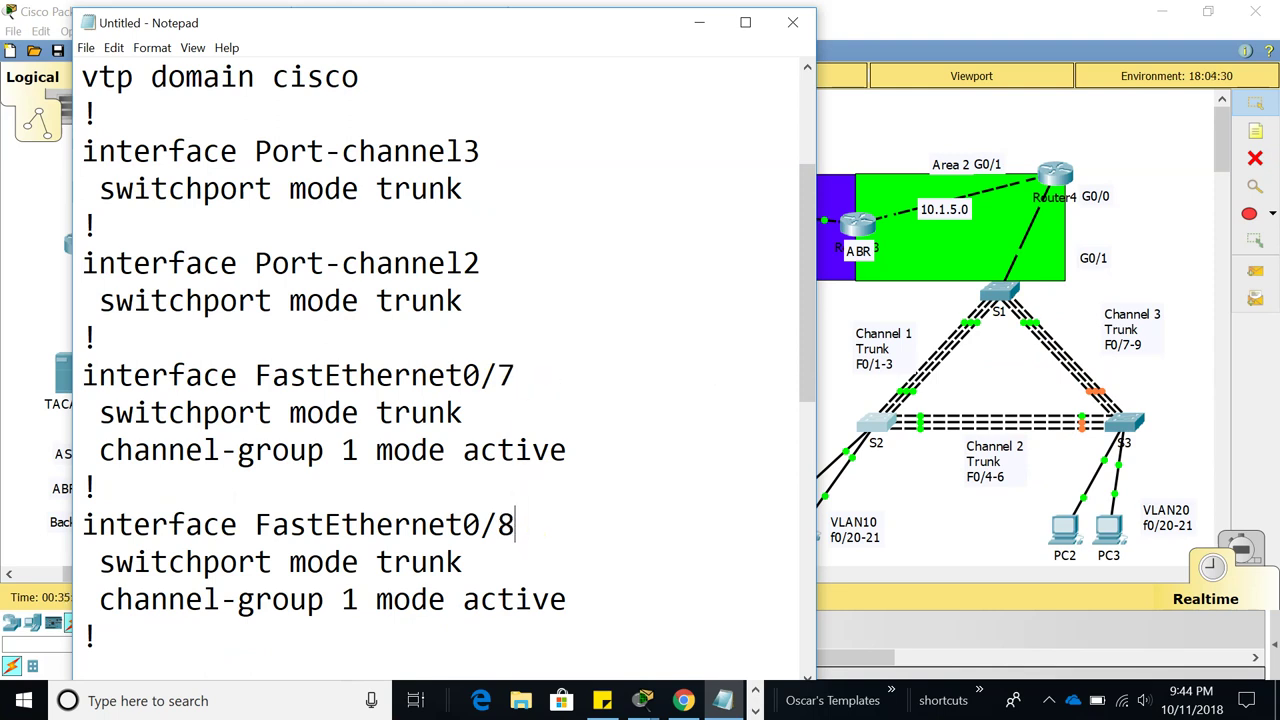
pyautogui.click(356, 449)
pyautogui.press('BackSpace')
pyautogui.write('3')
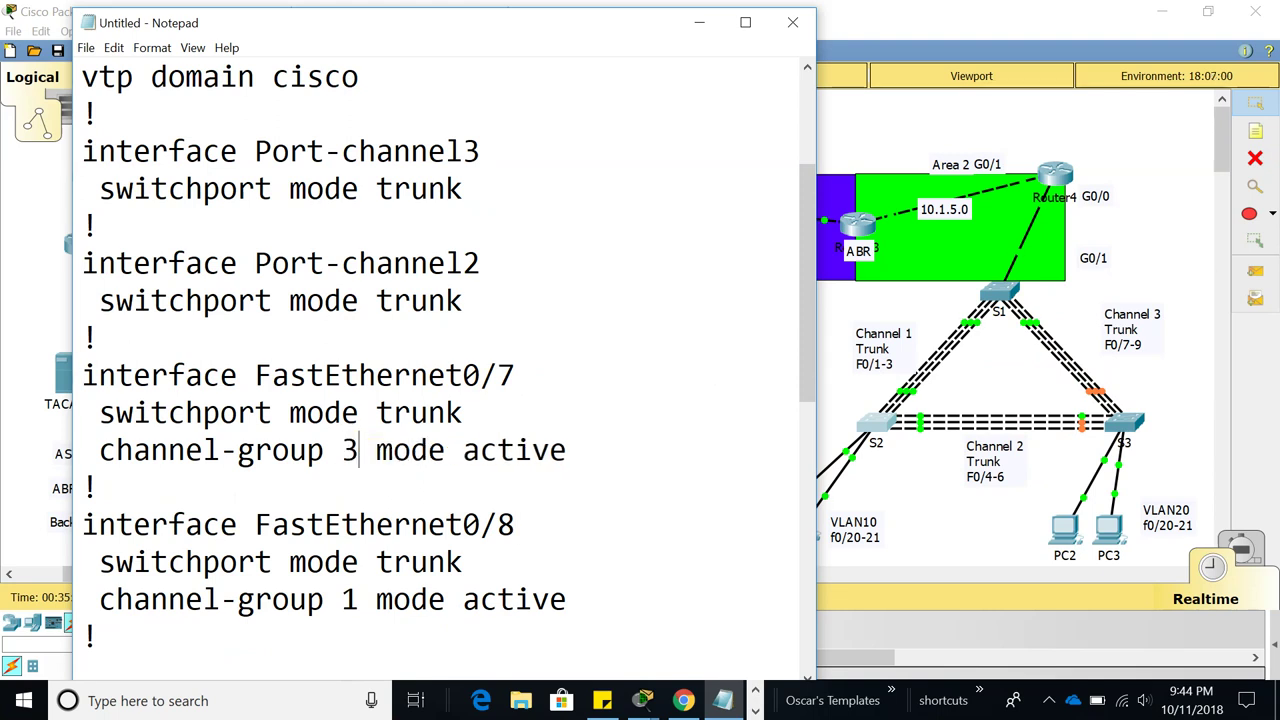
pyautogui.click(352, 599)
pyautogui.press('BackSpace')
pyautogui.write('3')
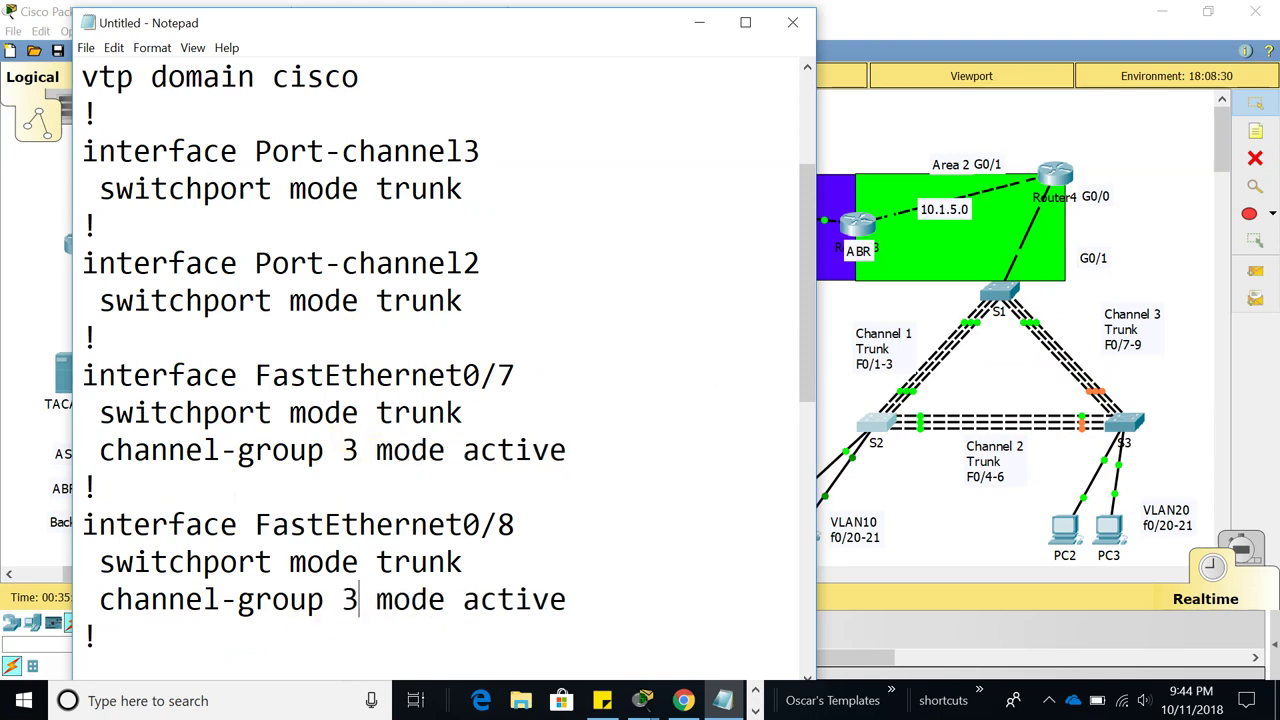
# Change the third interface entry to FastEthernet0/9 and set its channel-group to 3
pyautogui.scroll(-3, 354, 500)
pyautogui.click(522, 345)
pyautogui.scroll(1, 522, 370)
pyautogui.write('9')
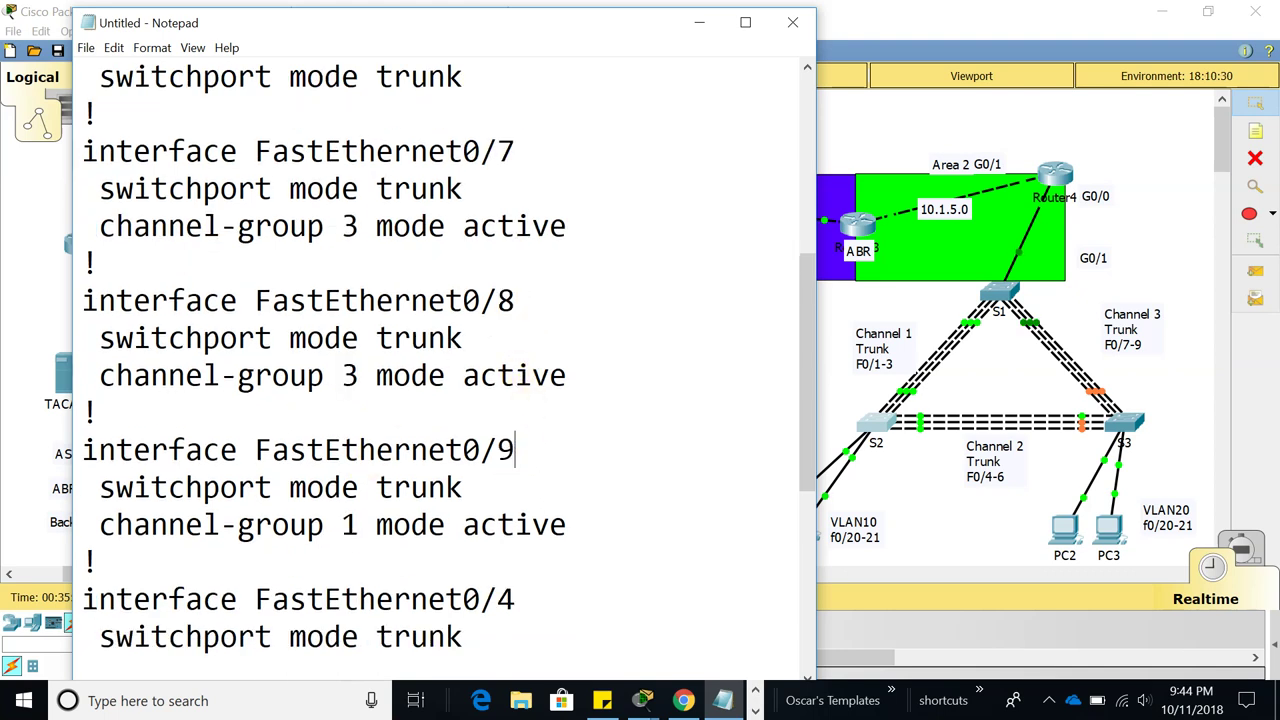
pyautogui.click(355, 527)
pyautogui.press('BackSpace')
pyautogui.write('3')
# Check the edited S3 configuration text from the hostname and spanning-tree mode through the channel-group 2 and 3 interfaces
pyautogui.scroll(-3, 366, 523)
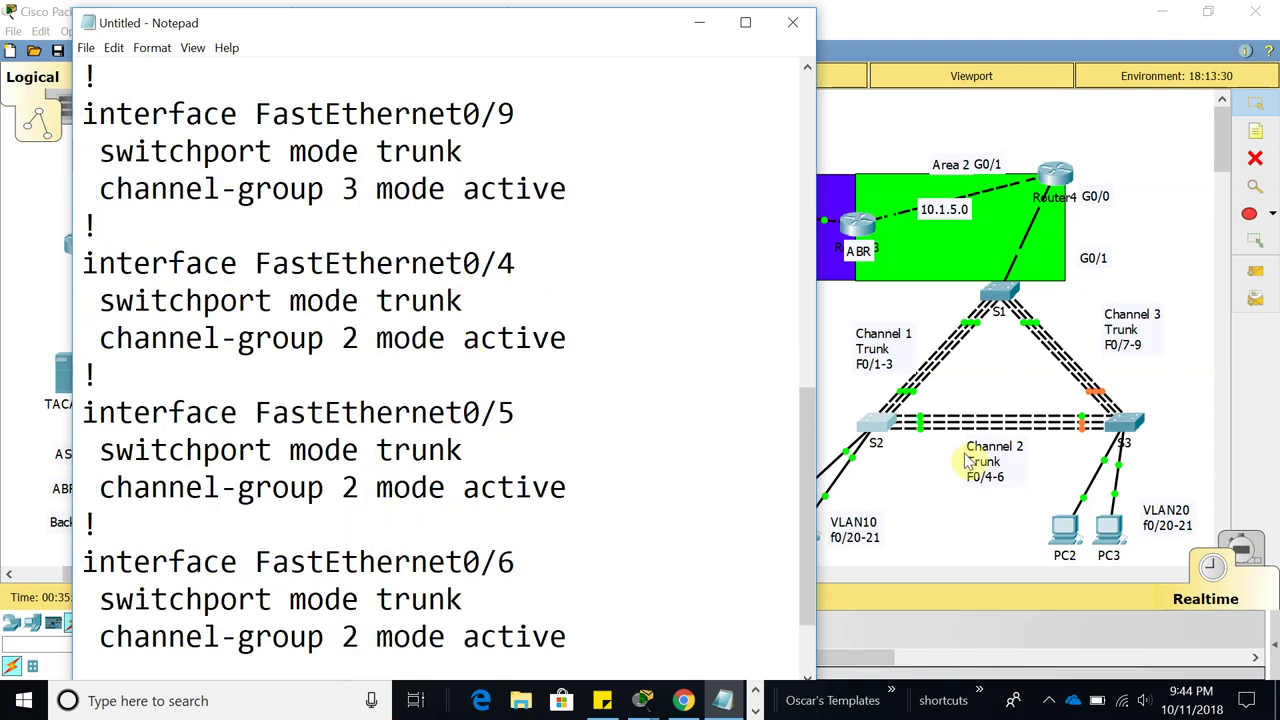
pyautogui.scroll(-1, 563, 423)
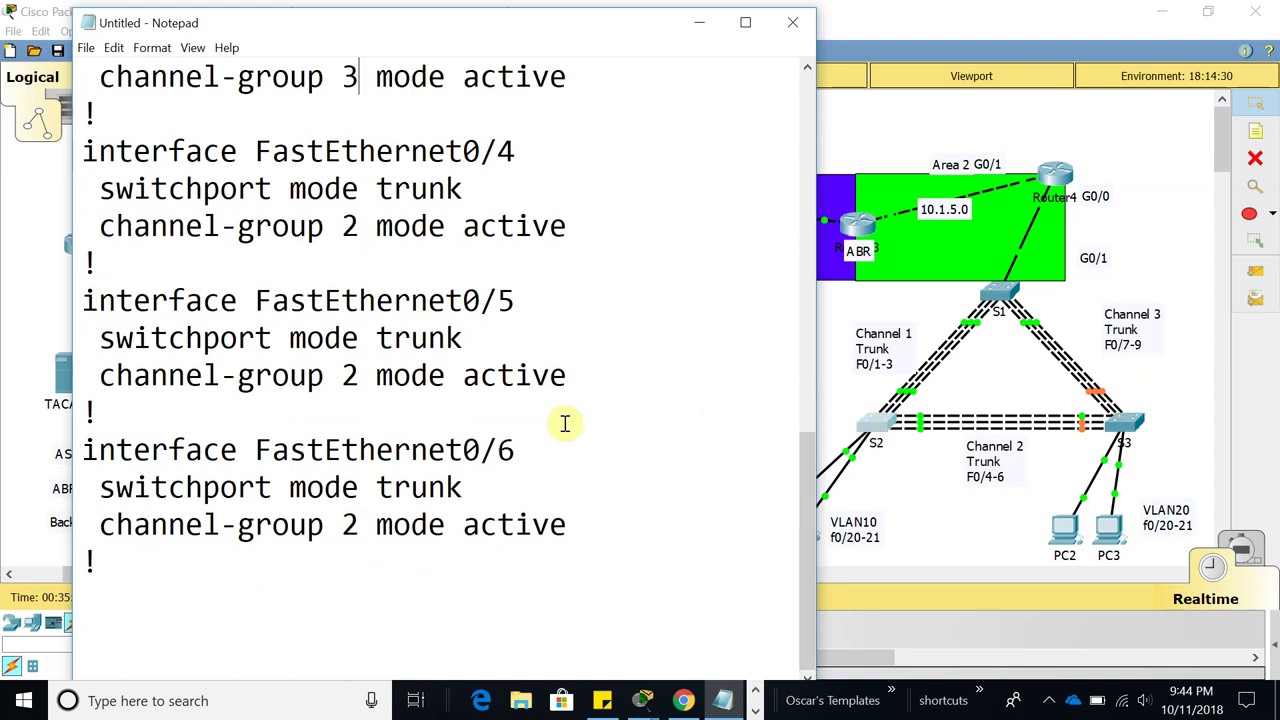
pyautogui.scroll(4, 528, 451)
pyautogui.scroll(-3, 523, 458)
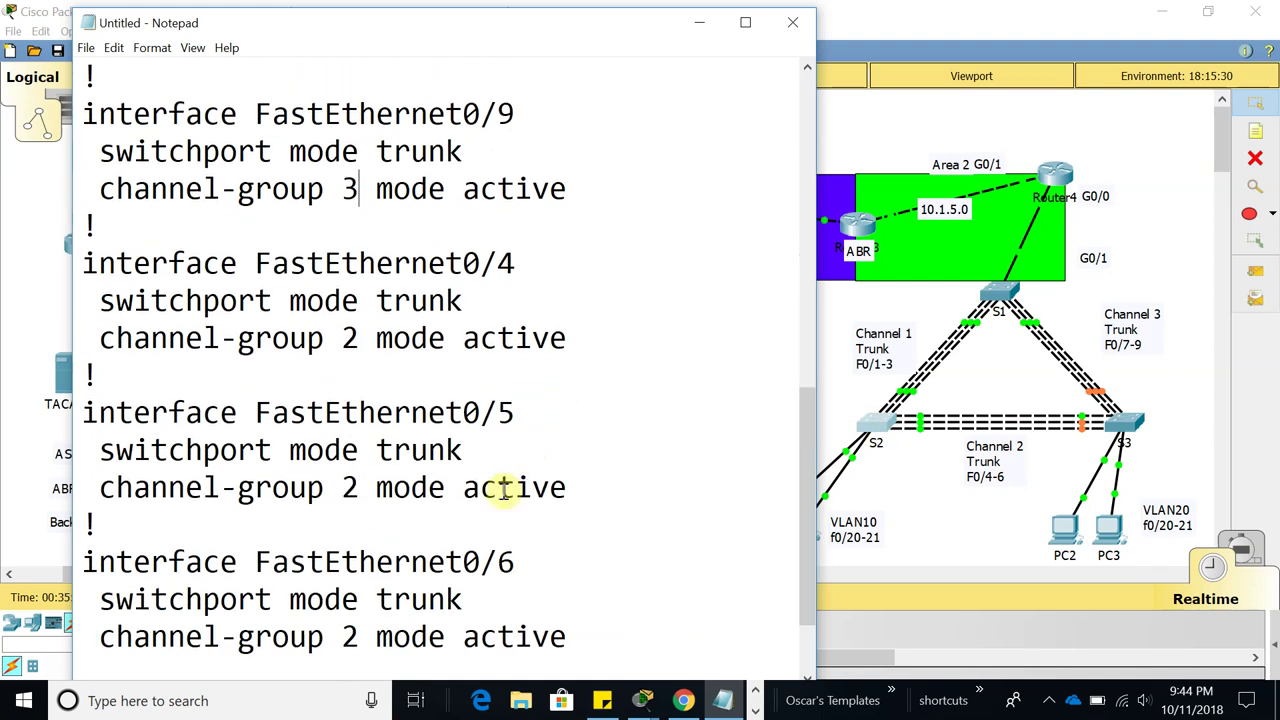
pyautogui.scroll(-1, 397, 596)
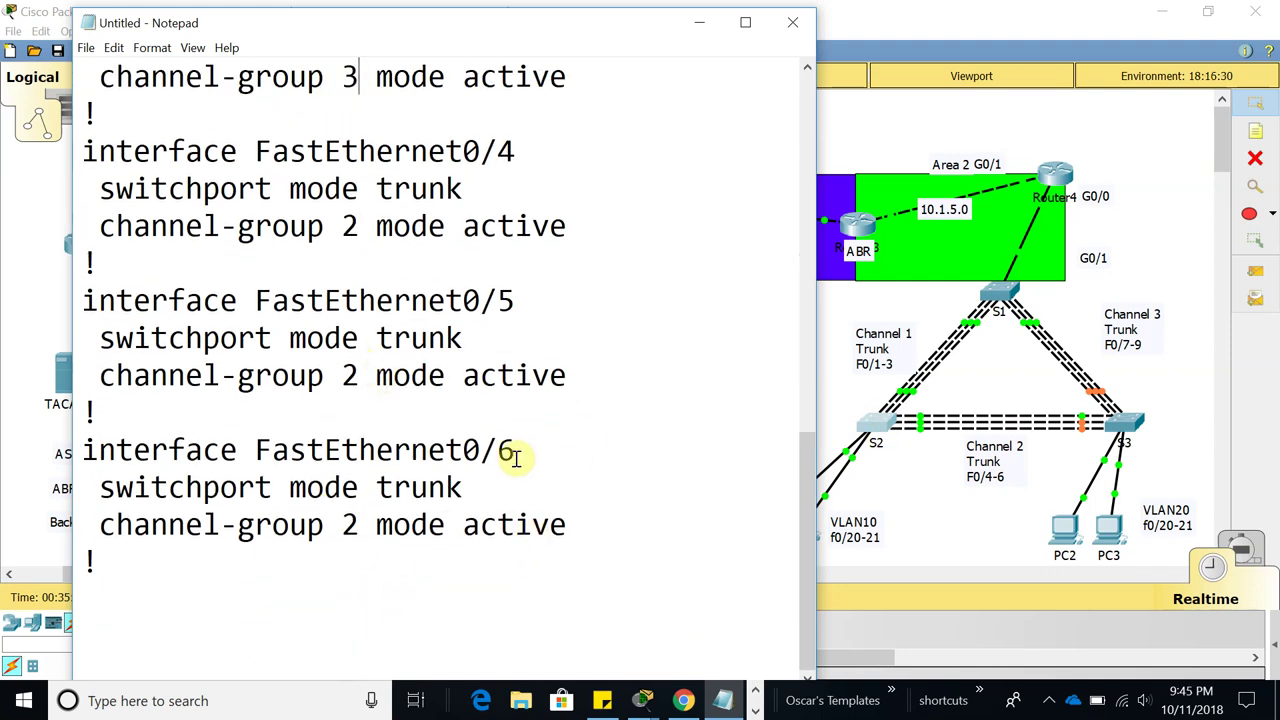
pyautogui.scroll(2, 450, 340)
pyautogui.scroll(2, 371, 290)
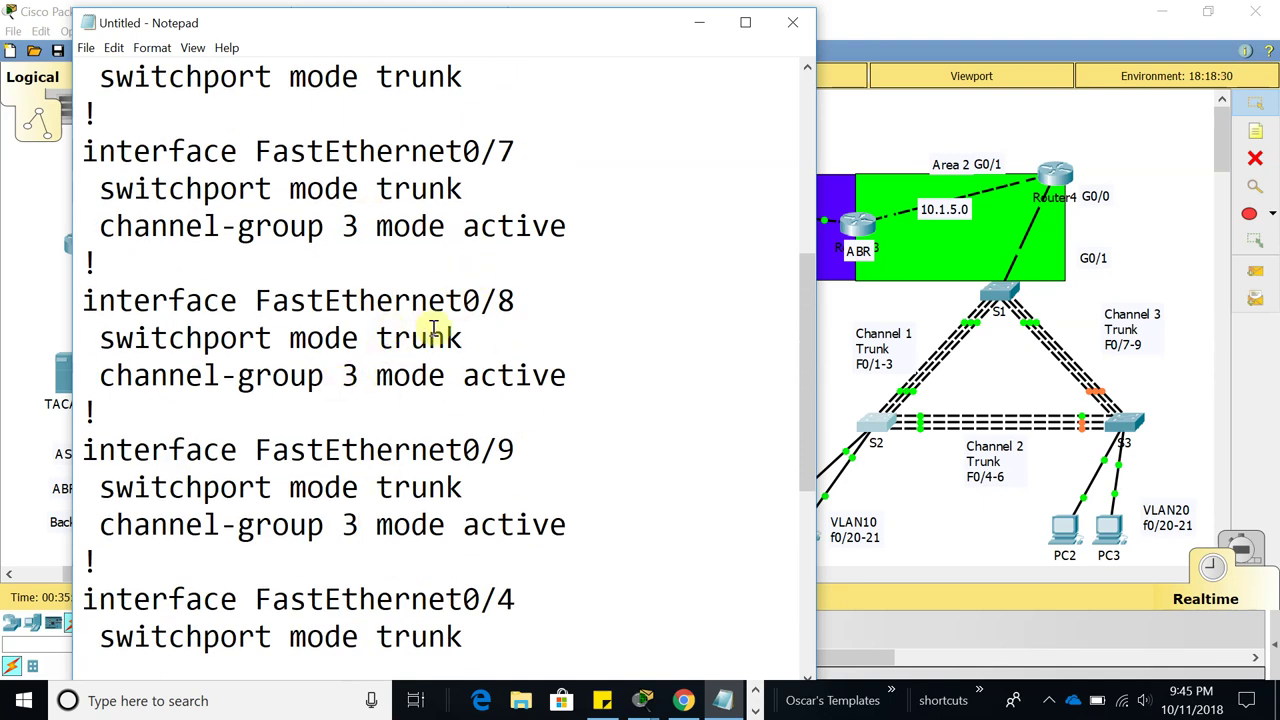
pyautogui.scroll(4, 310, 412)
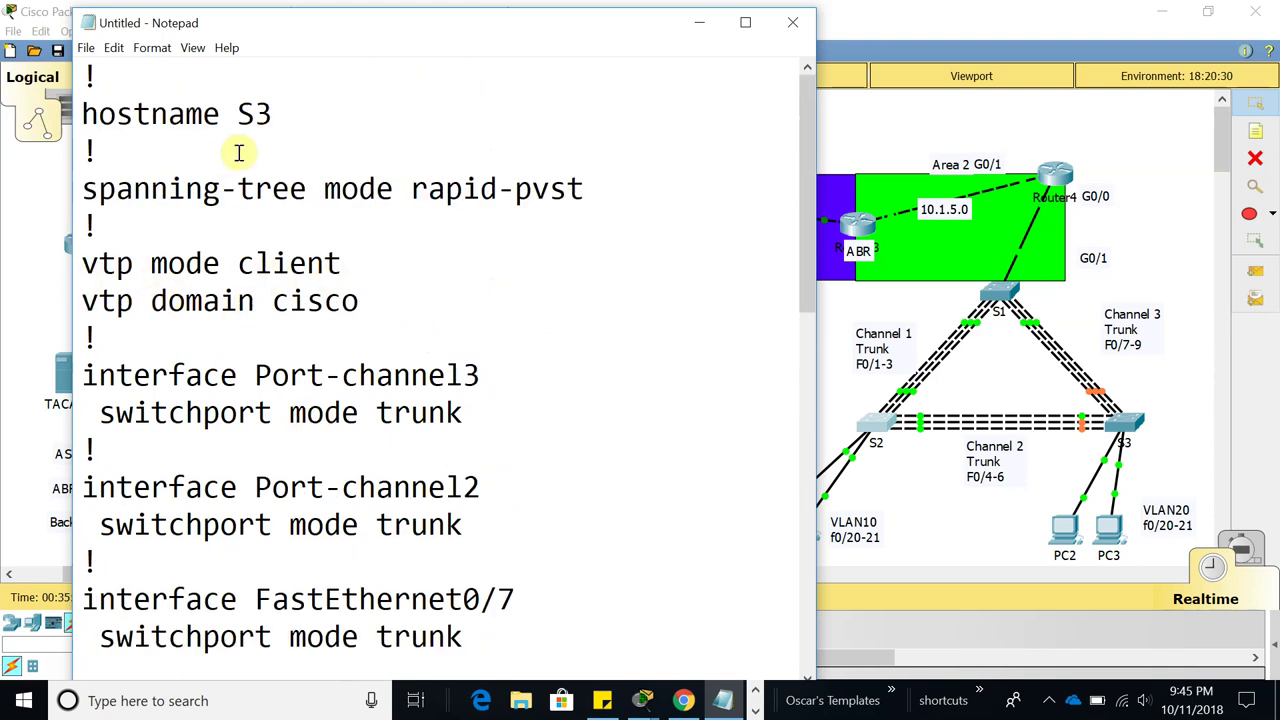
pyautogui.scroll(-8, 323, 386)
pyautogui.scroll(8, 323, 386)
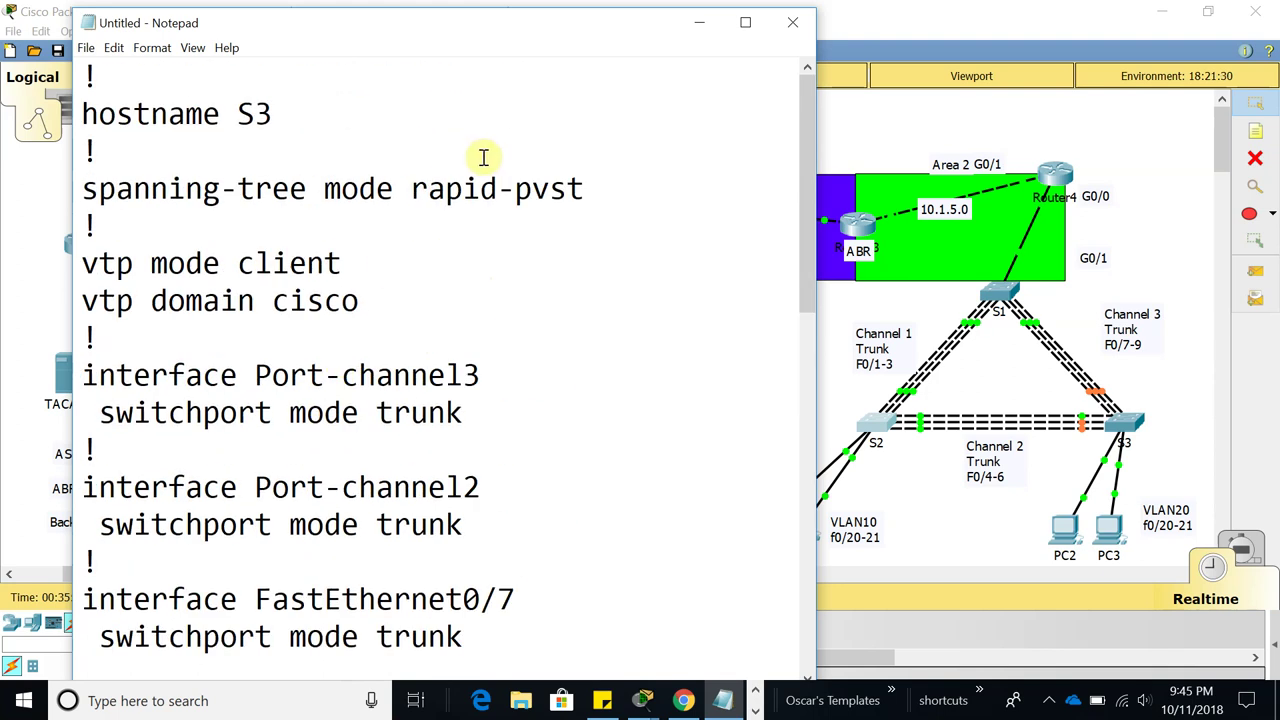
pyautogui.moveTo(601, 183); pyautogui.dragTo(84, 188)
pyautogui.click(257, 423)
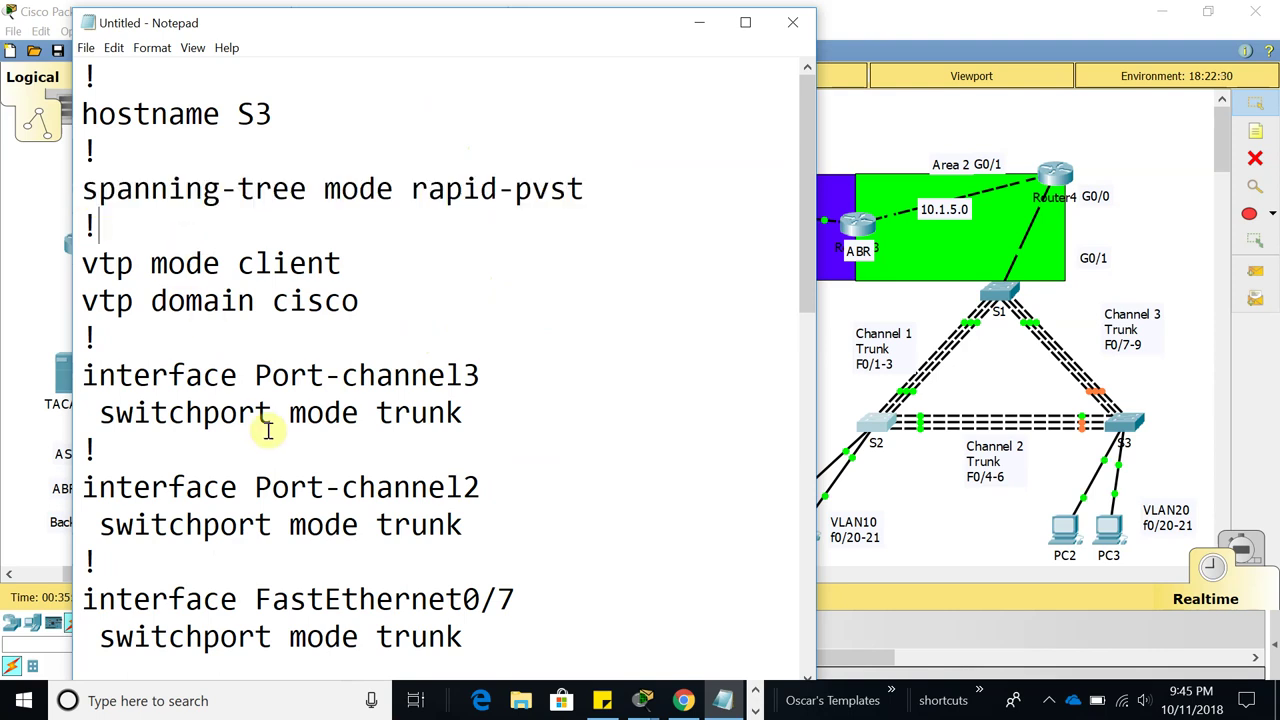
# Copy the entire S3 configuration text and switch to Packet Tracer
pyautogui.scroll(-8, 257, 423)
pyautogui.moveTo(143, 550); pyautogui.dragTo(125, 100)
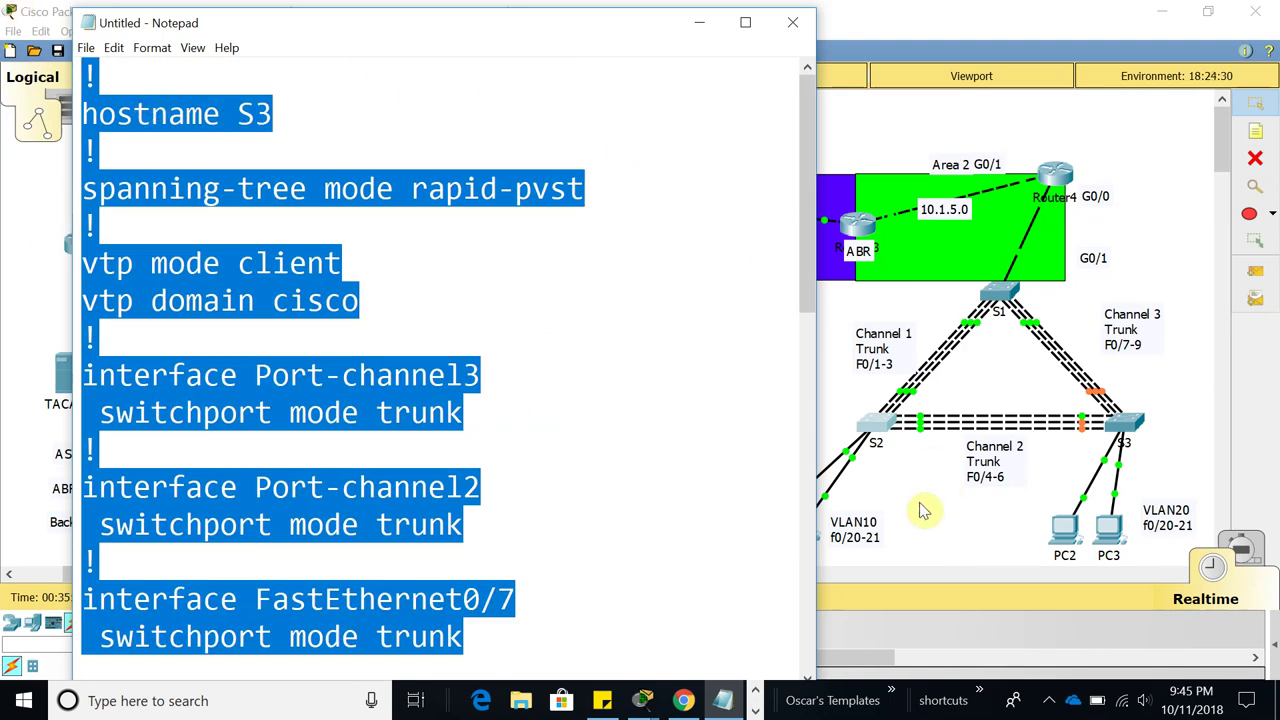
pyautogui.click(940, 494)
# Open switch S3, move and enlarge its window, and bring up its command-line interface
pyautogui.click(1125, 425)
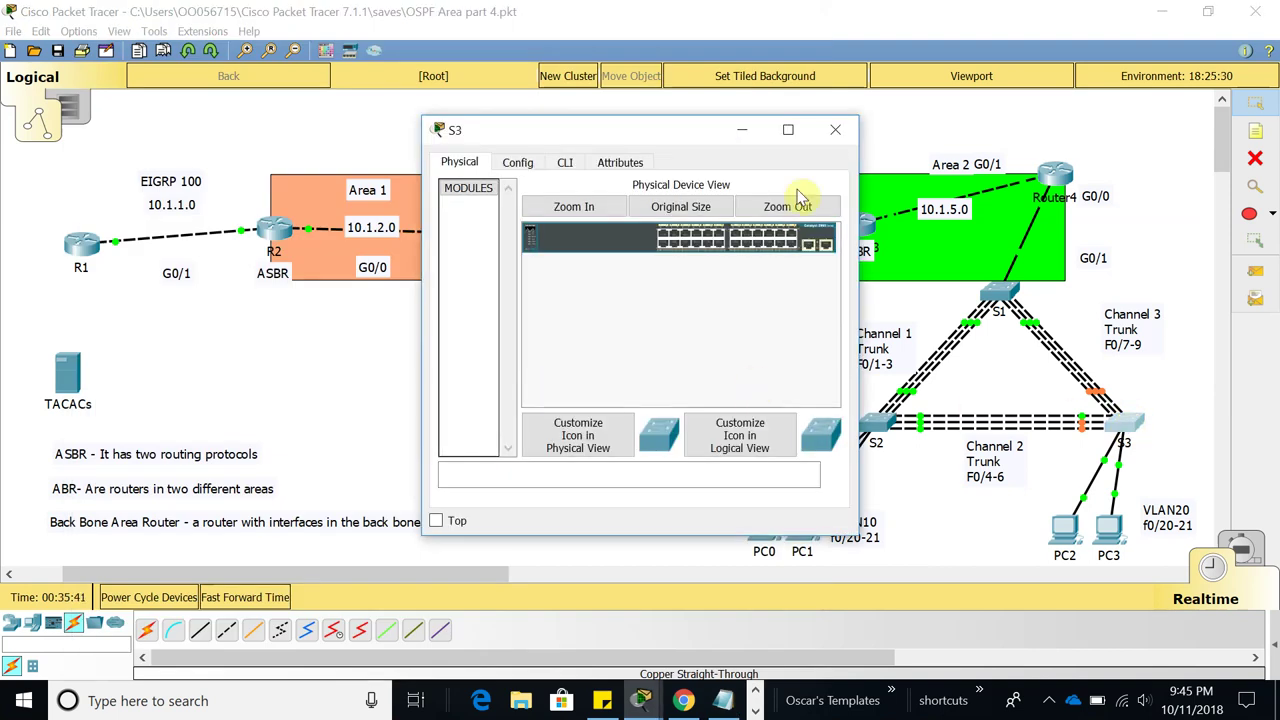
pyautogui.moveTo(651, 131); pyautogui.dragTo(223, 26)
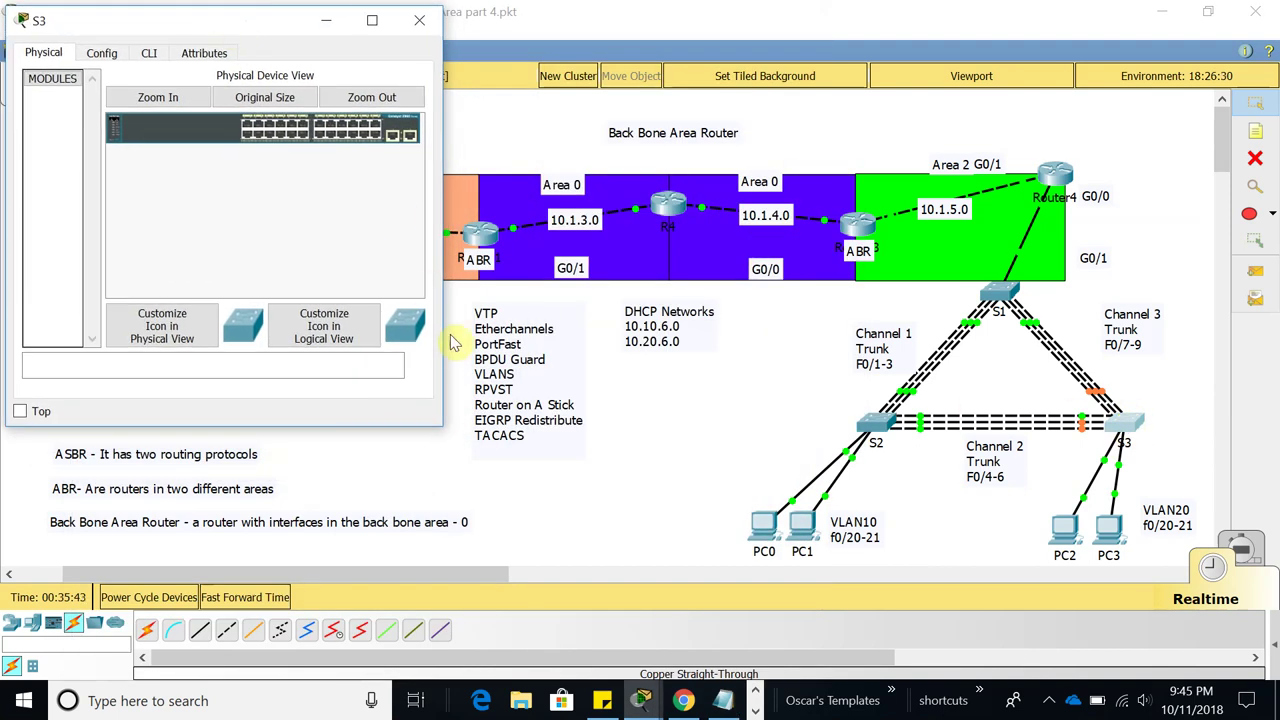
pyautogui.moveTo(444, 345); pyautogui.dragTo(660, 350)
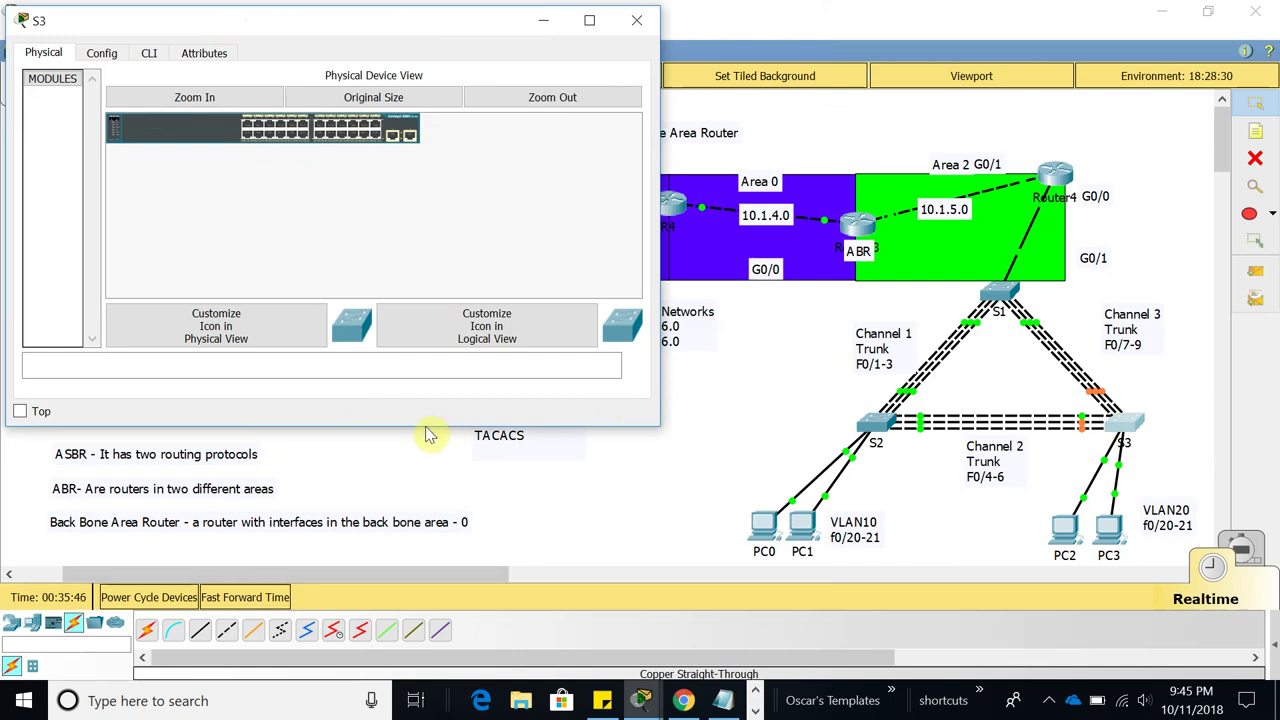
pyautogui.moveTo(423, 430); pyautogui.dragTo(419, 668)
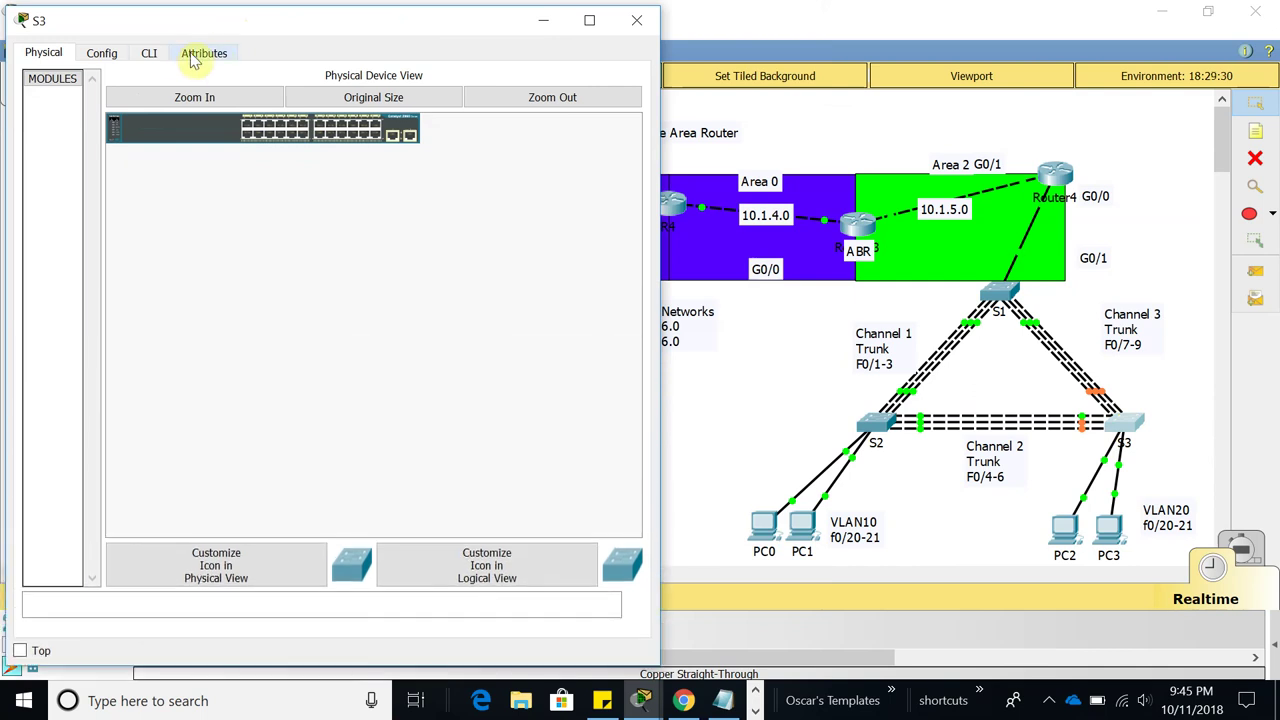
pyautogui.click(149, 53)
pyautogui.press('Return')
pyautogui.press('Return')
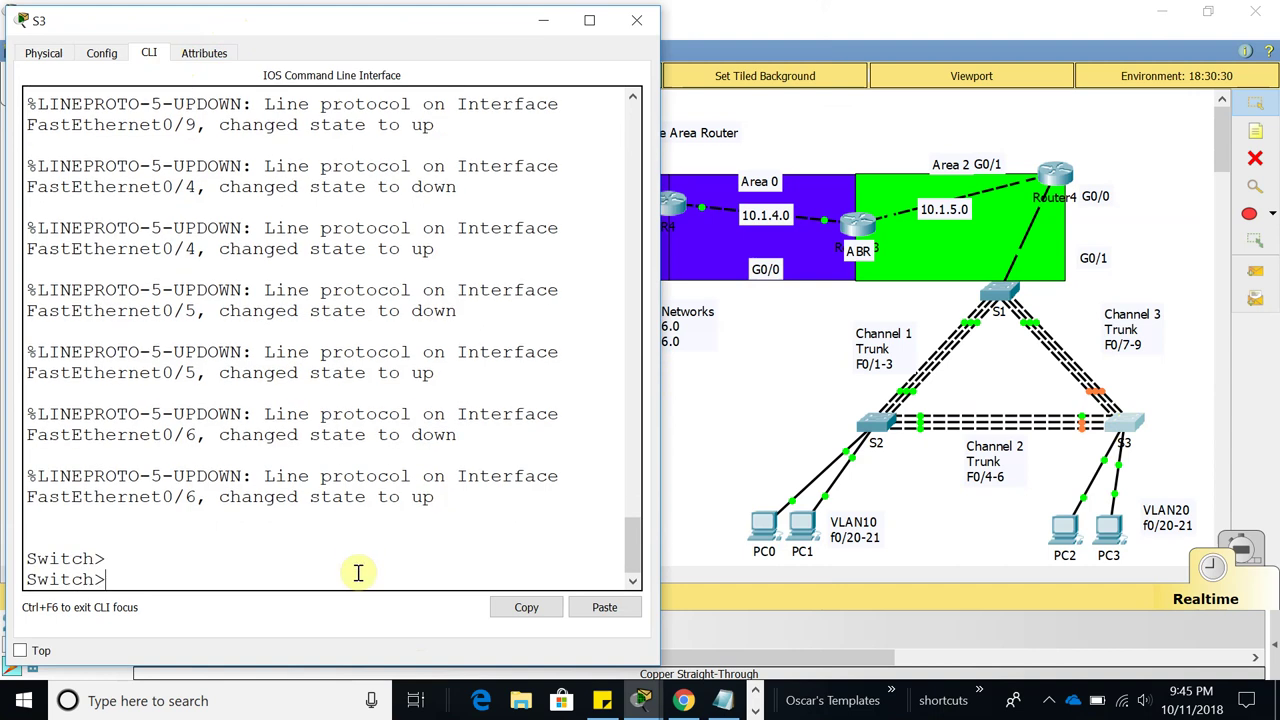
# Enter global configuration mode on S3 with enable and configure terminal, and paste the copied configuration
pyautogui.press('Return')
pyautogui.write('en')
pyautogui.press('Tab')
pyautogui.press('Return')
pyautogui.write('confi')
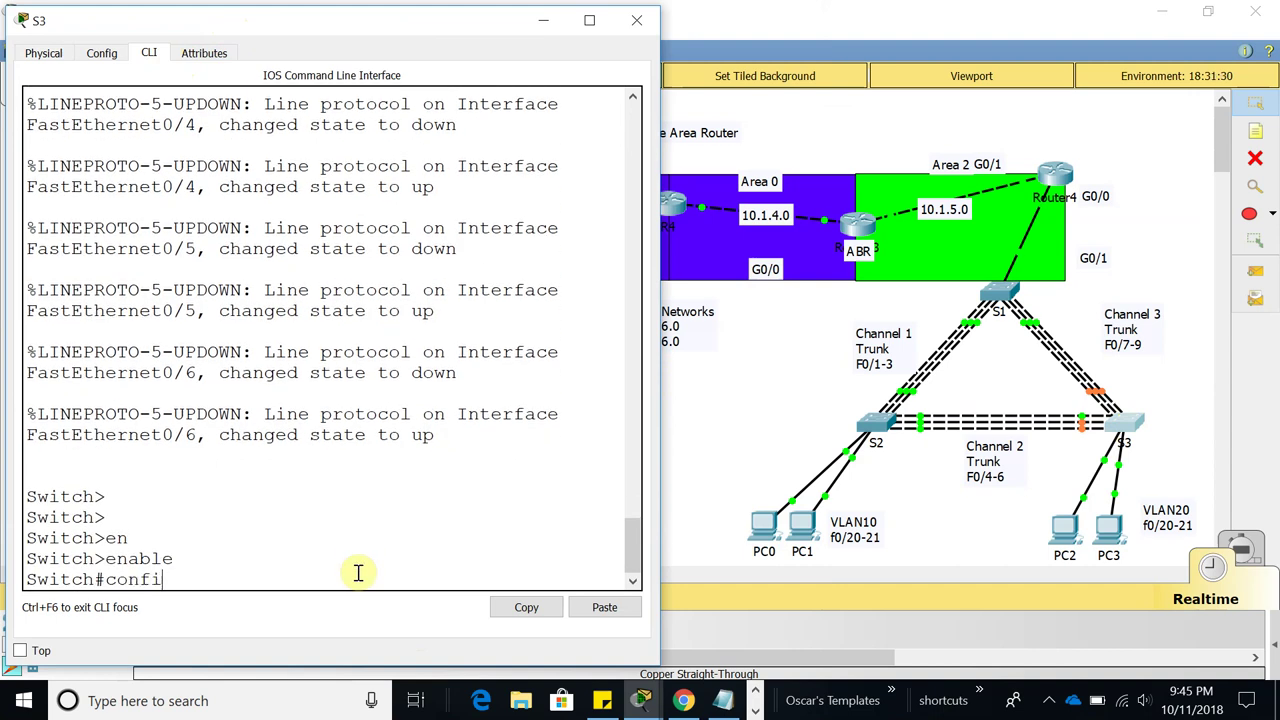
pyautogui.press('Tab')
pyautogui.write('terminal')
pyautogui.press('Return')
pyautogui.press('Return')
pyautogui.press('Return')
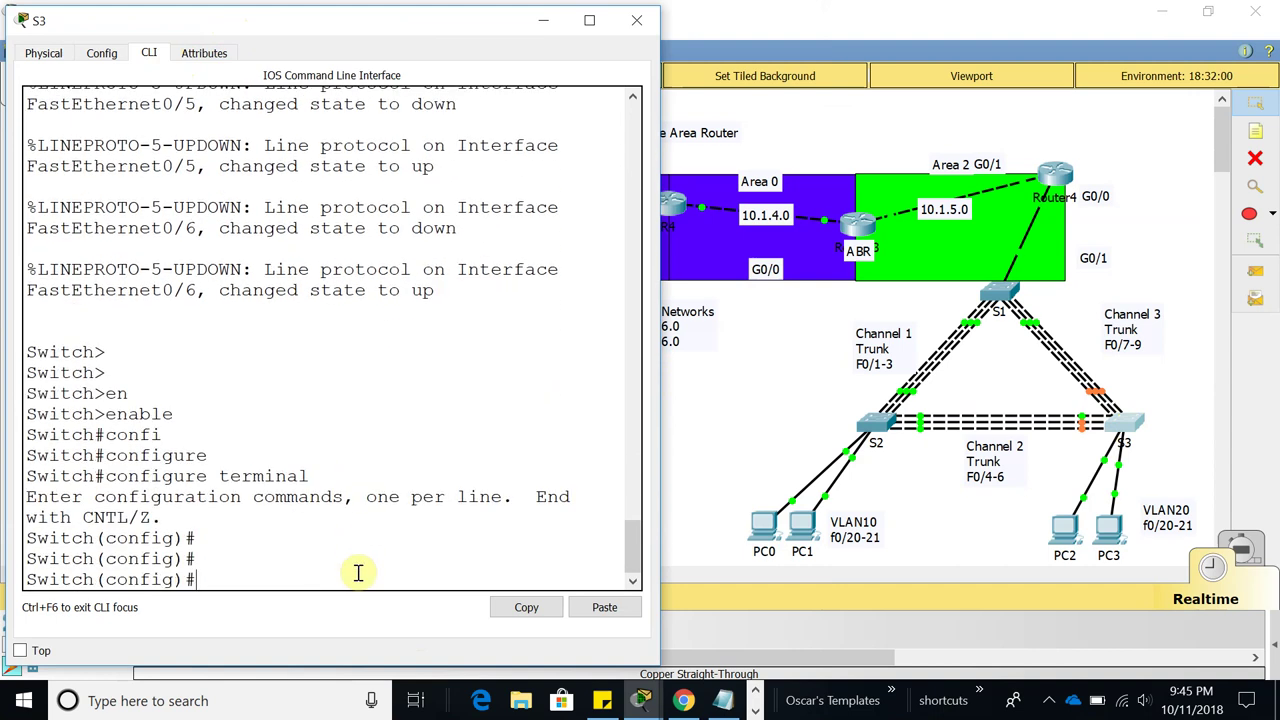
pyautogui.click(604, 606)
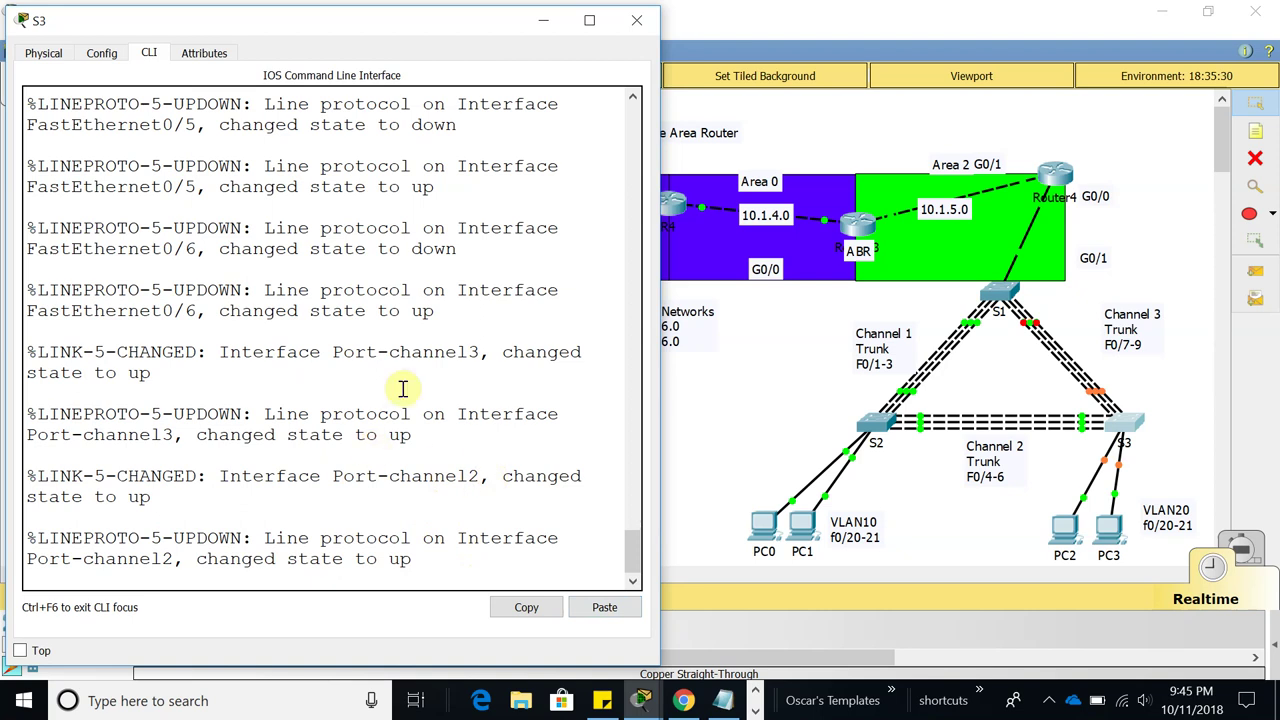
pyautogui.scroll(2, 280, 409)
pyautogui.scroll(5, 297, 363)
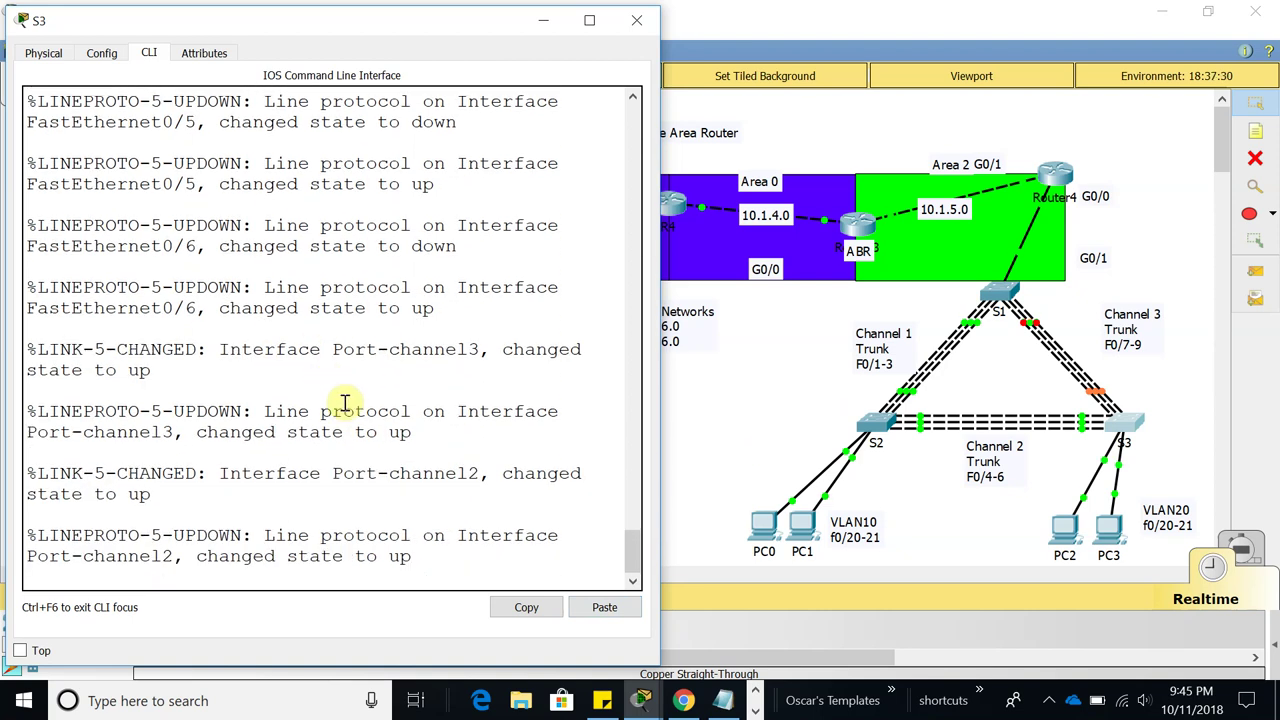
# Leave configuration mode on S3 with end and save the running configuration with copy run start
pyautogui.press('Return')
pyautogui.press('Return')
pyautogui.press('Return')
pyautogui.write('end')
pyautogui.press('Return')
pyautogui.press('Return')
pyautogui.press('Return')
pyautogui.write('copy')
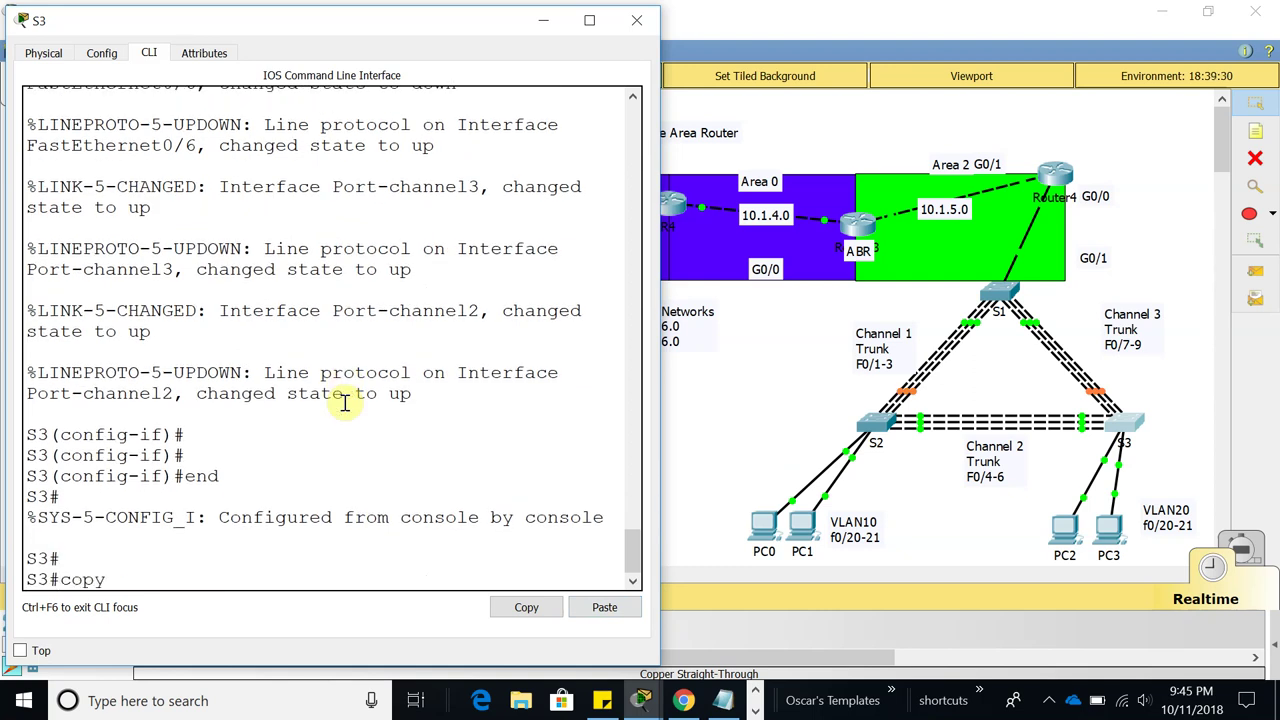
pyautogui.write(' run start')
pyautogui.press('Return')
pyautogui.press('Return')
# Run show run on S3 and page through the hostname, spanning-tree mode, port-channels, interface channel-groups and line settings
pyautogui.write('show run')
pyautogui.press('Return')
pyautogui.press('Return')
pyautogui.press('Return')
pyautogui.press('Return')
pyautogui.press('Return')
pyautogui.press('Return')
pyautogui.press('Return')
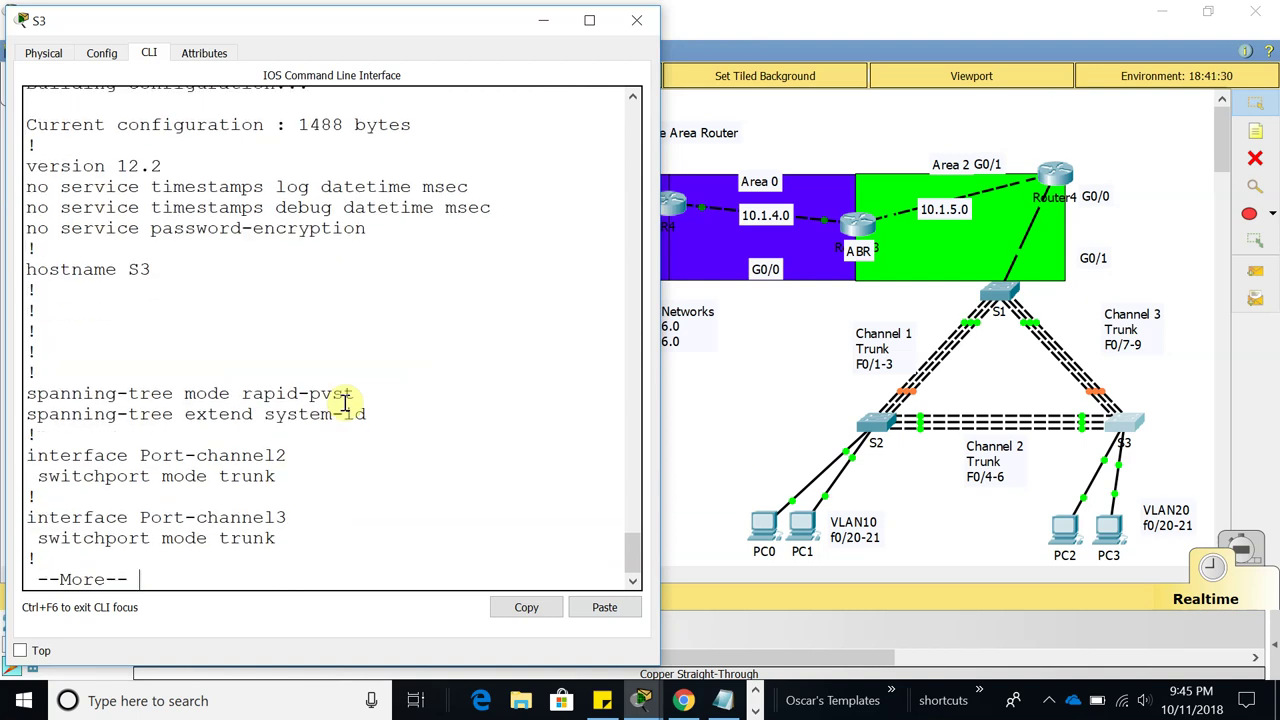
pyautogui.press('Return')
pyautogui.press('Return')
pyautogui.press('Return')
pyautogui.press('Return')
pyautogui.press('Return')
pyautogui.press('Return')
pyautogui.press('Return')
pyautogui.press('Return')
pyautogui.press('Return')
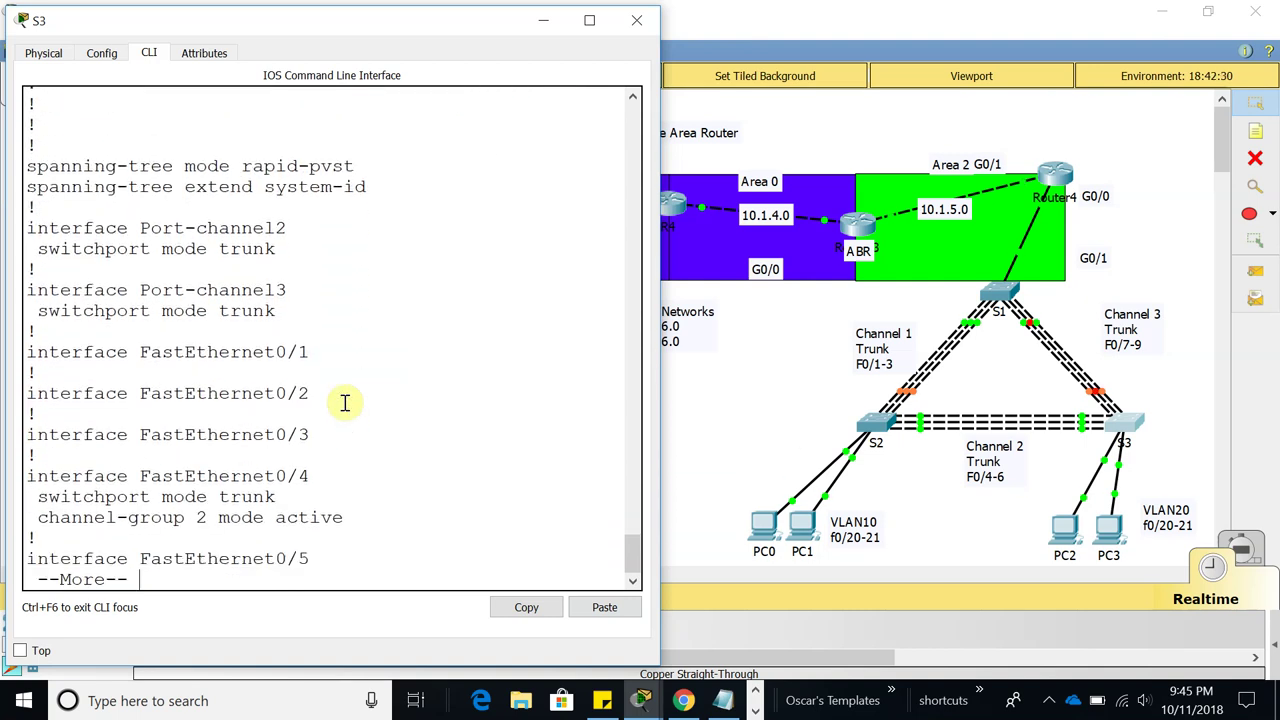
pyautogui.press('Return')
pyautogui.press('Return')
pyautogui.press('Return')
pyautogui.press('Return')
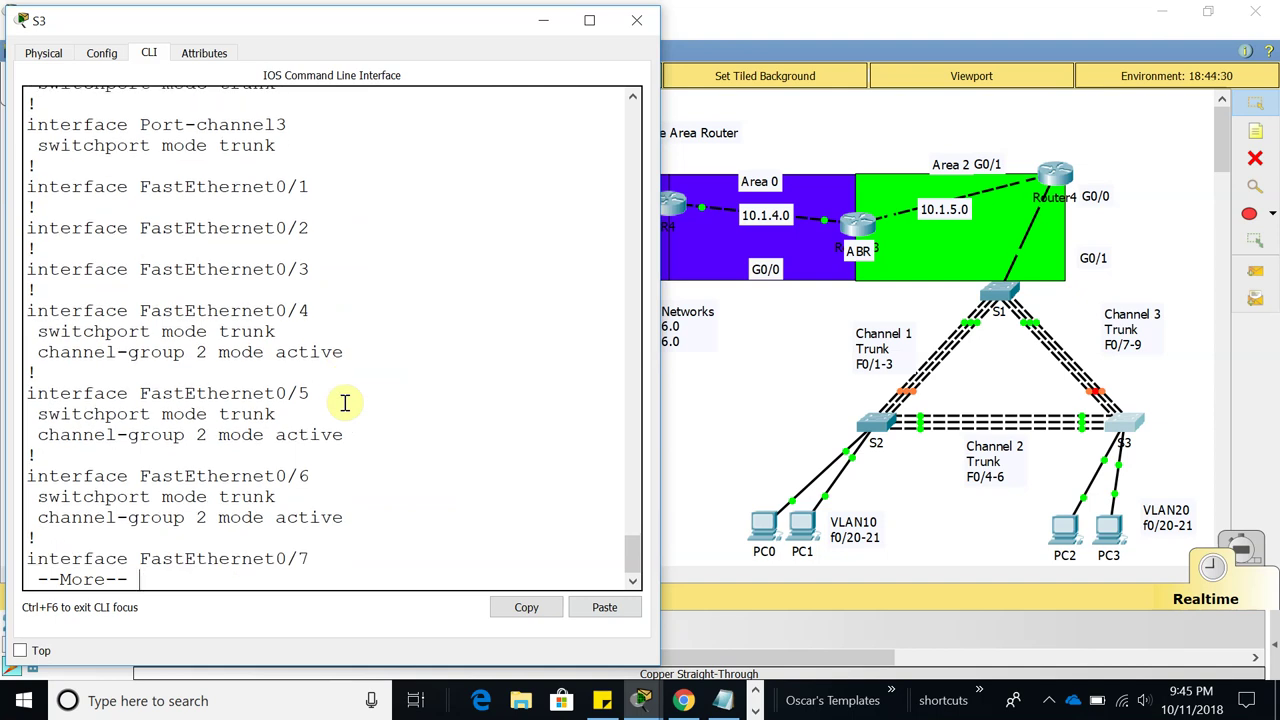
pyautogui.press('Return')
pyautogui.press('Return')
pyautogui.press('Return')
pyautogui.press('Return')
pyautogui.press('Return')
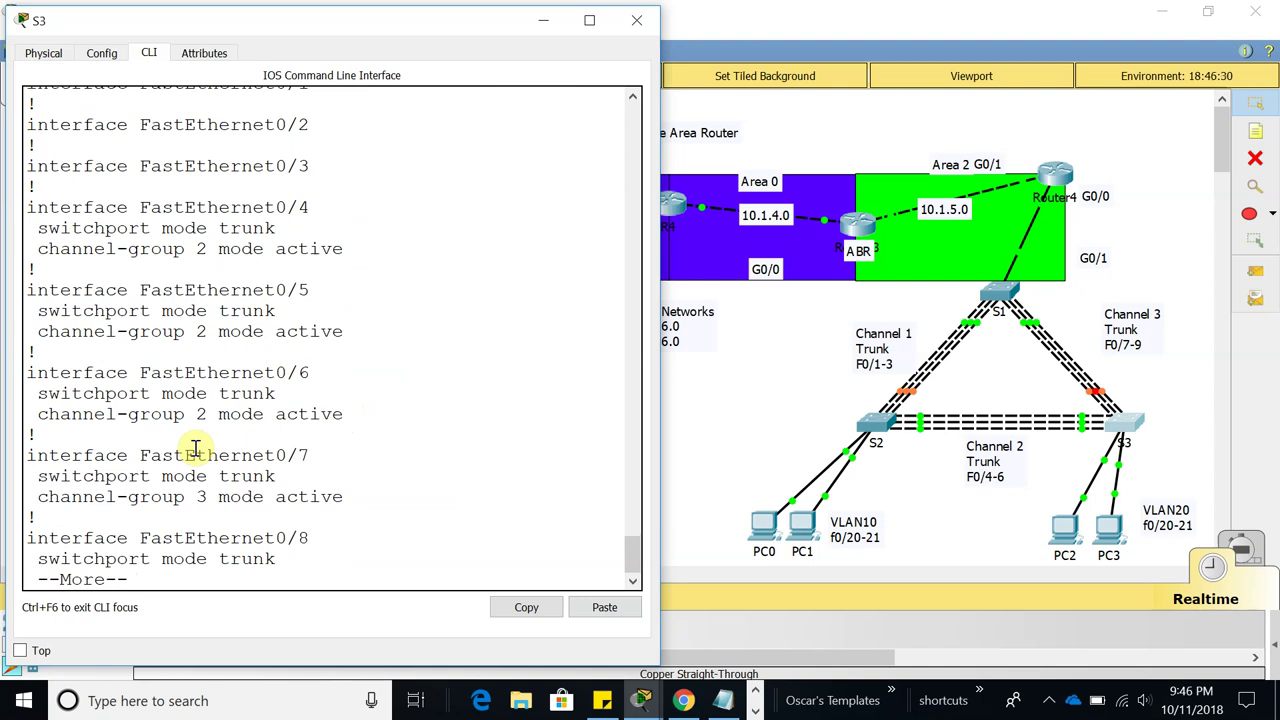
pyautogui.press('Return')
pyautogui.press('Return')
pyautogui.press('Return')
pyautogui.press('Return')
pyautogui.press('Return')
pyautogui.press('Return')
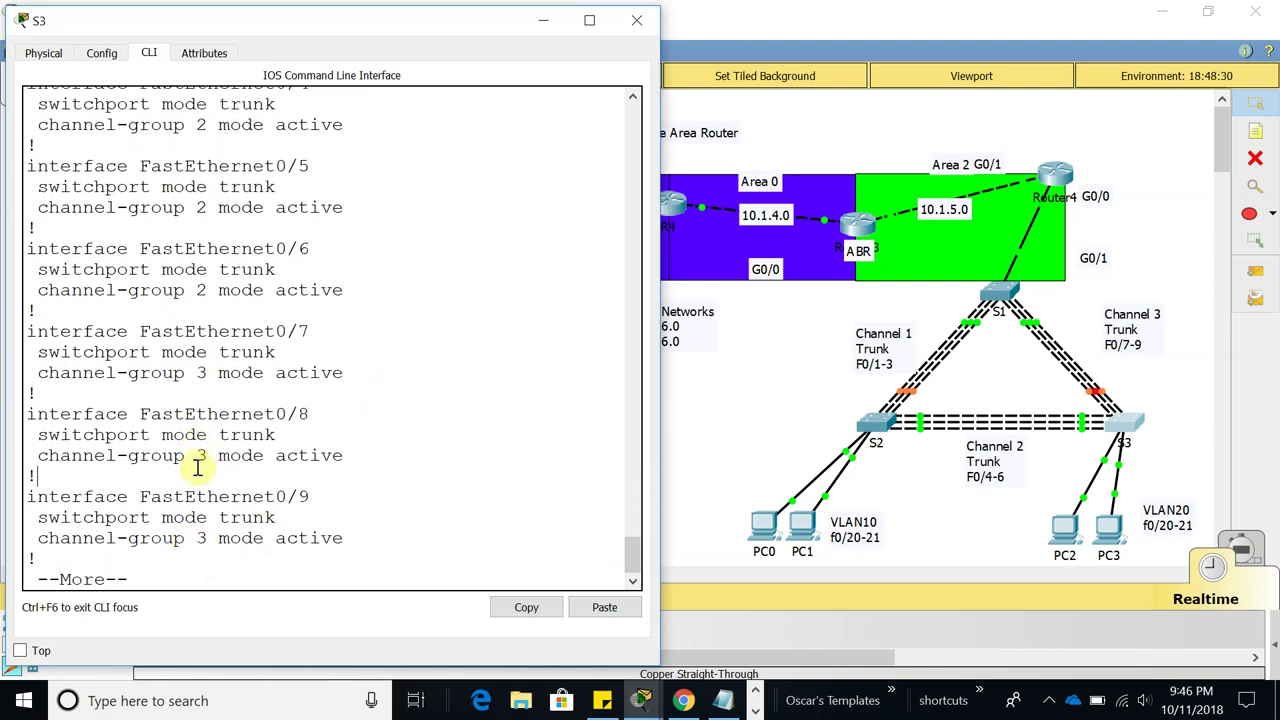
pyautogui.press('Return')
pyautogui.press('Return')
pyautogui.press('Return')
pyautogui.press('Return')
pyautogui.press('Return')
pyautogui.press('Return')
pyautogui.press('Return')
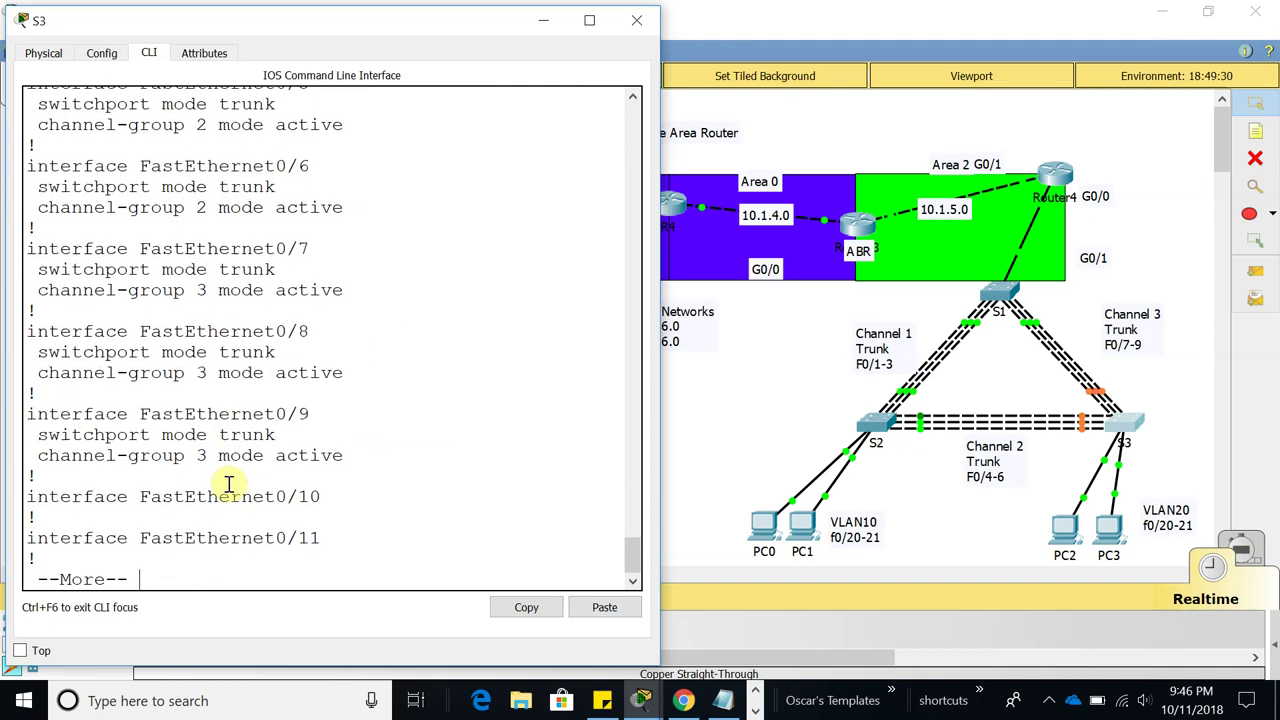
pyautogui.press('Return')
pyautogui.press('Return')
pyautogui.press('Return')
pyautogui.press('Return')
pyautogui.press('Return')
pyautogui.press('Return')
pyautogui.press('Return')
pyautogui.press('Return')
pyautogui.press('Return')
pyautogui.press('Return')
pyautogui.press('Return')
pyautogui.press('Return')
pyautogui.press('Return')
pyautogui.press('Return')
pyautogui.press('Return')
pyautogui.press('Return')
pyautogui.press('Return')
pyautogui.press('Return')
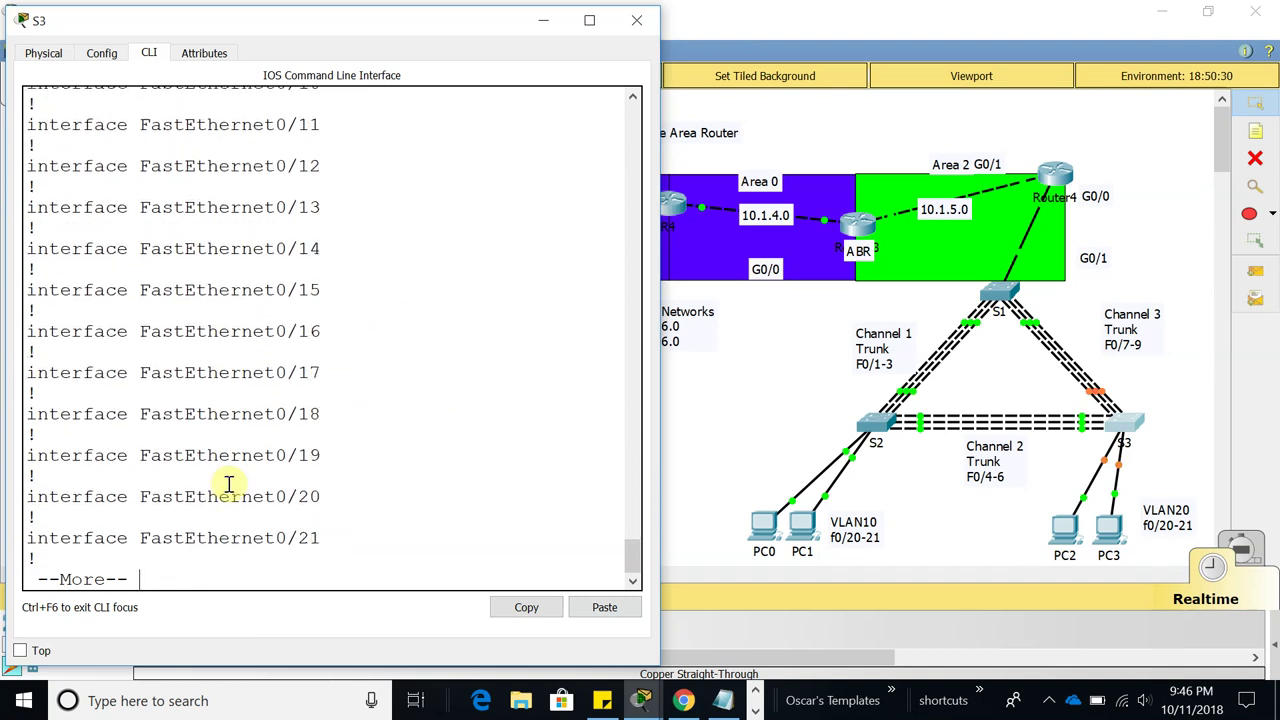
pyautogui.press('Return')
pyautogui.press('Return')
pyautogui.press('Return')
pyautogui.press('Return')
pyautogui.press('Return')
pyautogui.press('Return')
pyautogui.press('Return')
pyautogui.press('Return')
pyautogui.press('Return')
pyautogui.press('Return')
pyautogui.press('Return')
pyautogui.press('Return')
pyautogui.press('Return')
pyautogui.press('Return')
pyautogui.press('Return')
pyautogui.press('Return')
pyautogui.press('Return')
pyautogui.press('Return')
pyautogui.press('Return')
pyautogui.press('Return')
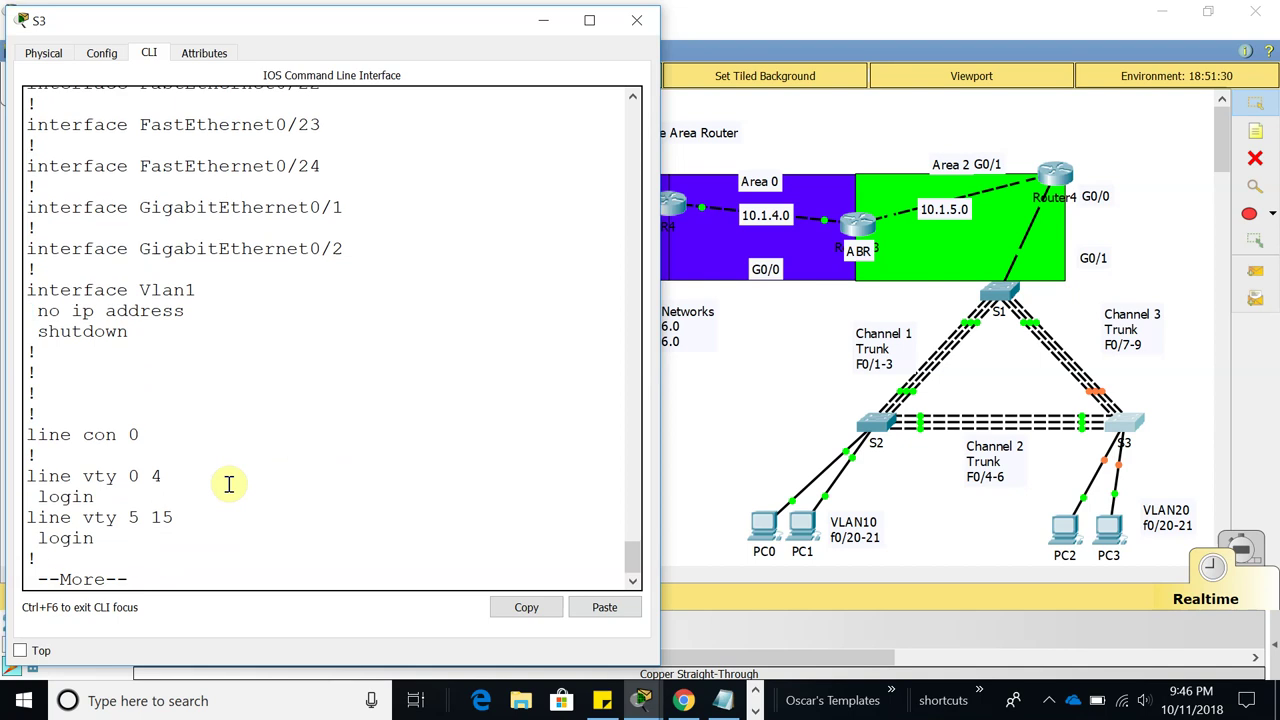
# Close the S3 window and open S1's command line at its privileged prompt
pyautogui.click(636, 19)
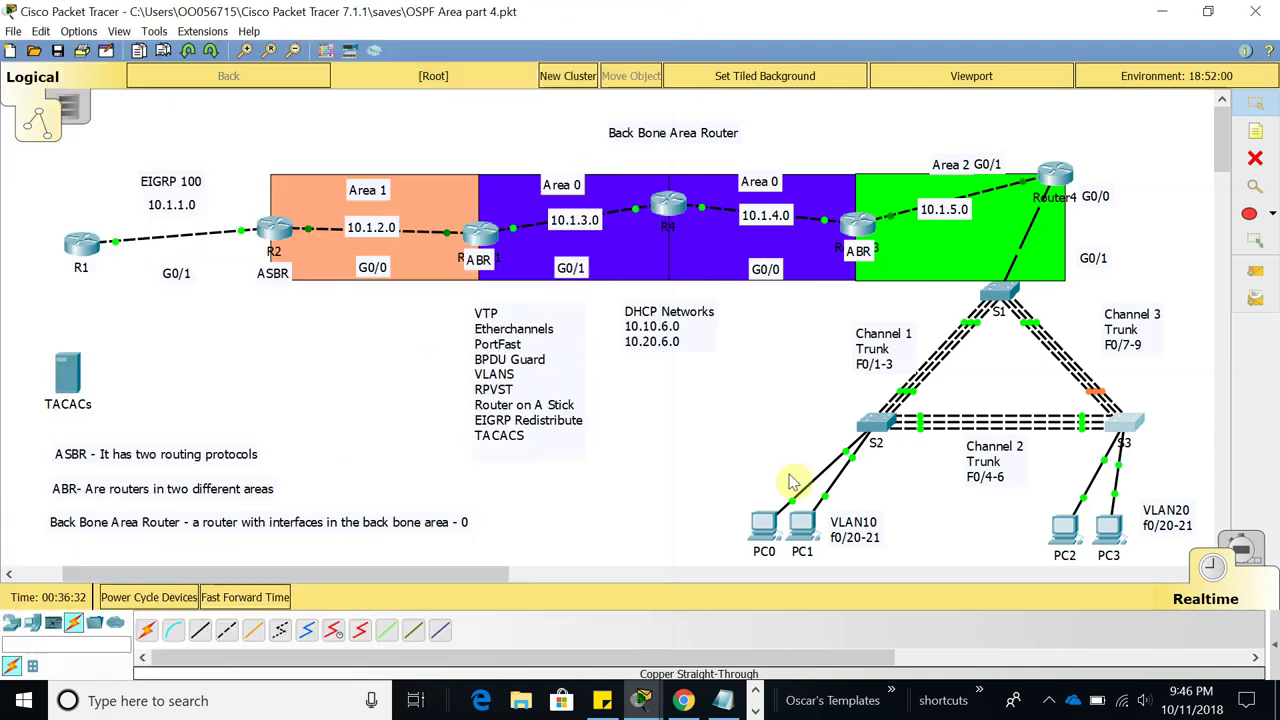
pyautogui.click(1010, 291)
pyautogui.press('Return')
pyautogui.press('Return')
pyautogui.press('Return')
pyautogui.press('Return')
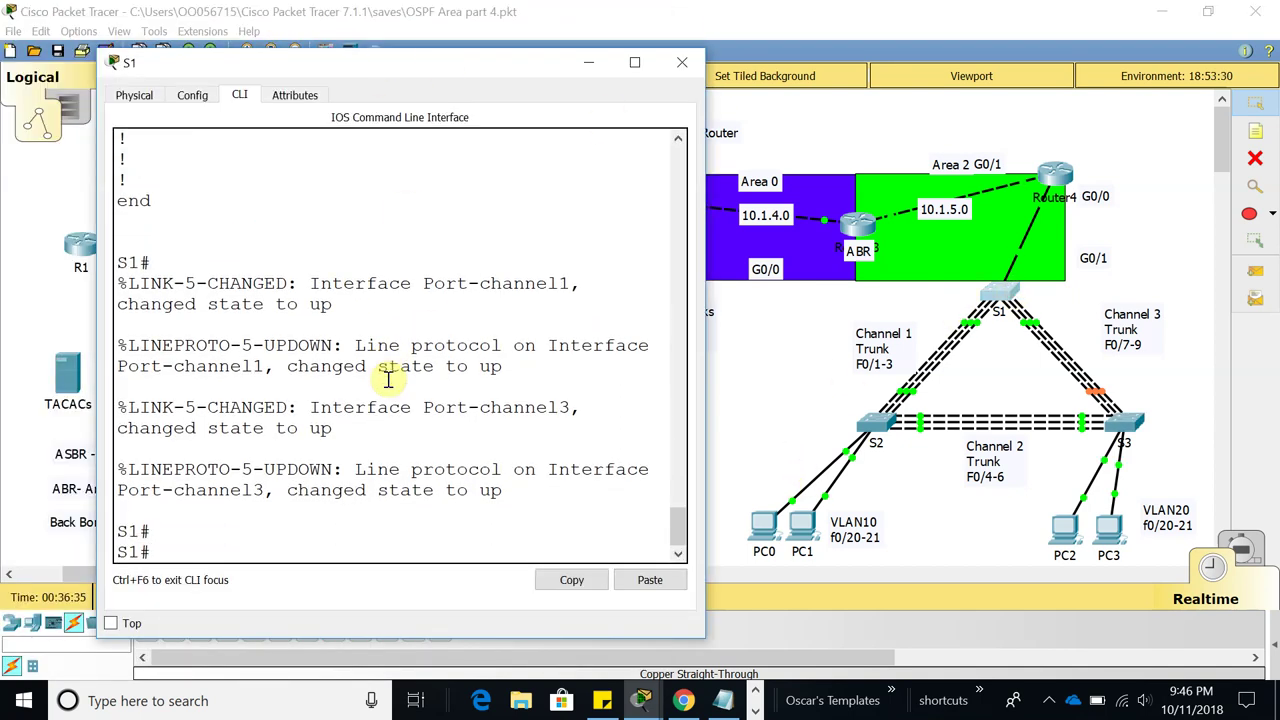
# Create VLANs 10 and 20 on S1 from global configuration mode and return to privileged mode with end
pyautogui.write('config')
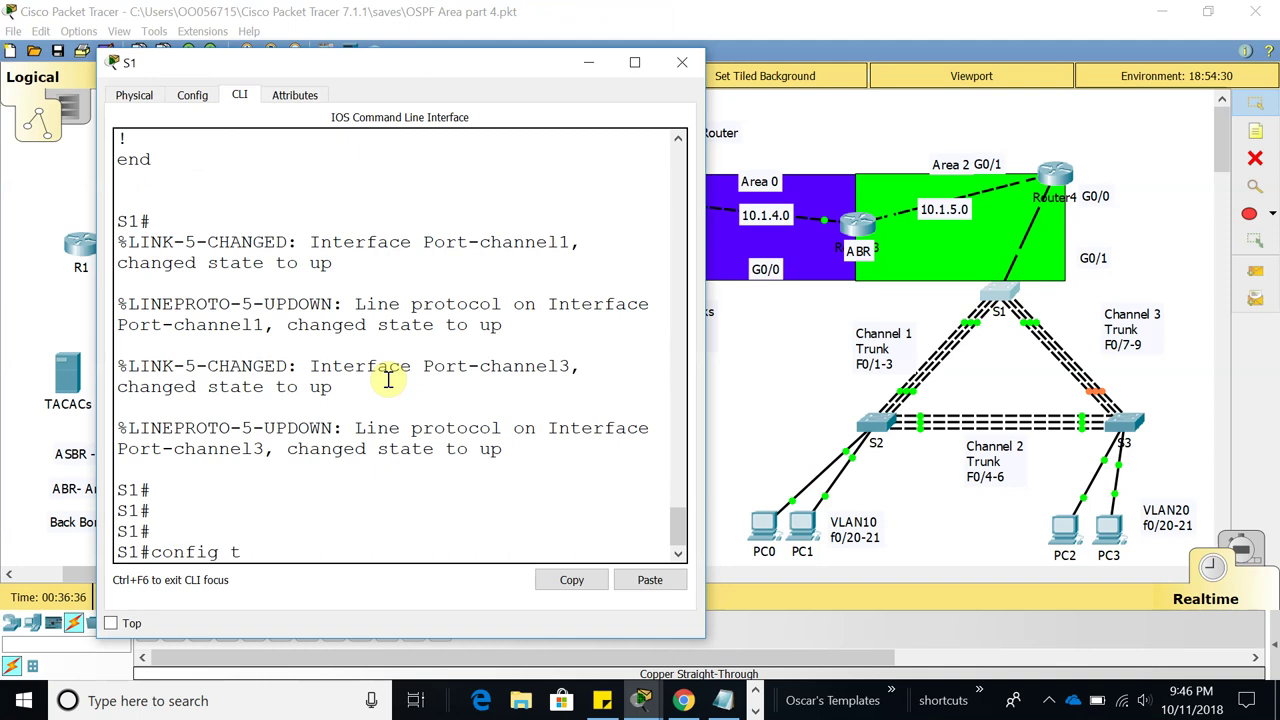
pyautogui.write(' t')
pyautogui.press('Return')
pyautogui.press('Return')
pyautogui.press('Return')
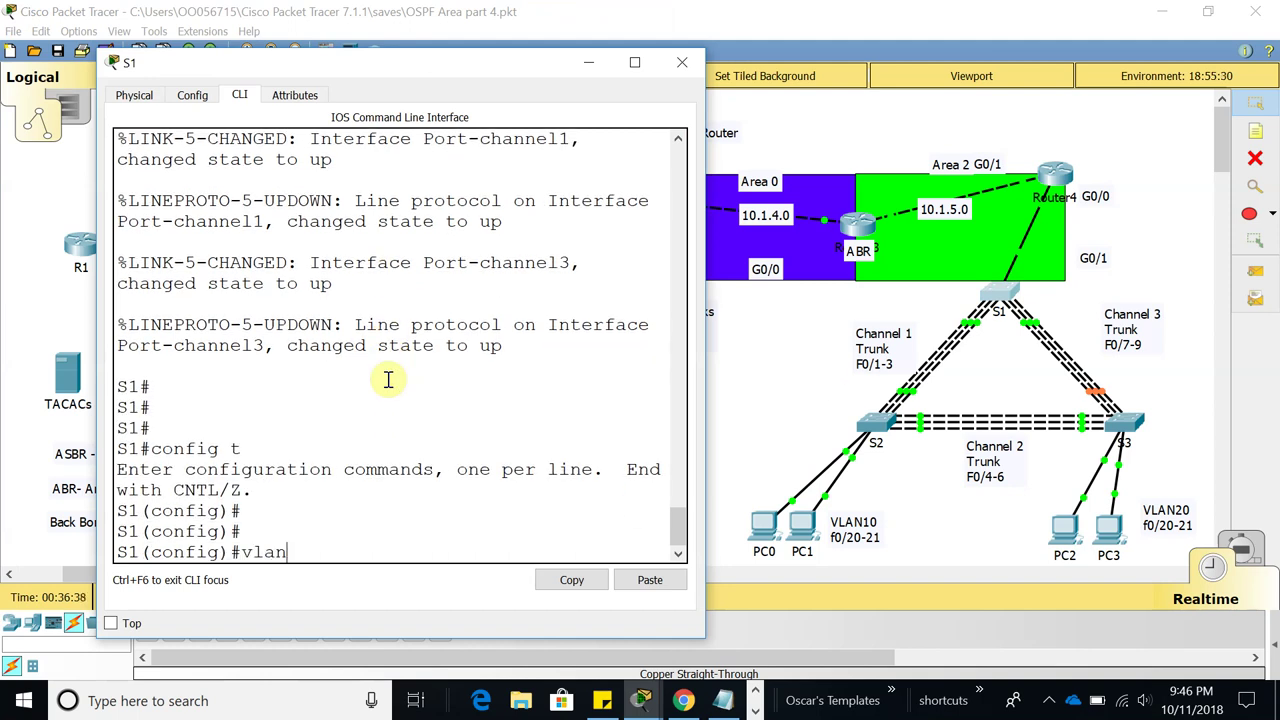
pyautogui.write('vlan 10')
pyautogui.press('Return')
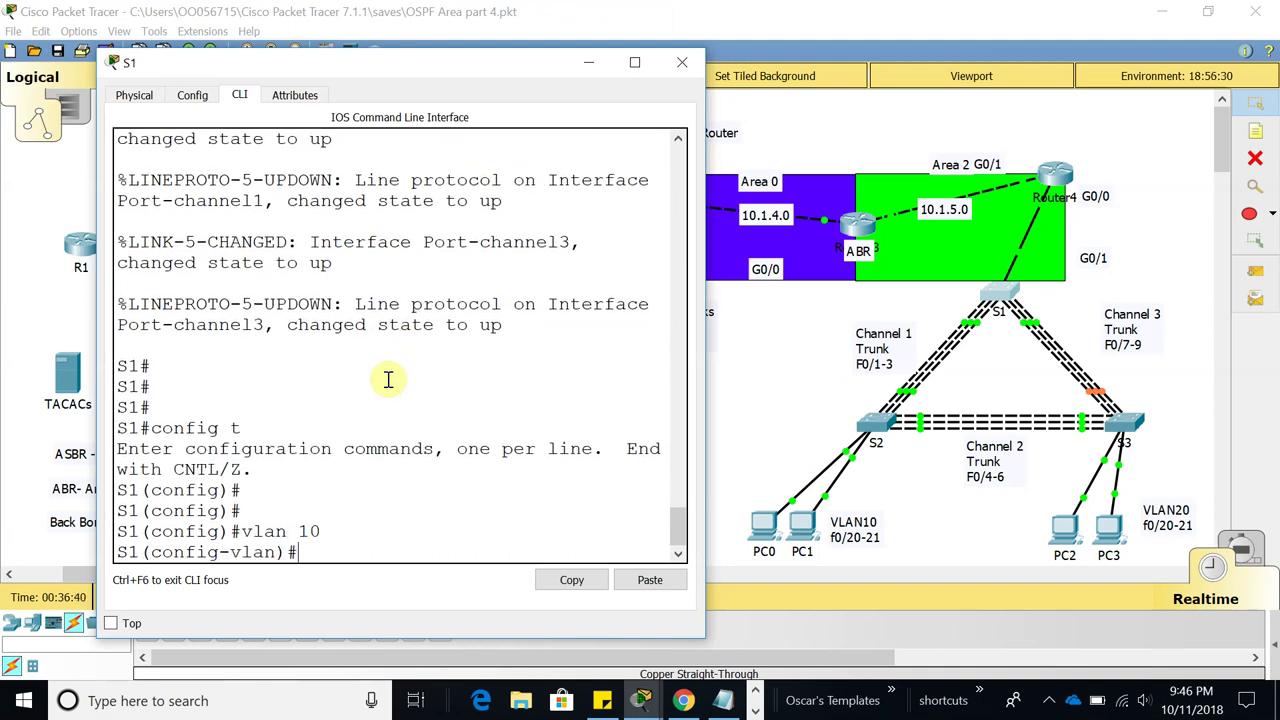
pyautogui.write('vlan 20')
pyautogui.press('Return')
pyautogui.press('Return')
pyautogui.press('Return')
pyautogui.write('end')
pyautogui.press('Return')
# Run show vlan on S1 to check its VLAN database, and close the S1 window
pyautogui.write('show')
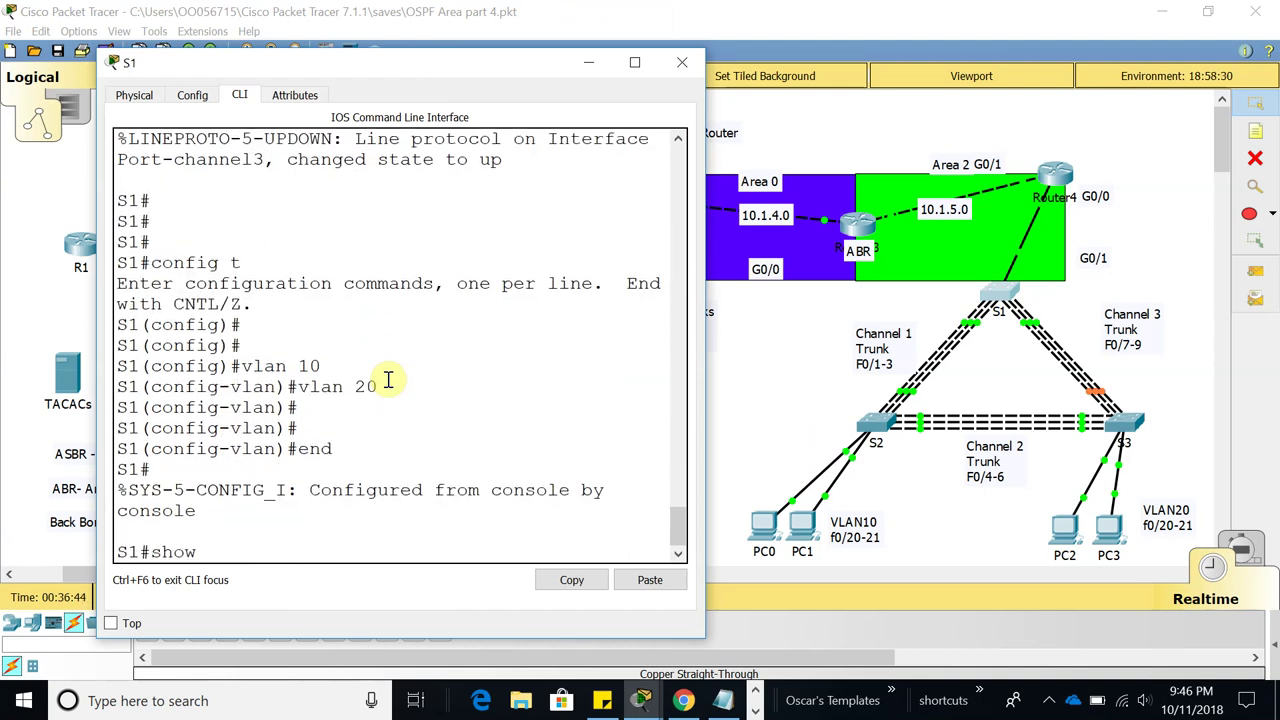
pyautogui.write(' vlan')
pyautogui.press('Return')
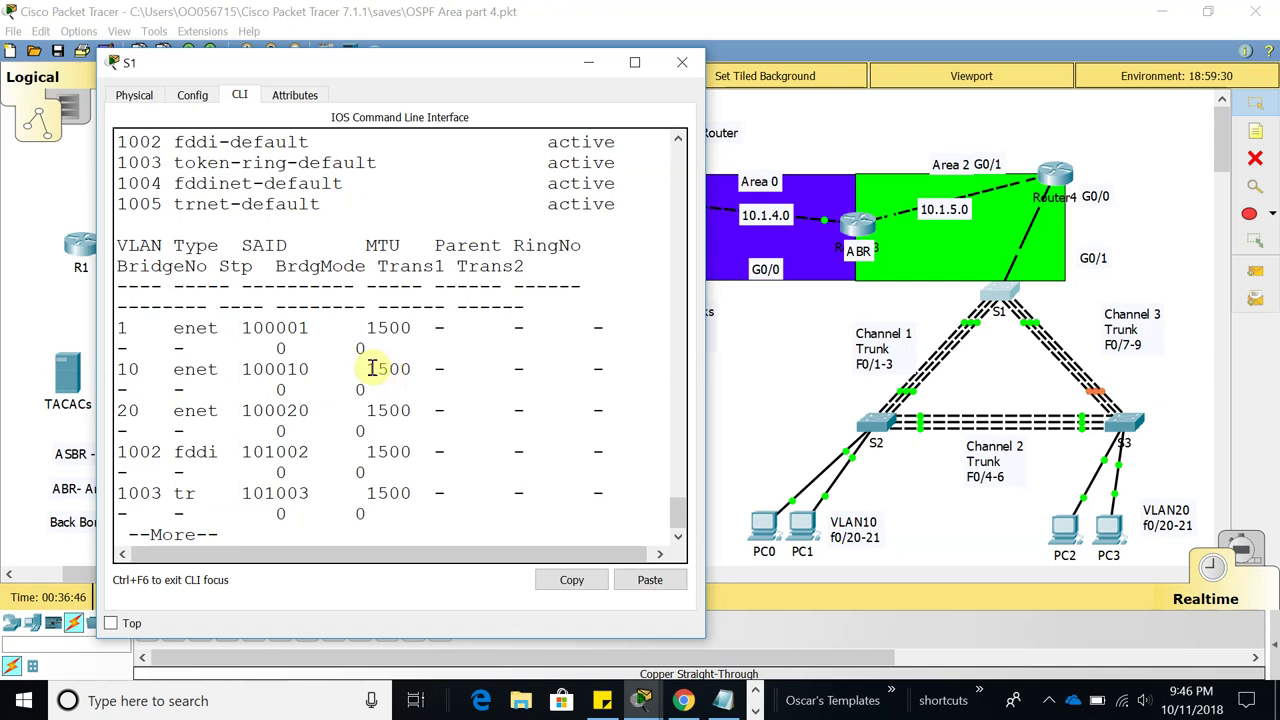
pyautogui.click(682, 62)
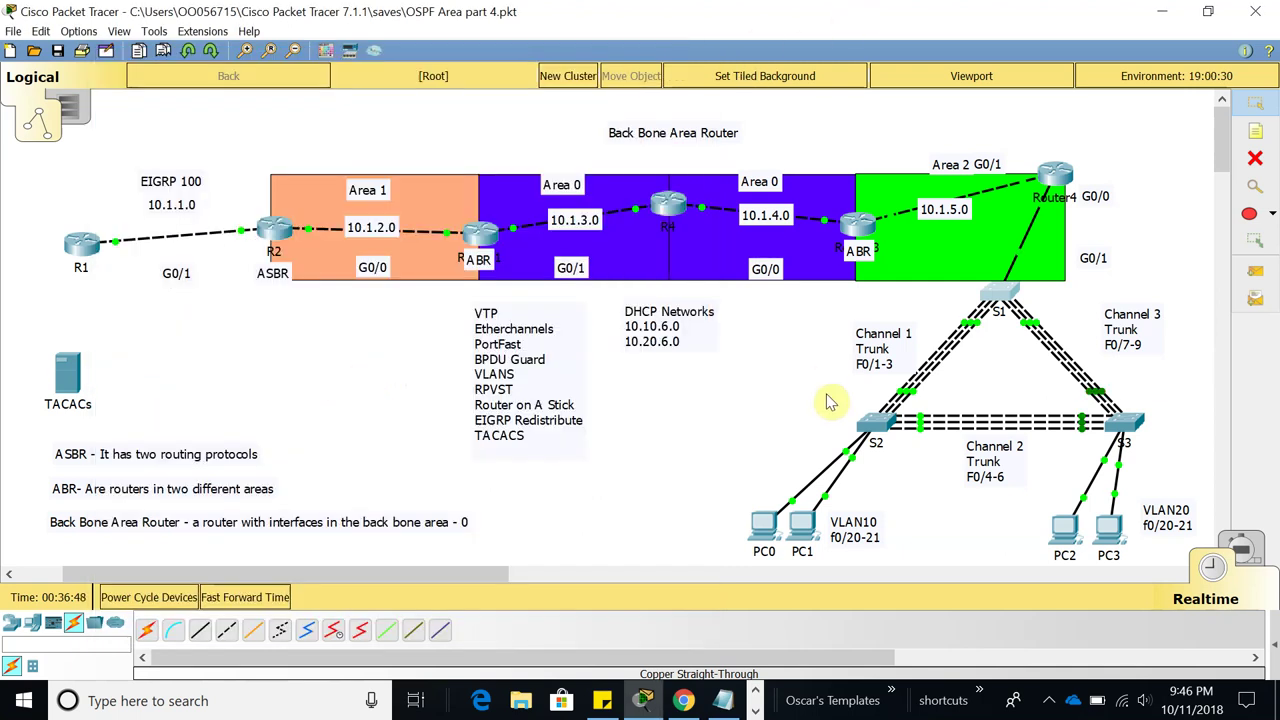
# Open S2's command line and run show vlan to check whether the VLANs from S1 were propagated
pyautogui.click(874, 424)
pyautogui.moveTo(630, 130); pyautogui.dragTo(219, 73)
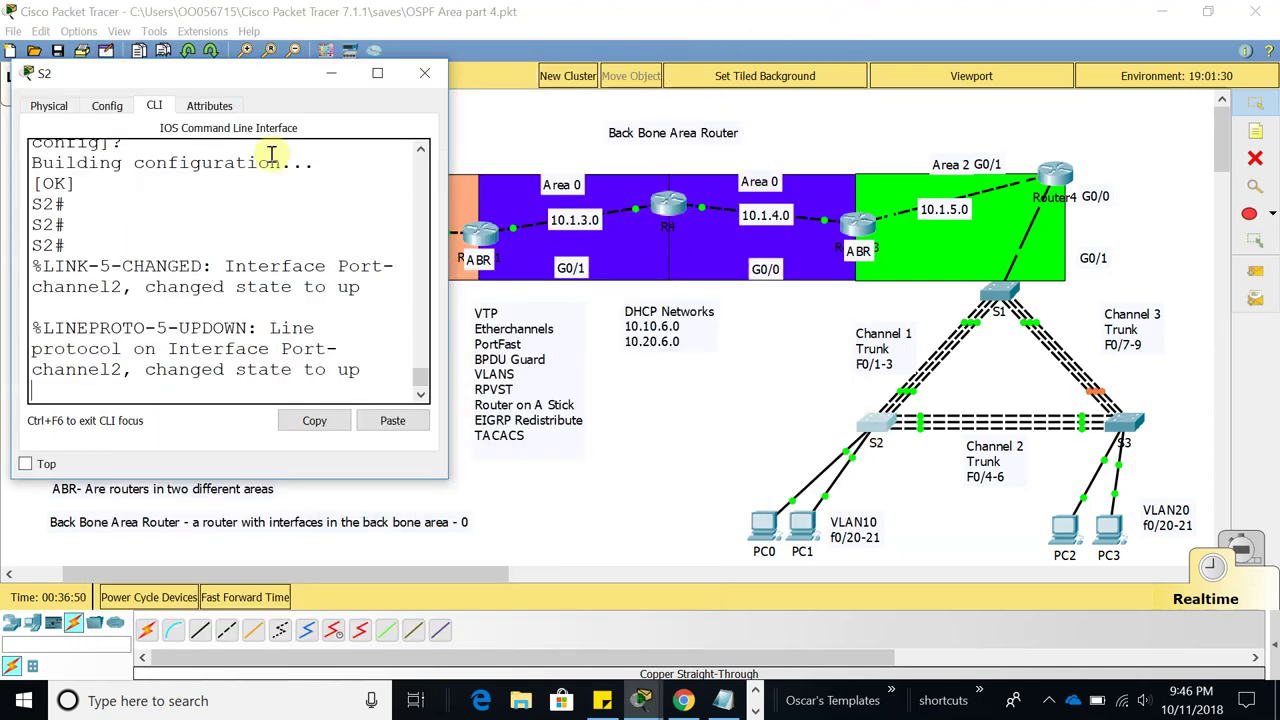
pyautogui.press('Return')
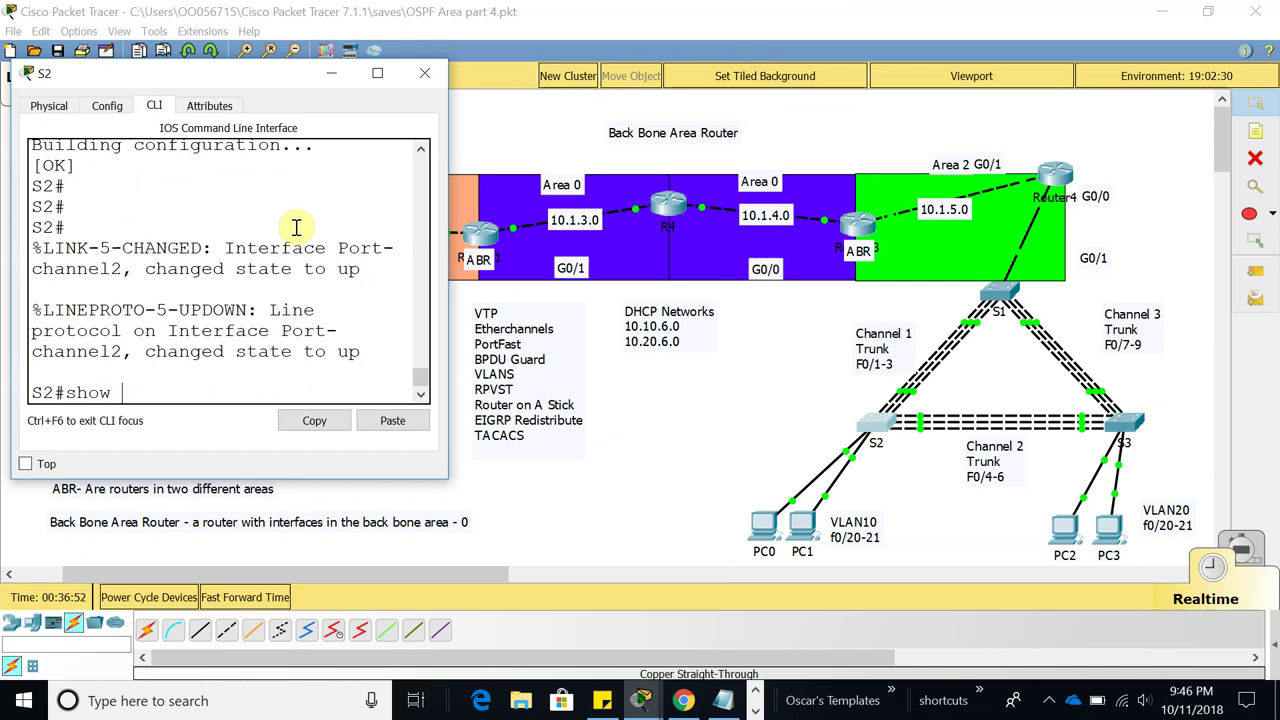
pyautogui.write('show vlan')
pyautogui.press('Return')
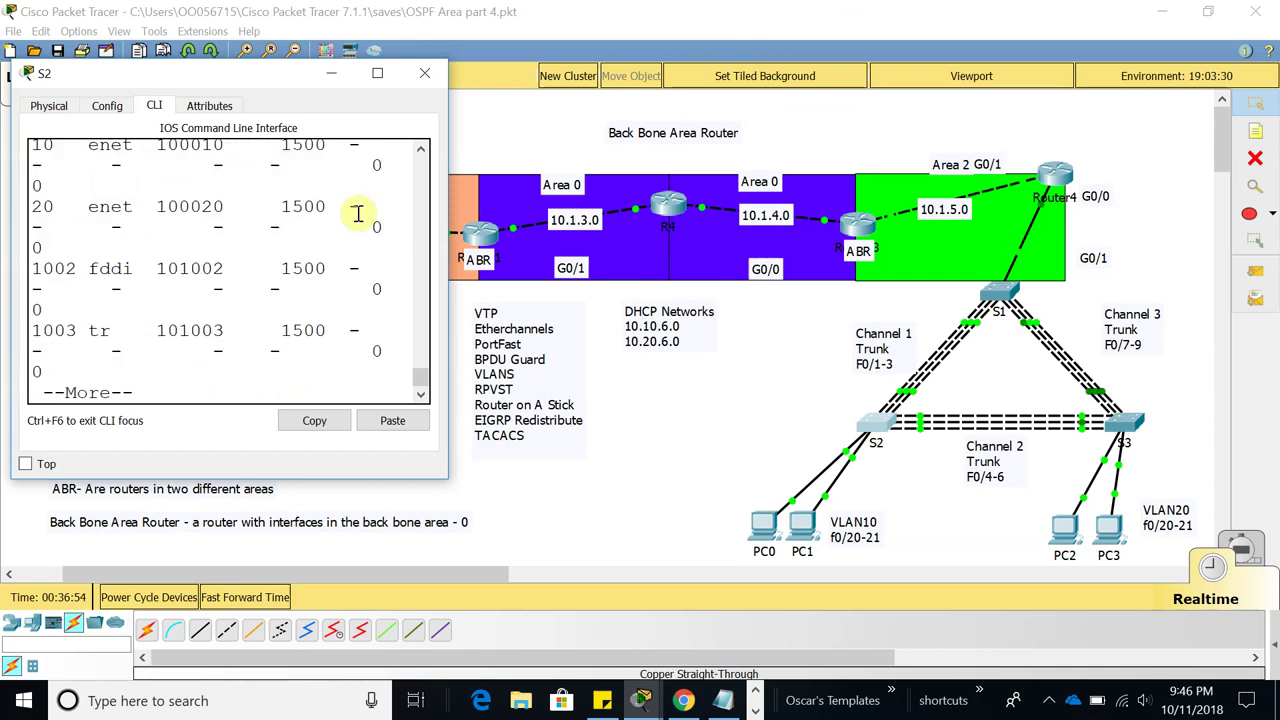
pyautogui.scroll(1, 85, 245)
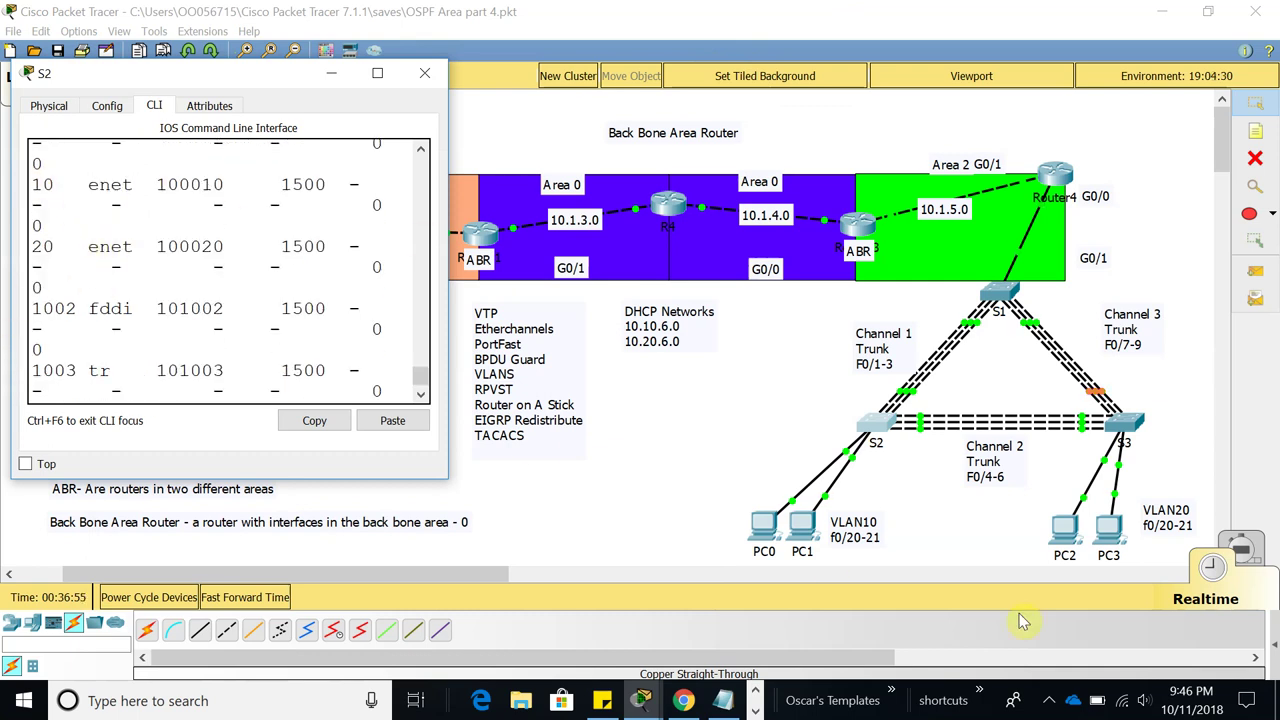
# Open and enlarge S3's command line, leave the earlier configuration listing and run show vlan
pyautogui.click(1127, 432)
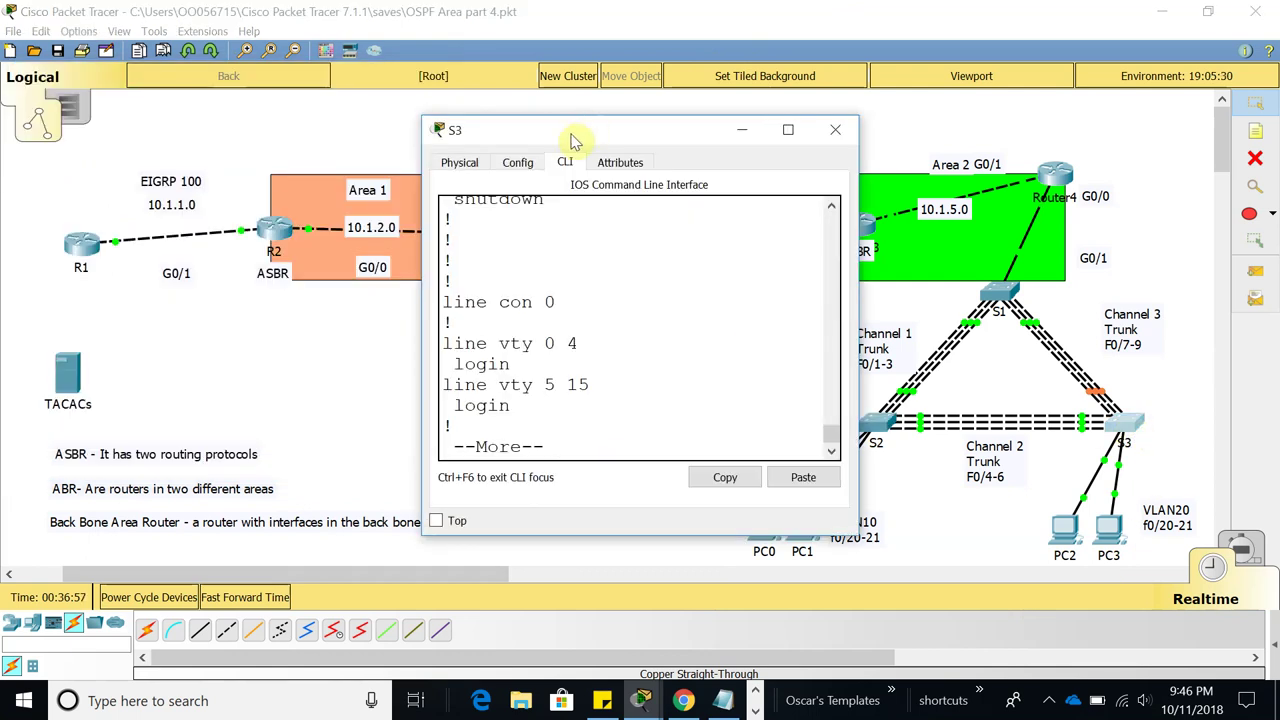
pyautogui.moveTo(586, 134); pyautogui.dragTo(306, 92)
pyautogui.moveTo(576, 496); pyautogui.dragTo(738, 603)
pyautogui.press('space')
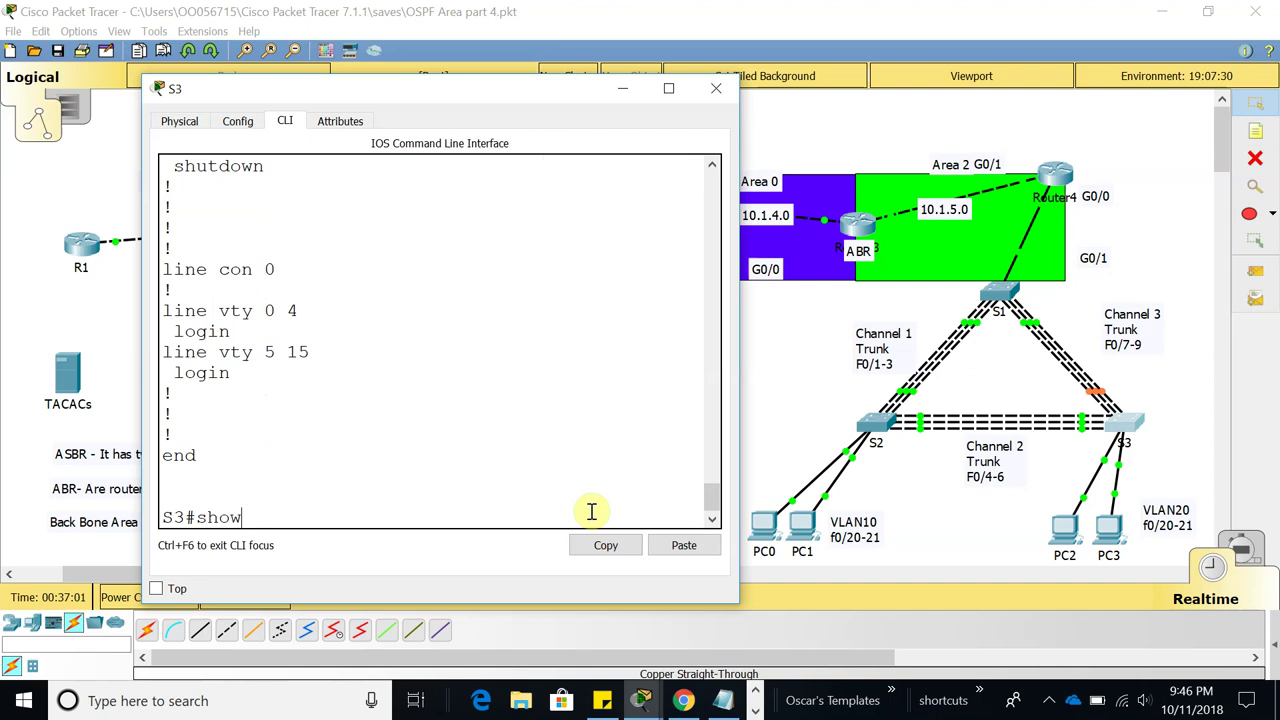
pyautogui.write('show vlan')
pyautogui.press('Return')
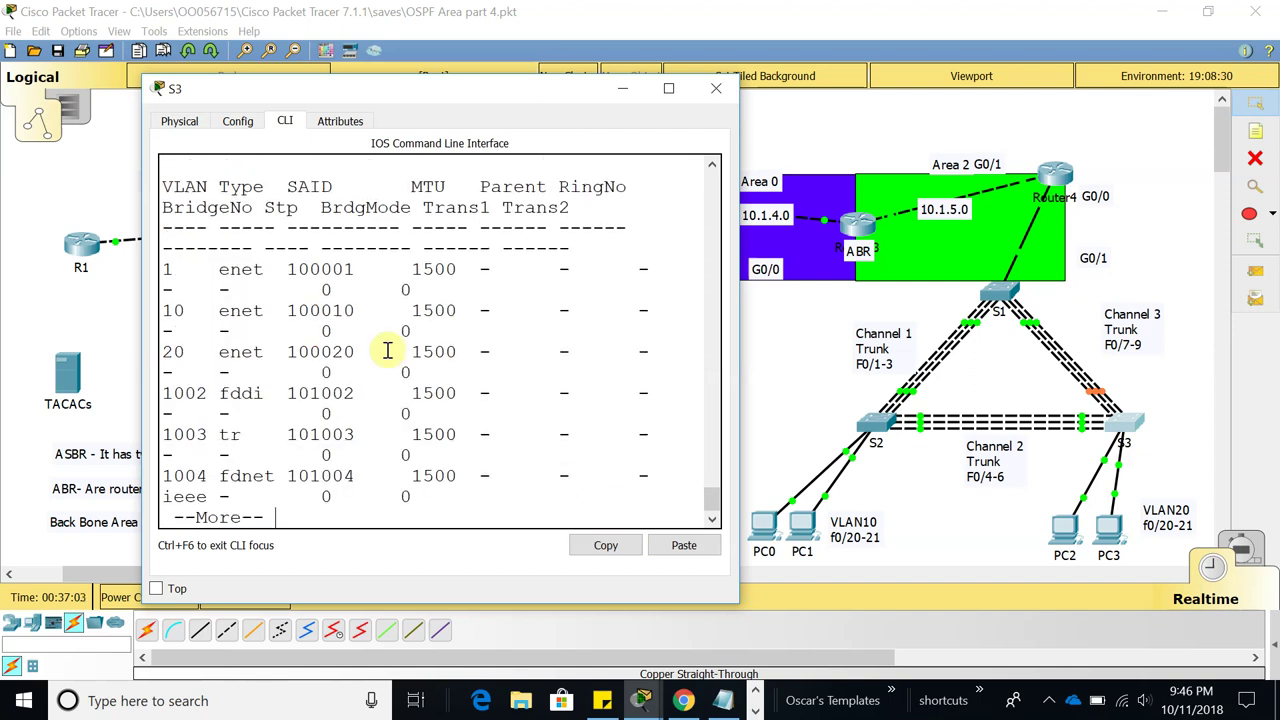
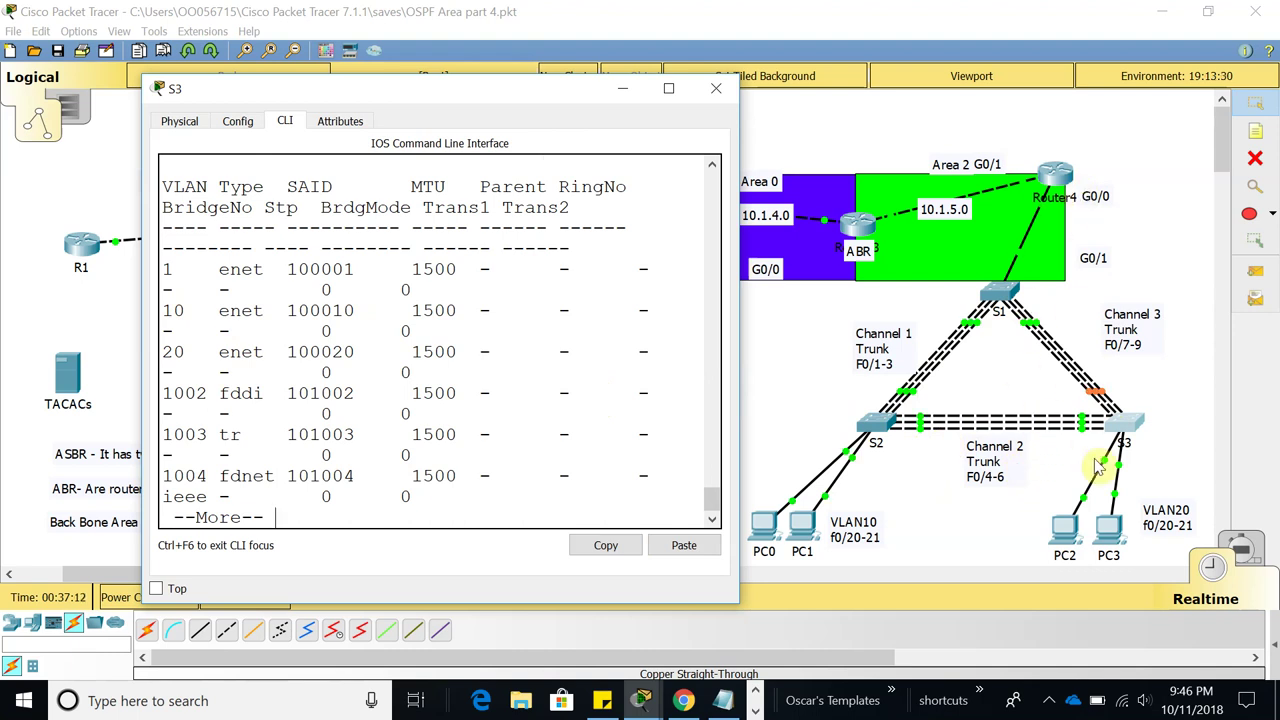
# Page through the rest of S3's VLAN listing until the privileged prompt returns
pyautogui.moveTo(550, 98); pyautogui.dragTo(503, 66)
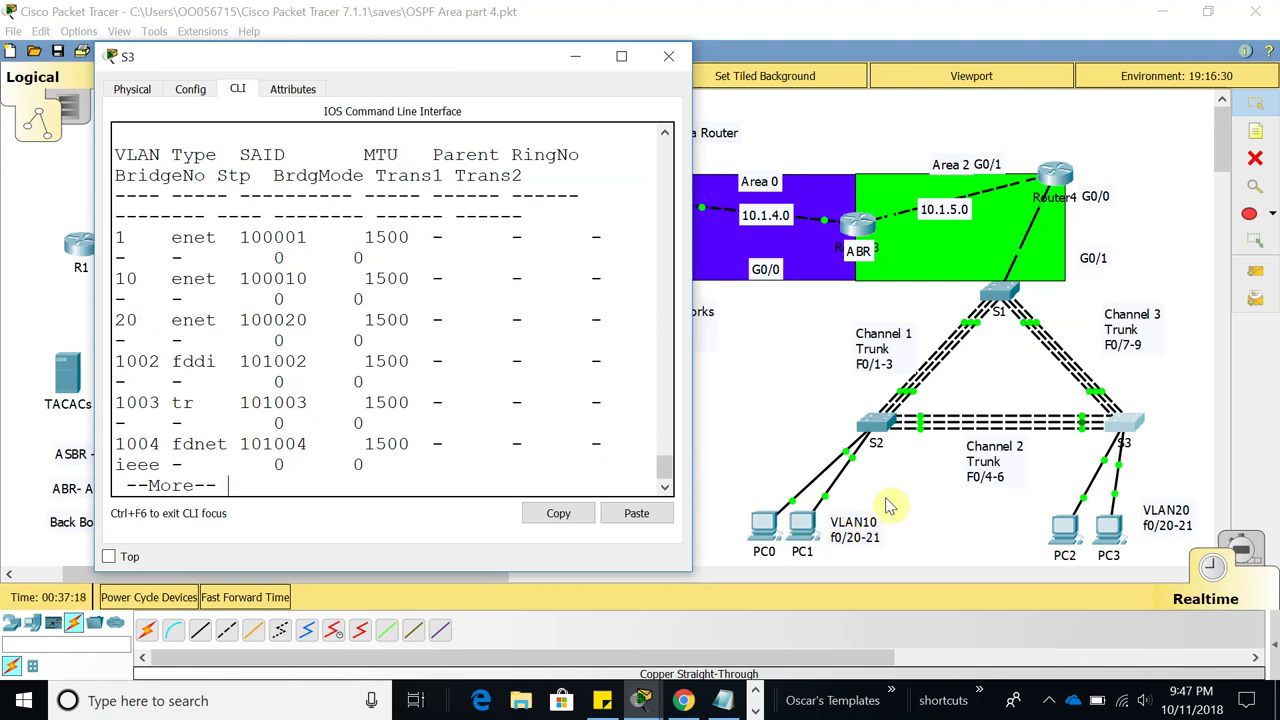
pyautogui.press('Return')
pyautogui.press('Return')
pyautogui.press('Return')
pyautogui.press('Return')
pyautogui.press('Return')
pyautogui.press('Return')
pyautogui.press('Return')
pyautogui.press('Return')
pyautogui.press('Return')
pyautogui.press('Return')
pyautogui.press('Return')
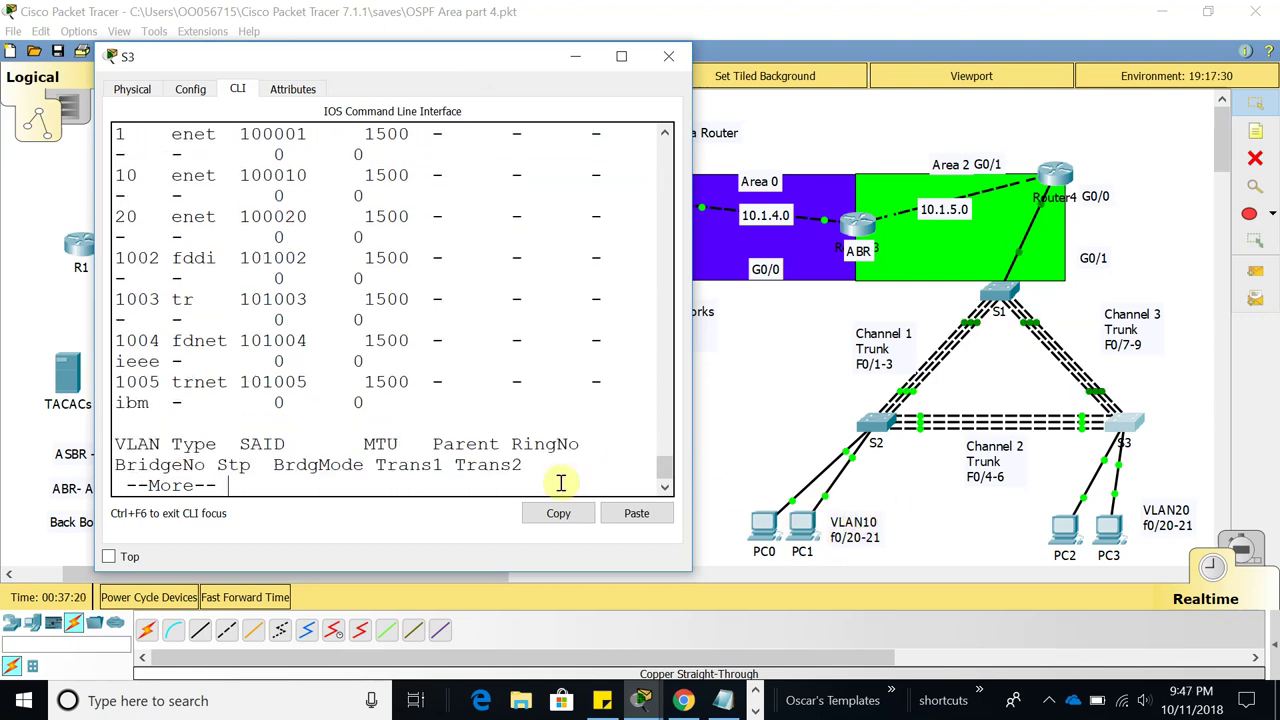
pyautogui.press('Return')
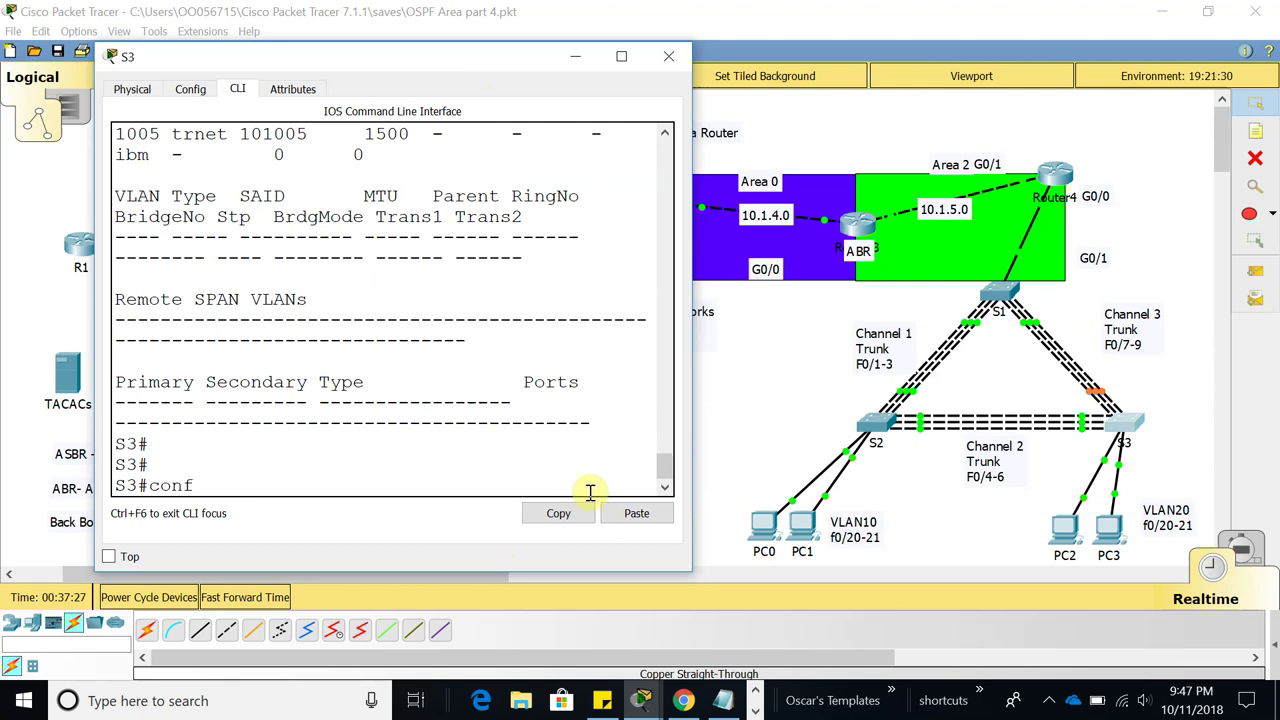
# Enter global configuration mode on S3 and set interface range f0/20-21 to switchport mode access
pyautogui.write('t')
pyautogui.press('Return')
pyautogui.press('Return')
pyautogui.press('Return')
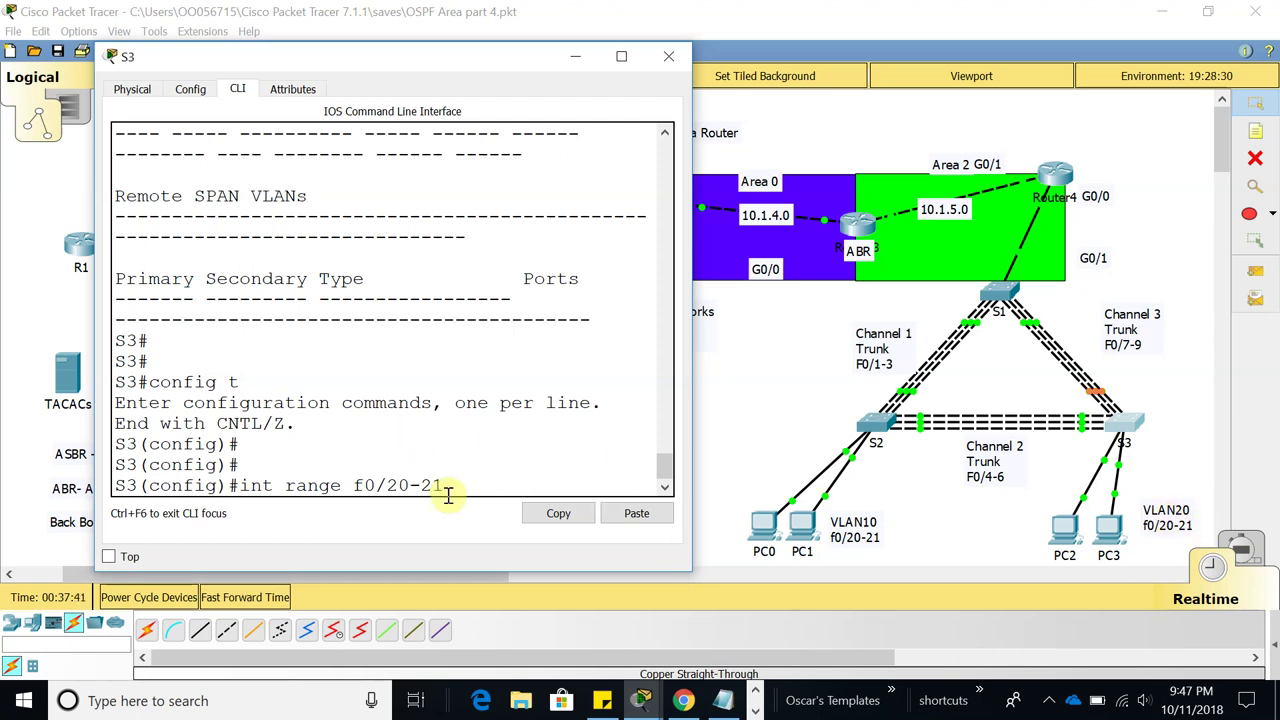
pyautogui.press('Return')
pyautogui.press('Return')
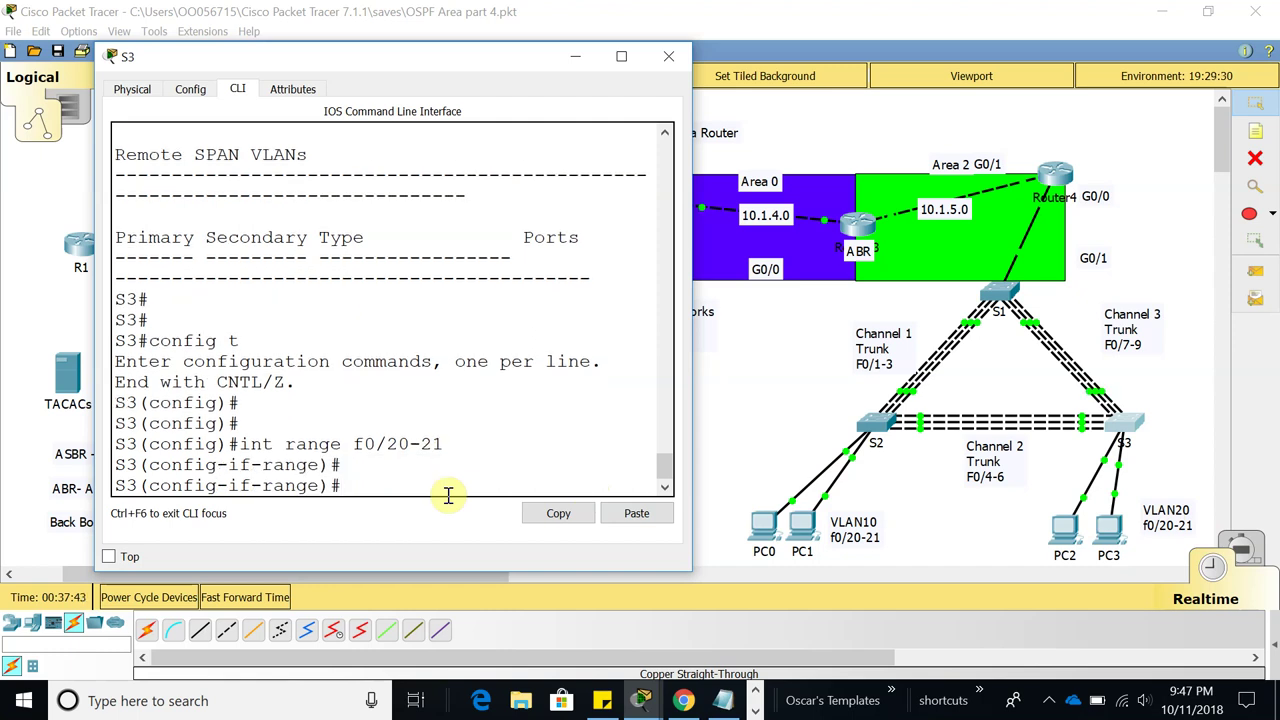
pyautogui.write('swi')
pyautogui.press('Tab')
pyautogui.write('mo')
pyautogui.press('Tab')
pyautogui.press('Return')
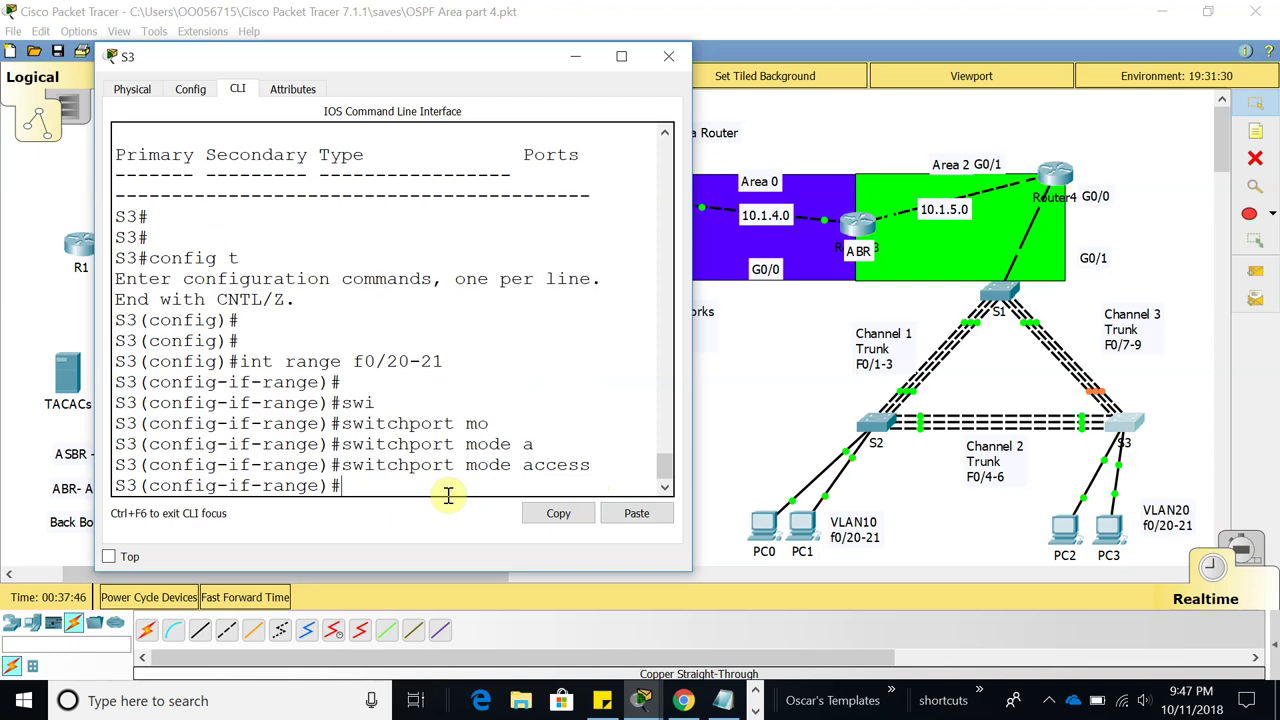
# Assign S3's f0/20-21 range to its VLAN with switchport access vlan 20
pyautogui.write('sw')
pyautogui.press('Tab')
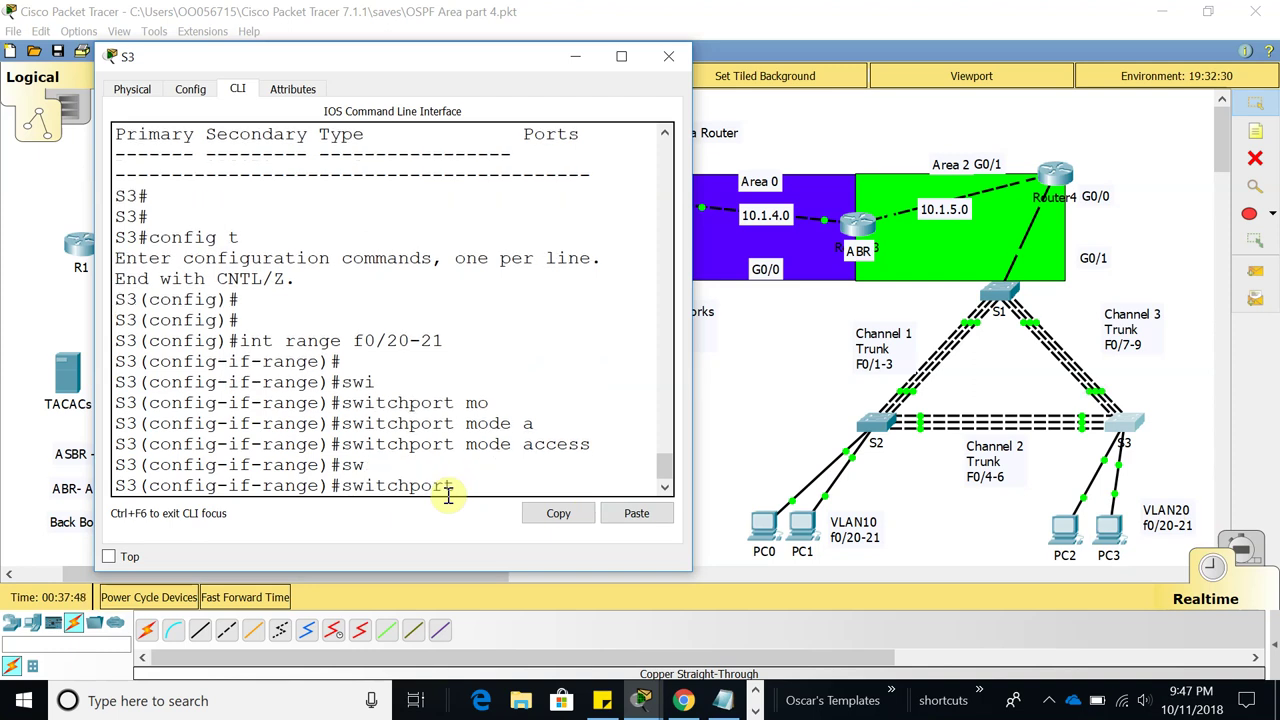
pyautogui.write('ac')
pyautogui.press('Tab')
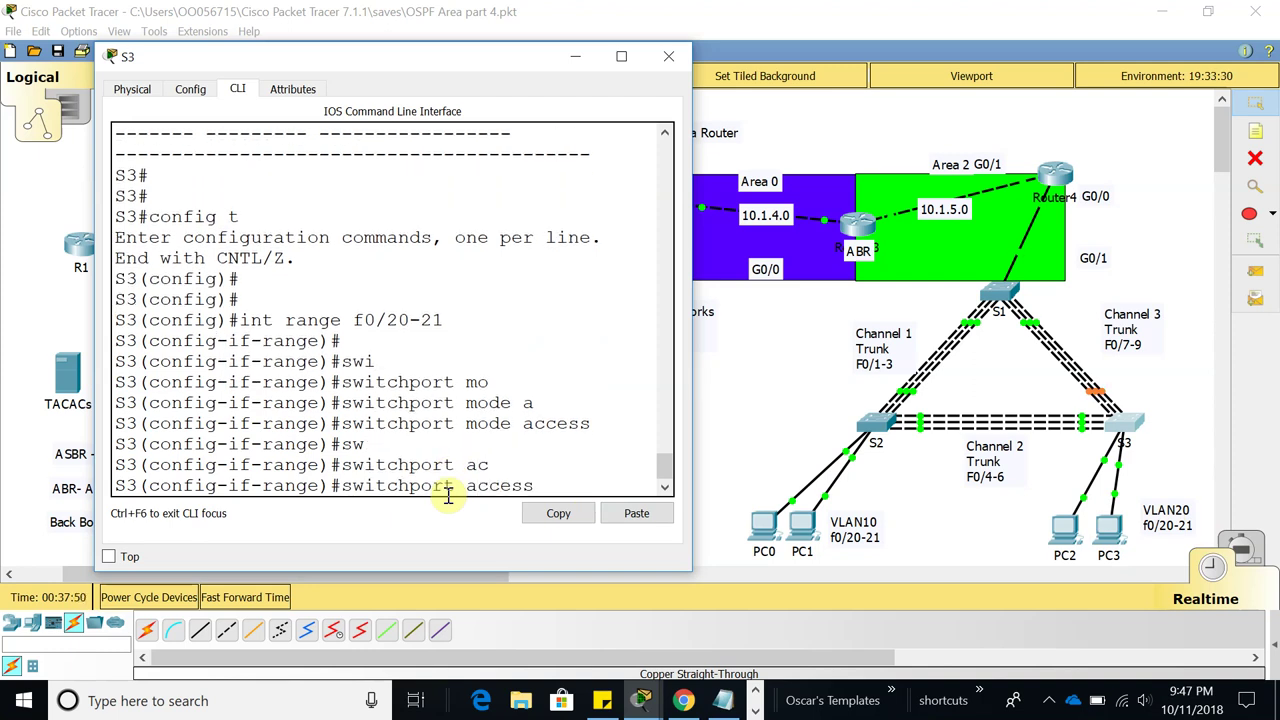
pyautogui.write('vlan')
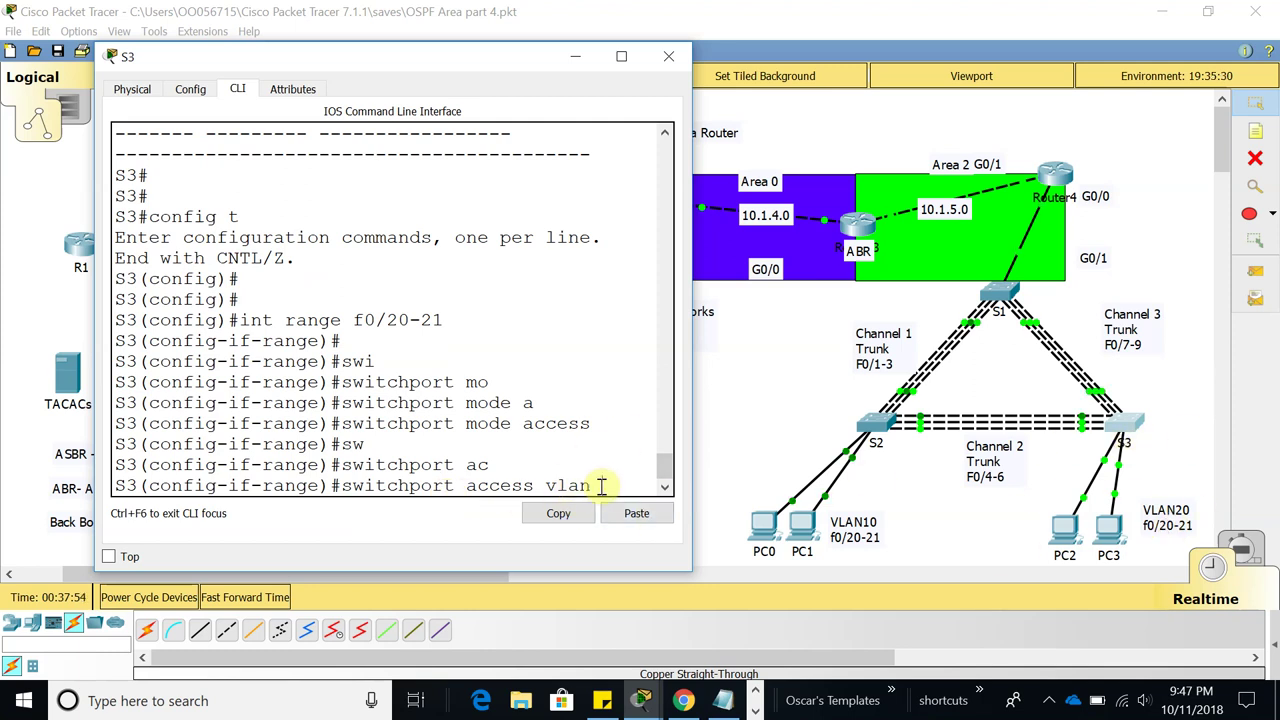
pyautogui.write(' 20')
pyautogui.press('Return')
pyautogui.press('Return')
# Enable spanning-tree portfast on S3's f0/20-21 interface range
pyautogui.write('port')
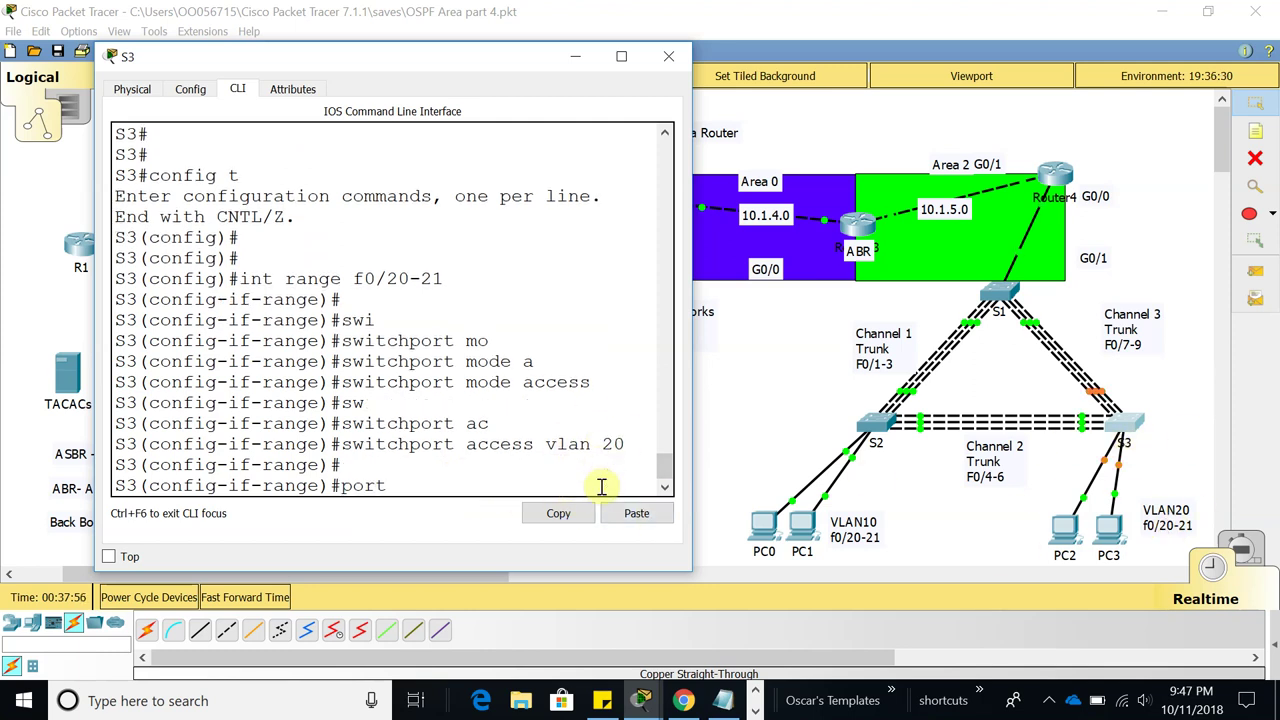
pyautogui.press('Tab')
pyautogui.write('p')
pyautogui.press('Tab')
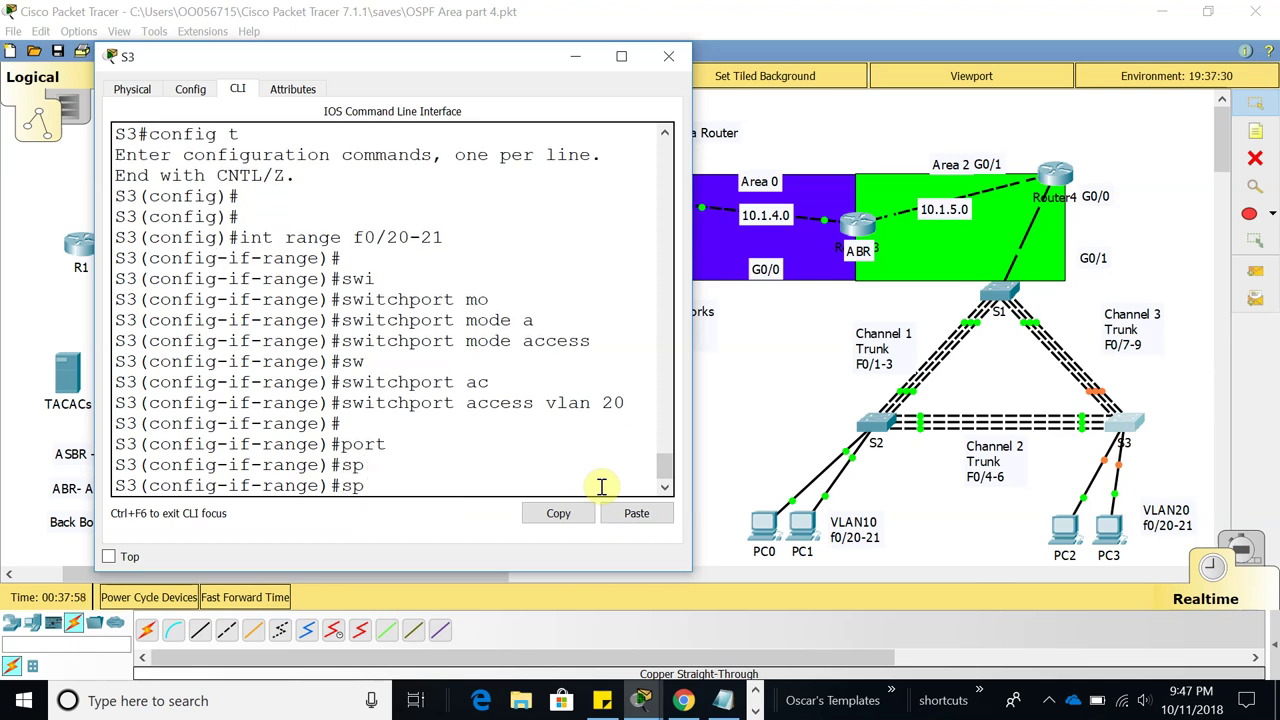
pyautogui.write('ann')
pyautogui.press('Tab')
pyautogui.write('p')
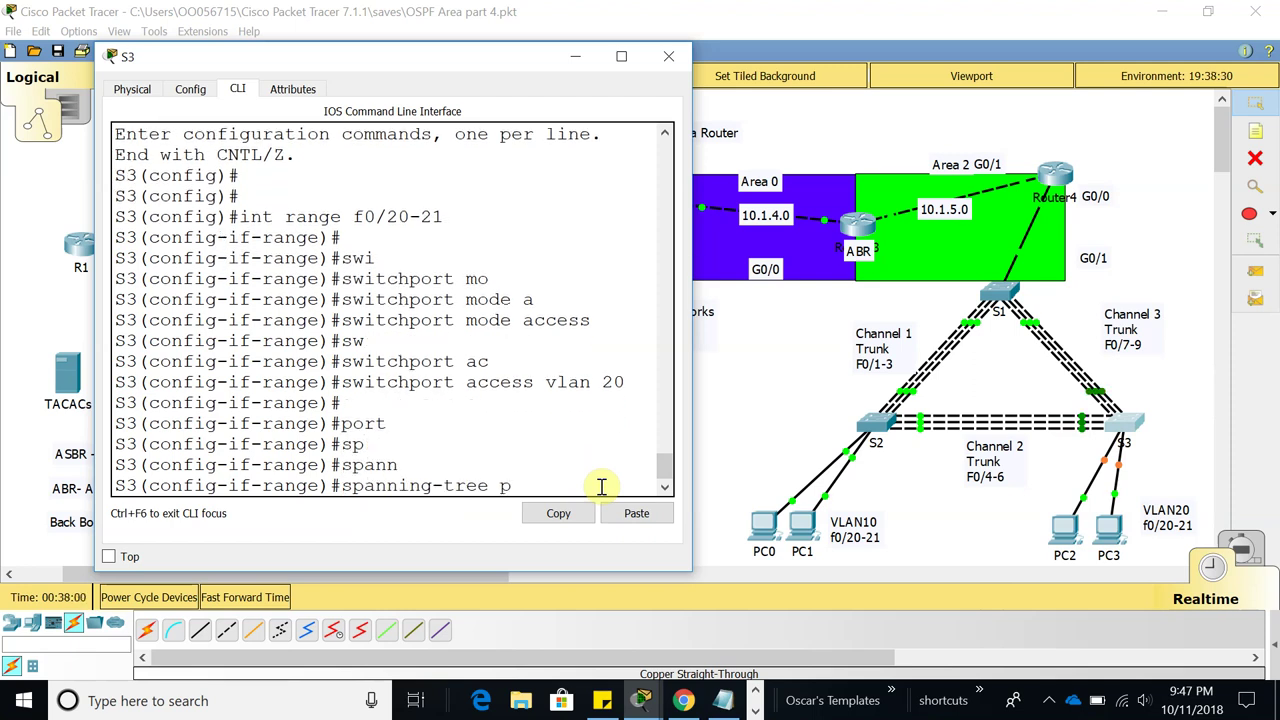
pyautogui.write('o')
pyautogui.press('Tab')
pyautogui.press('Return')
pyautogui.press('Return')
pyautogui.press('Return')
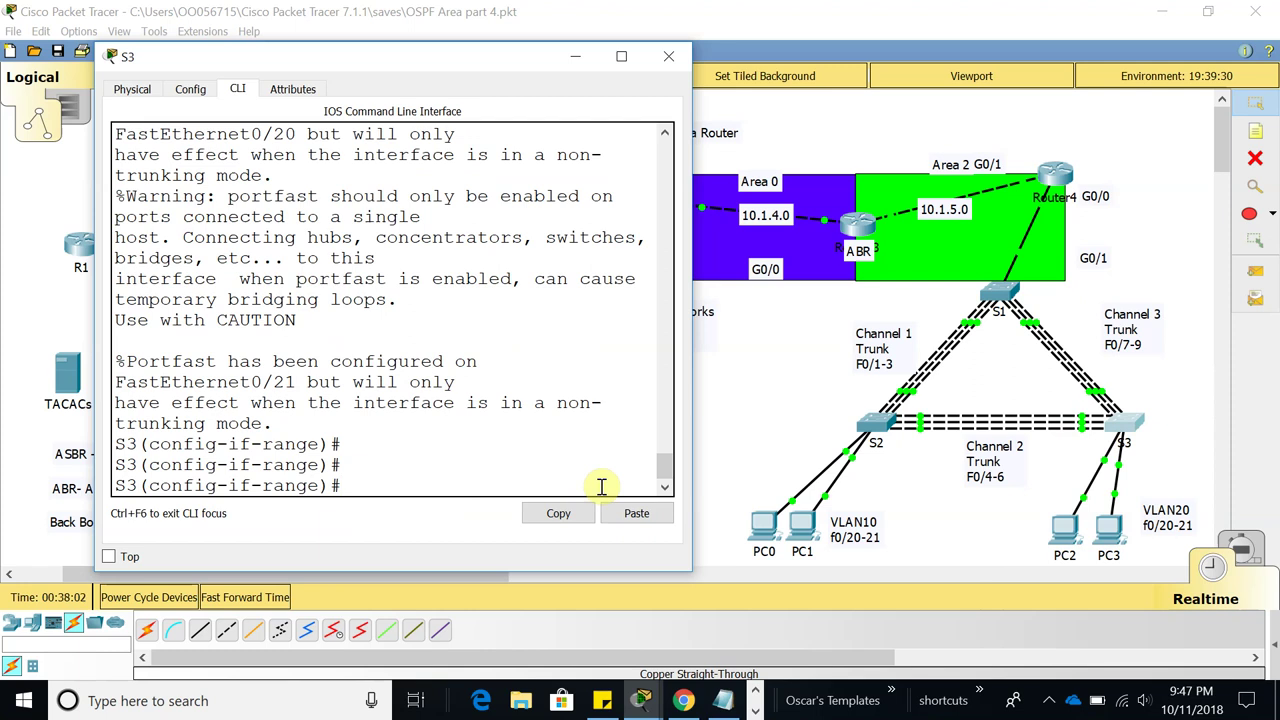
# Enable BPDU guard on S3's f0/20-21 range with spanning-tree bpduguard enable
pyautogui.press('Up')
pyautogui.press('BackSpace')
pyautogui.press('BackSpace')
pyautogui.press('BackSpace')
pyautogui.press('BackSpace')
pyautogui.press('BackSpace')
pyautogui.press('BackSpace')
pyautogui.press('BackSpace')
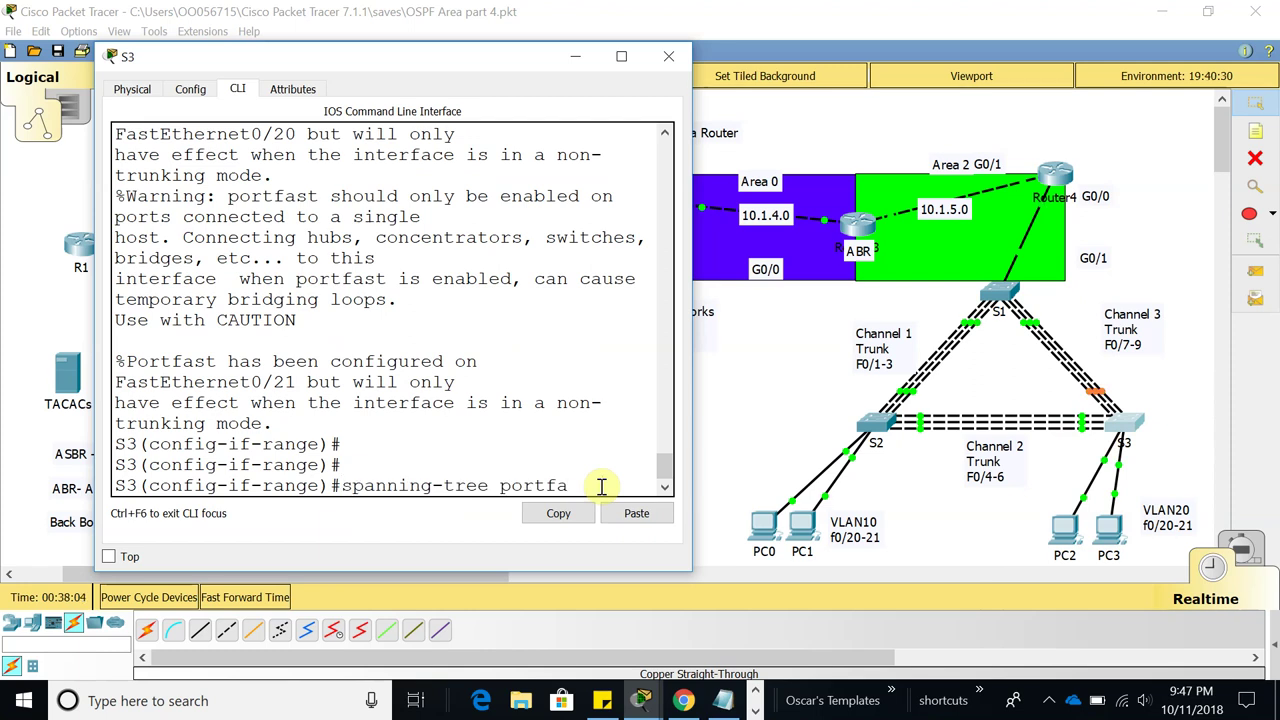
pyautogui.write('p')
pyautogui.press('Tab')
pyautogui.write('e')
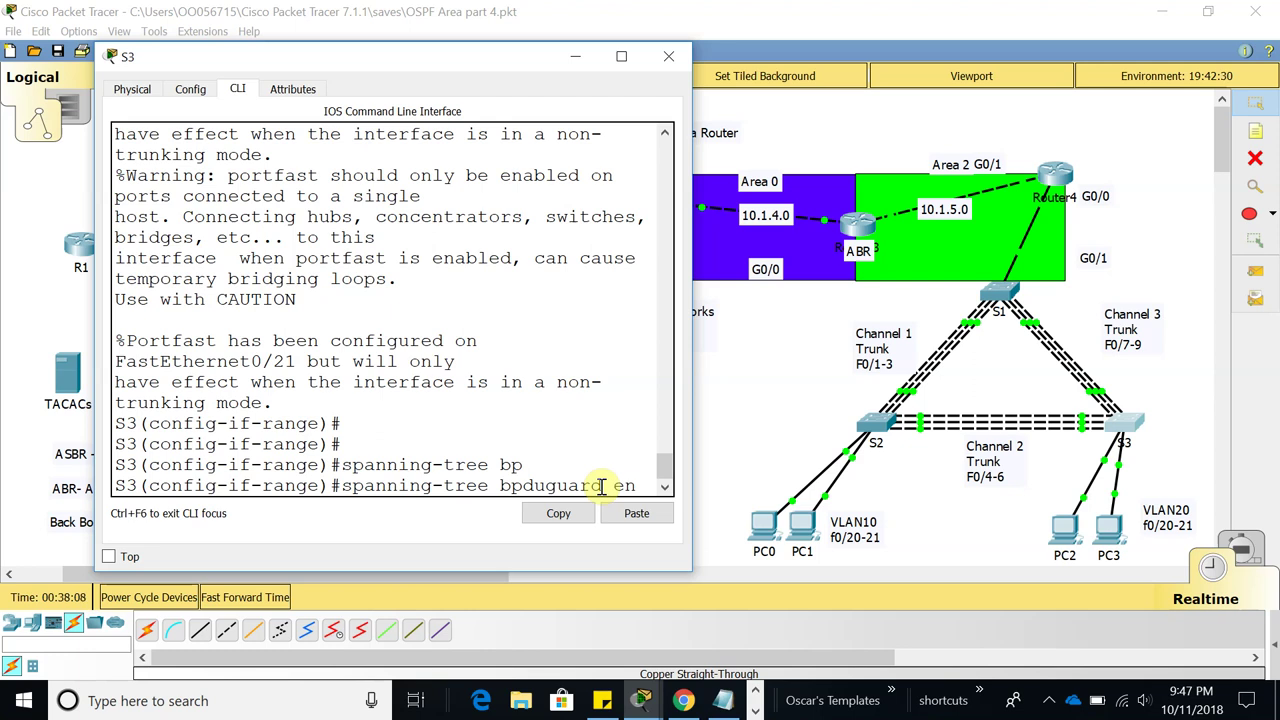
pyautogui.write('n')
pyautogui.press('Tab')
pyautogui.press('Return')
pyautogui.press('Return')
pyautogui.press('Return')
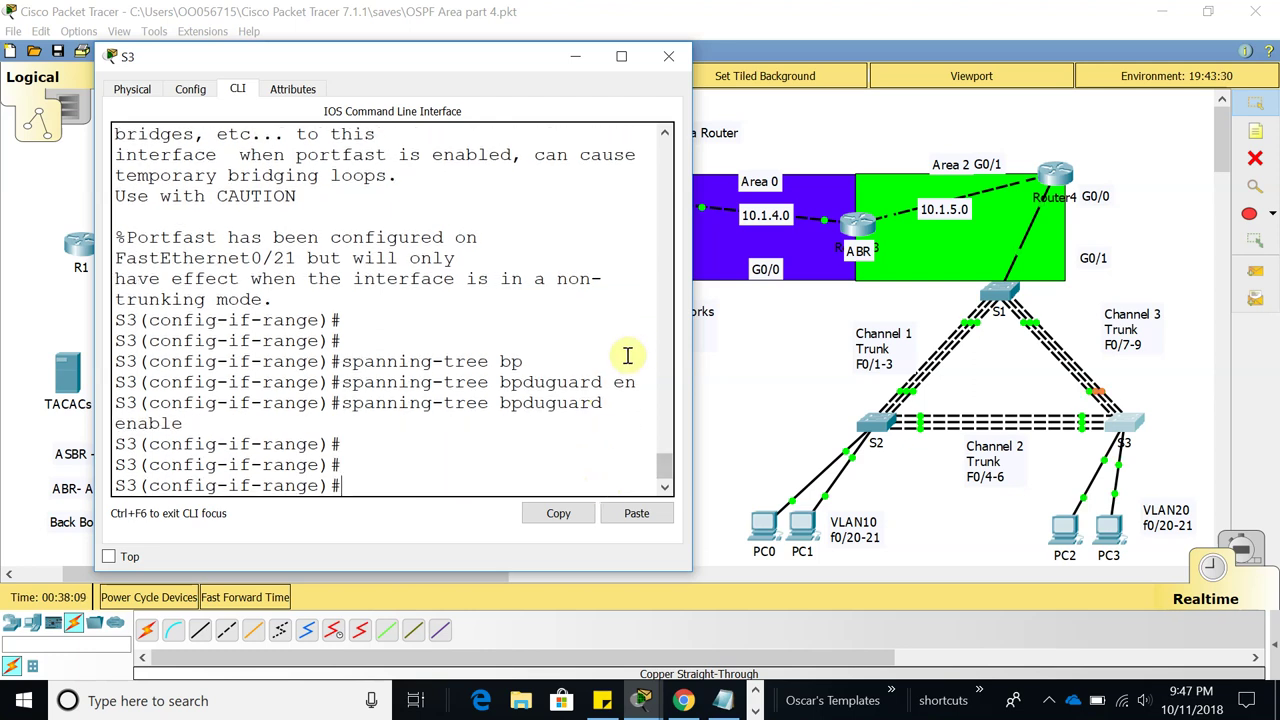
# Leave interface configuration on S3 with end and save the running configuration with copy run start
pyautogui.write('end')
pyautogui.press('Return')
pyautogui.press('Return')
pyautogui.write('copy run start')
pyautogui.press('Return')
pyautogui.press('Return')
pyautogui.press('Return')
pyautogui.press('Return')
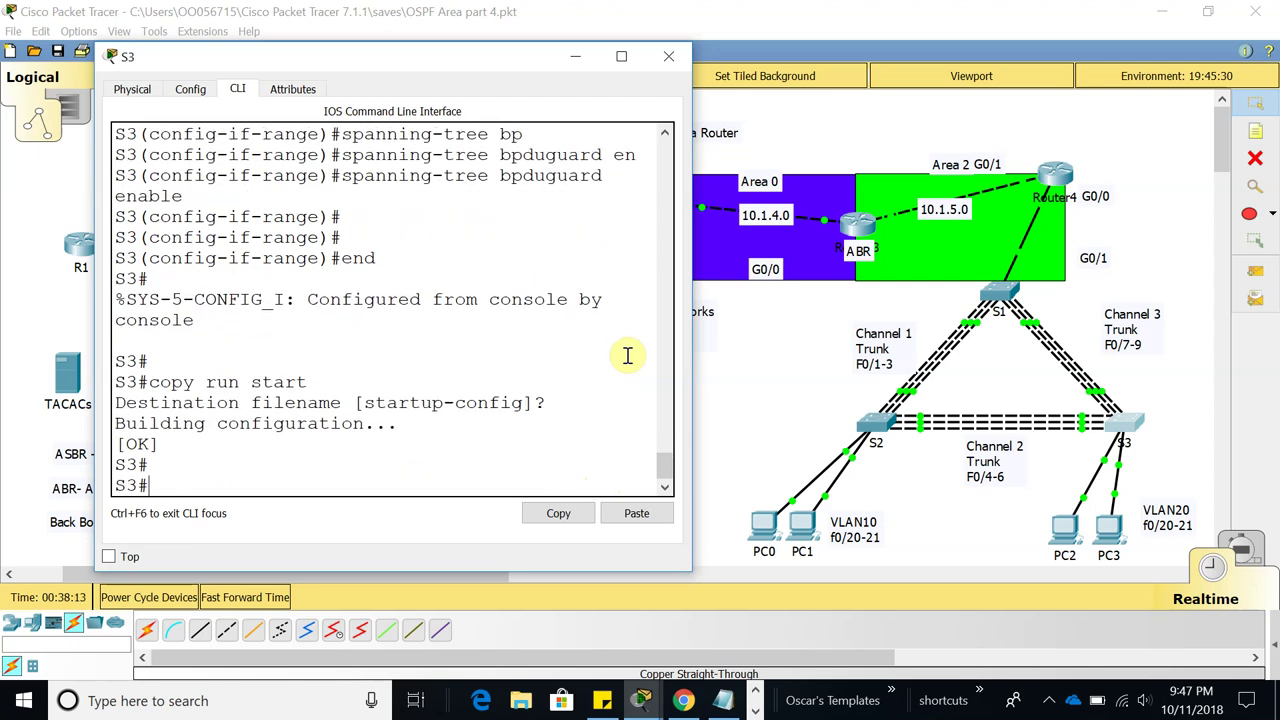
# Open S2's CLI, page past the pending VLAN listing, and enter global configuration mode with configure terminal
pyautogui.click(877, 425)
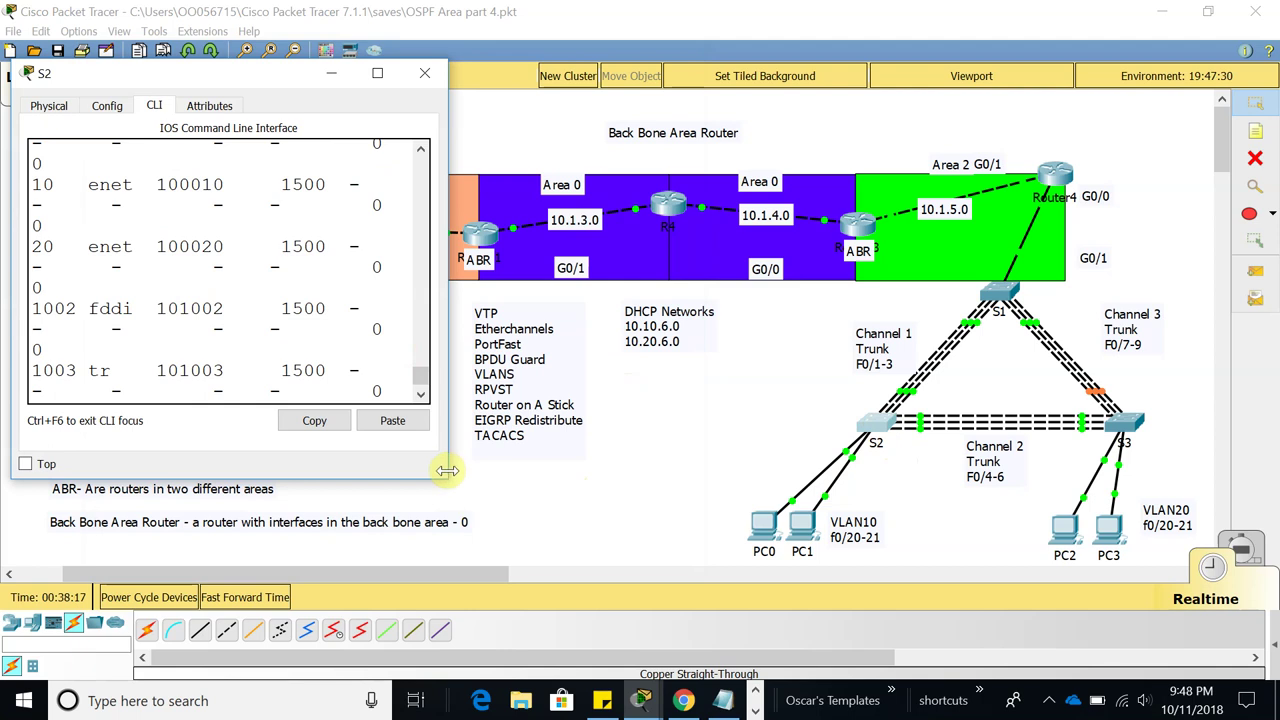
pyautogui.moveTo(444, 480); pyautogui.dragTo(682, 616)
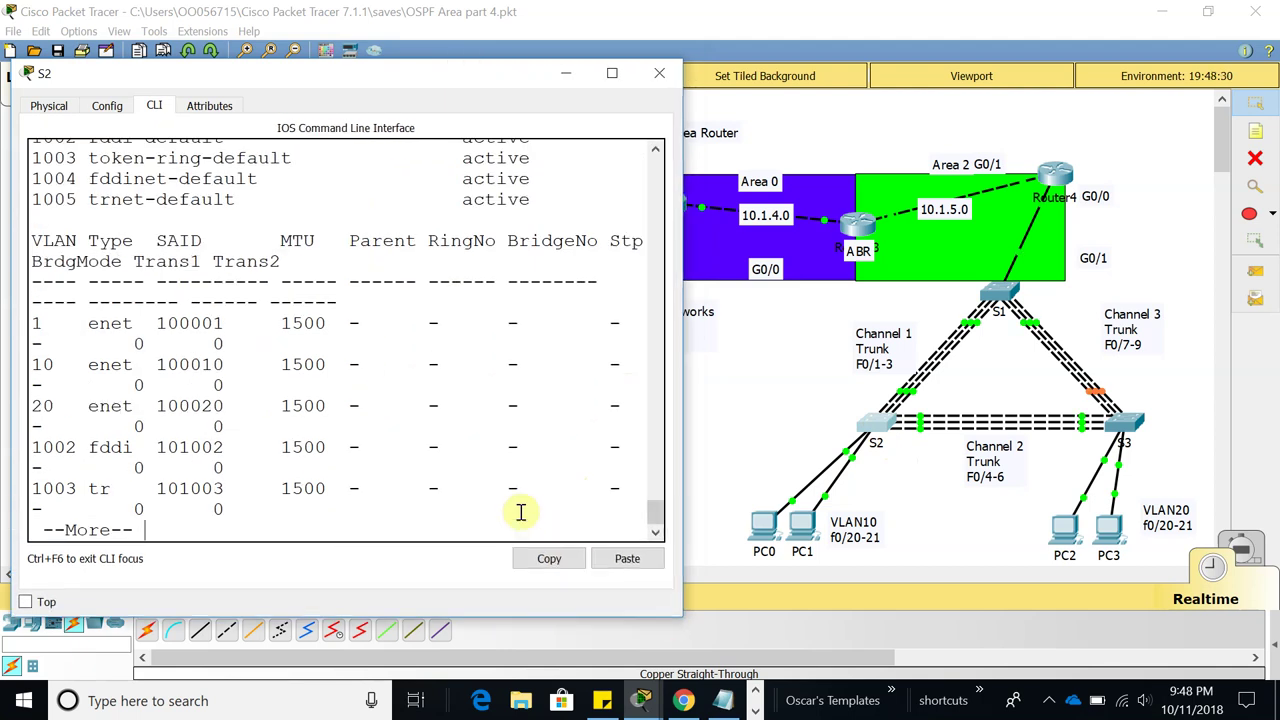
pyautogui.press('space')
pyautogui.write('config')
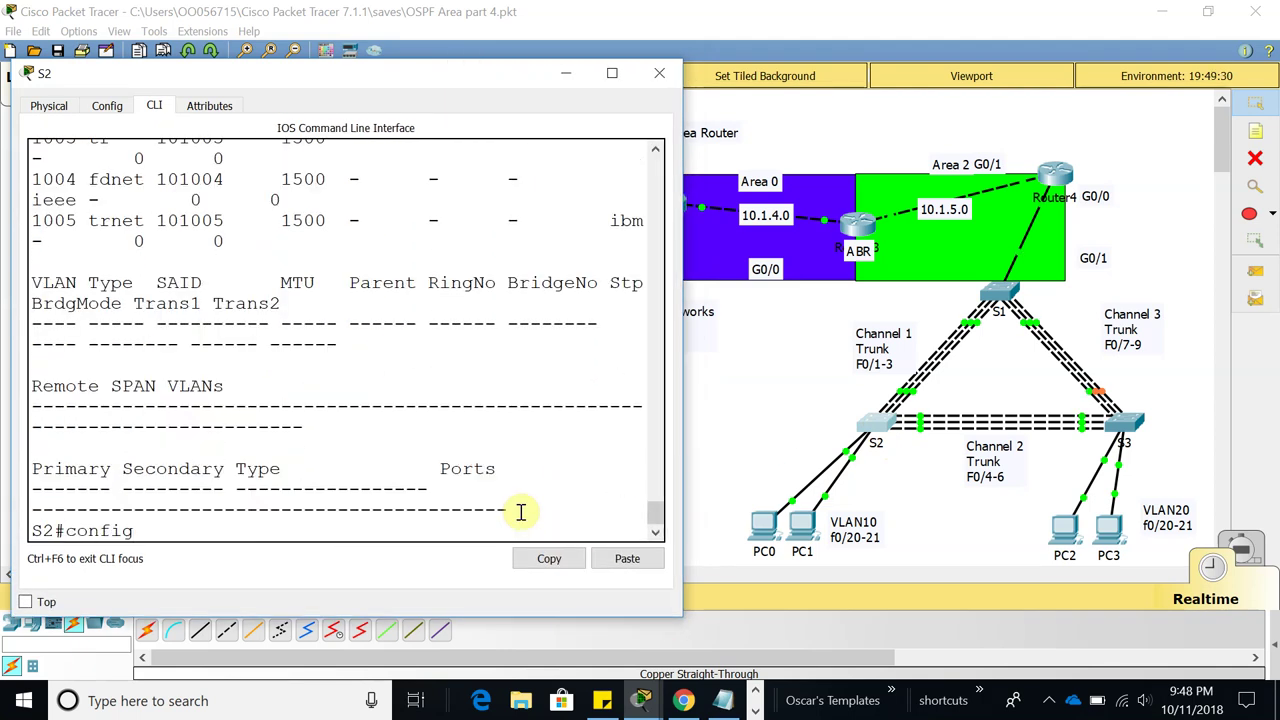
pyautogui.press('Tab')
pyautogui.write('t')
pyautogui.press('Tab')
pyautogui.press('Return')
pyautogui.press('Return')
pyautogui.press('Return')
# Select S2's interface range f0/20-21 and make the ports access ports with switchport mode access
pyautogui.write('int ra')
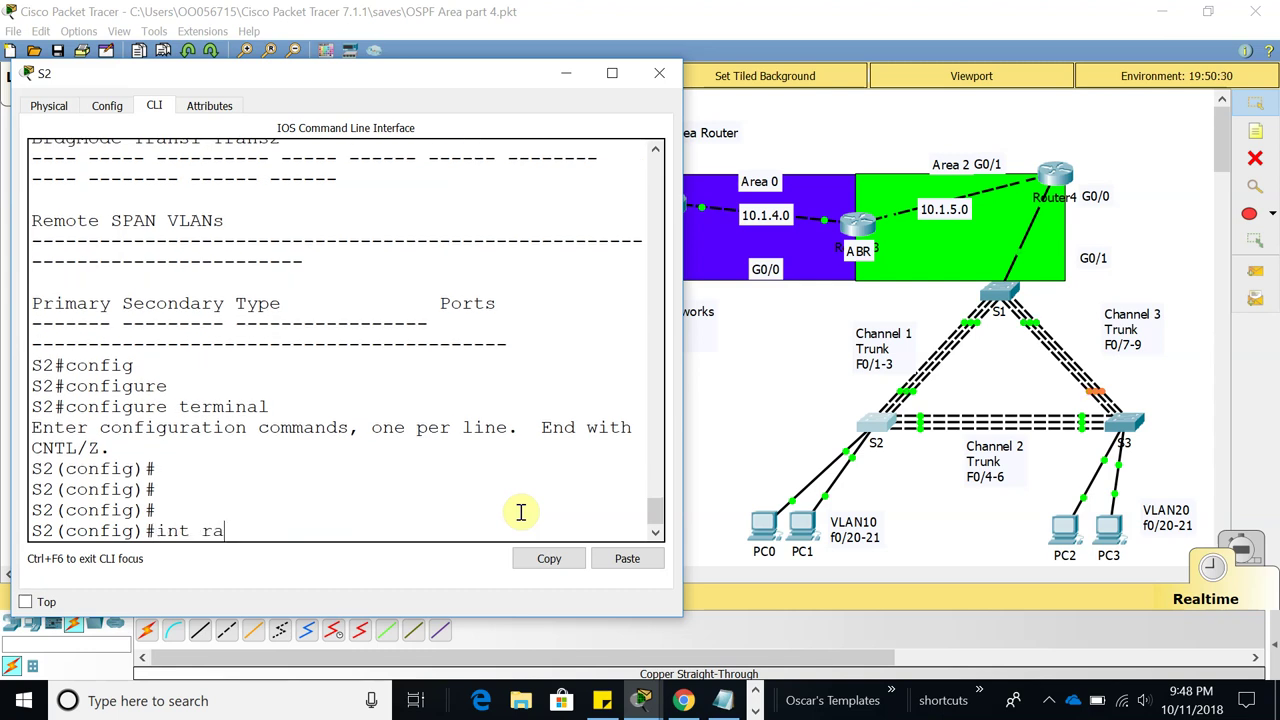
pyautogui.write('nge f20')
pyautogui.write('0')
pyautogui.write('/20-21')
pyautogui.press('Return')
pyautogui.press('Return')
pyautogui.press('Return')
pyautogui.write('swi')
pyautogui.press('Tab')
pyautogui.write('mo')
pyautogui.press('Tab')
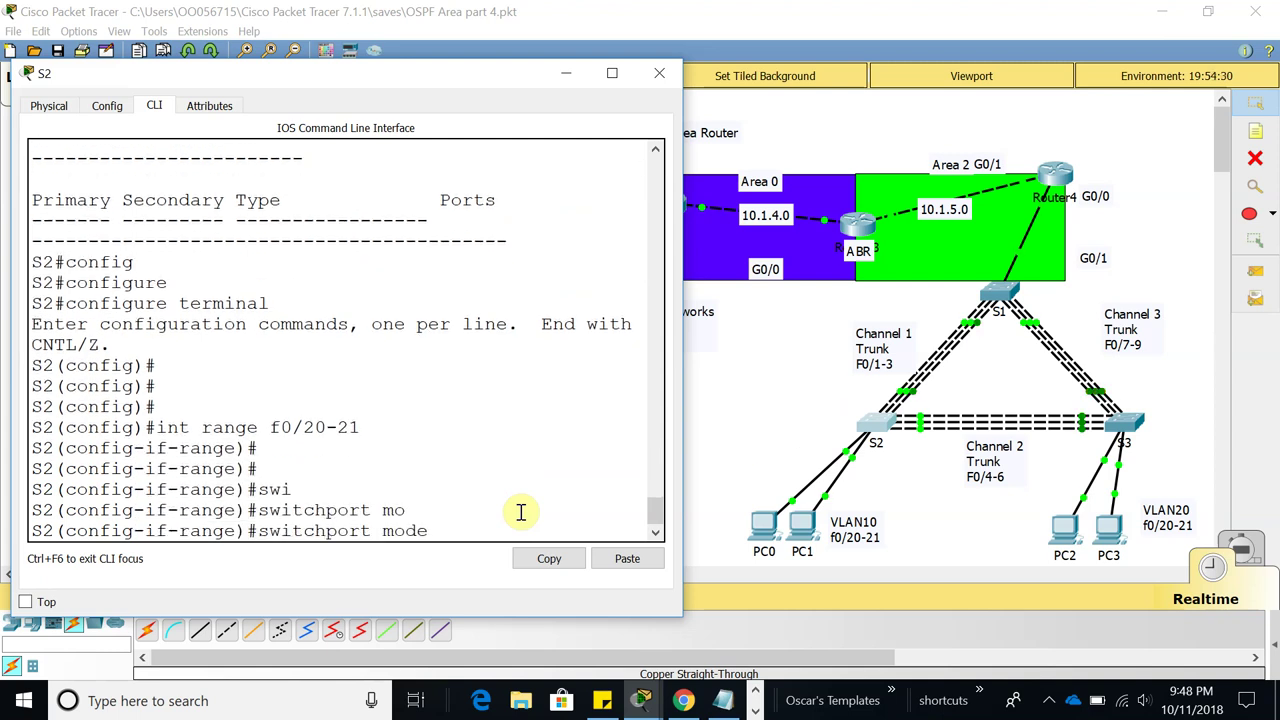
pyautogui.write('ac')
pyautogui.press('Tab')
pyautogui.press('Return')
pyautogui.press('Return')
# Assign S2's f0/20-21 range to its VLAN with switchport access vlan 10
pyautogui.write('sw')
pyautogui.press('Tab')
pyautogui.write('acc')
pyautogui.press('Tab')
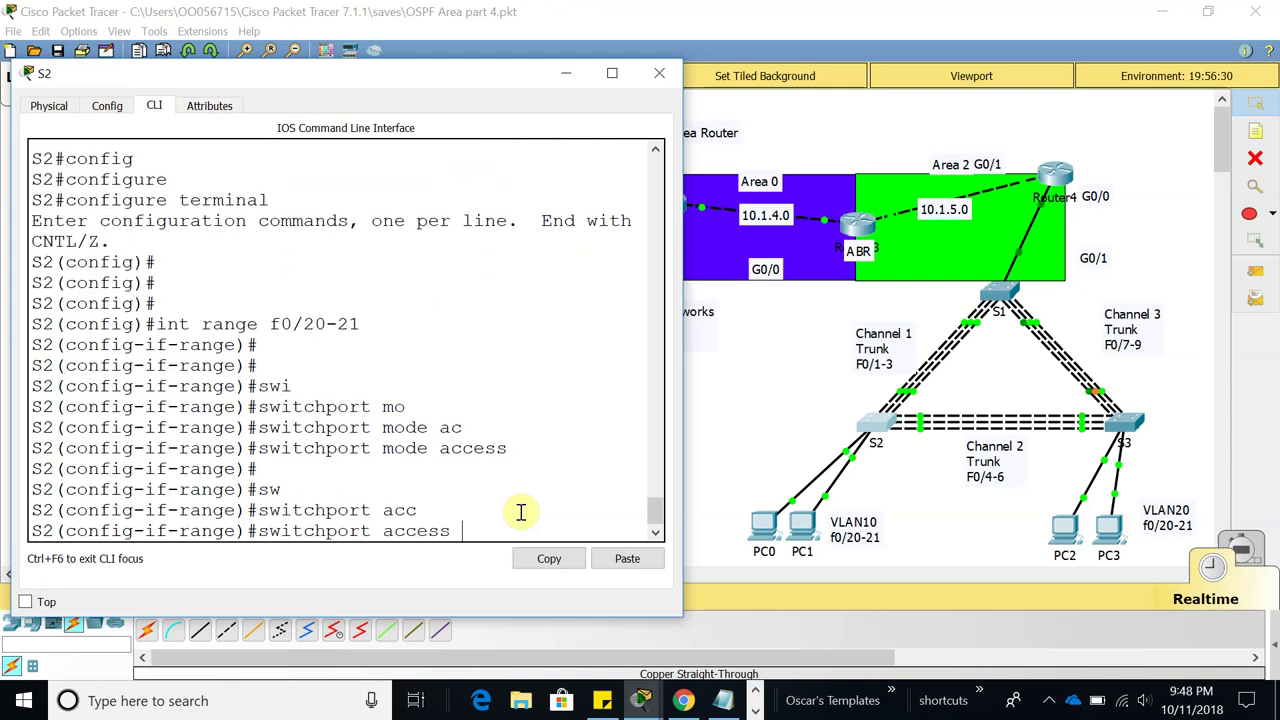
pyautogui.write('vlan 10')
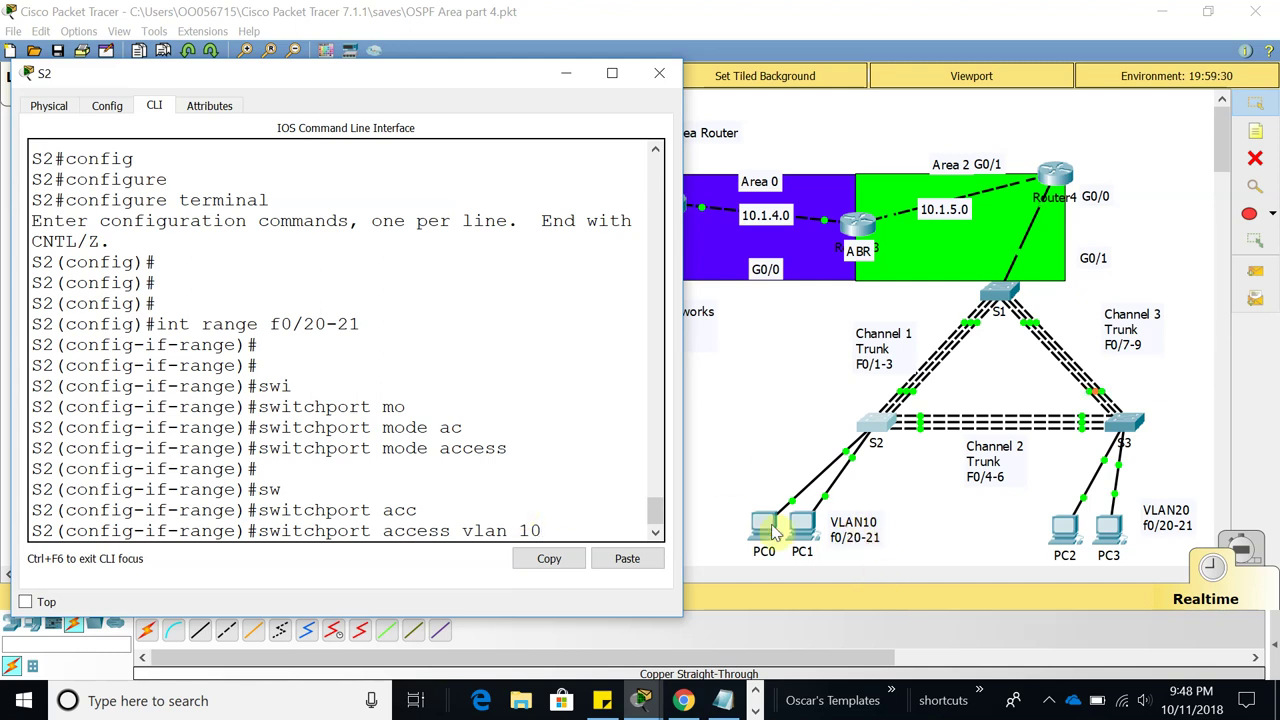
pyautogui.press('Return')
pyautogui.press('Return')
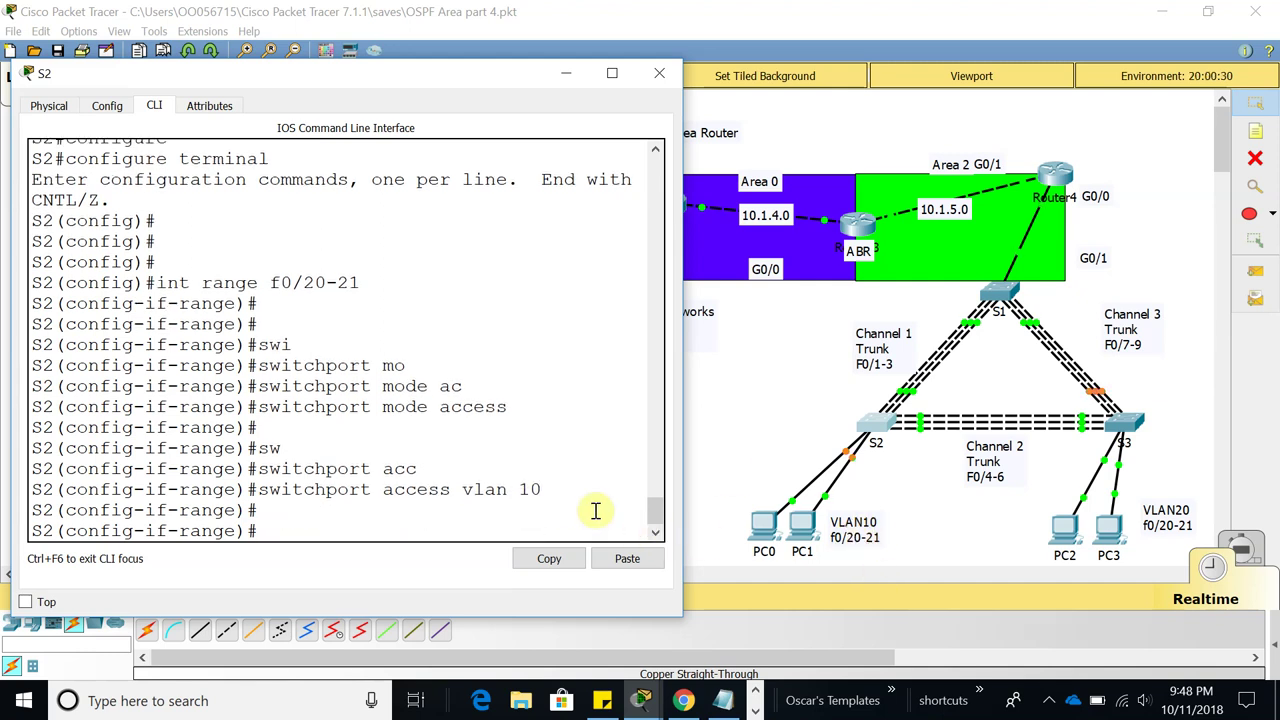
# Enable spanning-tree portfast on S2's f0/20-21 interface range
pyautogui.write('spann')
pyautogui.press('Tab')
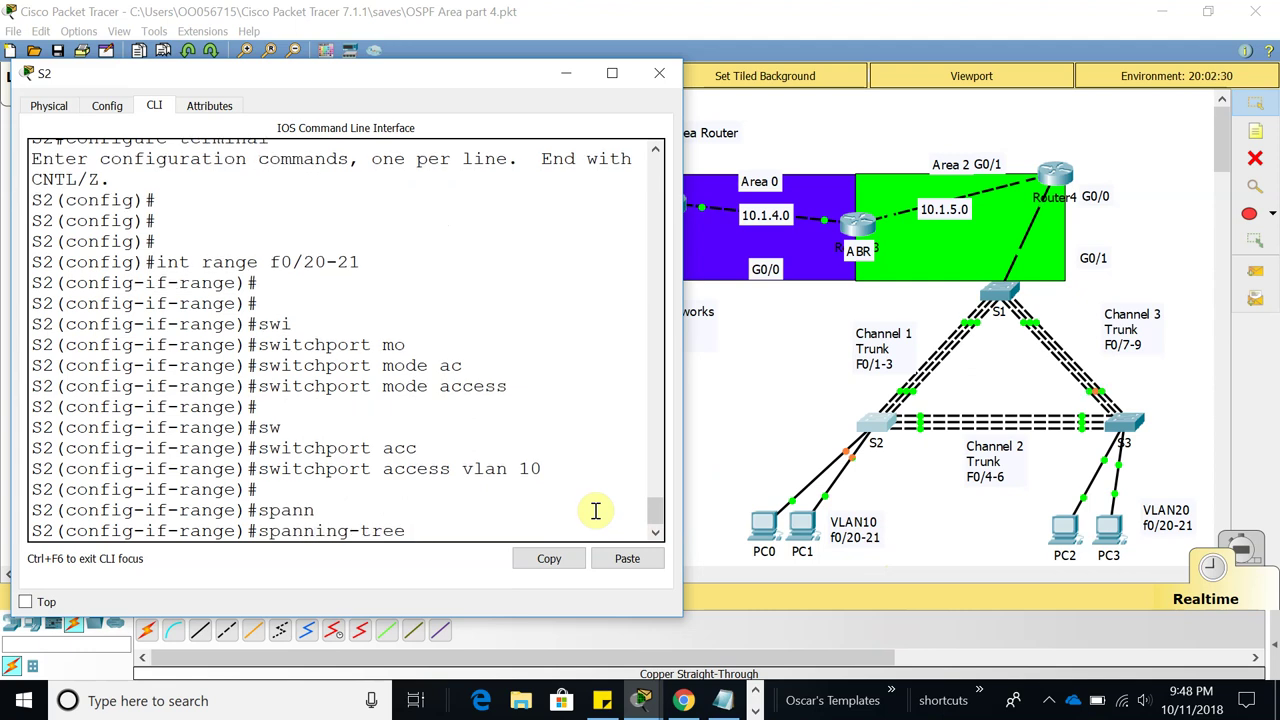
pyautogui.write('po')
pyautogui.press('Tab')
pyautogui.press('Return')
# Enable BPDU guard on S2's f0/20-21 range with spanning-tree bpduguard enable
pyautogui.write('span')
pyautogui.press('Tab')
pyautogui.write('b')
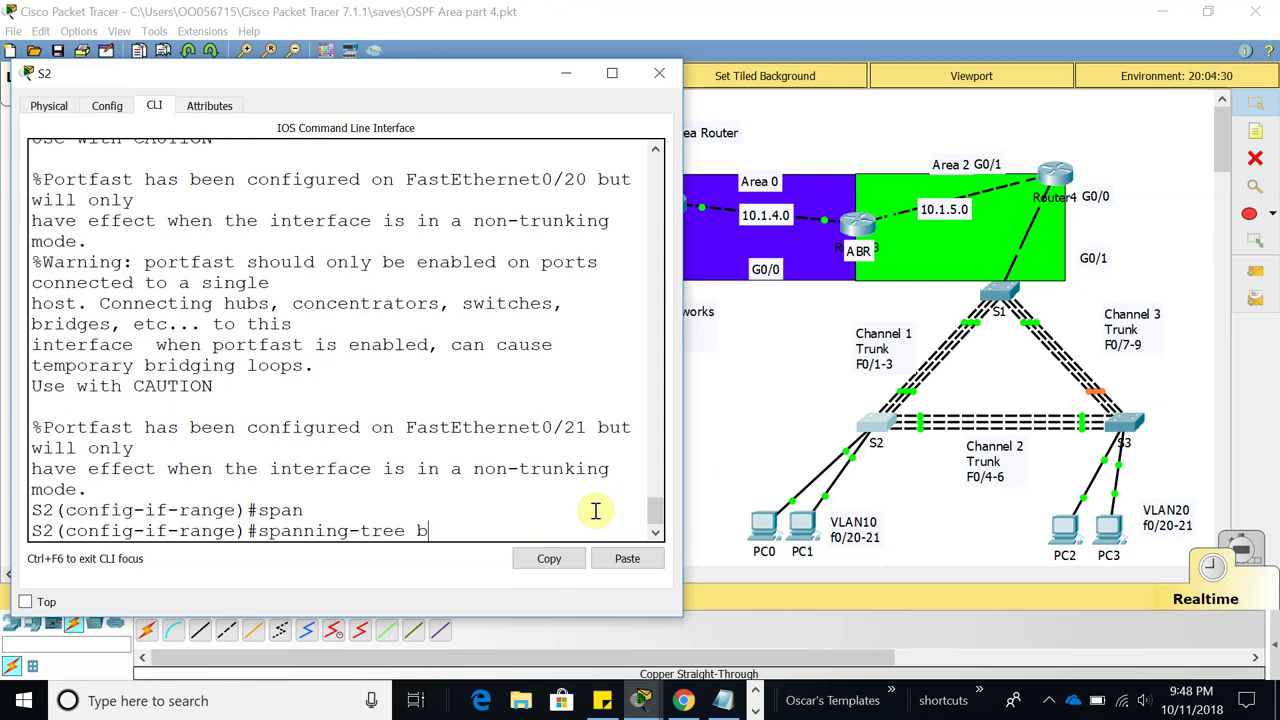
pyautogui.write('p')
pyautogui.press('Tab')
pyautogui.write('en')
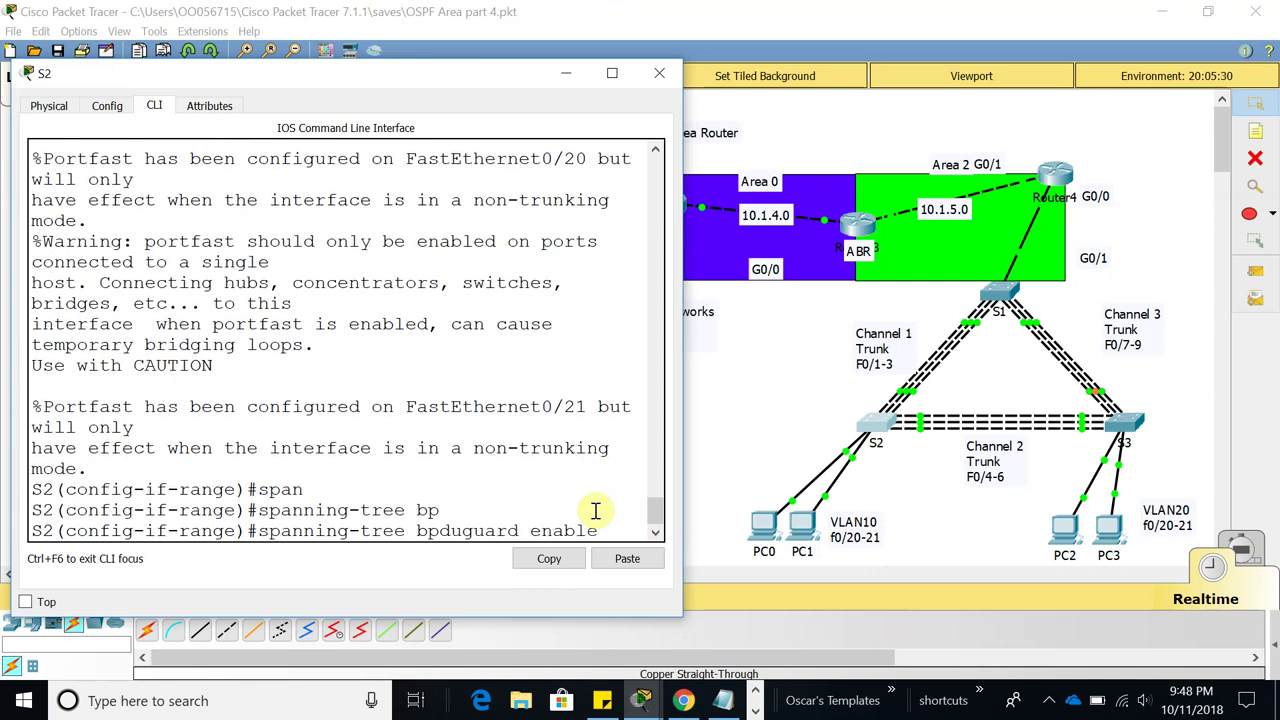
pyautogui.write('able')
pyautogui.press('Return')
pyautogui.press('Return')
pyautogui.press('Return')
# Leave interface configuration on S2 with end and save the running configuration with copy run start
pyautogui.write('end')
pyautogui.press('Return')
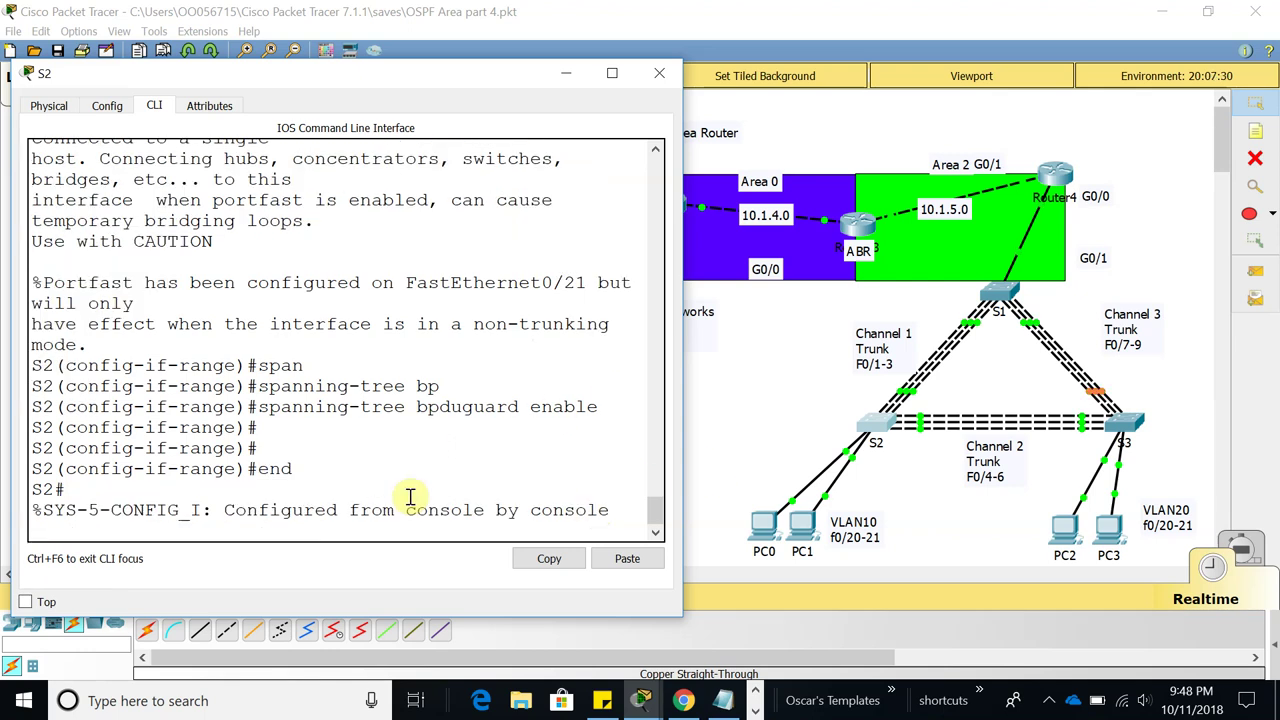
pyautogui.press('Return')
pyautogui.write('show')
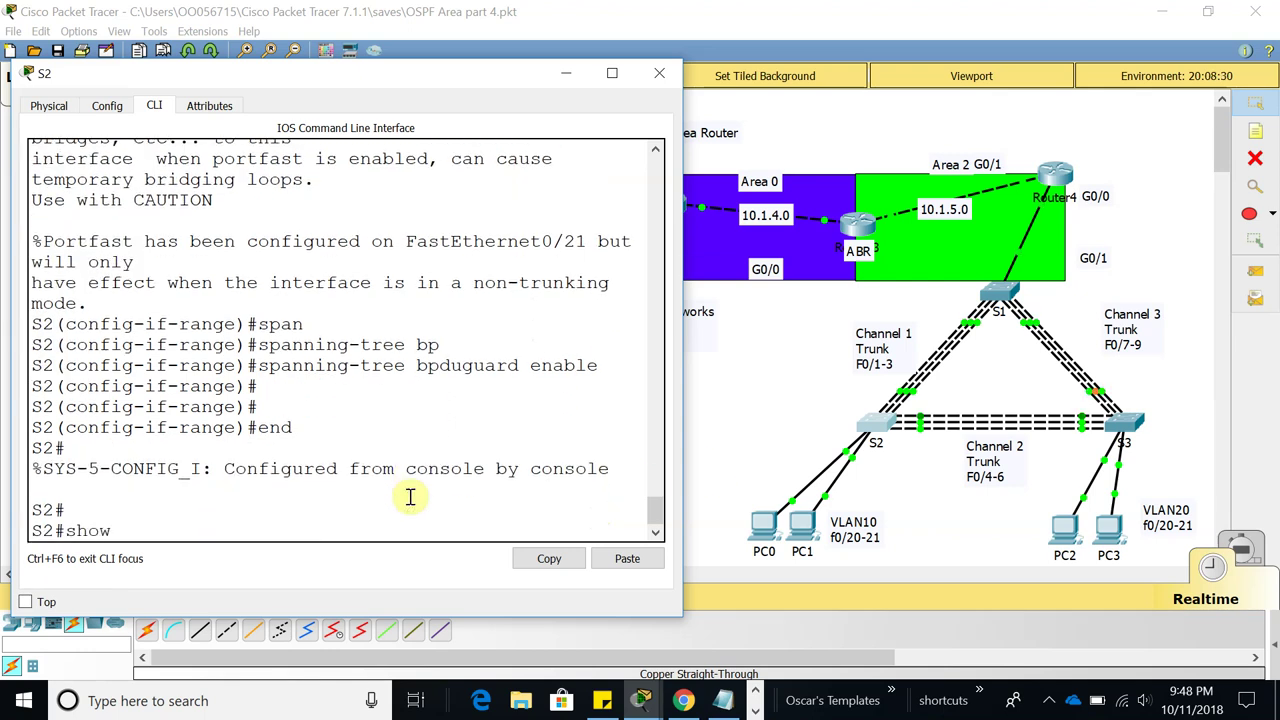
pyautogui.press('BackSpace')
pyautogui.write('copy run start')
pyautogui.press('Return')
pyautogui.press('Return')
pyautogui.press('Return')
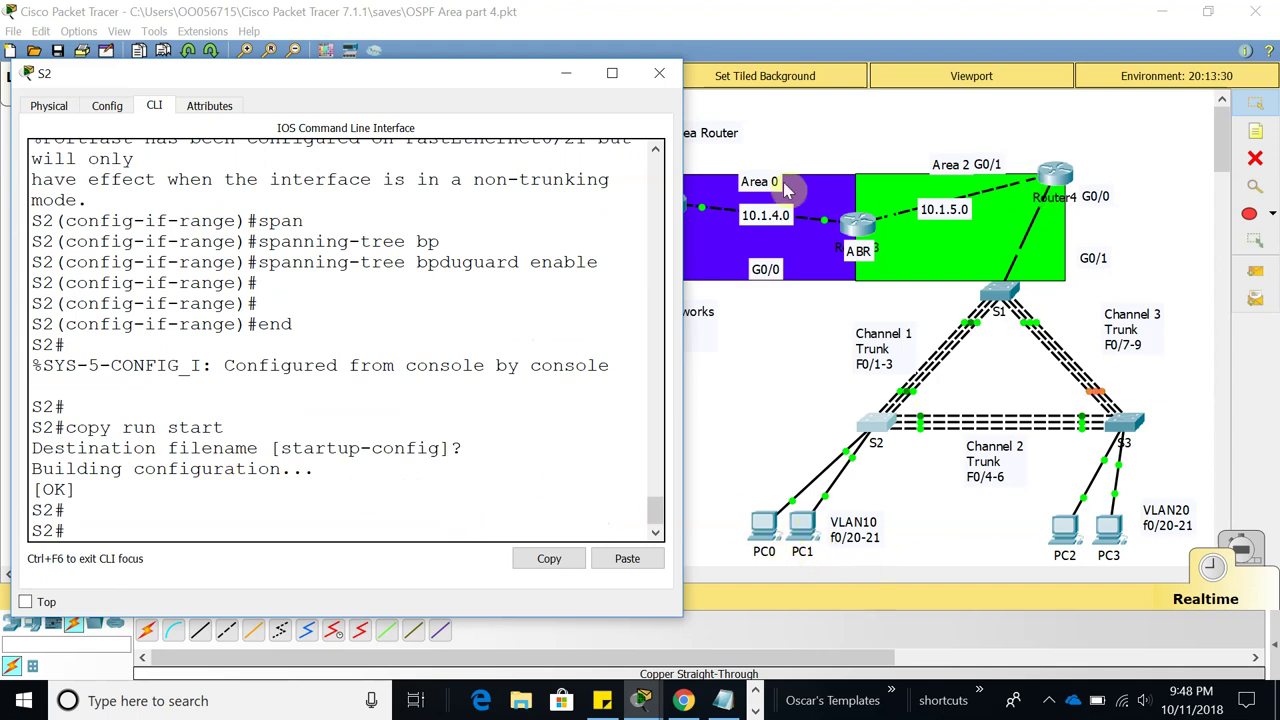
# Close S2's window, open PC0's IP Configuration, and try to obtain an IPv4 address through DHCP
pyautogui.click(659, 74)
pyautogui.click(765, 524)
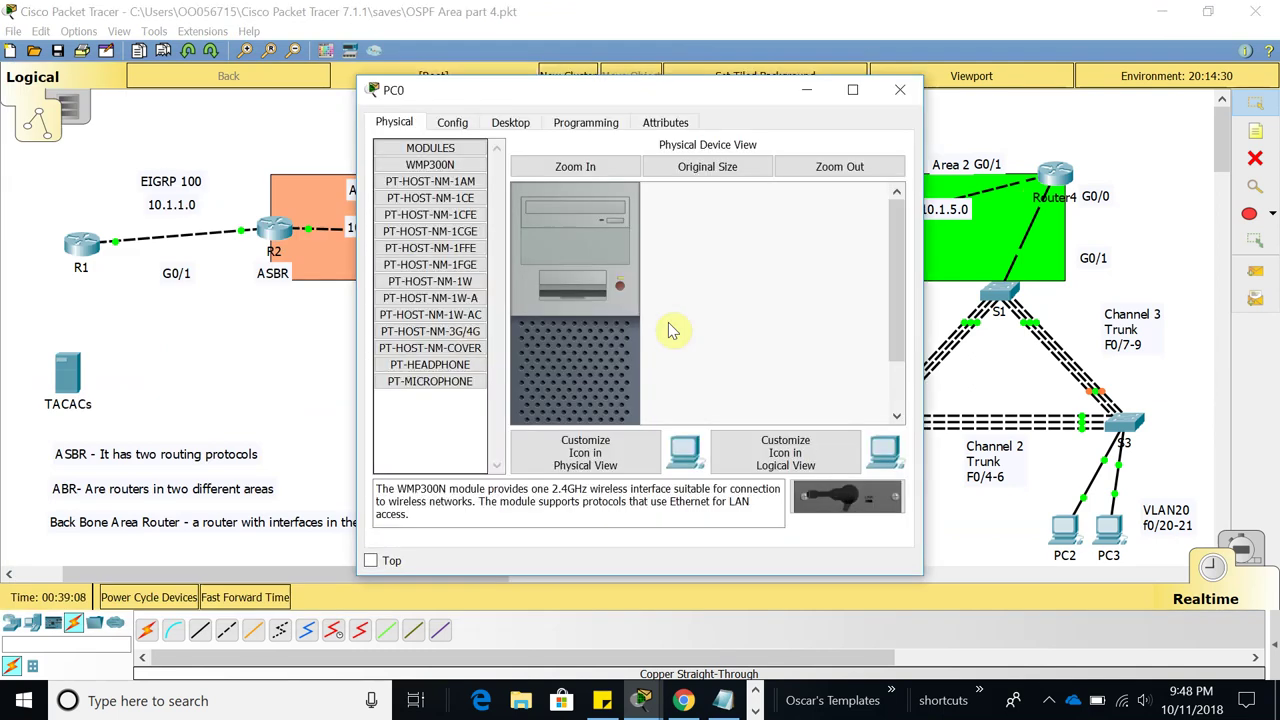
pyautogui.moveTo(674, 94); pyautogui.dragTo(378, 100)
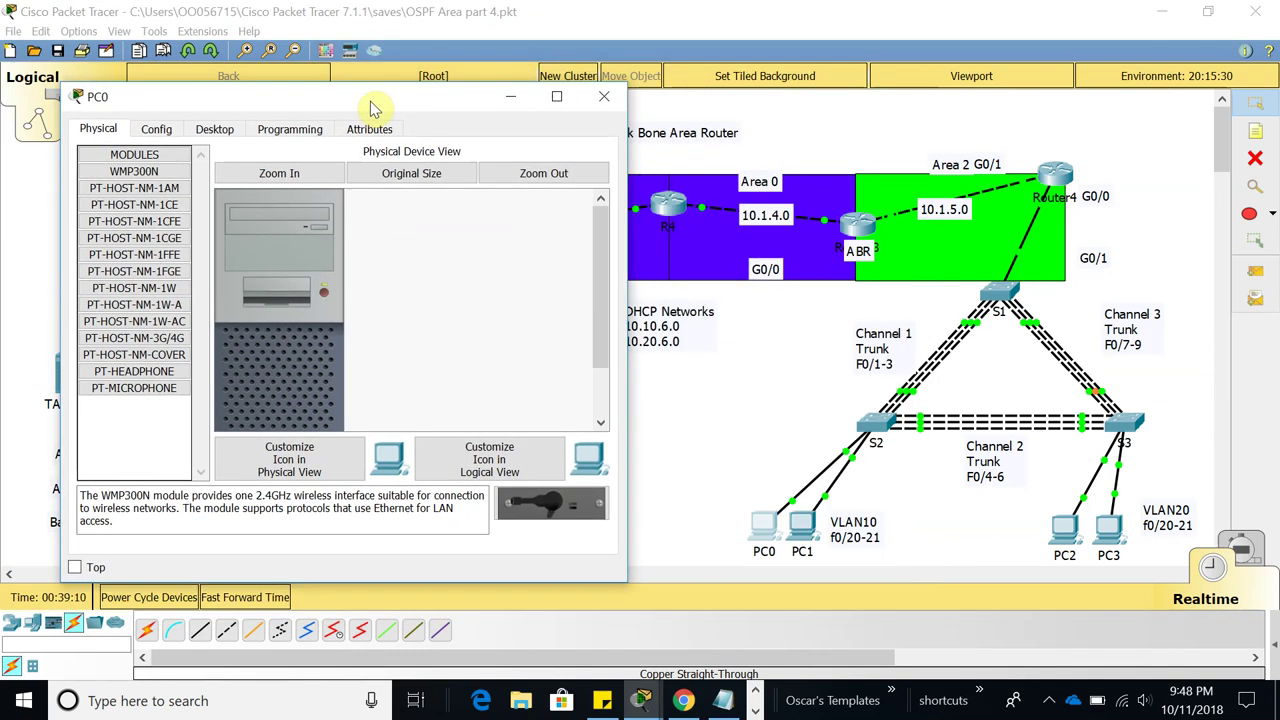
pyautogui.click(214, 131)
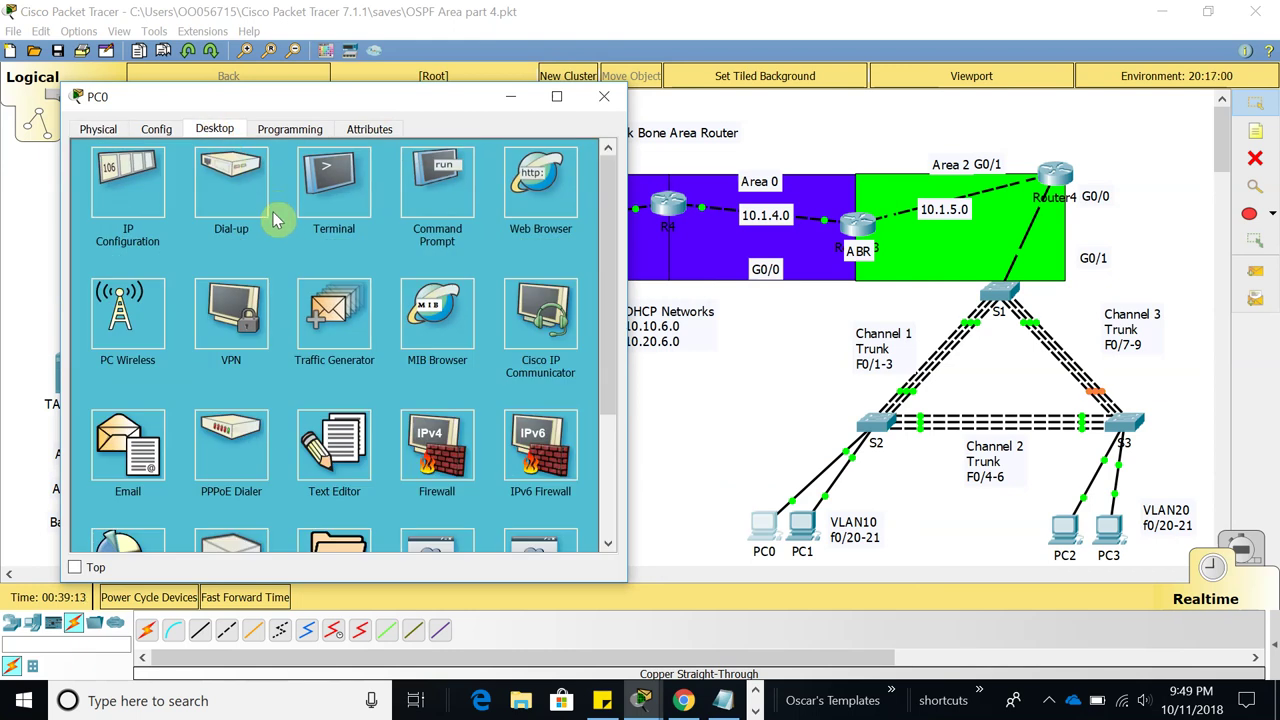
pyautogui.click(140, 198)
pyautogui.click(113, 193)
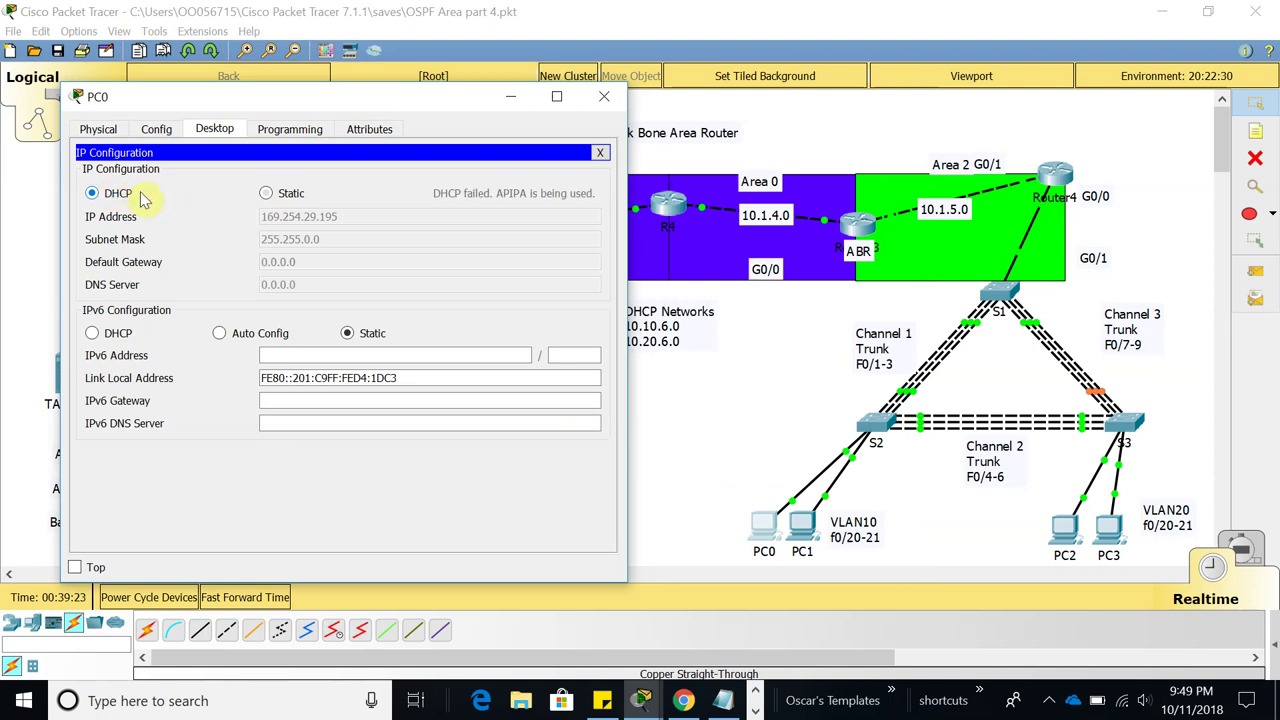
# Retry the DHCP address request on PC0 twice by toggling between Static and DHCP, ending on Static
pyautogui.click(285, 193)
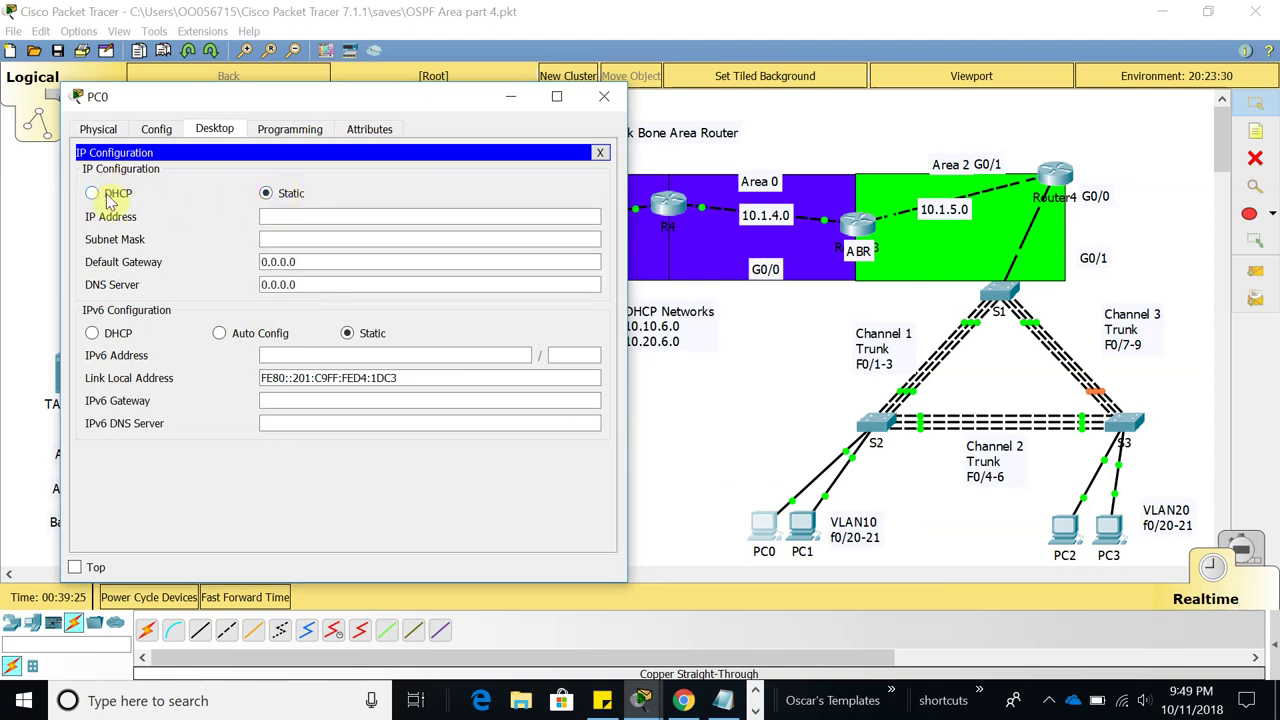
pyautogui.click(93, 193)
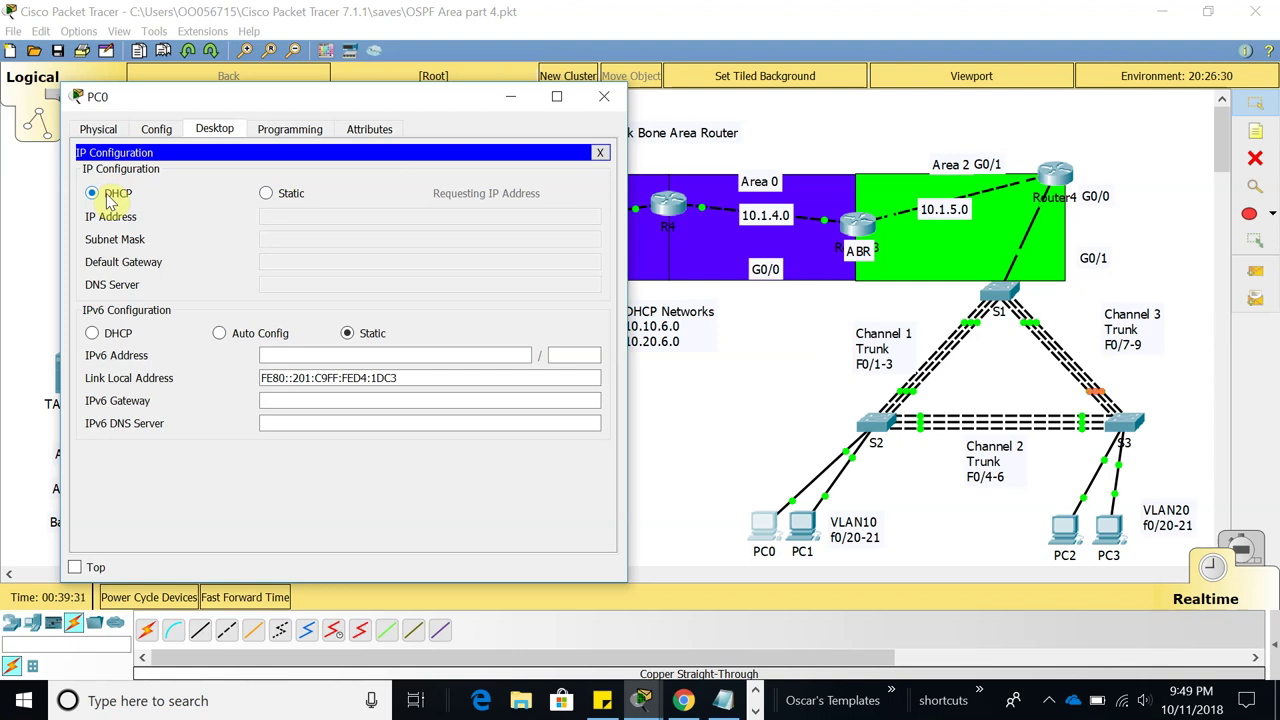
pyautogui.click(266, 193)
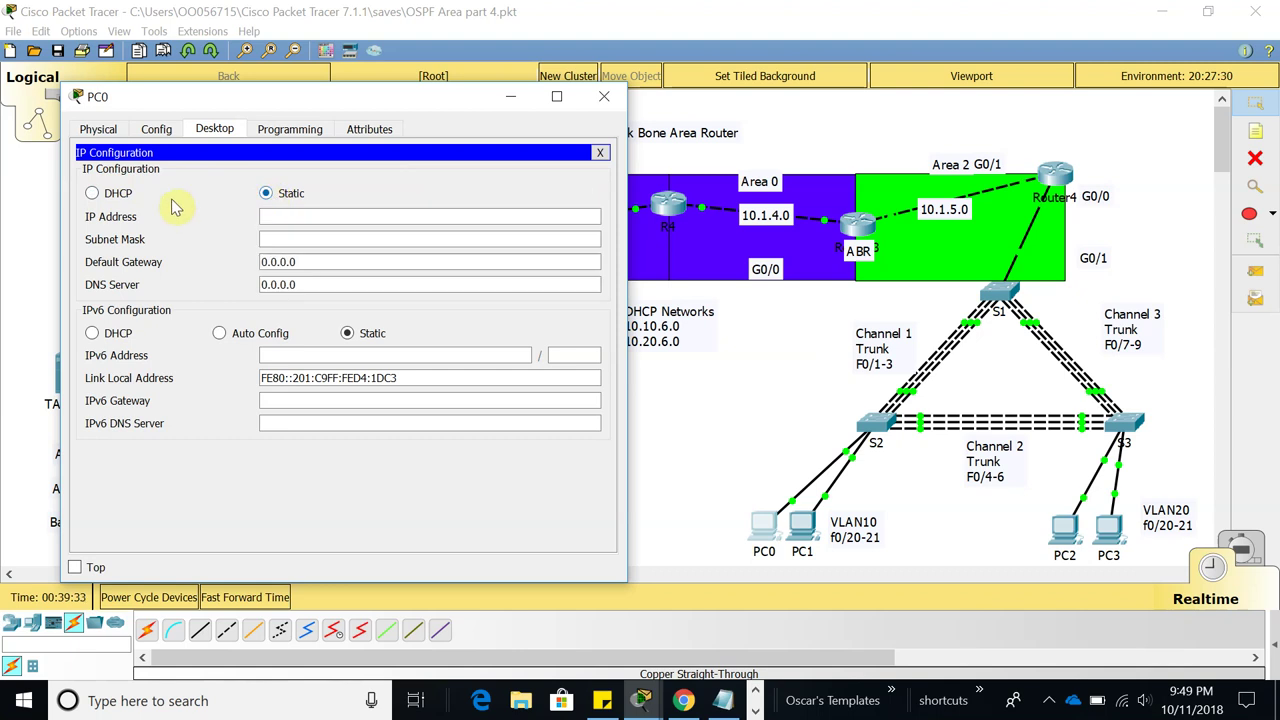
pyautogui.click(93, 193)
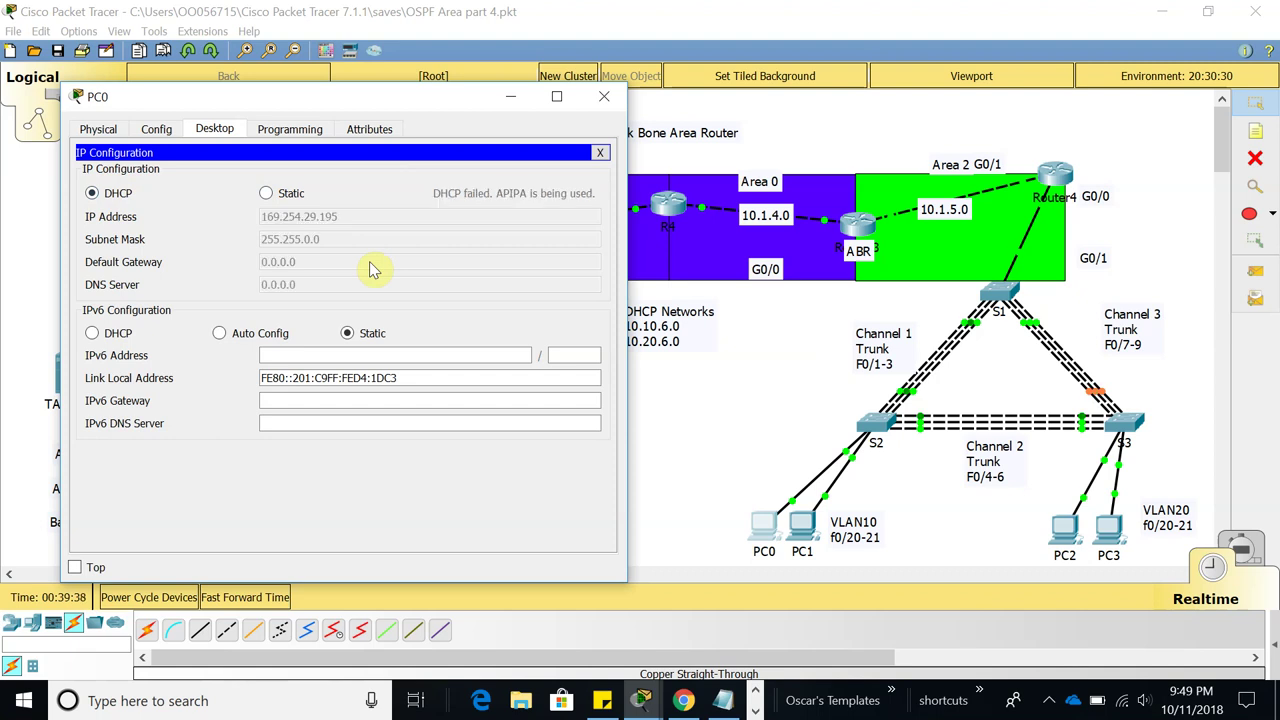
pyautogui.click(266, 193)
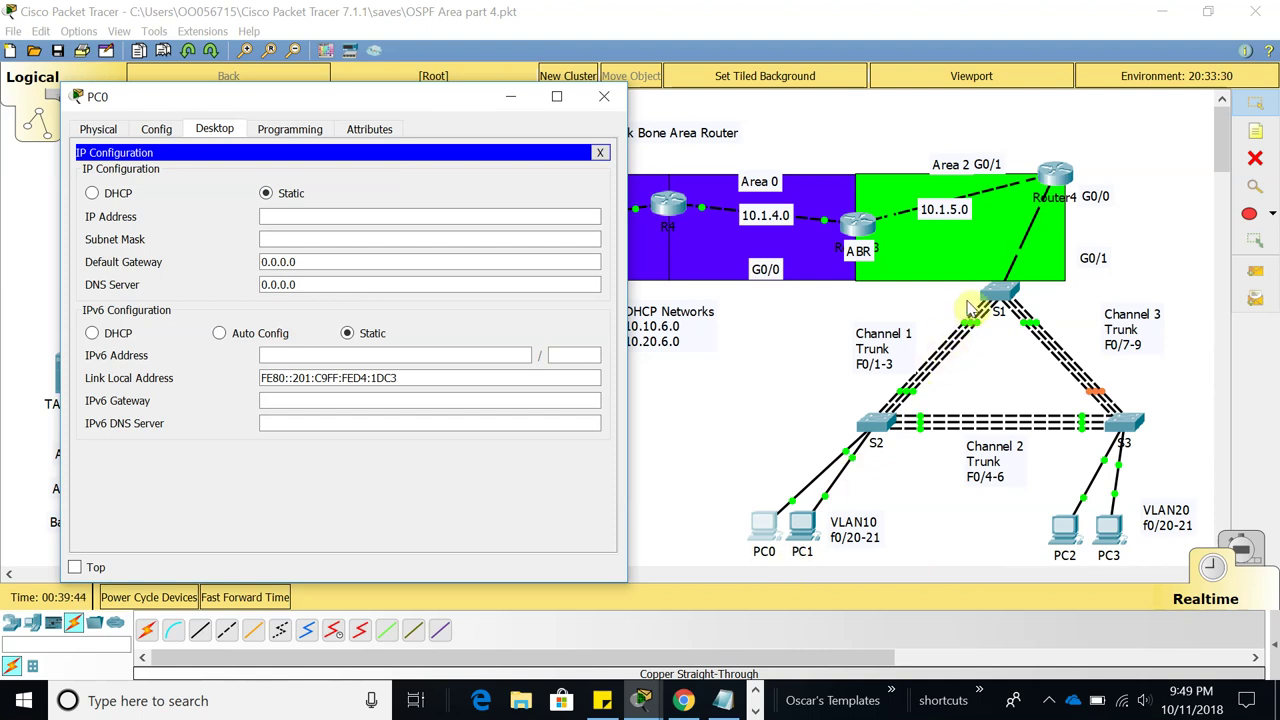
# Open S1's CLI, finish the pending VLAN listing, and display the running configuration with show run
pyautogui.click(1005, 300)
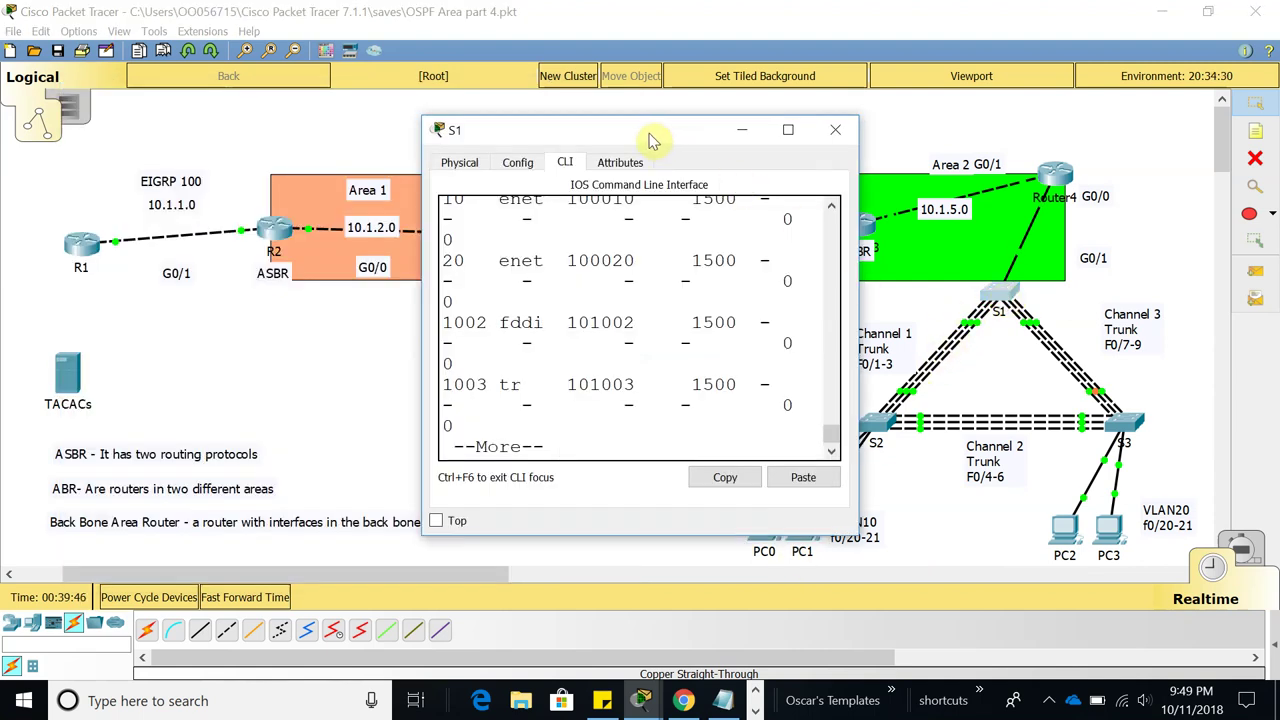
pyautogui.moveTo(645, 132); pyautogui.dragTo(517, 129)
pyautogui.press('space')
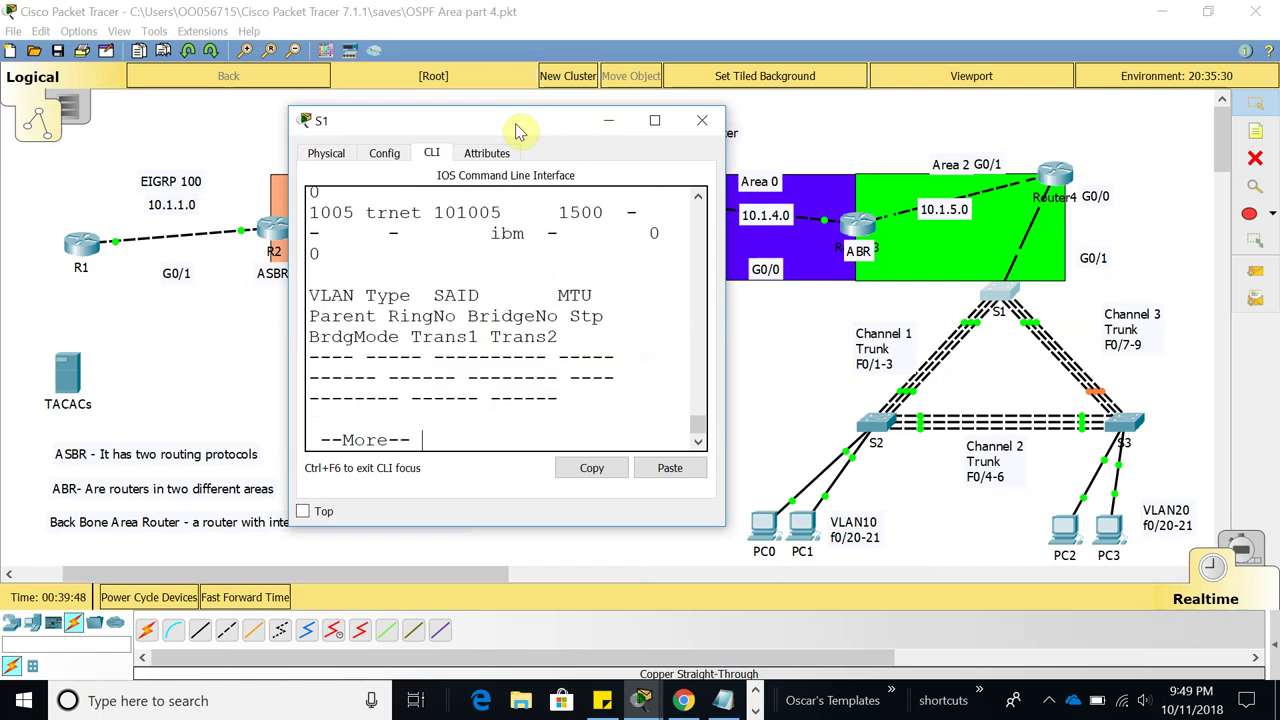
pyautogui.press('Return')
pyautogui.press('Return')
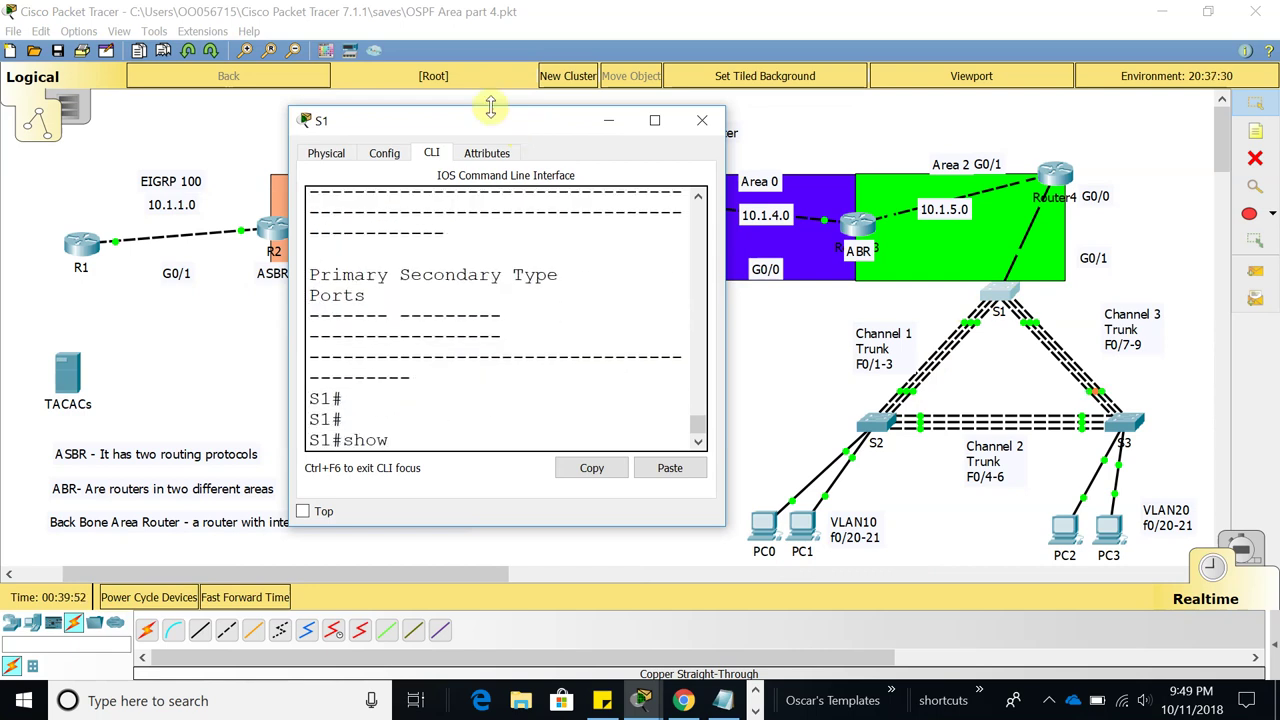
pyautogui.write('show run')
pyautogui.press('Return')
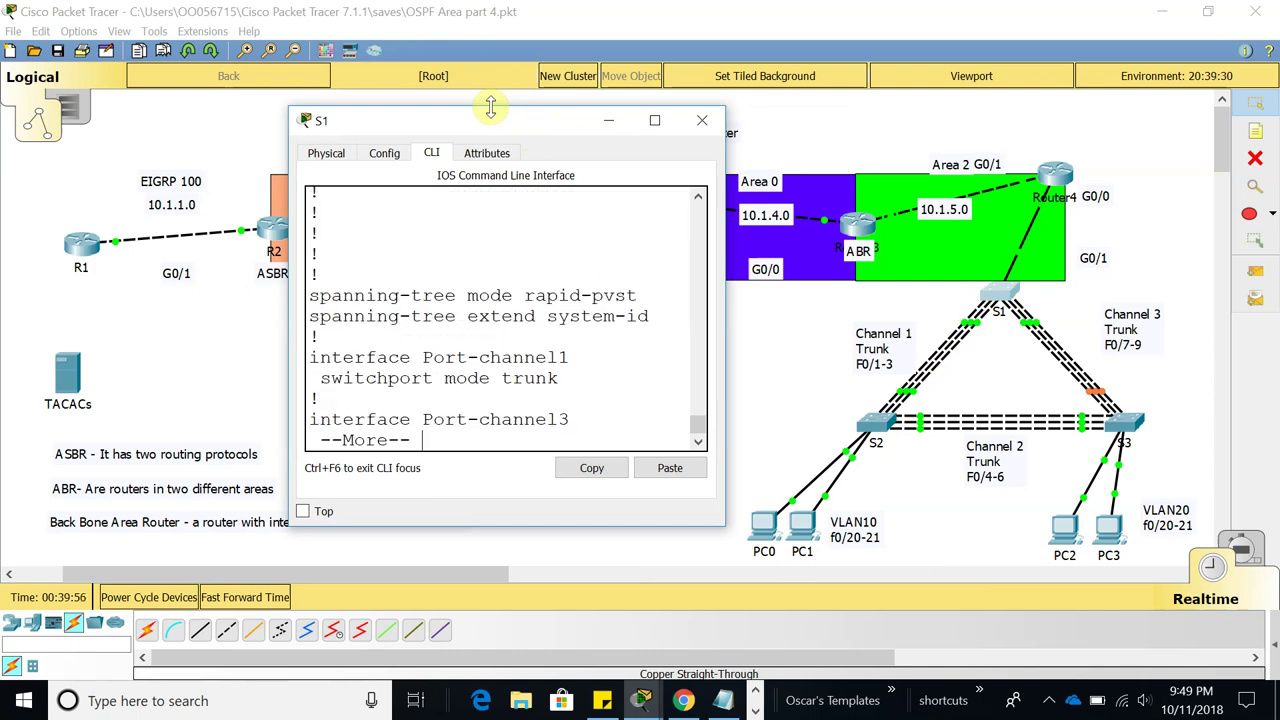
# Enlarge S1's window, examine the GigabitEthernet0/1 settings in the running configuration, and quit the listing
pyautogui.moveTo(537, 120); pyautogui.dragTo(286, 38)
pyautogui.moveTo(431, 443); pyautogui.dragTo(668, 525)
pyautogui.press('space')
pyautogui.press('space')
pyautogui.press('space')
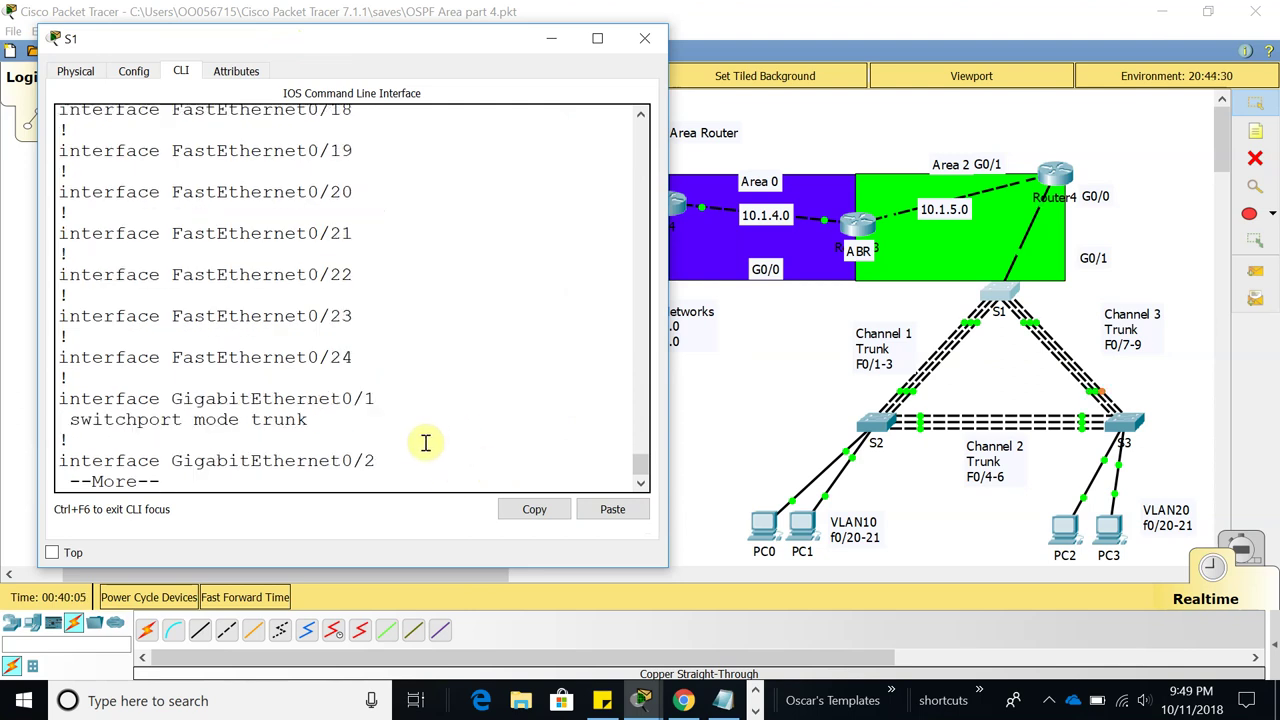
pyautogui.moveTo(310, 421)
pyautogui.mouseDown()
pyautogui.moveTo(66, 420)
pyautogui.moveTo(312, 416)
pyautogui.mouseUp()
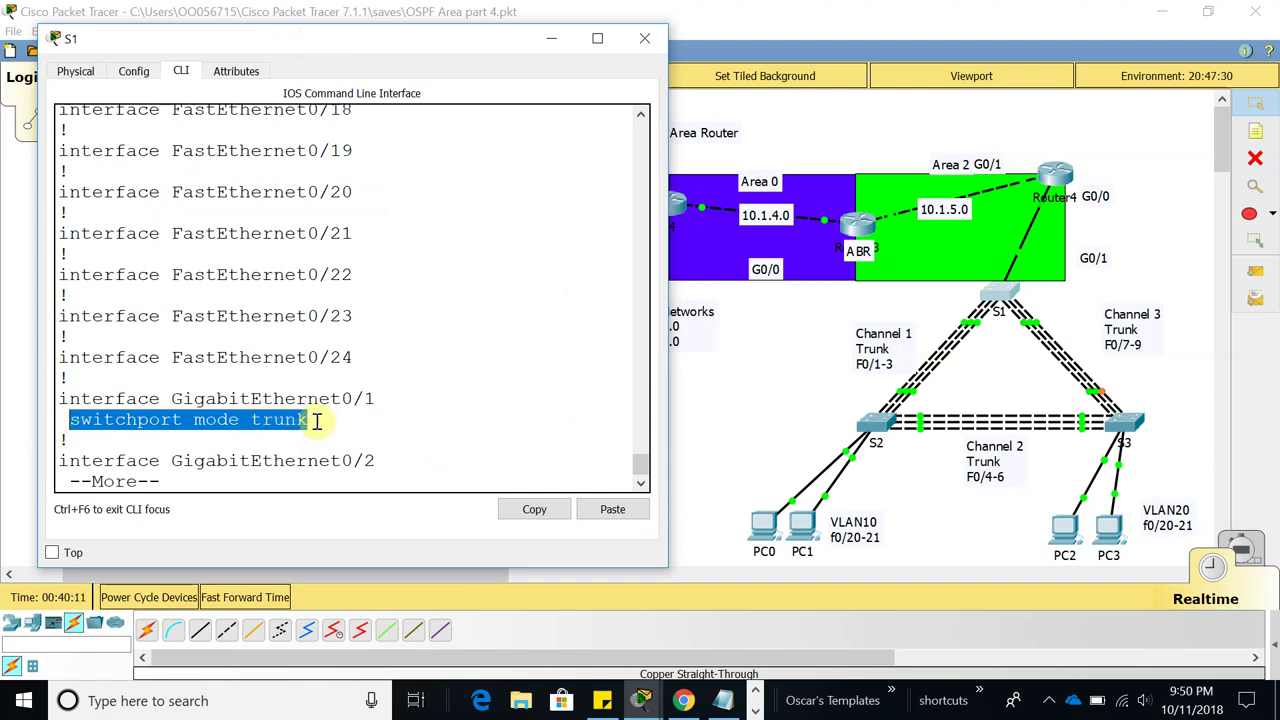
pyautogui.moveTo(378, 399); pyautogui.dragTo(62, 396)
pyautogui.click(531, 509)
pyautogui.write('q')
# Enter global configuration mode on S1 with the configure command, accepting terminal as the source
pyautogui.write('con')
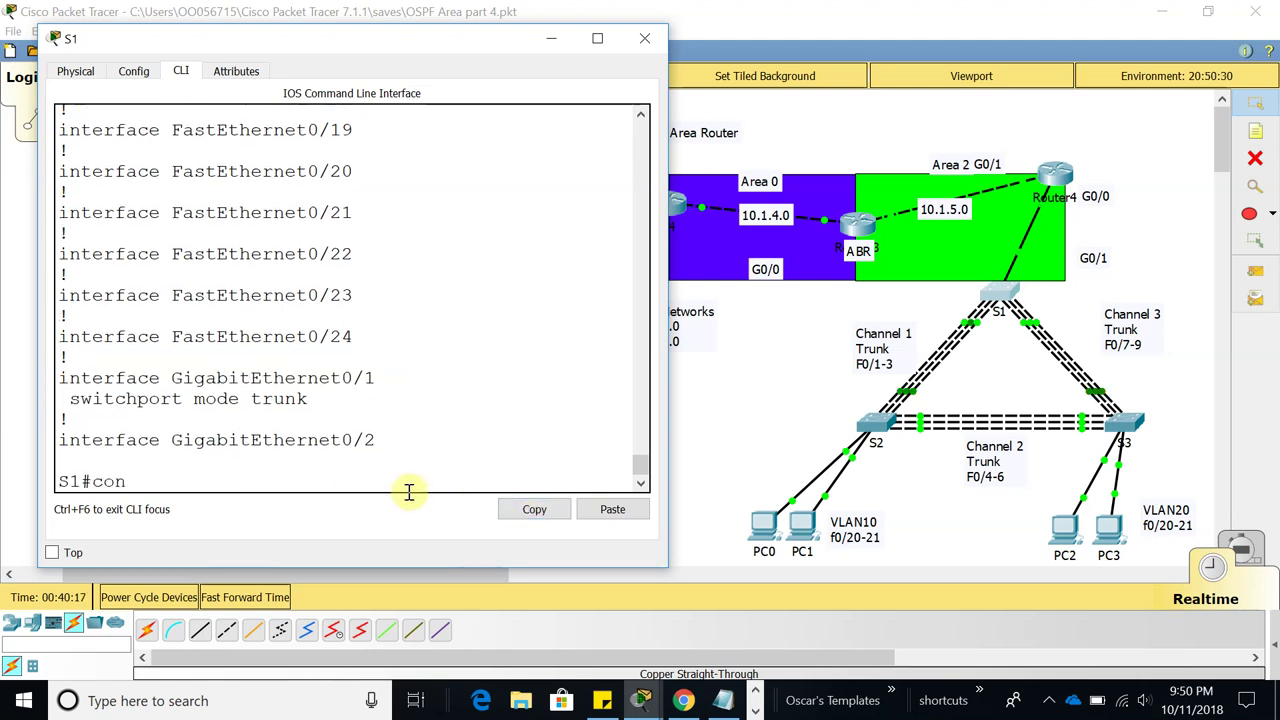
pyautogui.press('Tab')
pyautogui.press('Tab')
pyautogui.write('fi')
pyautogui.press('Tab')
pyautogui.press('Return')
pyautogui.press('Return')
pyautogui.press('Return')
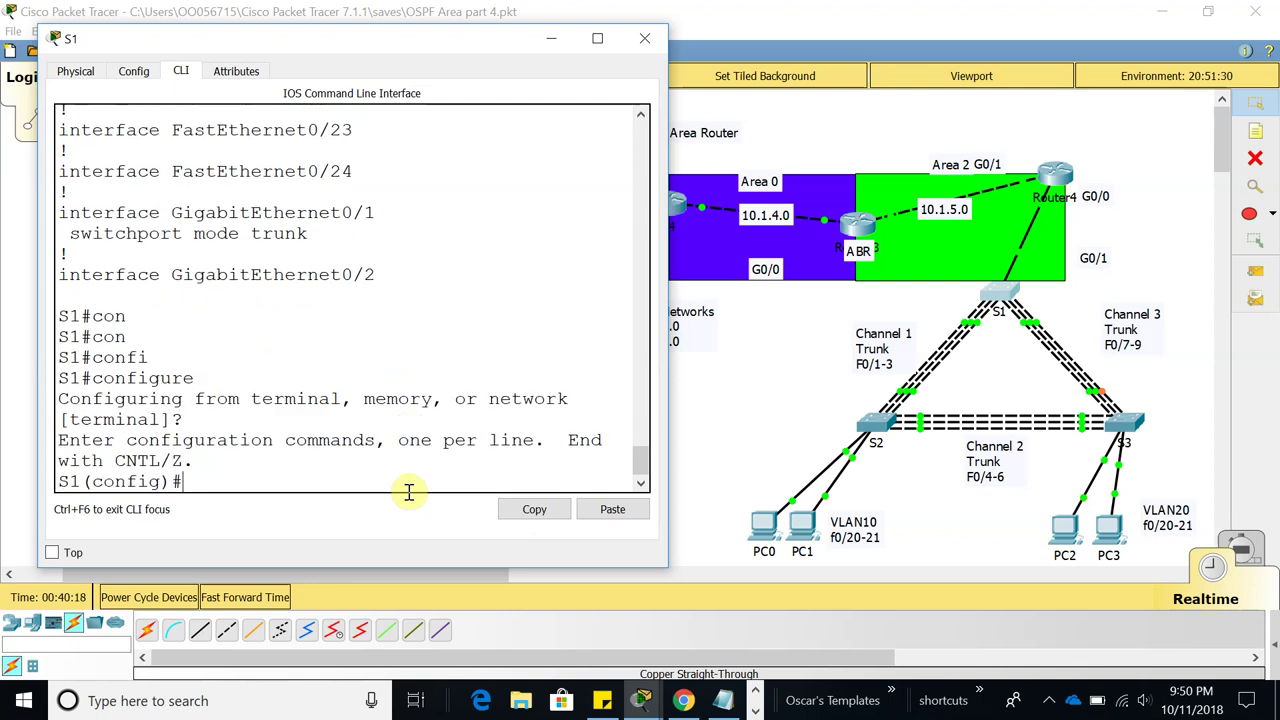
# Enter interface configuration for g0/1 on S1 and begin a switchport command
pyautogui.write('int g0/1')
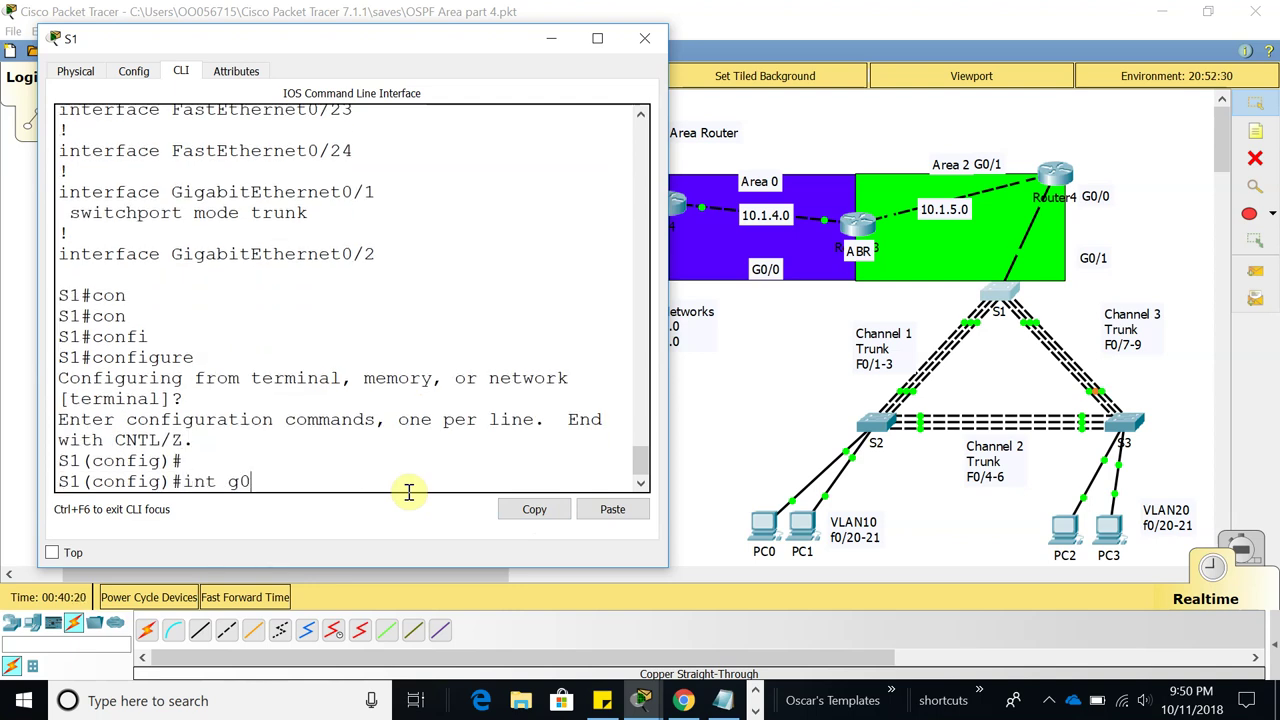
pyautogui.press('Return')
pyautogui.press('Return')
pyautogui.write('swim')
pyautogui.press('BackSpace')
pyautogui.press('Tab')
pyautogui.write('mod')
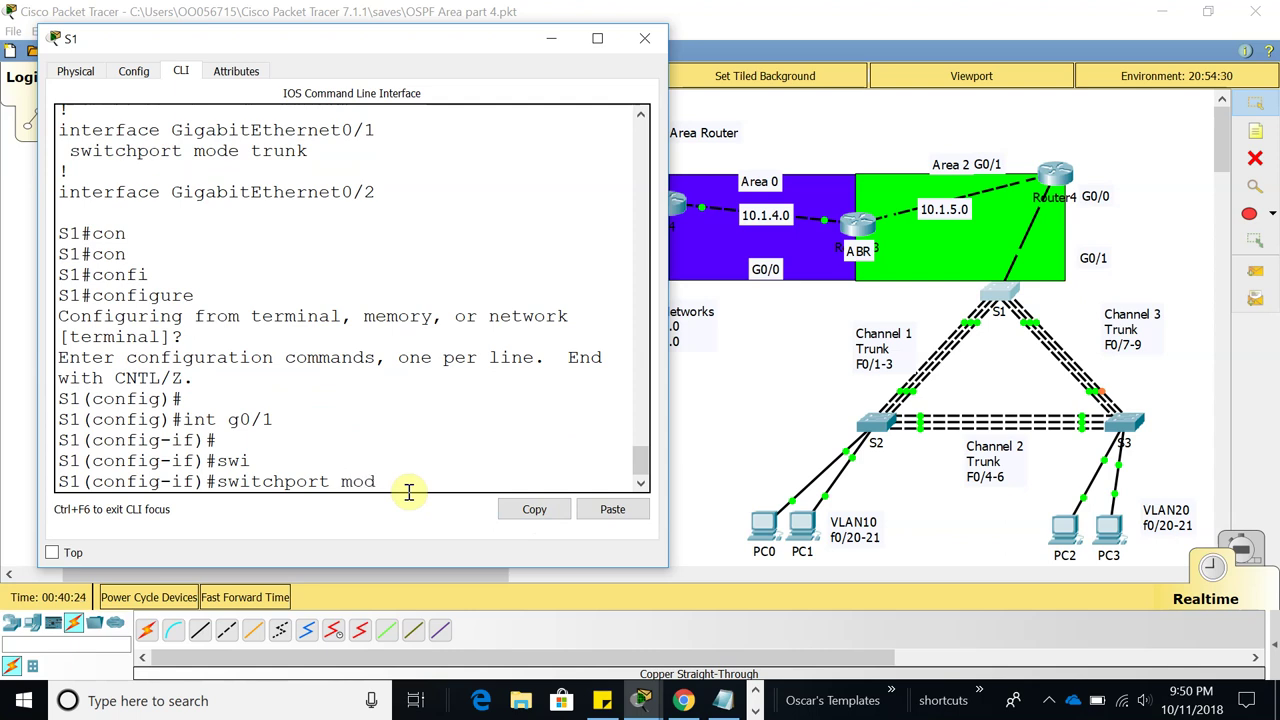
pyautogui.write('e')
pyautogui.press('Tab')
pyautogui.write('tr')
pyautogui.press('Tab')
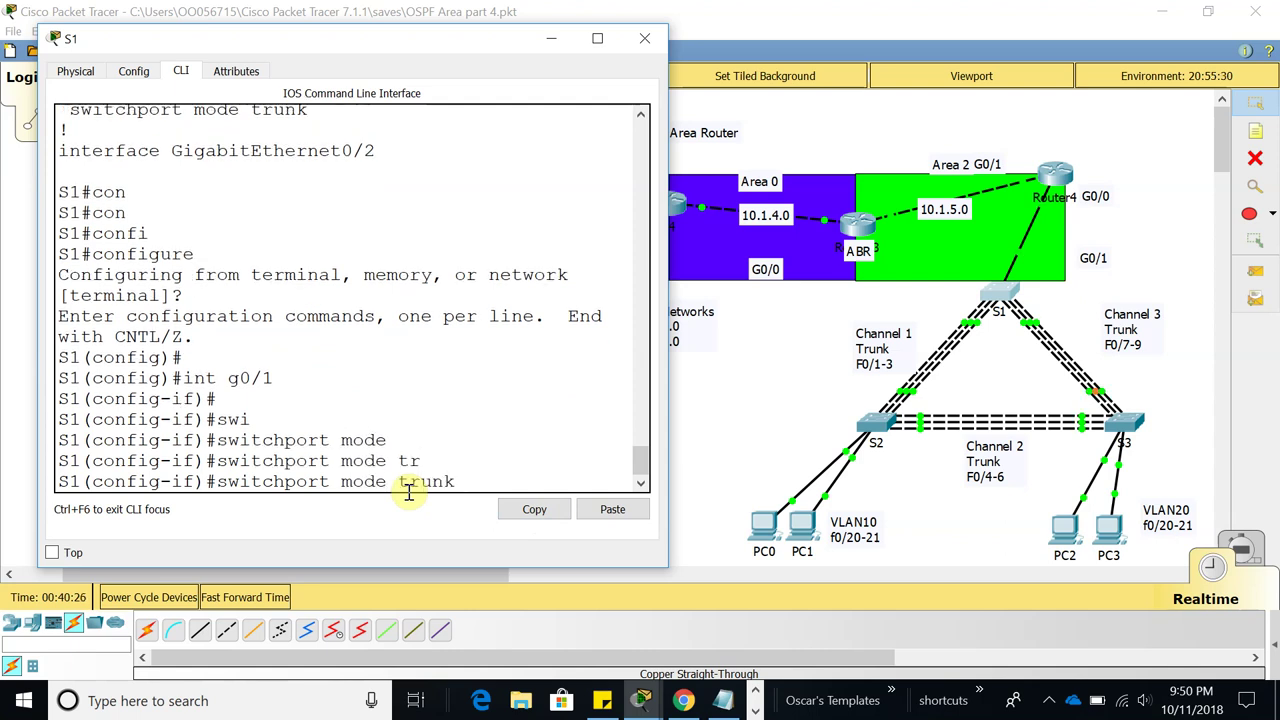
pyautogui.press('BackSpace')
pyautogui.press('BackSpace')
pyautogui.press('BackSpace')
pyautogui.press('BackSpace')
pyautogui.press('BackSpace')
pyautogui.press('BackSpace')
pyautogui.press('BackSpace')
pyautogui.press('BackSpace')
pyautogui.press('BackSpace')
# Allow all VLANs on S1's g0/1 trunk with switchport trunk allowed vlan all
pyautogui.write('tr')
pyautogui.press('Tab')
pyautogui.write('all')
pyautogui.press('Tab')
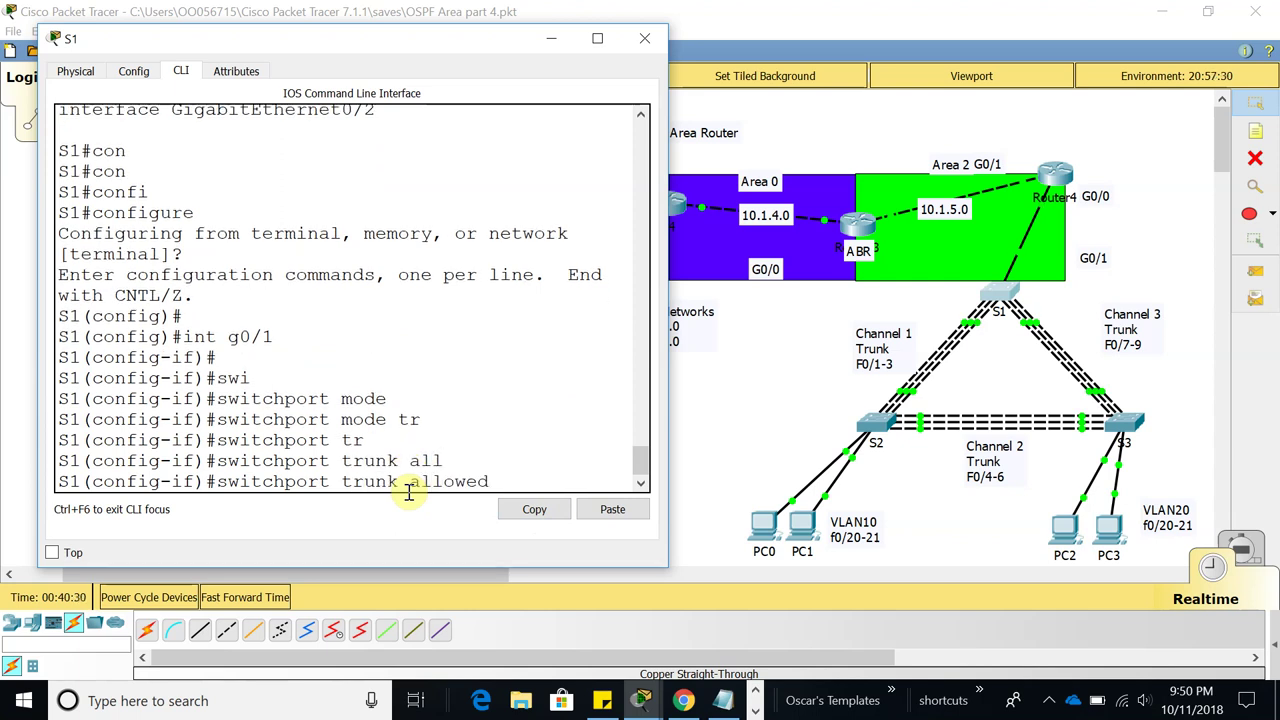
pyautogui.press('BackSpace')
pyautogui.press('Tab')
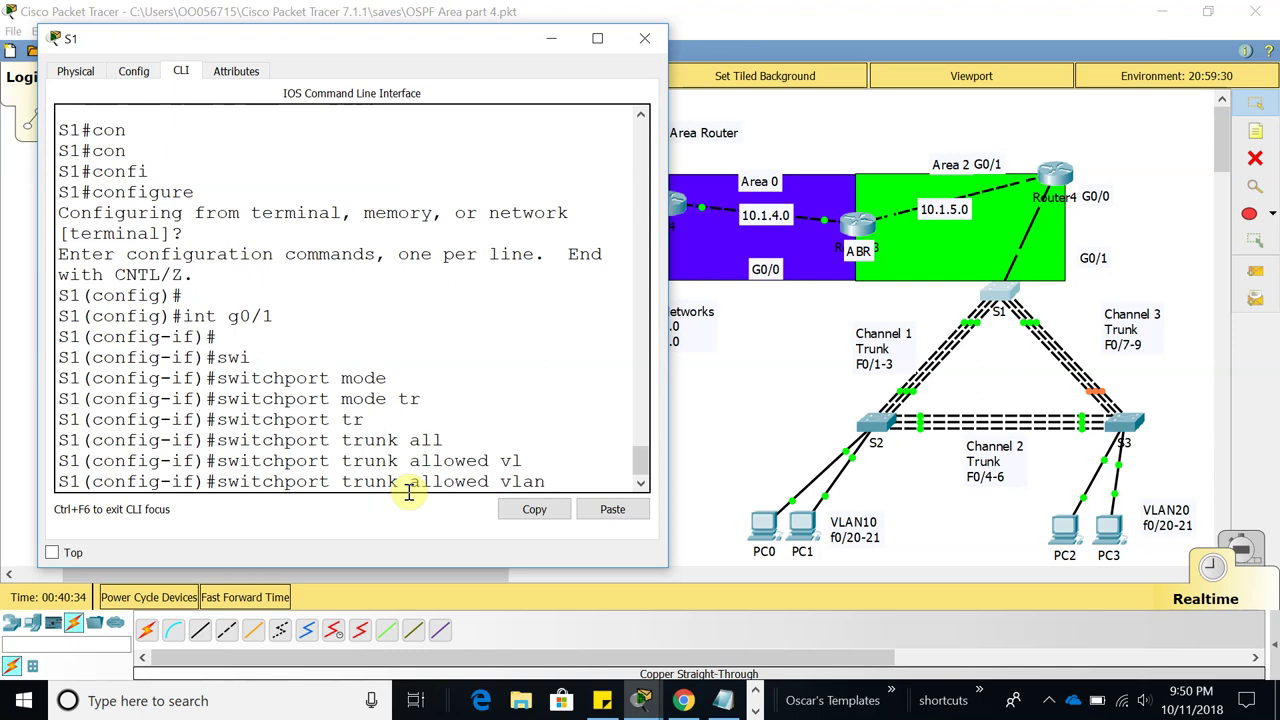
pyautogui.write('all')
pyautogui.press('Return')
pyautogui.press('Return')
pyautogui.press('Return')
pyautogui.press('Return')
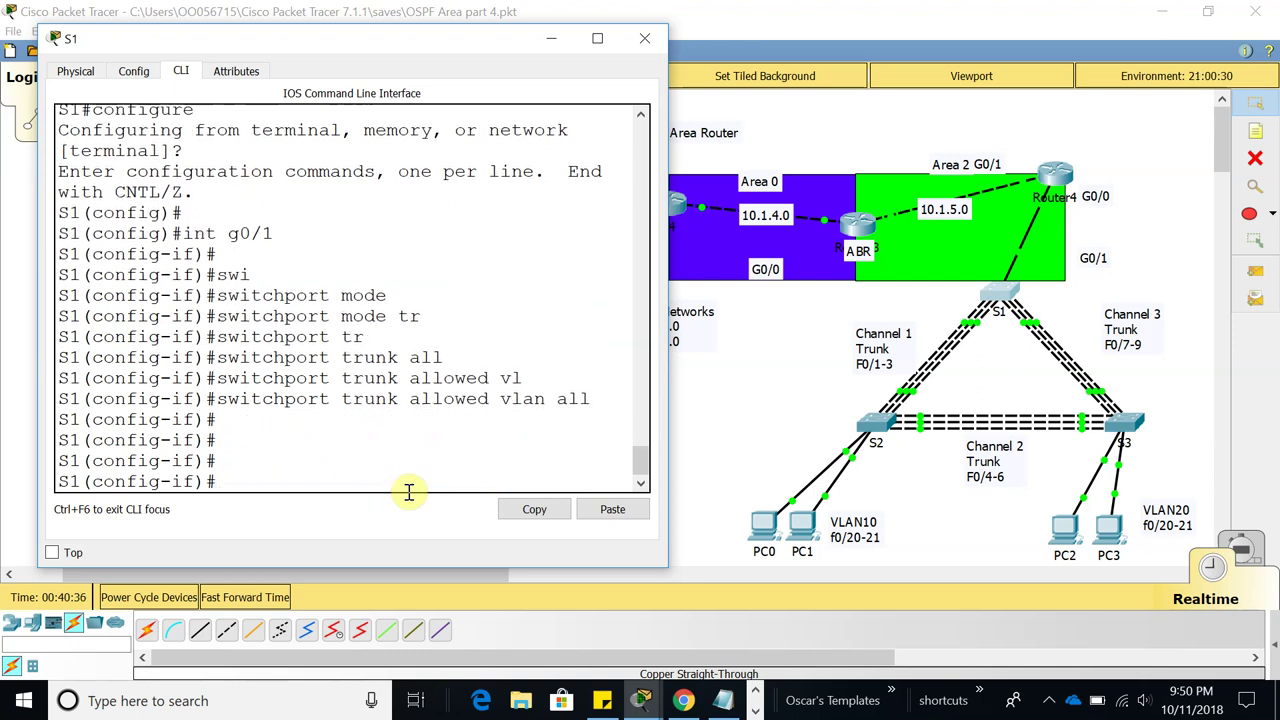
# Leave configuration mode on S1 and save its running configuration with copy run start, accepting startup-config as the destination
pyautogui.write('end')
pyautogui.press('Return')
pyautogui.write('cop')
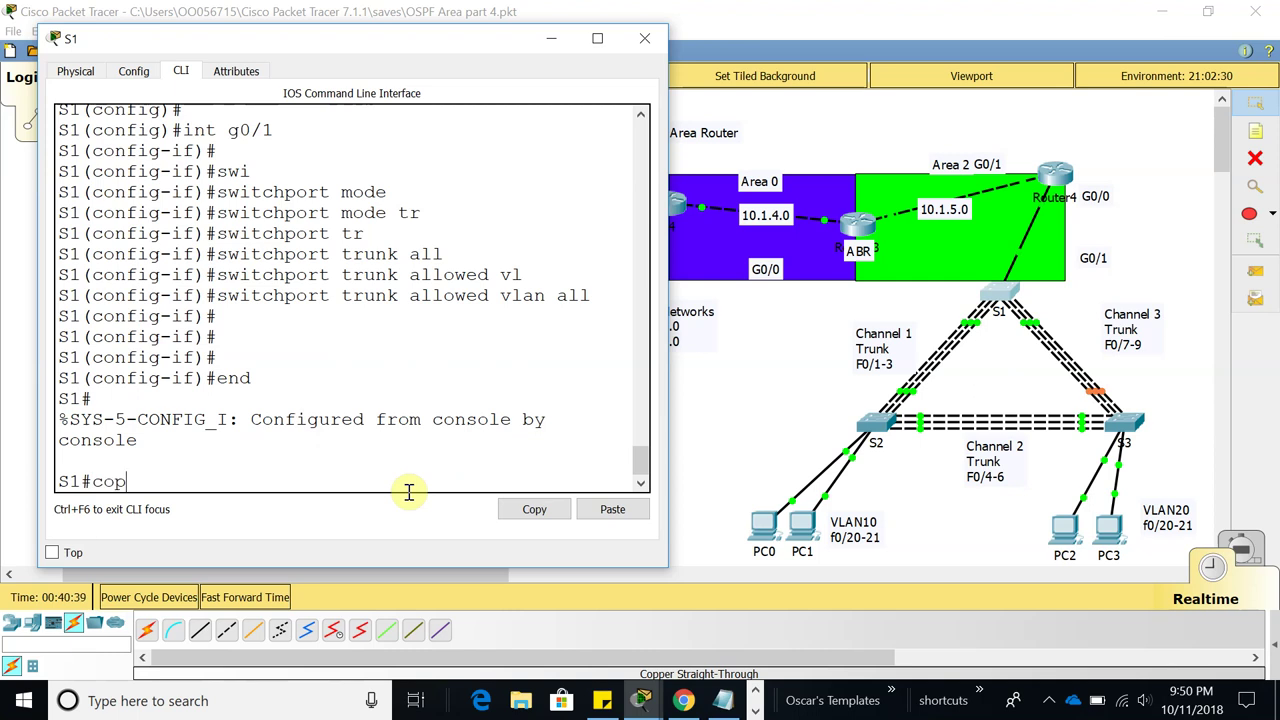
pyautogui.write('y run start')
pyautogui.press('Return')
pyautogui.press('Return')
pyautogui.press('Return')
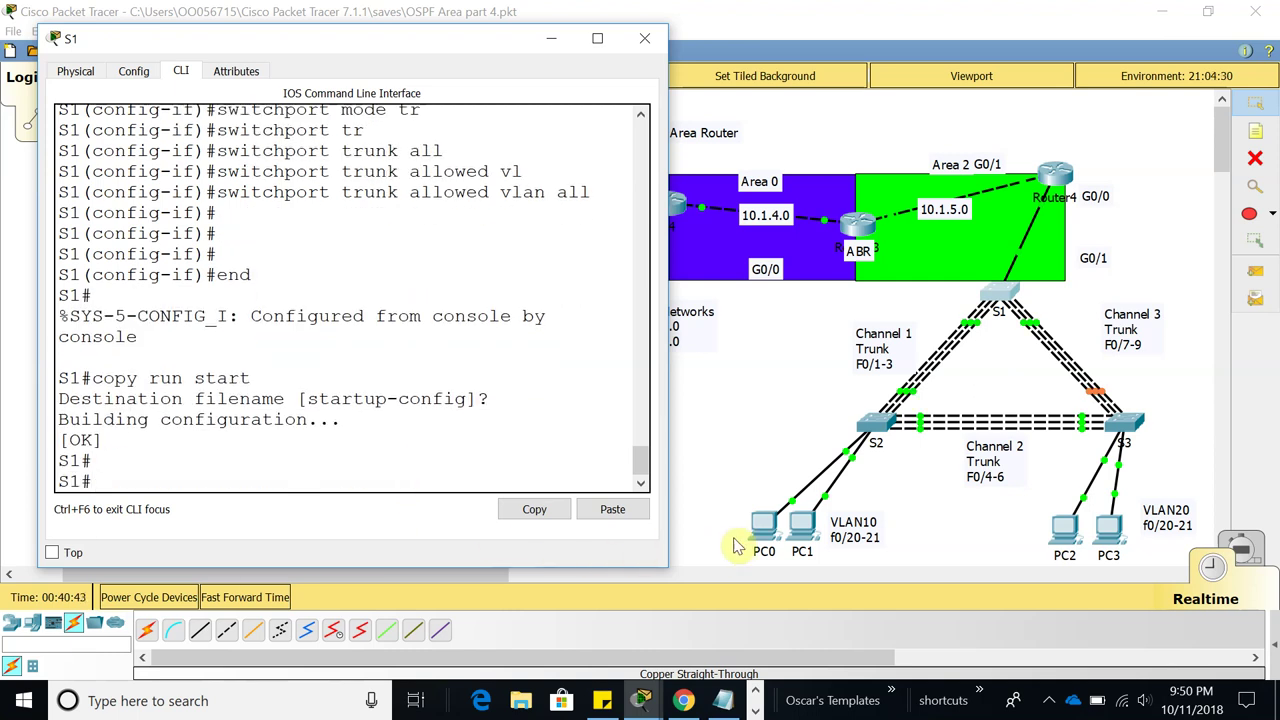
# Try to obtain a DHCP address on PC0, switch its IPv4 configuration to Static, and close its window
pyautogui.click(764, 527)
pyautogui.click(104, 195)
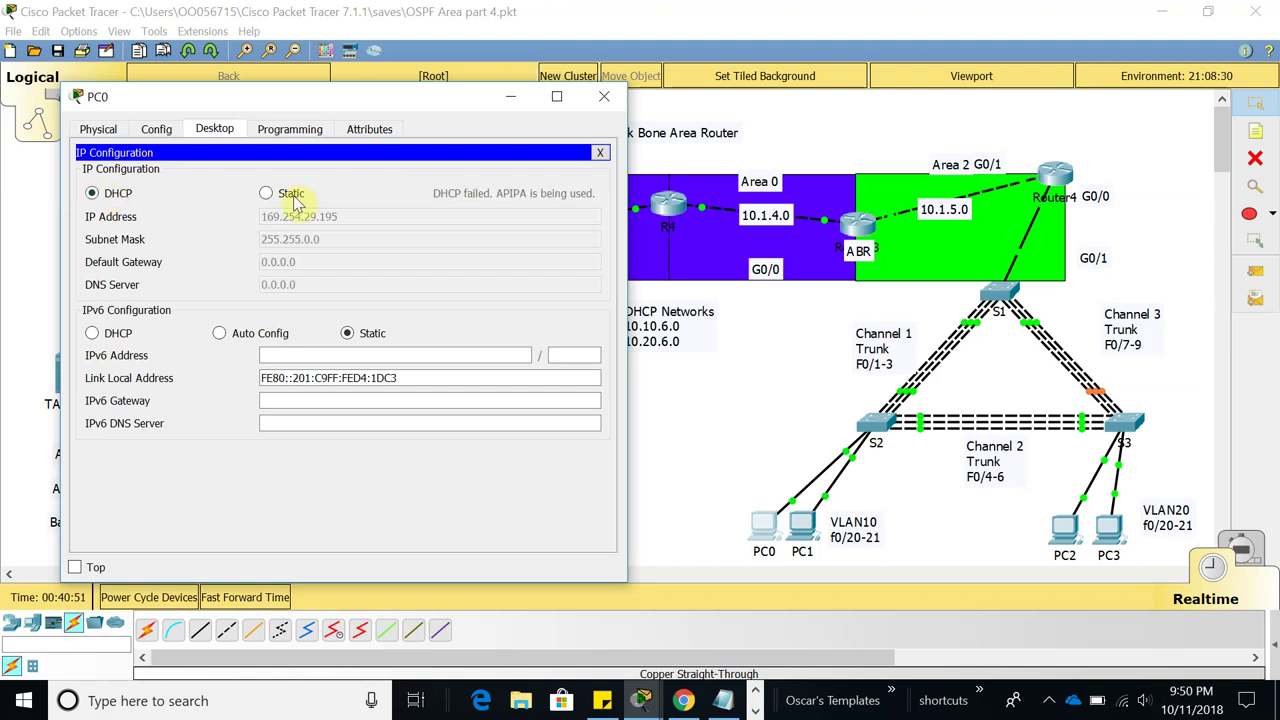
pyautogui.click(296, 195)
pyautogui.click(604, 96)
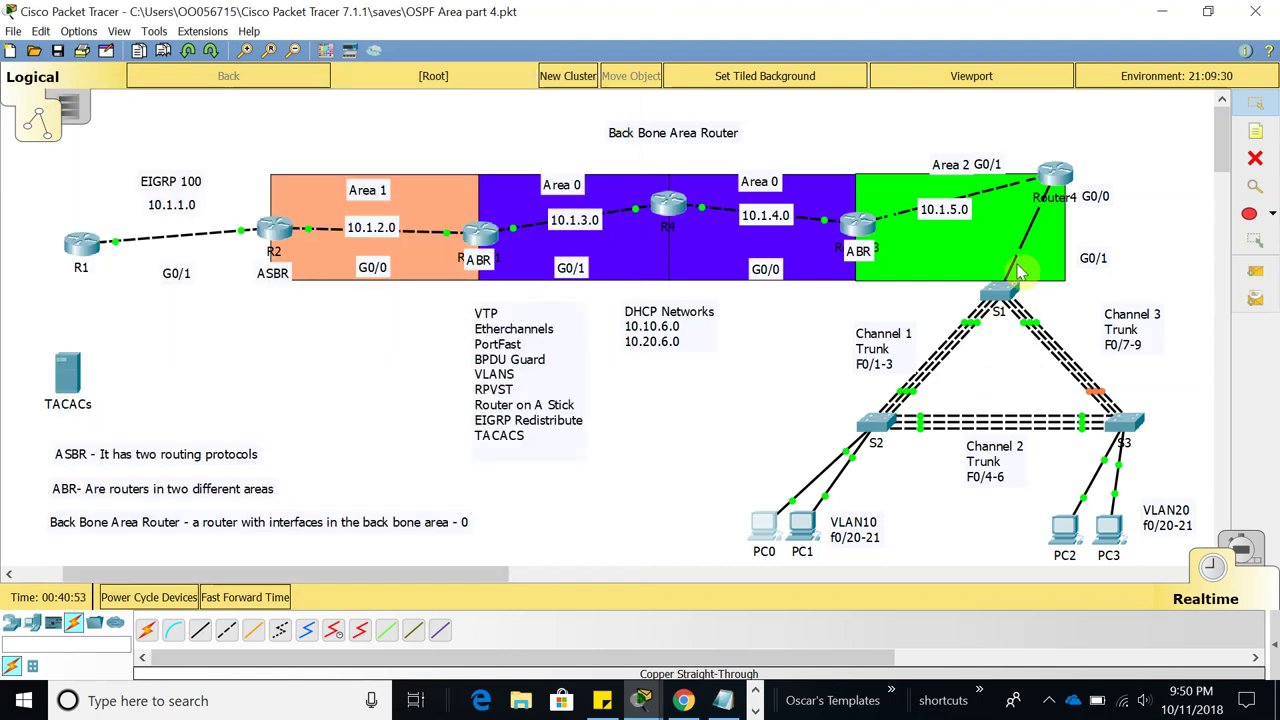
# Enter privileged mode on Router4, save its configuration with copy run start, and copy that command to the clipboard
pyautogui.click(1058, 185)
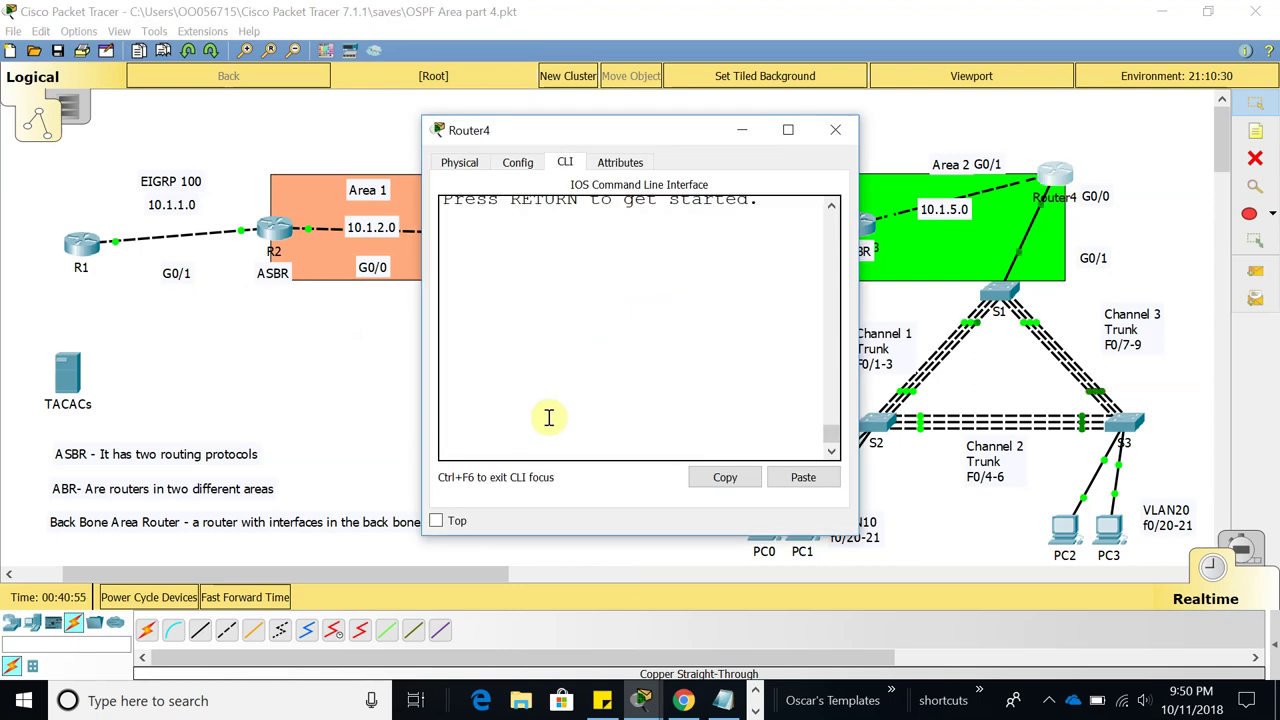
pyautogui.press('Return')
pyautogui.press('Return')
pyautogui.press('Return')
pyautogui.write('le')
pyautogui.press('Return')
pyautogui.press('Return')
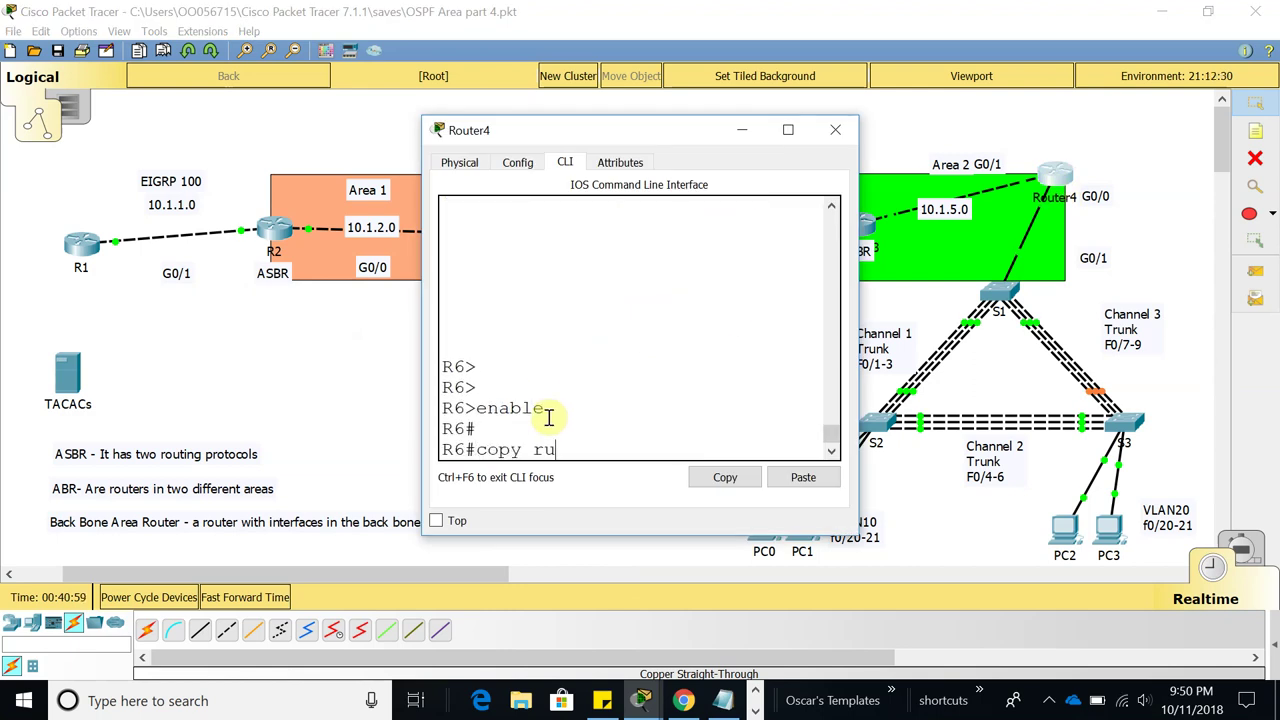
pyautogui.write('copy run start')
pyautogui.press('Return')
pyautogui.press('Return')
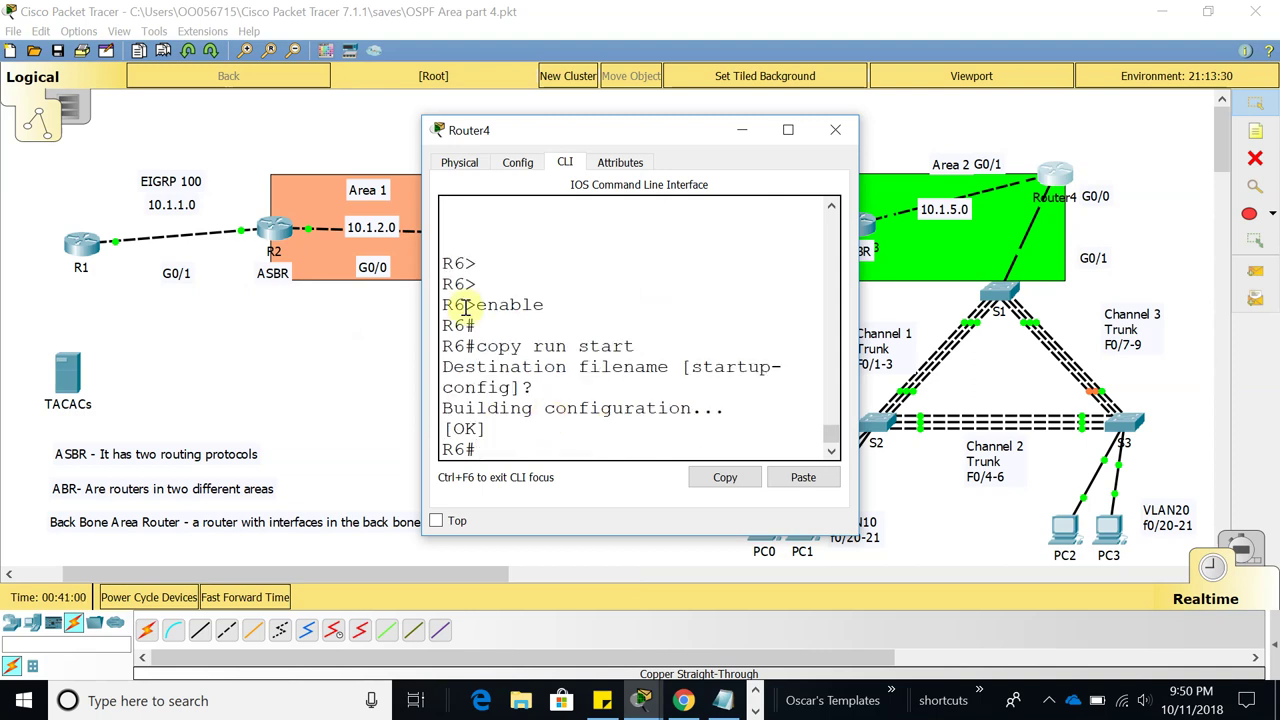
pyautogui.moveTo(638, 346); pyautogui.dragTo(477, 347)
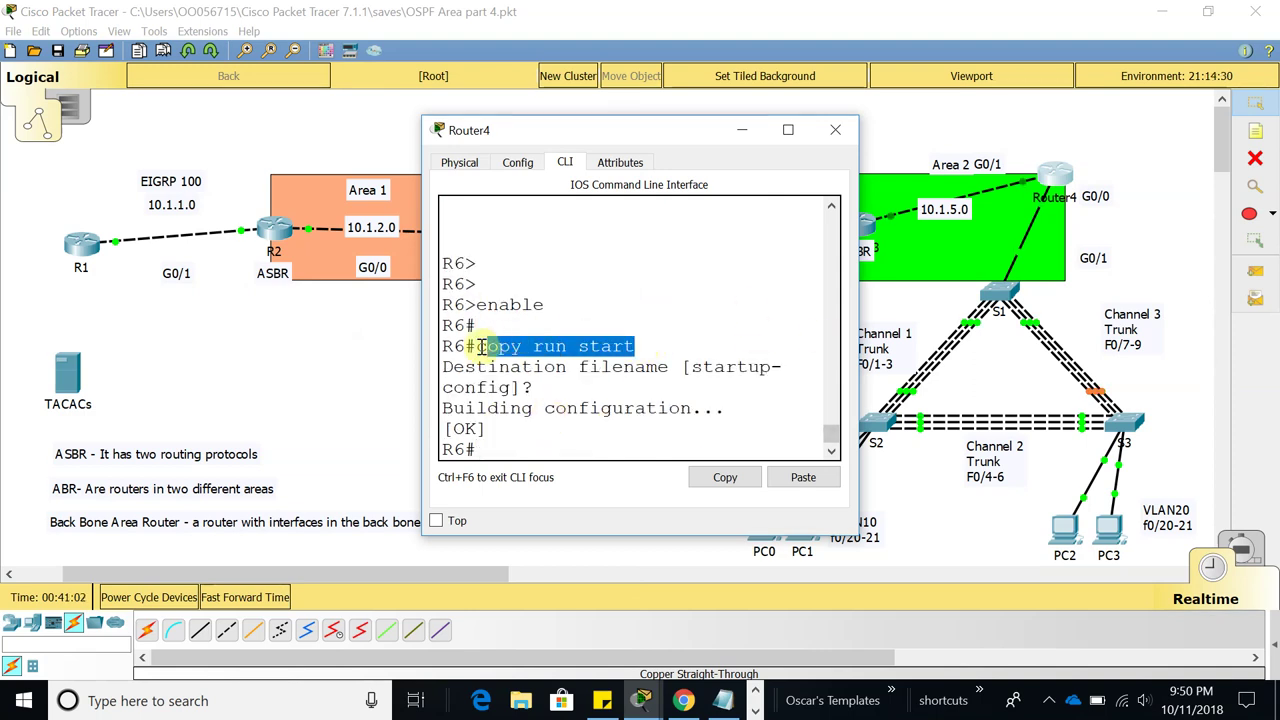
pyautogui.click(725, 478)
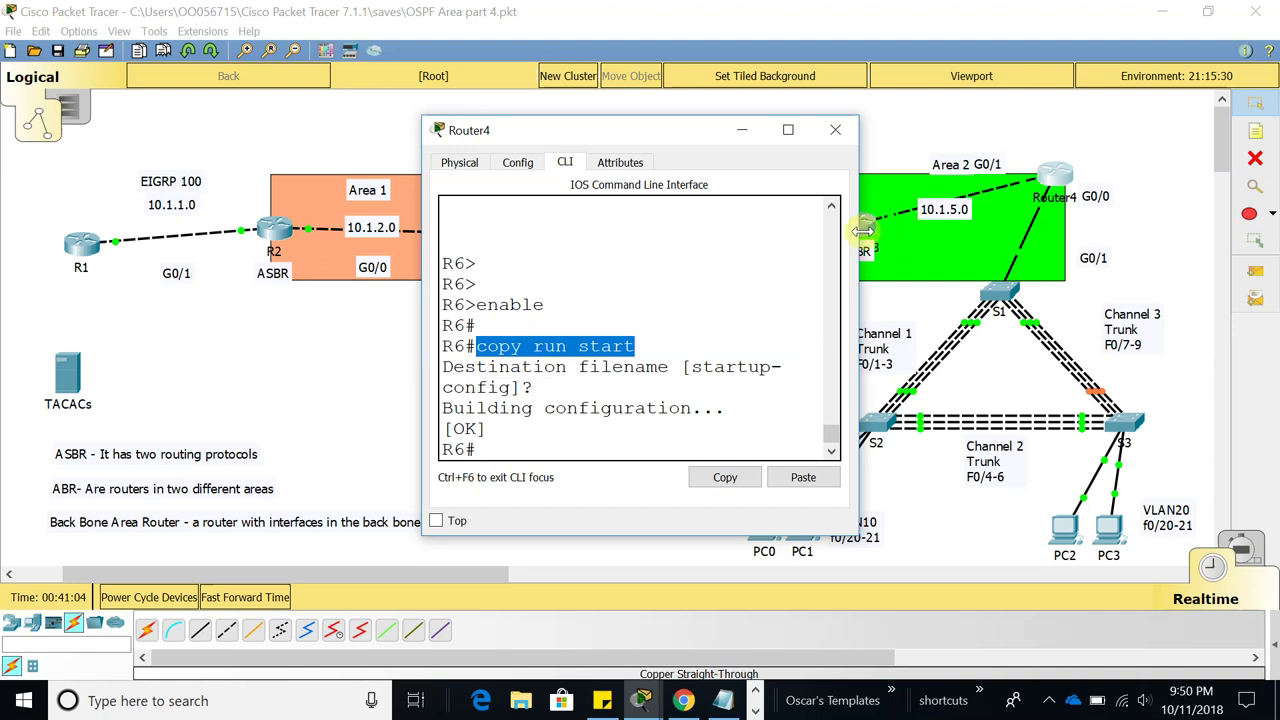
# Open Router3's CLI, move and enlarge its window, and enter privileged mode with enable
pyautogui.click(864, 240)
pyautogui.click(565, 162)
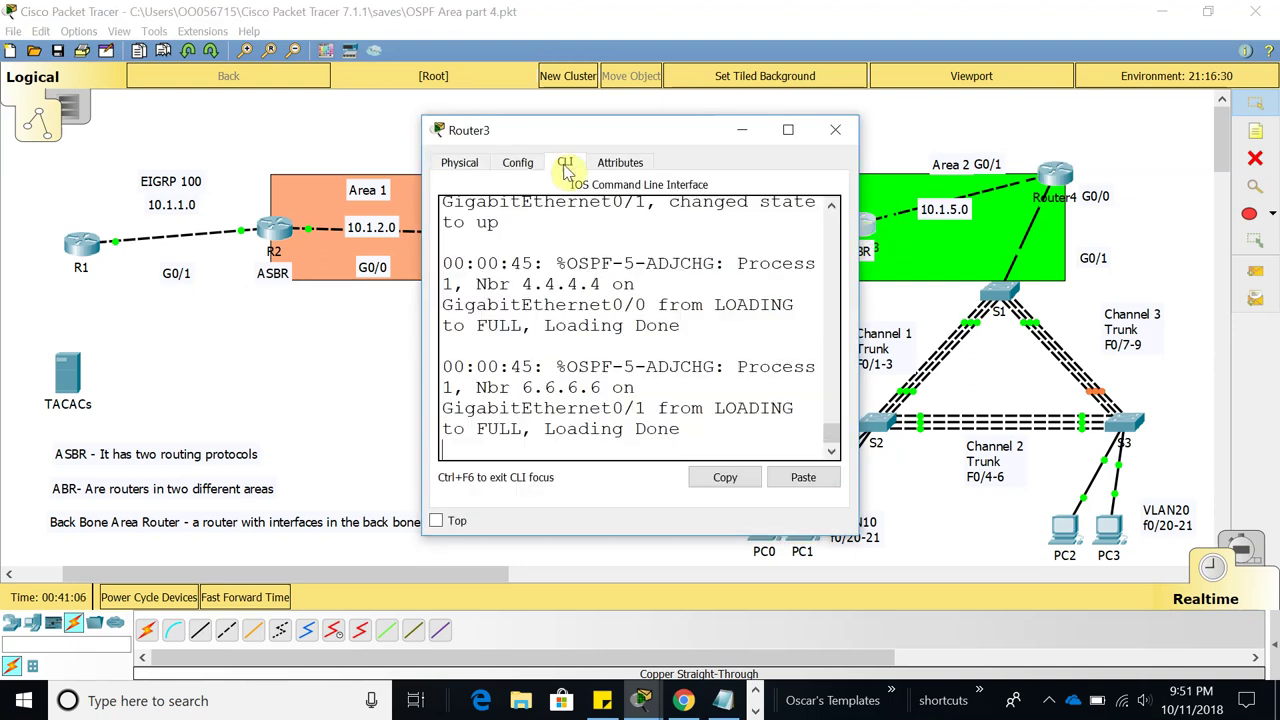
pyautogui.moveTo(551, 131); pyautogui.dragTo(163, 30)
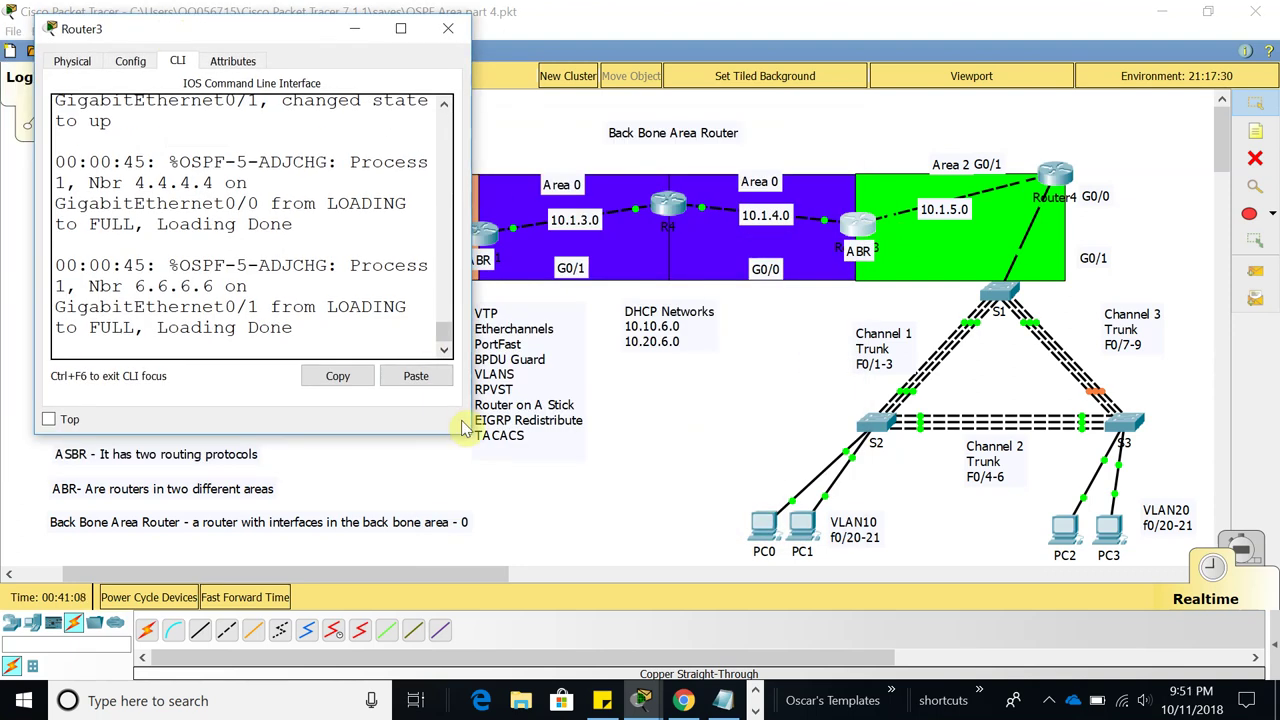
pyautogui.moveTo(472, 433); pyautogui.dragTo(603, 540)
pyautogui.press('Return')
pyautogui.press('Return')
pyautogui.press('Return')
pyautogui.write('en')
pyautogui.press('Tab')
pyautogui.press('Return')
pyautogui.press('Return')
pyautogui.press('Return')
# Save Router3's configuration by pasting and running copy run start with the default destination, and close its window
pyautogui.click(551, 483)
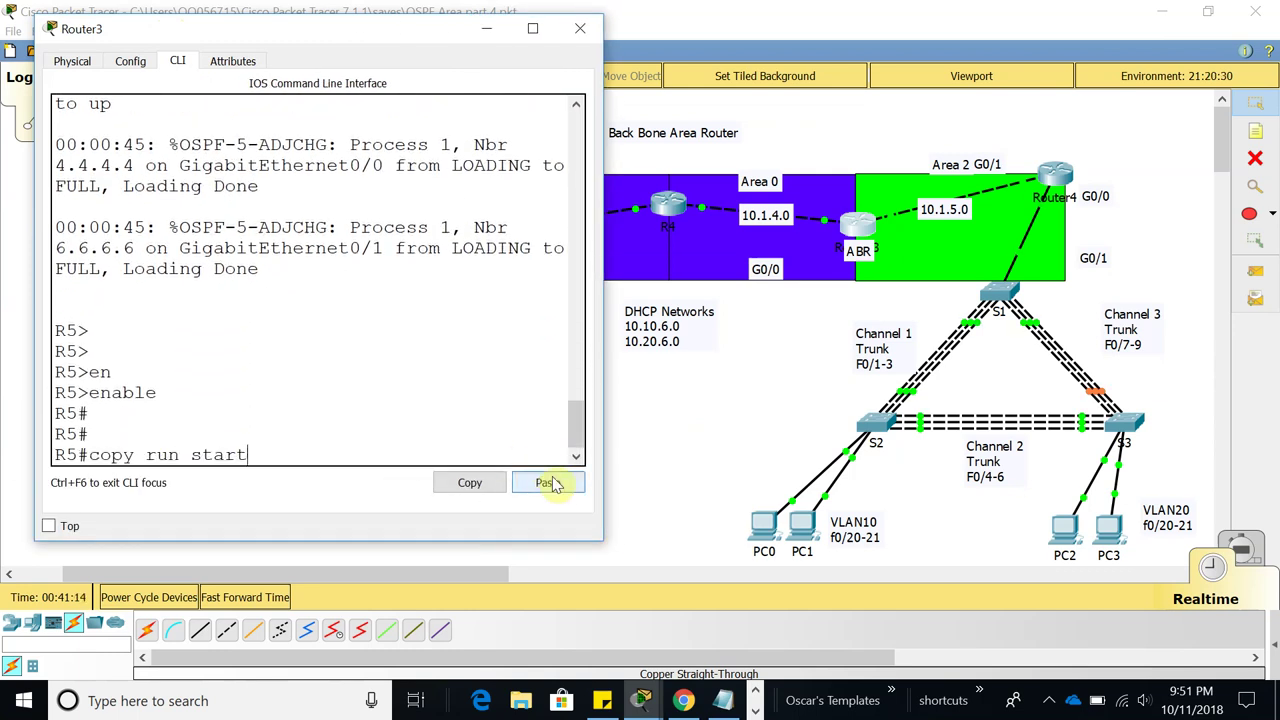
pyautogui.press('Return')
pyautogui.press('Return')
pyautogui.press('Return')
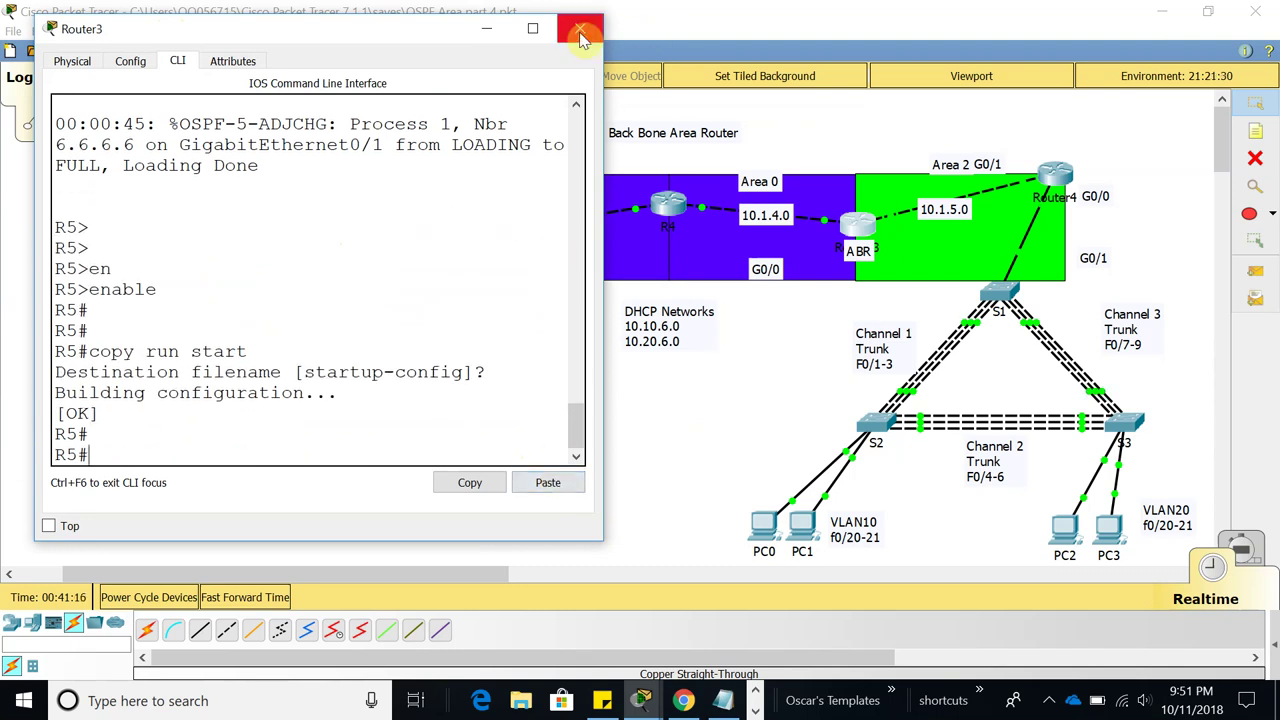
pyautogui.click(579, 28)
# Enter privileged mode on R4, save its configuration with copy run start, and close its window
pyautogui.click(666, 205)
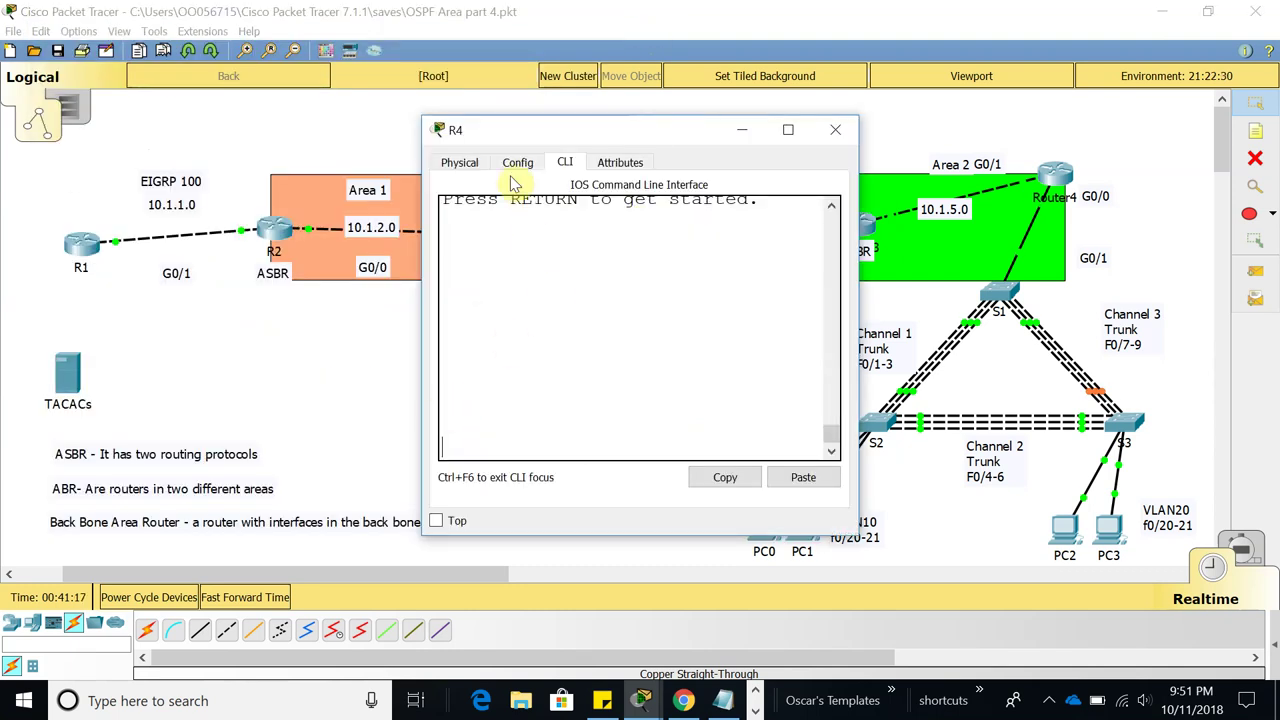
pyautogui.press('Return')
pyautogui.press('Return')
pyautogui.write('en')
pyautogui.press('Tab')
pyautogui.press('Return')
pyautogui.press('Return')
pyautogui.press('Return')
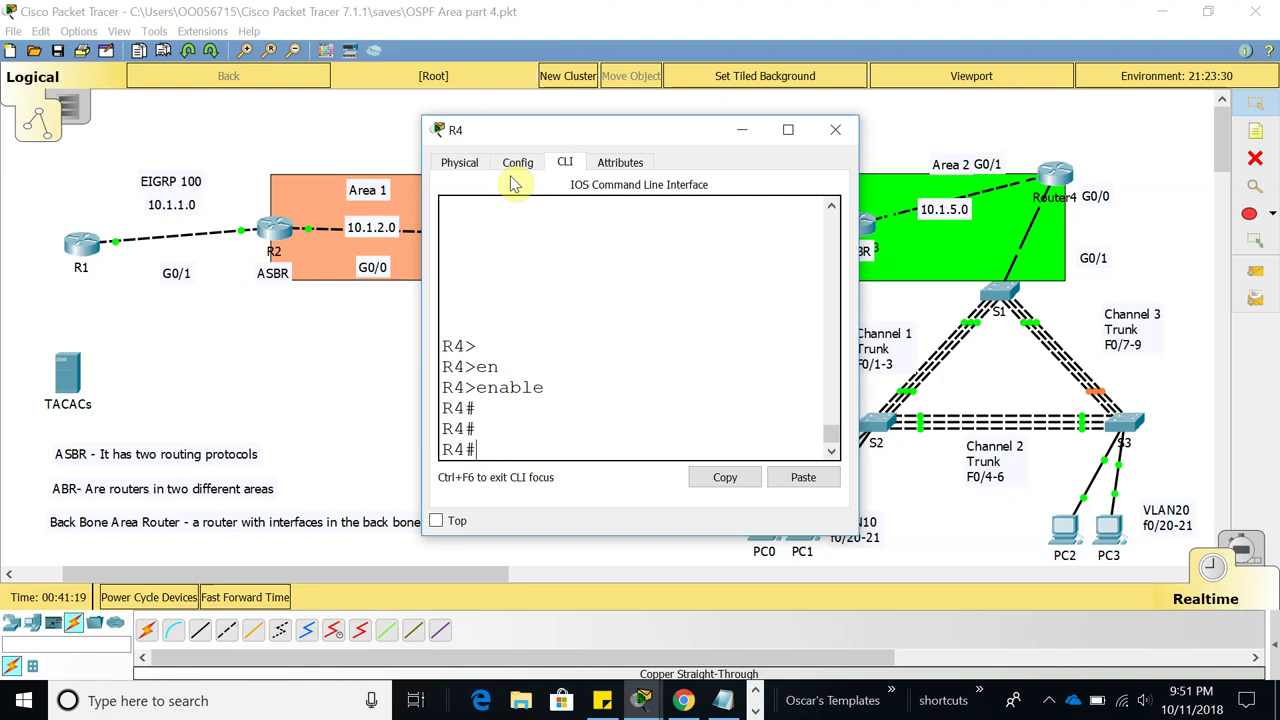
pyautogui.press('Return')
pyautogui.press('Return')
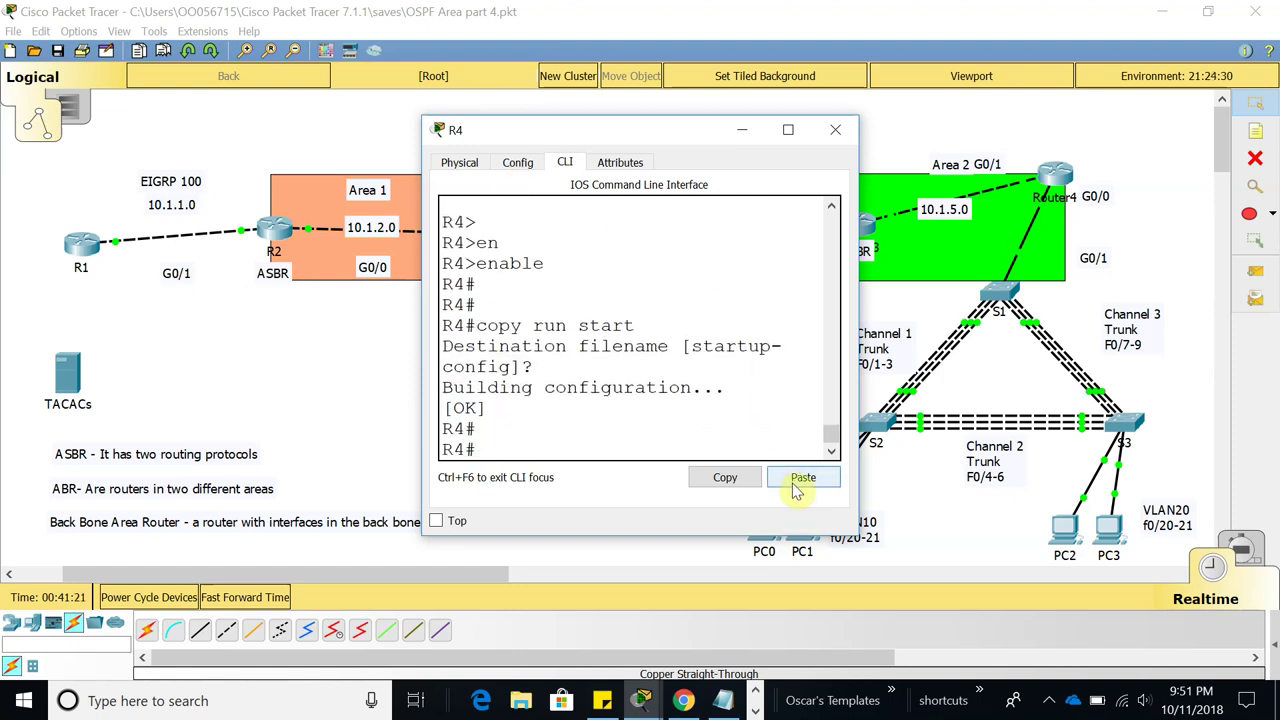
pyautogui.click(835, 130)
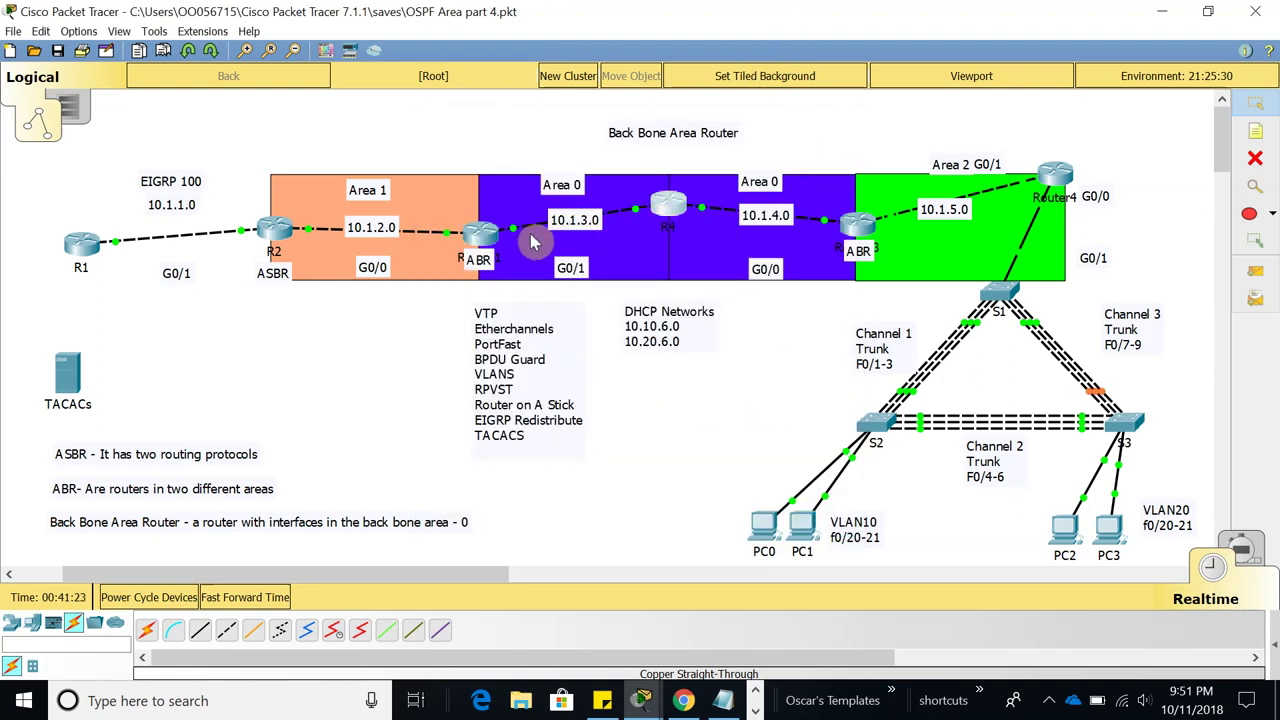
# Enter privileged mode in Router1's CLI, save its configuration with copy run start, and close its window
pyautogui.click(482, 233)
pyautogui.click(581, 162)
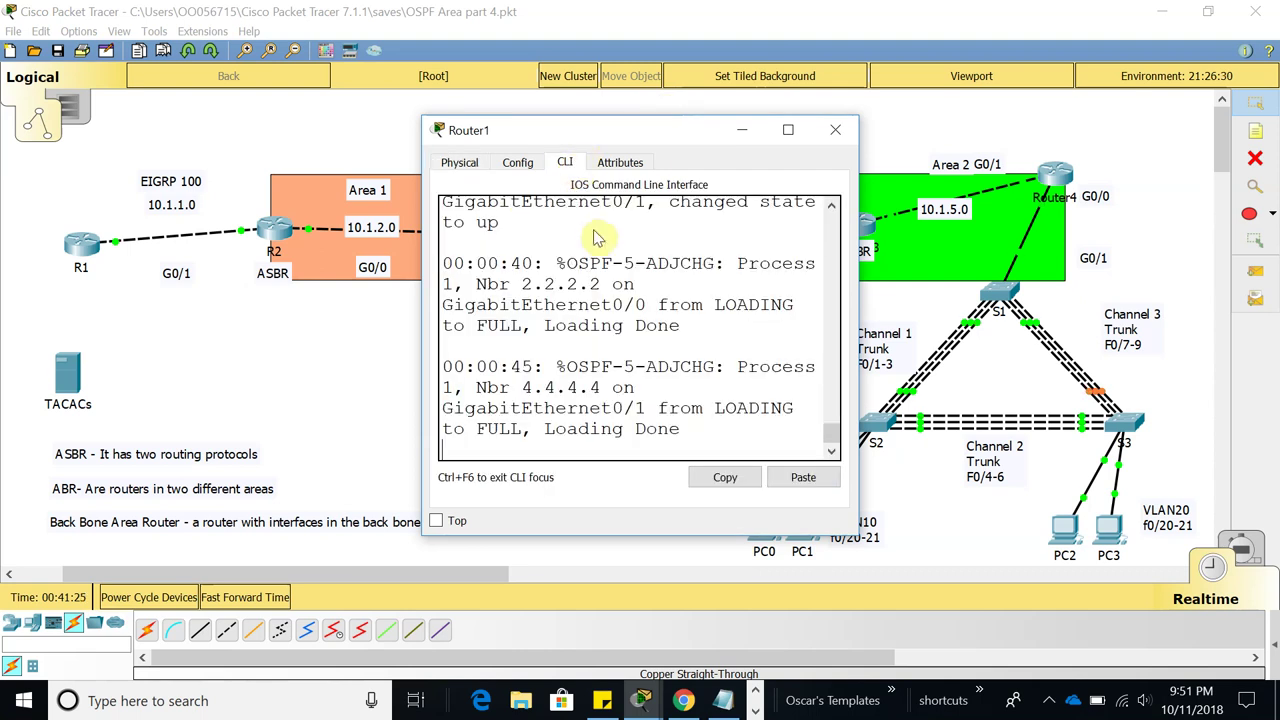
pyautogui.press('Return')
pyautogui.write('en')
pyautogui.press('Tab')
pyautogui.press('Return')
pyautogui.press('Return')
pyautogui.press('Return')
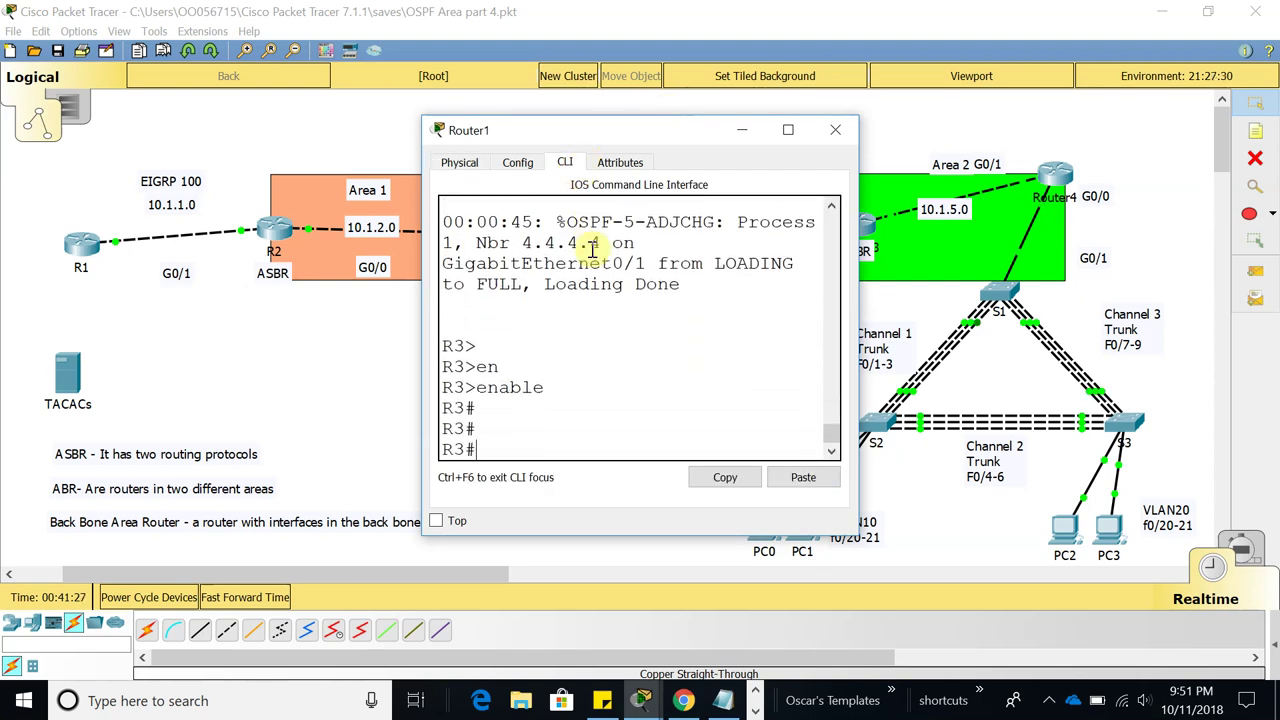
pyautogui.click(812, 482)
pyautogui.press('Return')
pyautogui.press('Return')
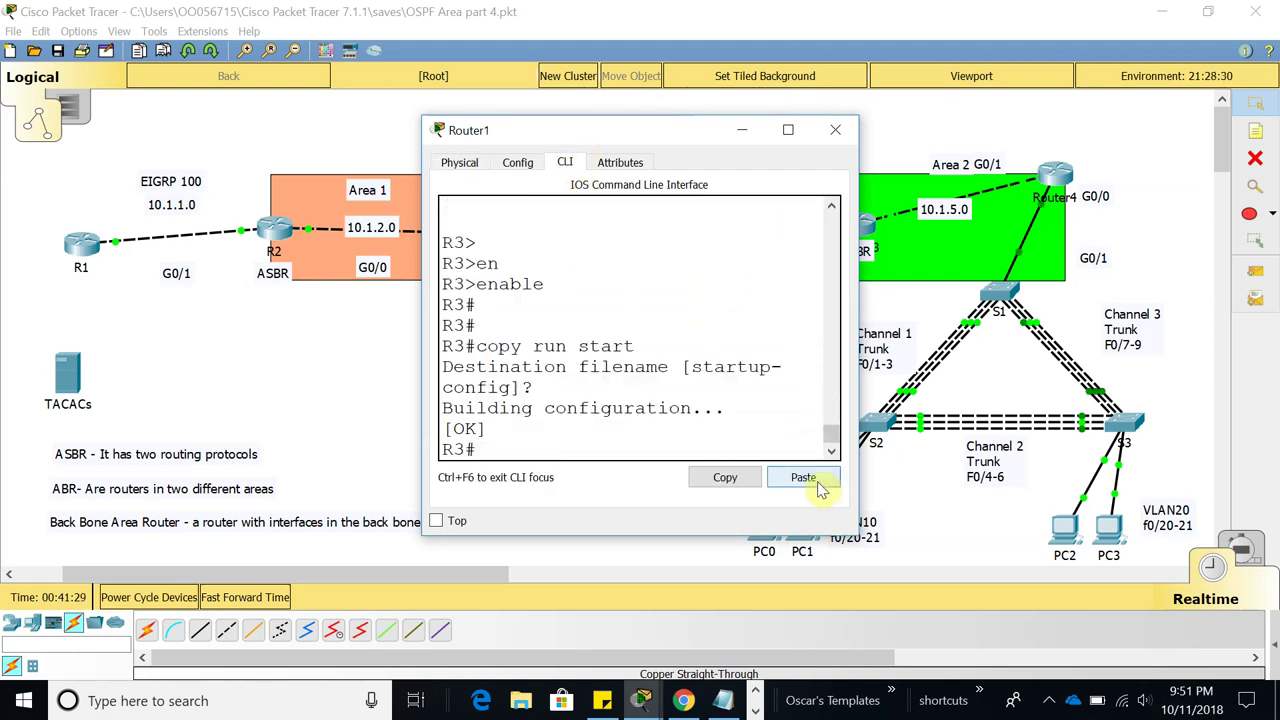
pyautogui.click(835, 130)
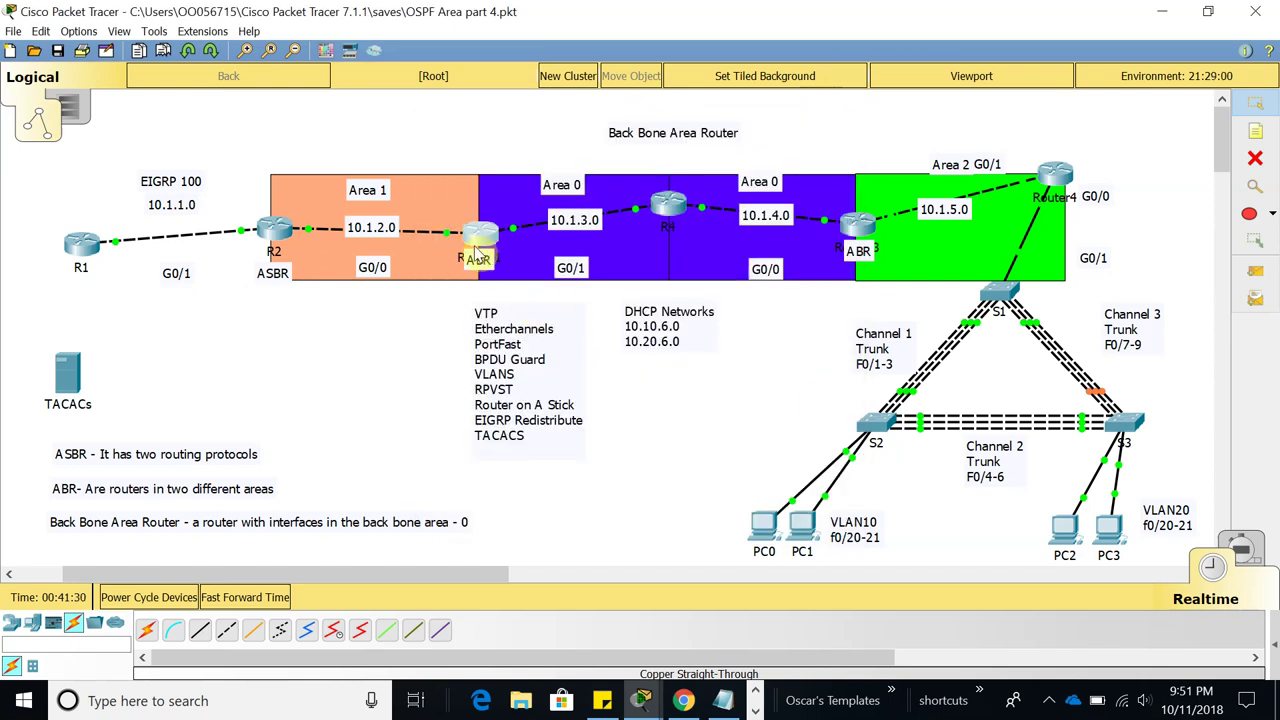
# Open R2's CLI and enter privileged mode with enable
pyautogui.click(275, 233)
pyautogui.press('Return')
pyautogui.press('Return')
pyautogui.press('Return')
pyautogui.write('en')
pyautogui.press('Tab')
pyautogui.press('Return')
pyautogui.press('Return')
pyautogui.press('Return')
# Save R2's configuration with the pasted copy run start command, accepting the default destination, and close its window
pyautogui.click(803, 477)
pyautogui.press('Return')
pyautogui.press('Return')
pyautogui.press('Return')
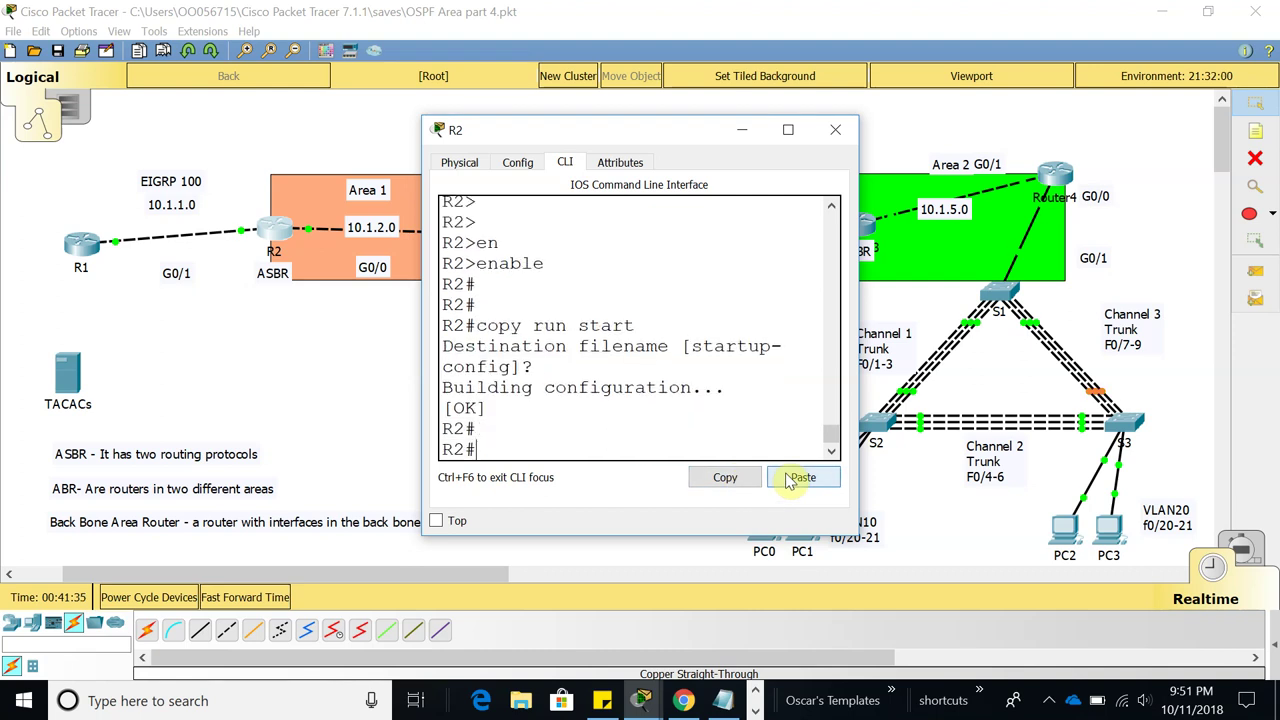
pyautogui.click(835, 129)
# Enter privileged mode on R1, save its configuration with copy run start, and close its window
pyautogui.click(81, 244)
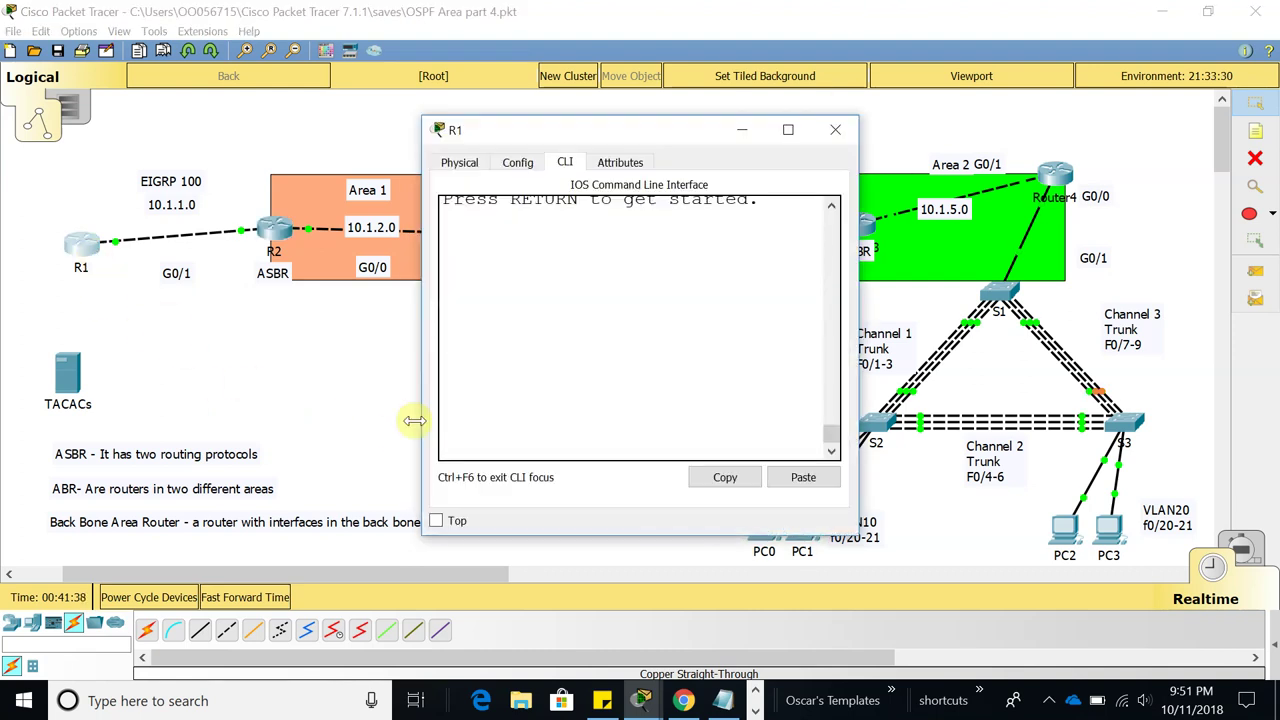
pyautogui.press('Return')
pyautogui.write('en')
pyautogui.press('Tab')
pyautogui.press('Return')
pyautogui.press('Return')
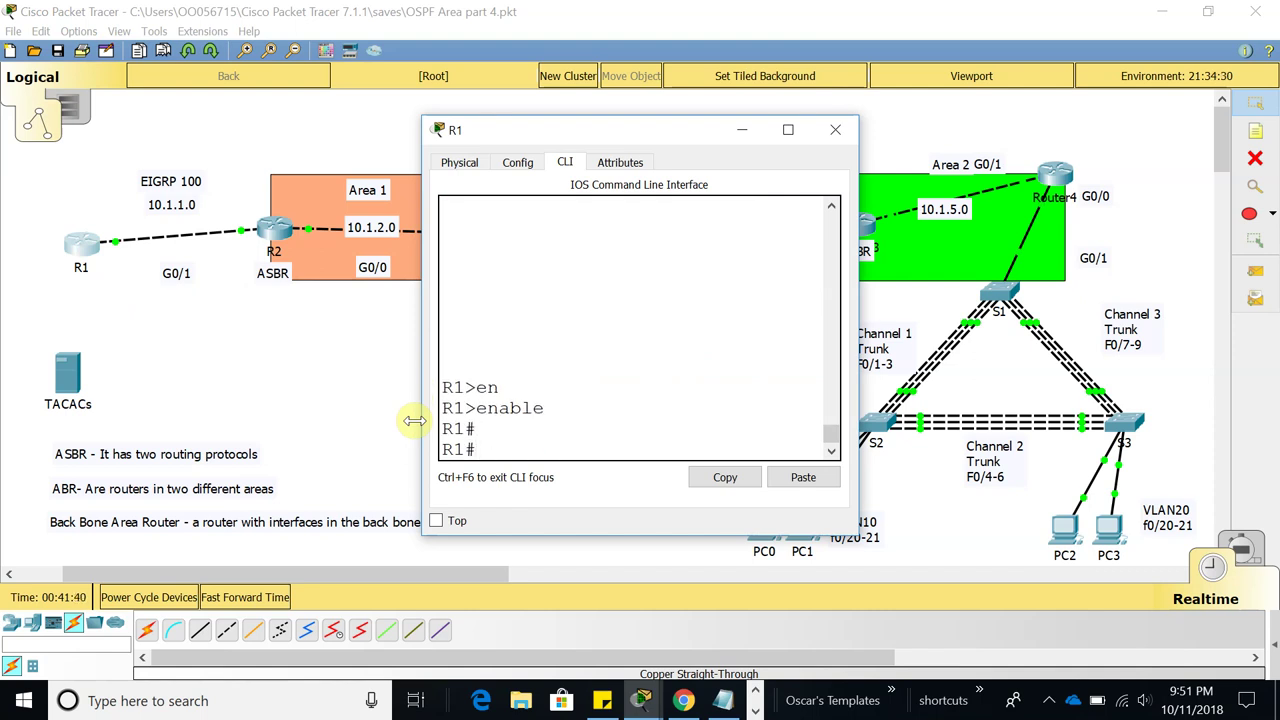
pyautogui.click(803, 477)
pyautogui.press('Return')
pyautogui.press('Return')
pyautogui.press('Return')
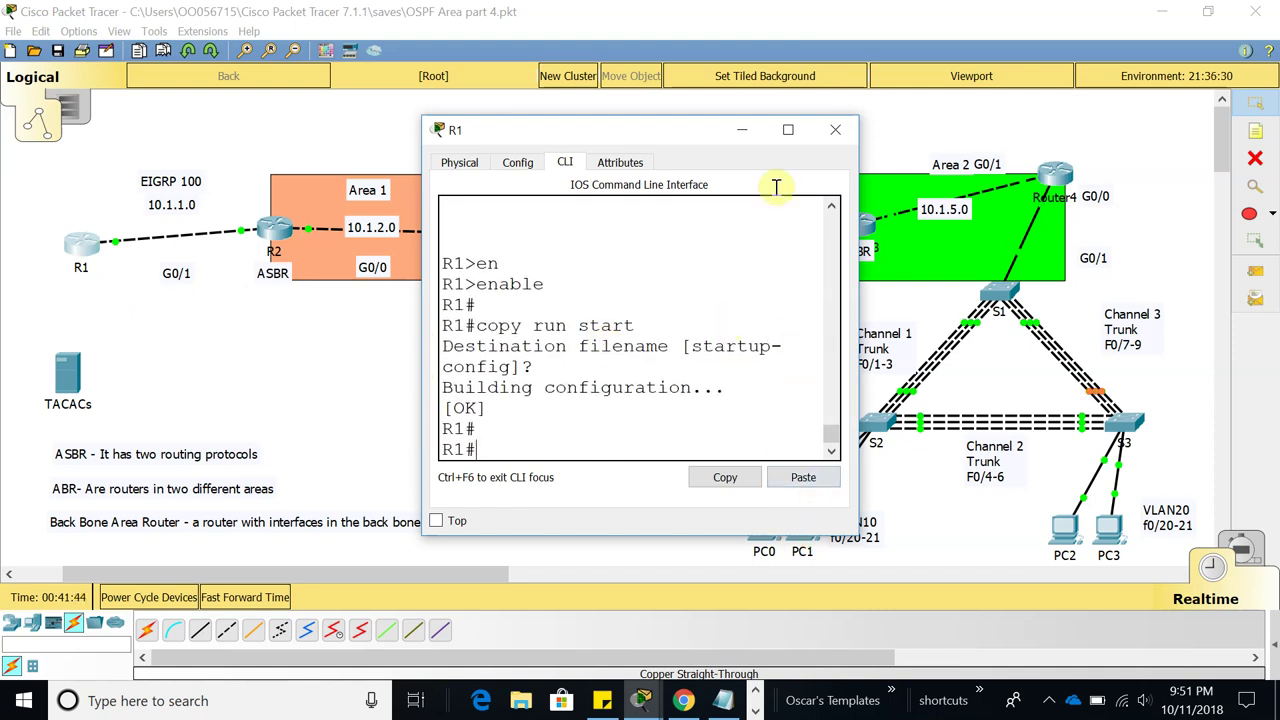
pyautogui.moveTo(676, 142); pyautogui.dragTo(377, 77)
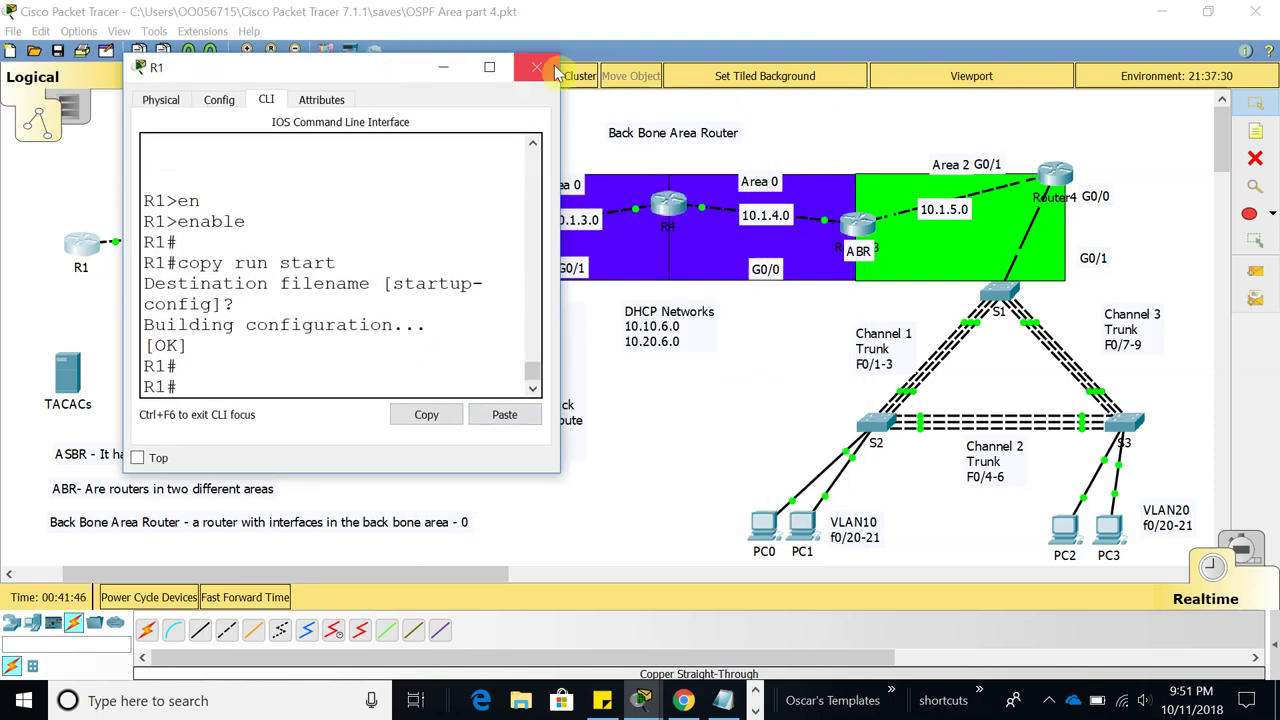
pyautogui.click(538, 65)
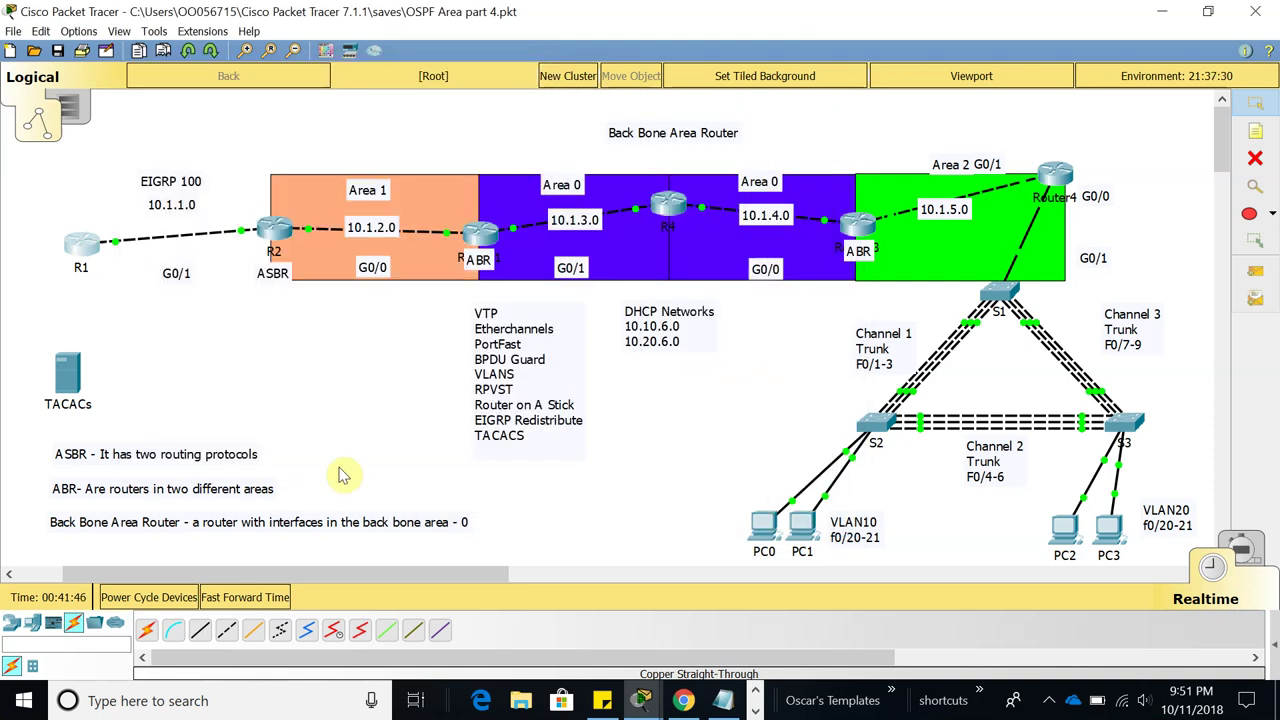
# Power cycle all devices in the topology, confirming the network reset
pyautogui.click(150, 597)
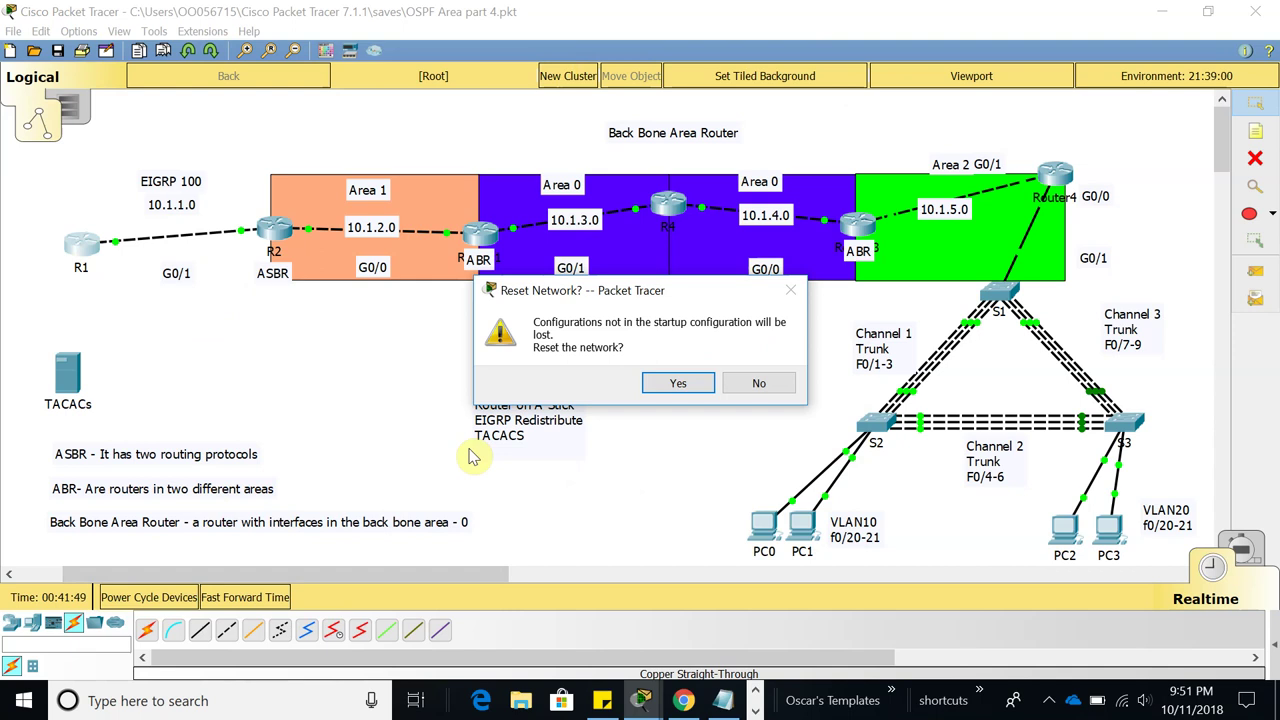
pyautogui.click(680, 384)
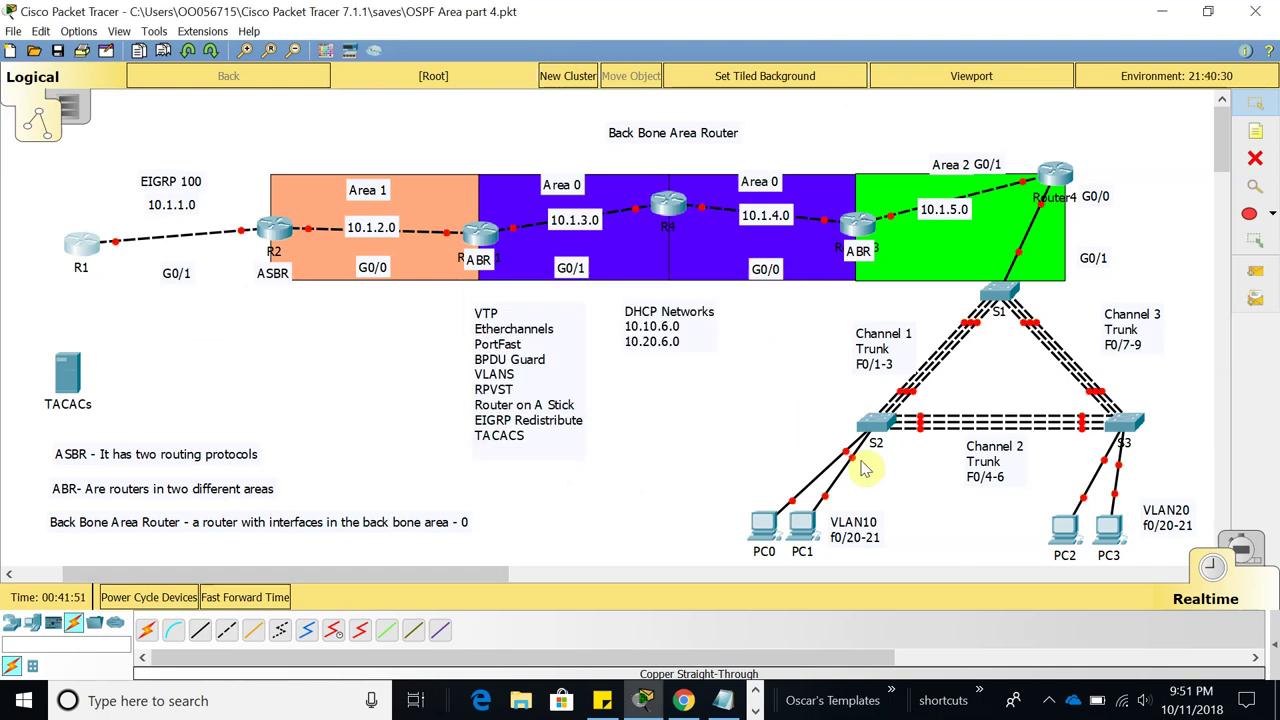
pyautogui.moveTo(864, 470)
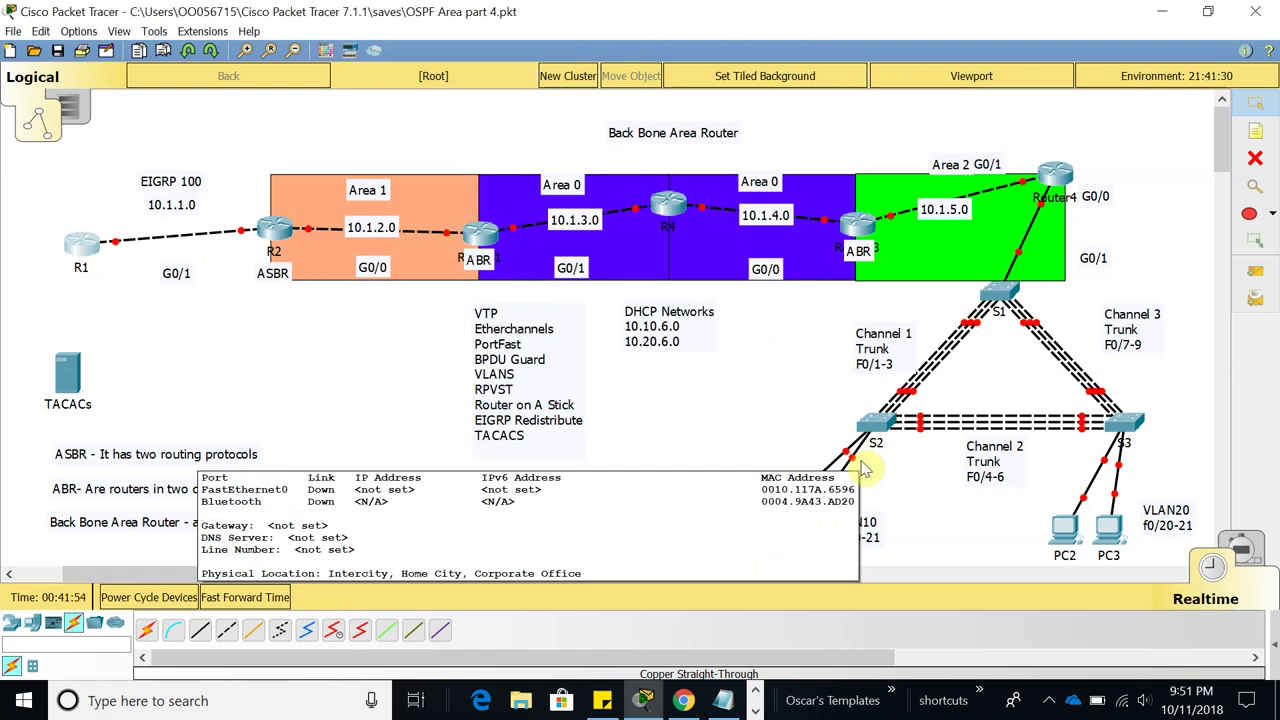
pyautogui.click(1048, 700)
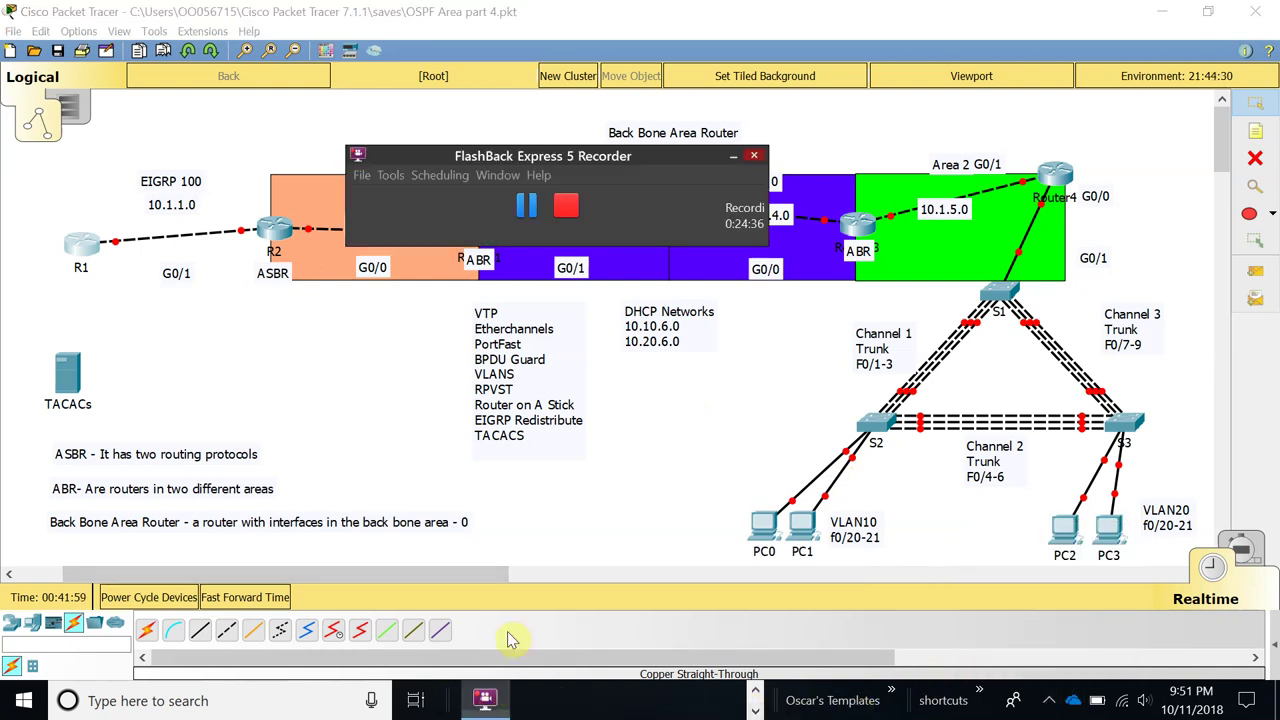
pyautogui.click(529, 210)
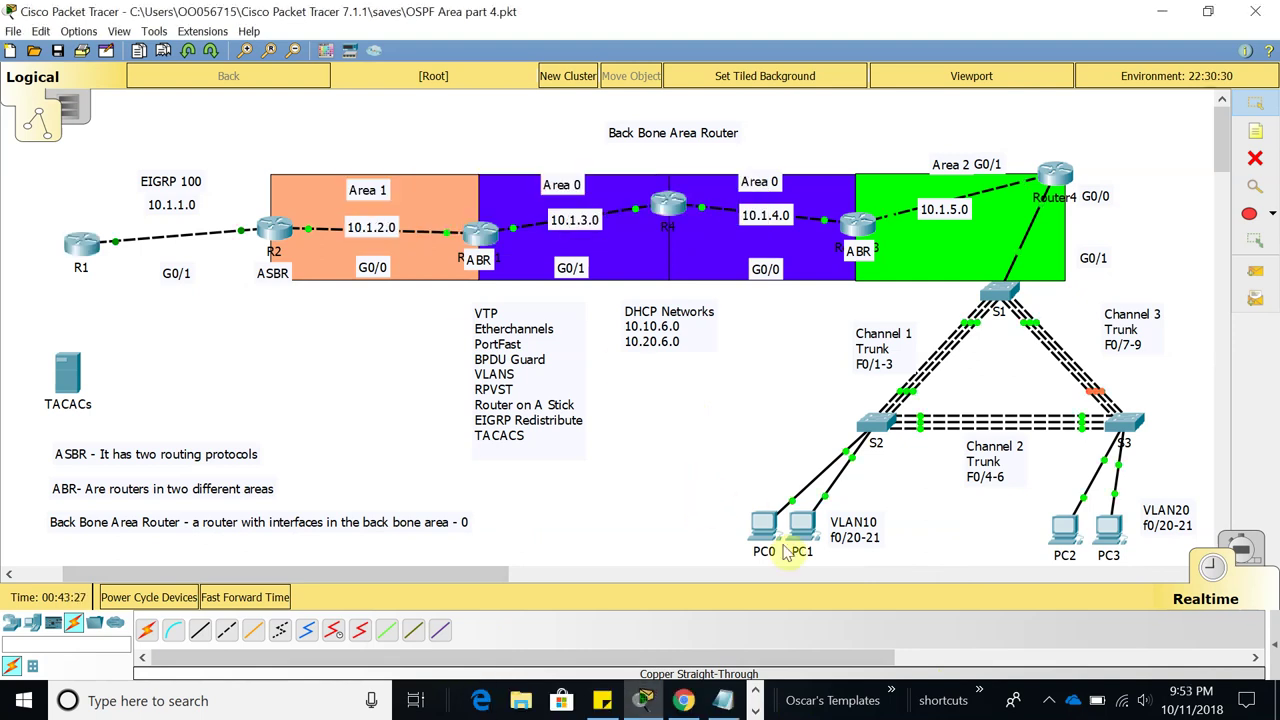
# Set PC0's IPv4 configuration to DHCP, move its window aside, and close it once the address request completes
pyautogui.click(764, 525)
pyautogui.click(414, 176)
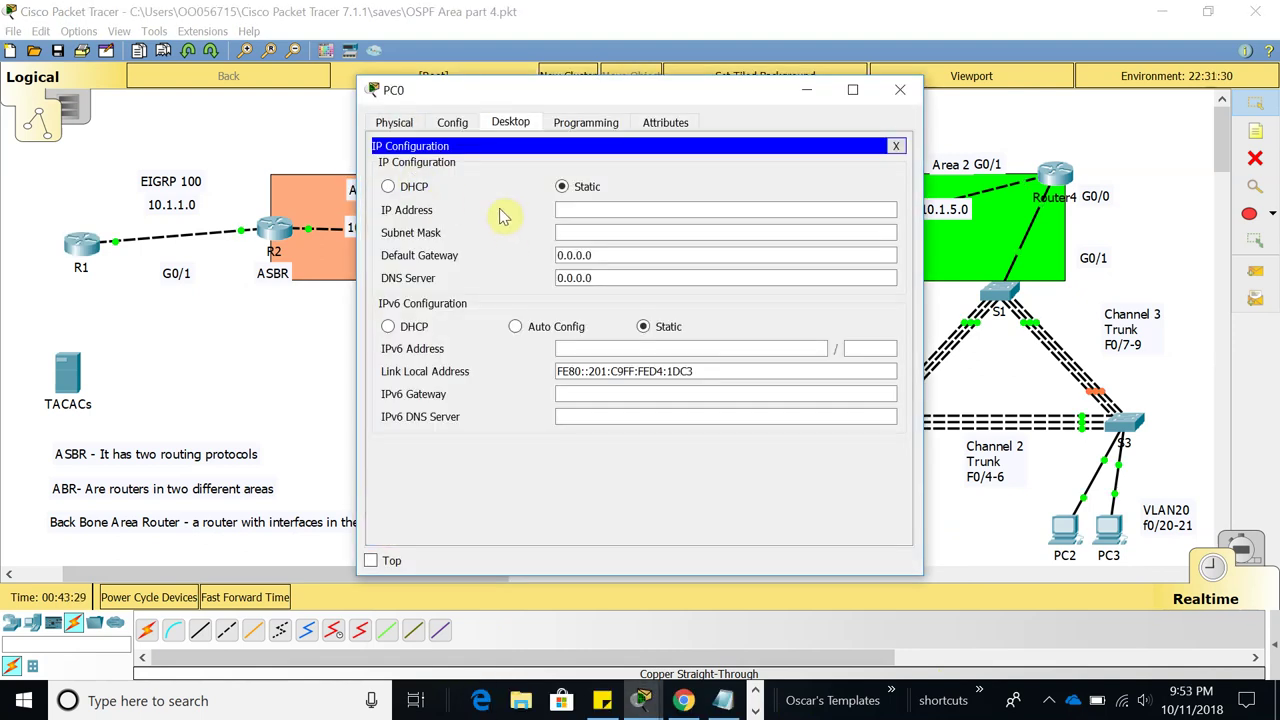
pyautogui.click(414, 190)
pyautogui.moveTo(559, 104); pyautogui.dragTo(290, 62)
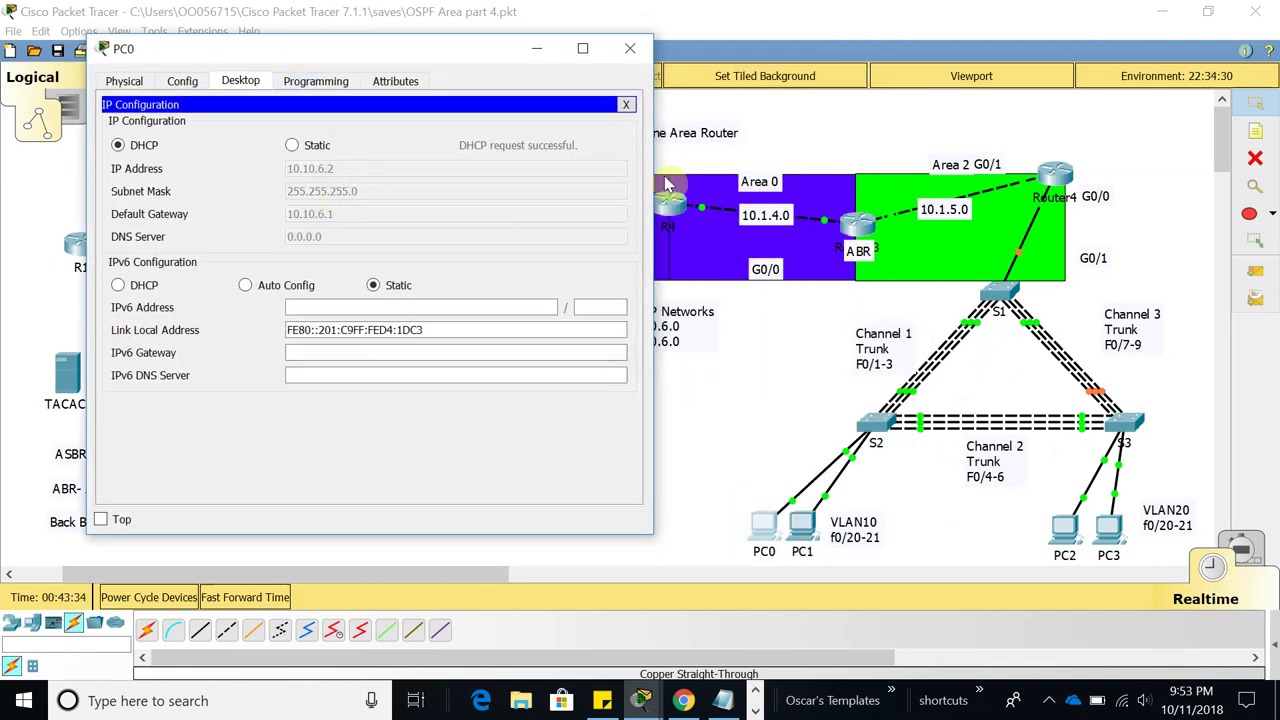
pyautogui.click(630, 48)
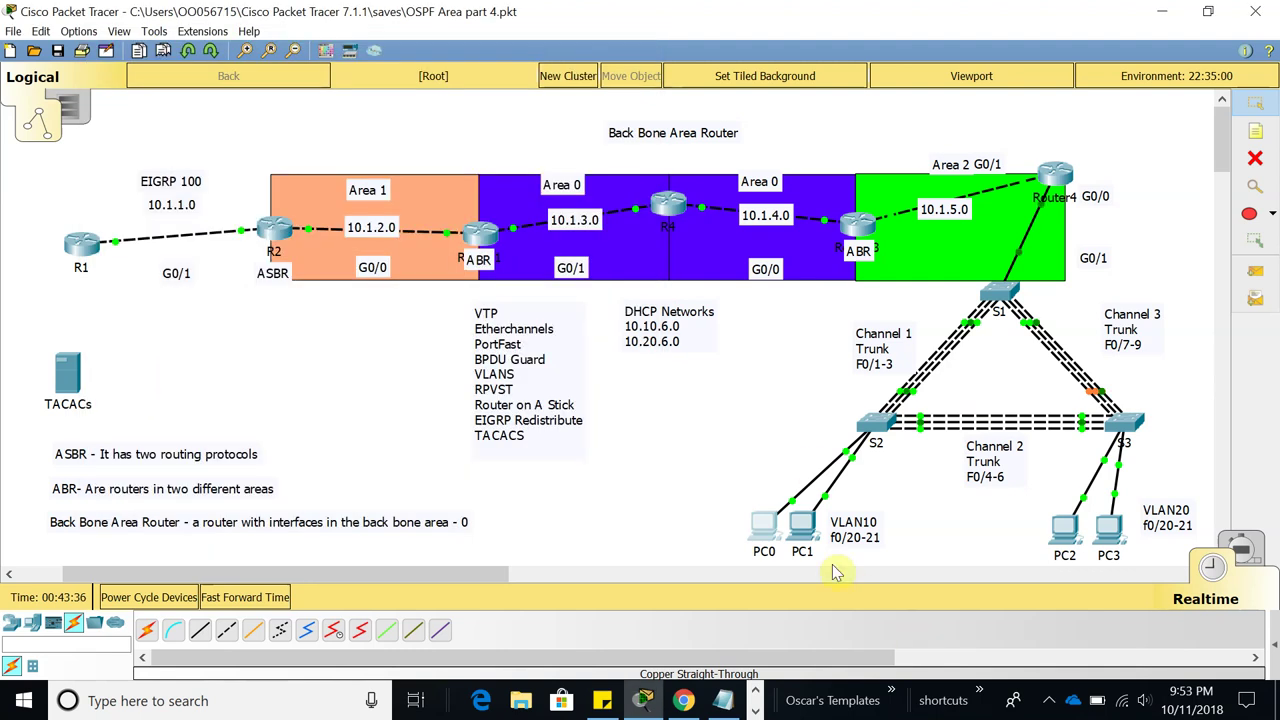
# Set PC1's IPv4 configuration to DHCP and close its window once the address request completes
pyautogui.click(802, 543)
pyautogui.moveTo(552, 72); pyautogui.dragTo(301, 74)
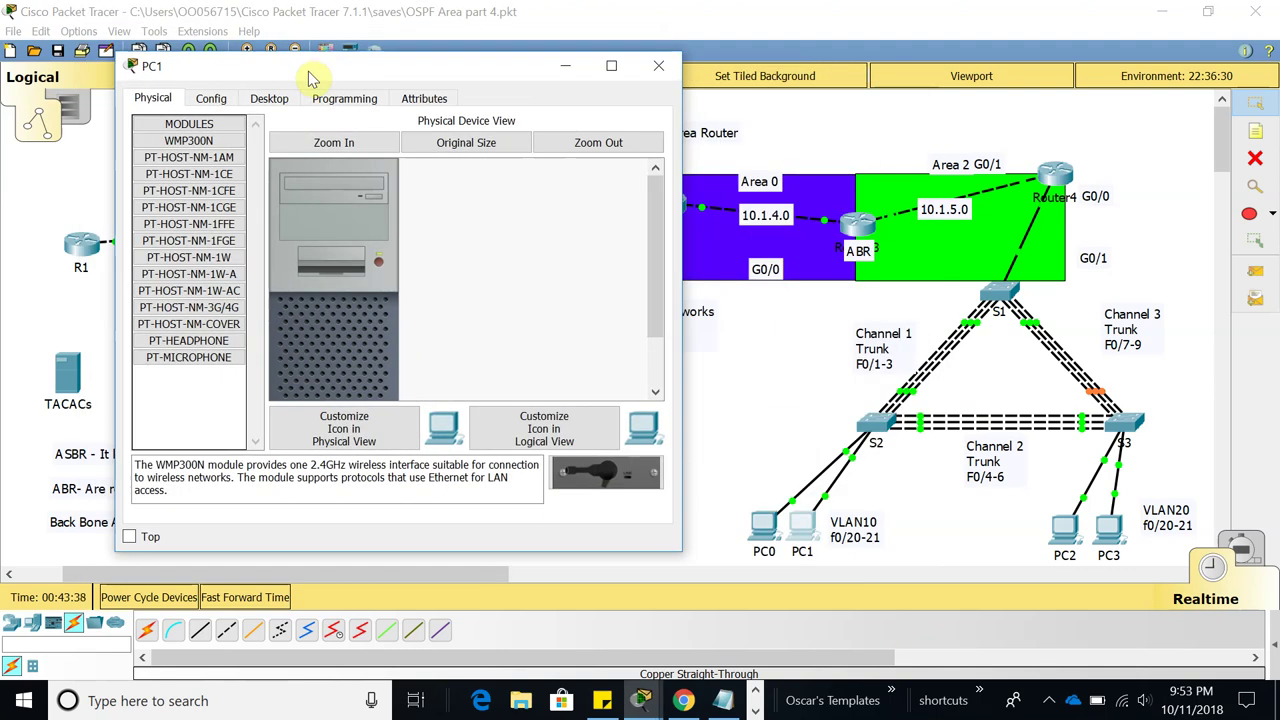
pyautogui.click(269, 98)
pyautogui.click(210, 180)
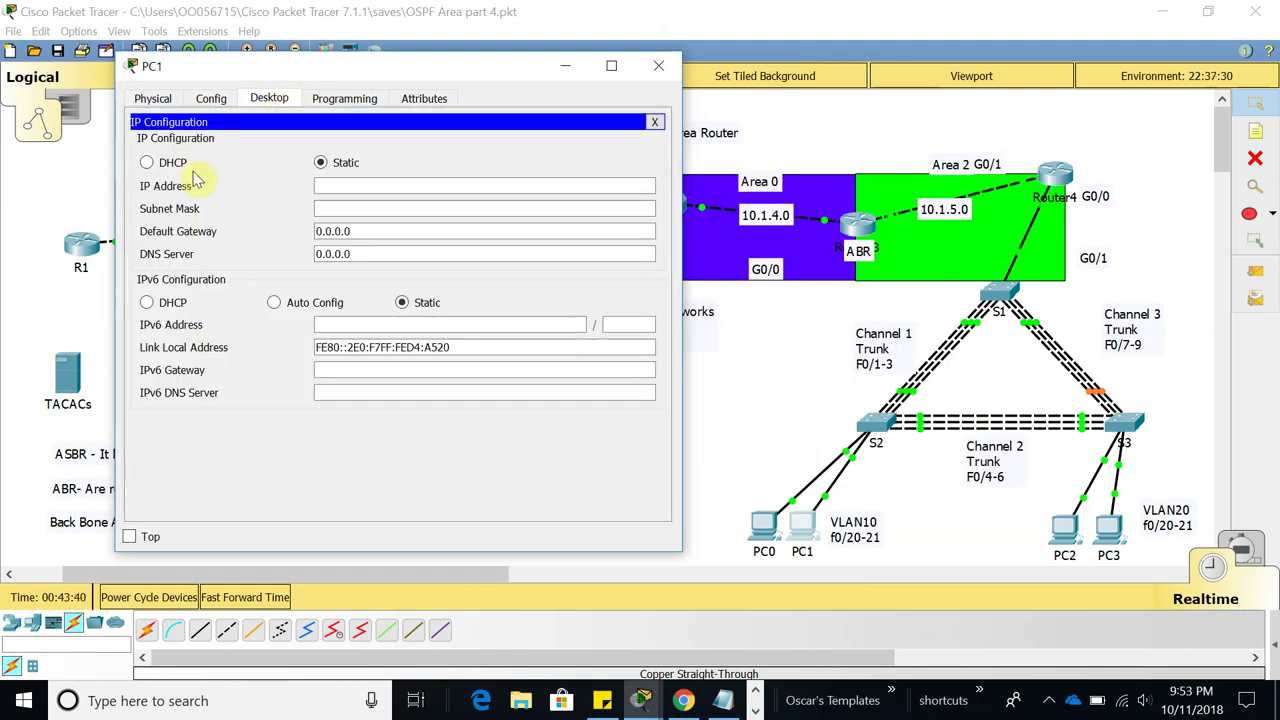
pyautogui.click(148, 163)
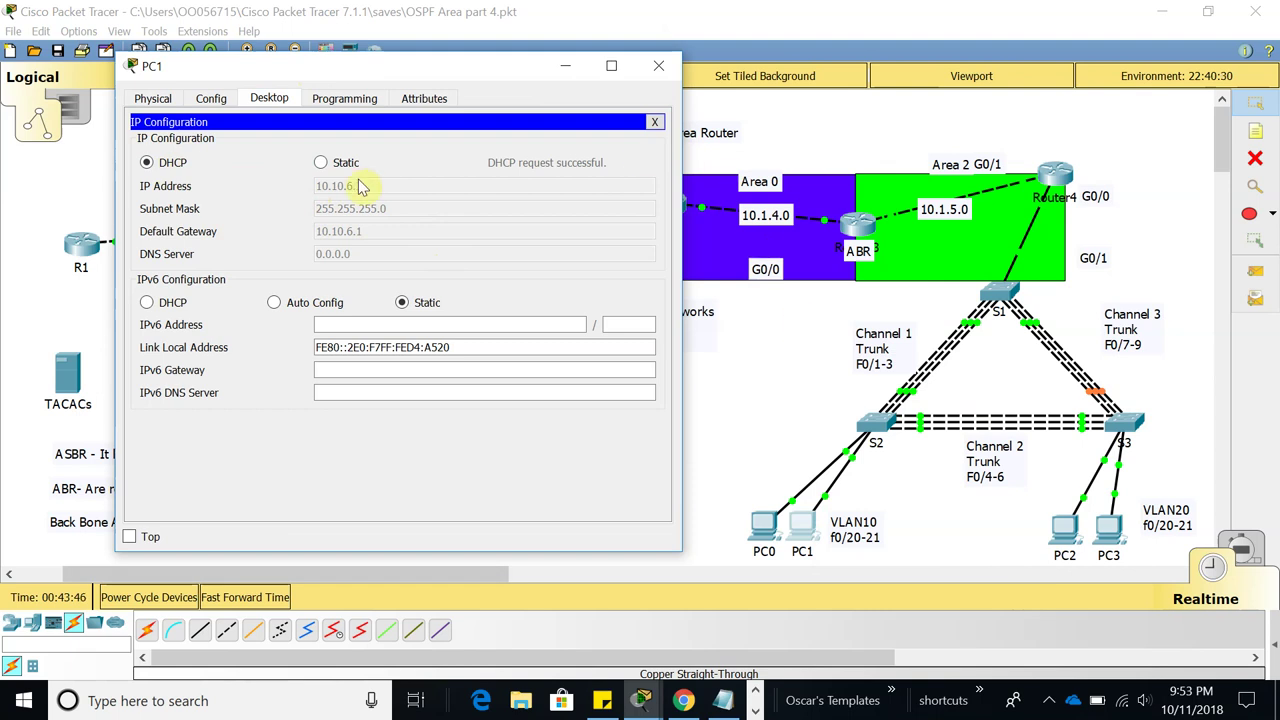
pyautogui.click(659, 66)
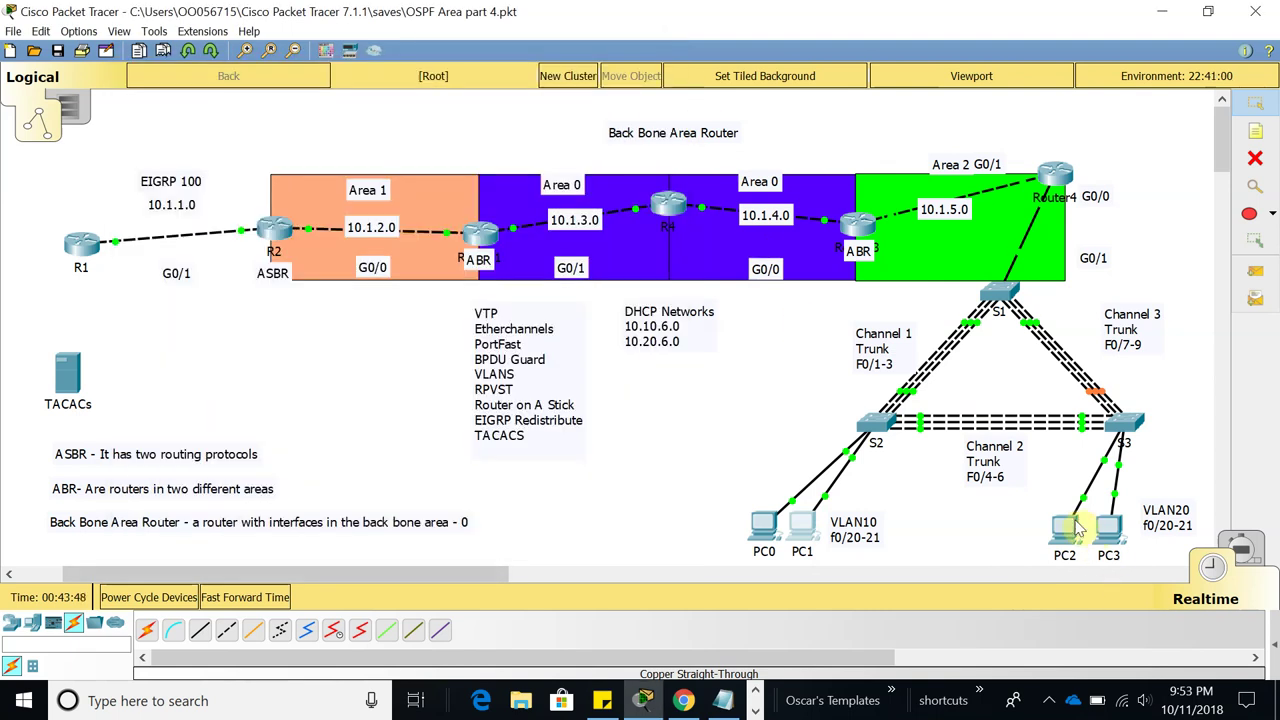
# Open PC2's IP configuration and request an IPv4 address through DHCP
pyautogui.click(1078, 528)
pyautogui.moveTo(540, 78); pyautogui.dragTo(312, 68)
pyautogui.click(218, 96)
pyautogui.click(270, 97)
pyautogui.click(200, 175)
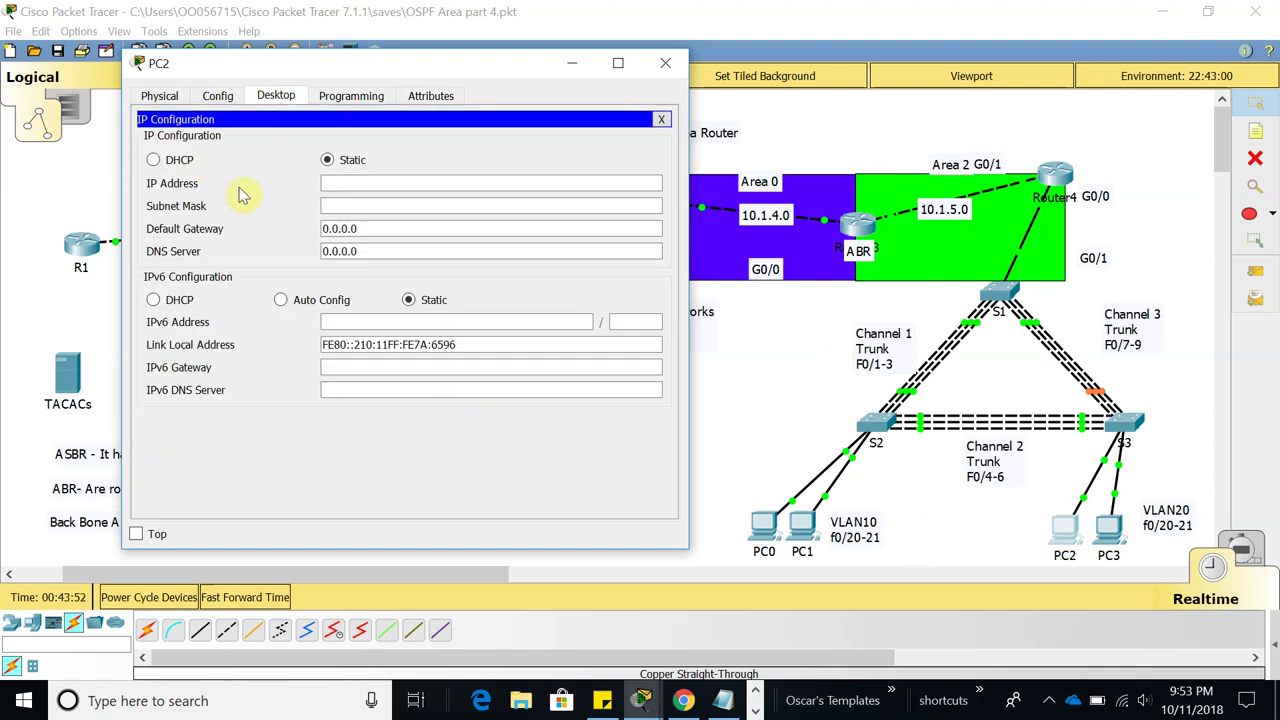
pyautogui.click(154, 160)
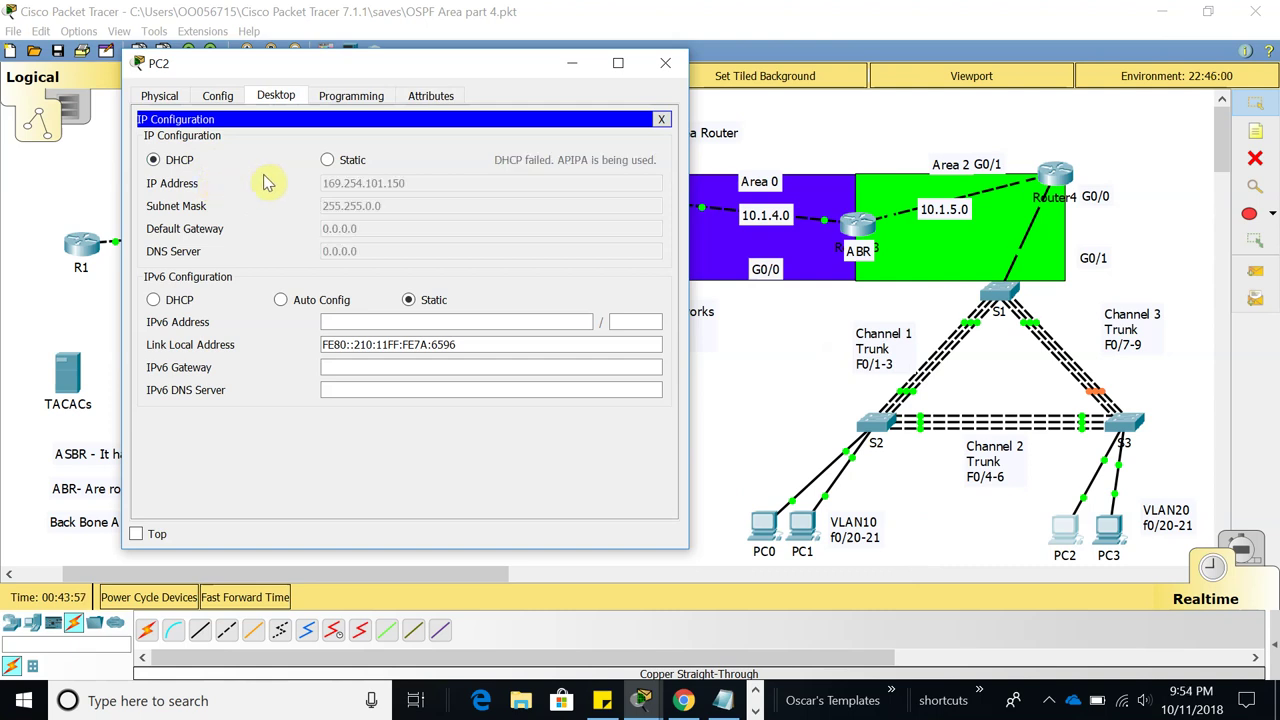
# Retry PC2's DHCP request twice by switching to Static and back to DHCP, and close its window
pyautogui.click(328, 161)
pyautogui.click(154, 160)
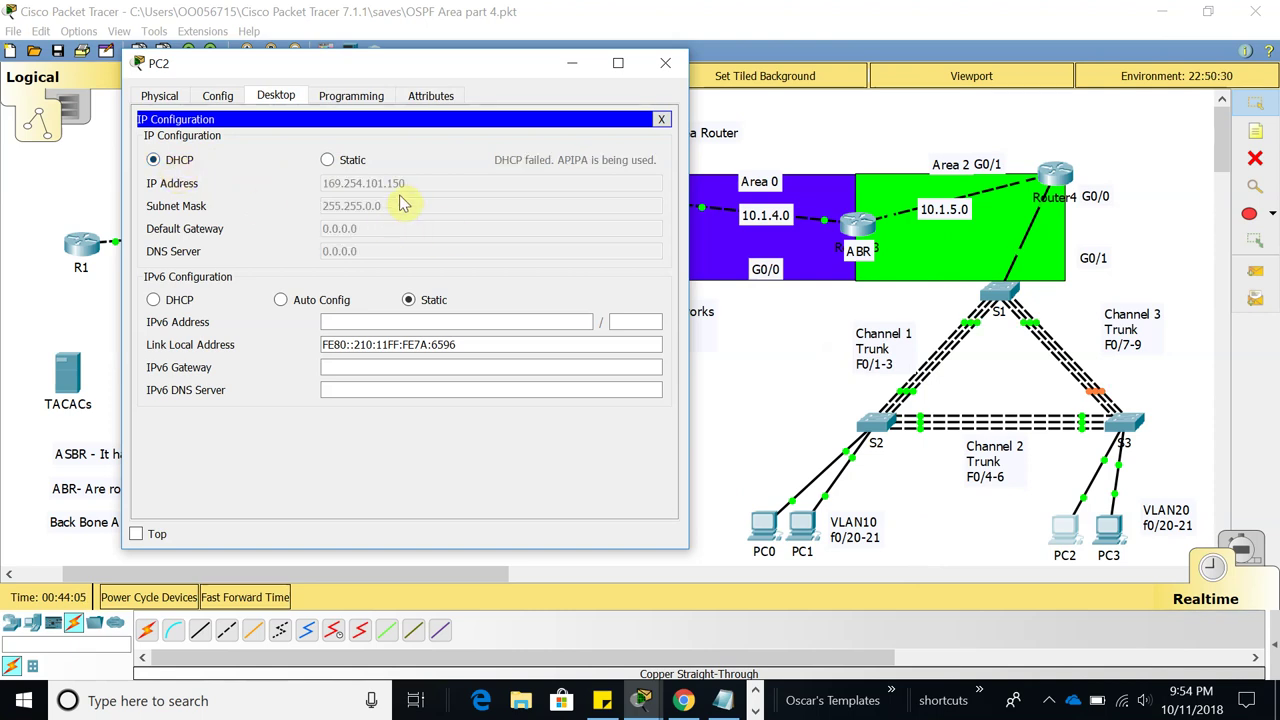
pyautogui.click(327, 161)
pyautogui.click(195, 161)
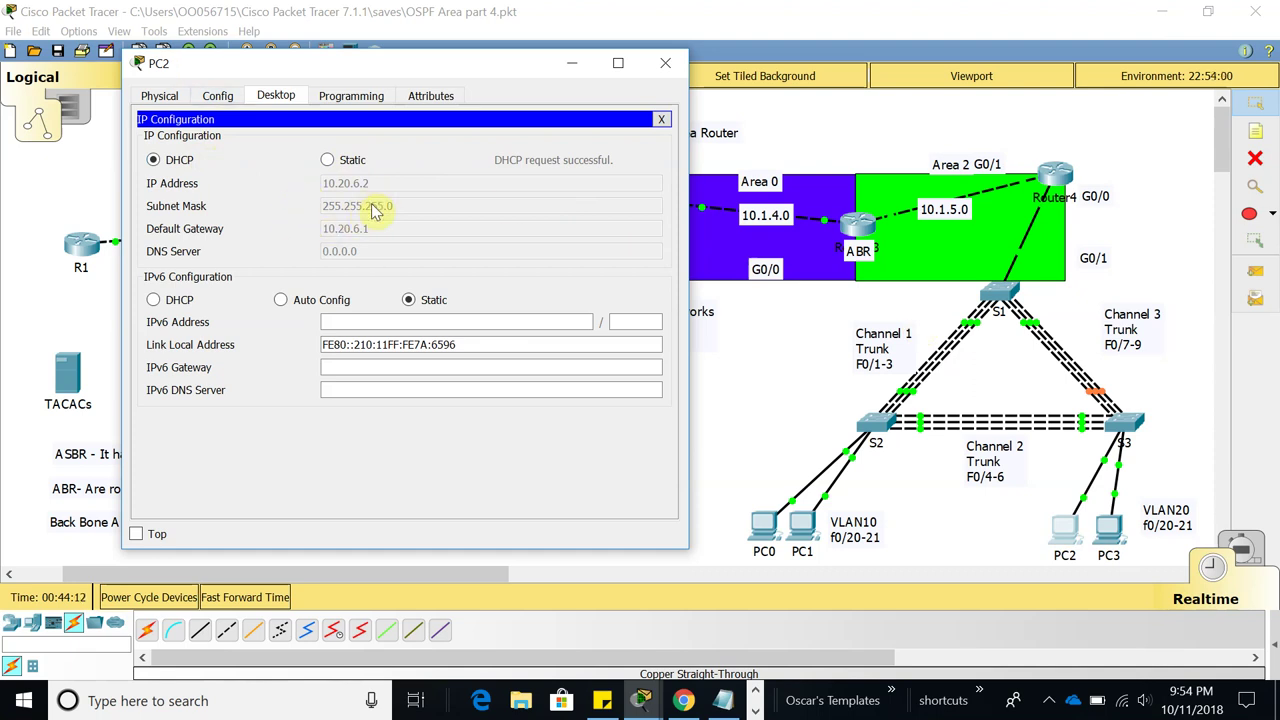
pyautogui.click(665, 63)
# Set PC3's IPv4 configuration to DHCP and close its window once the address request completes
pyautogui.click(1108, 527)
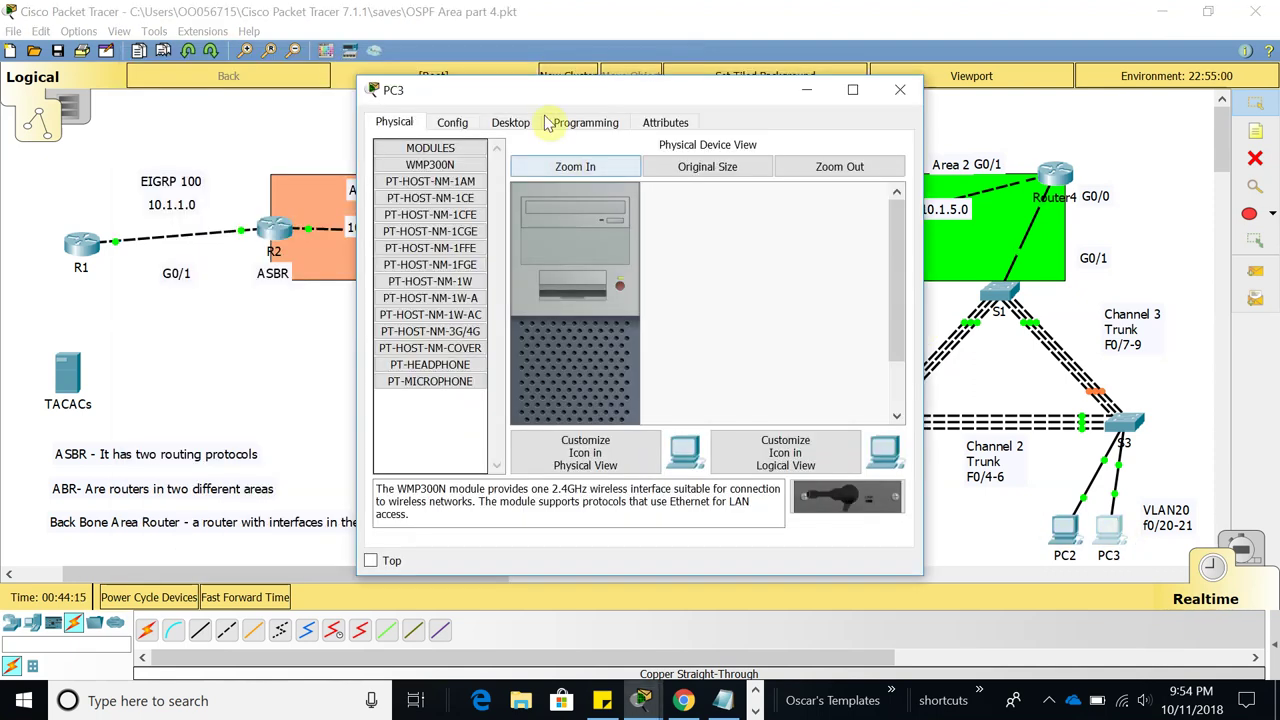
pyautogui.moveTo(537, 88); pyautogui.dragTo(300, 88)
pyautogui.click(281, 110)
pyautogui.click(185, 140)
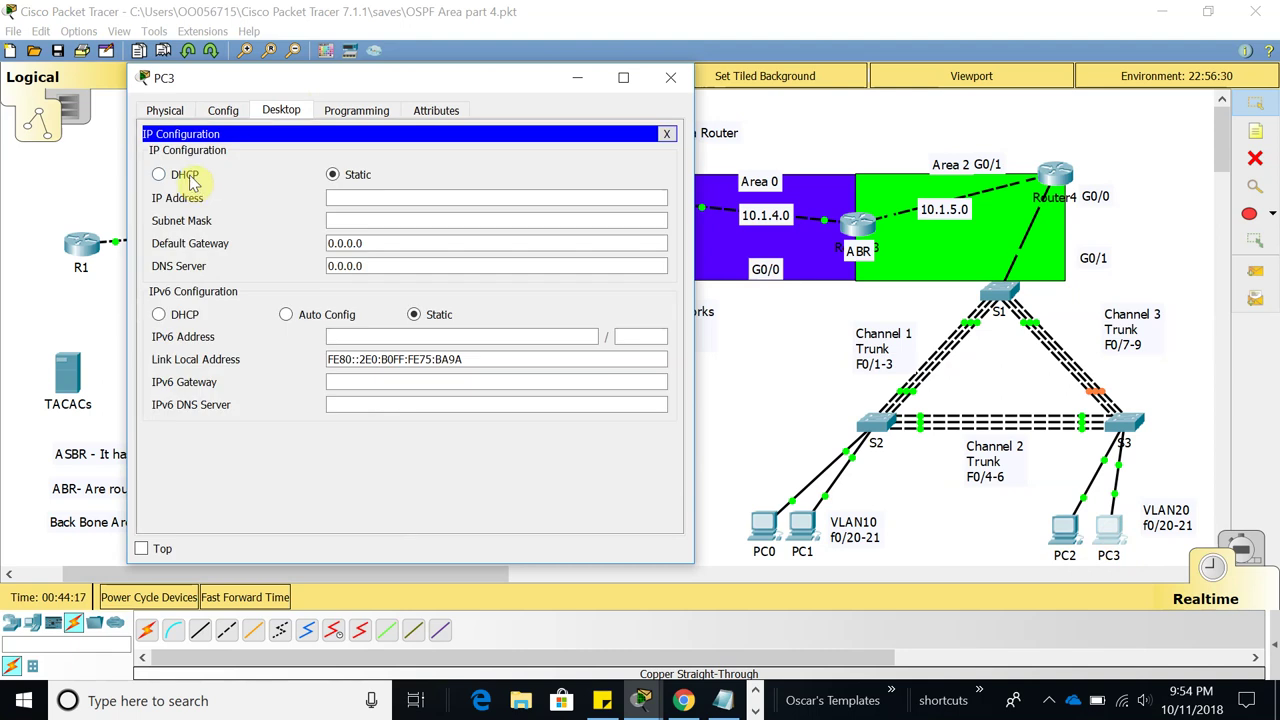
pyautogui.click(185, 176)
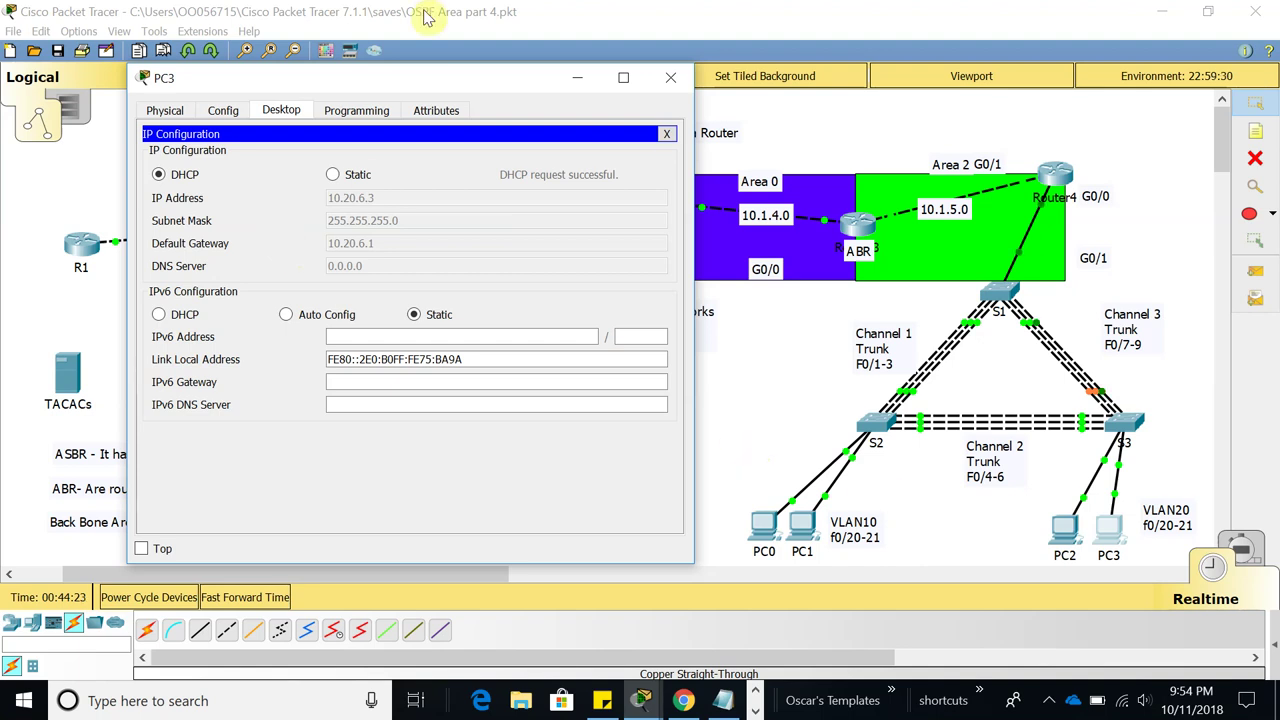
pyautogui.click(659, 88)
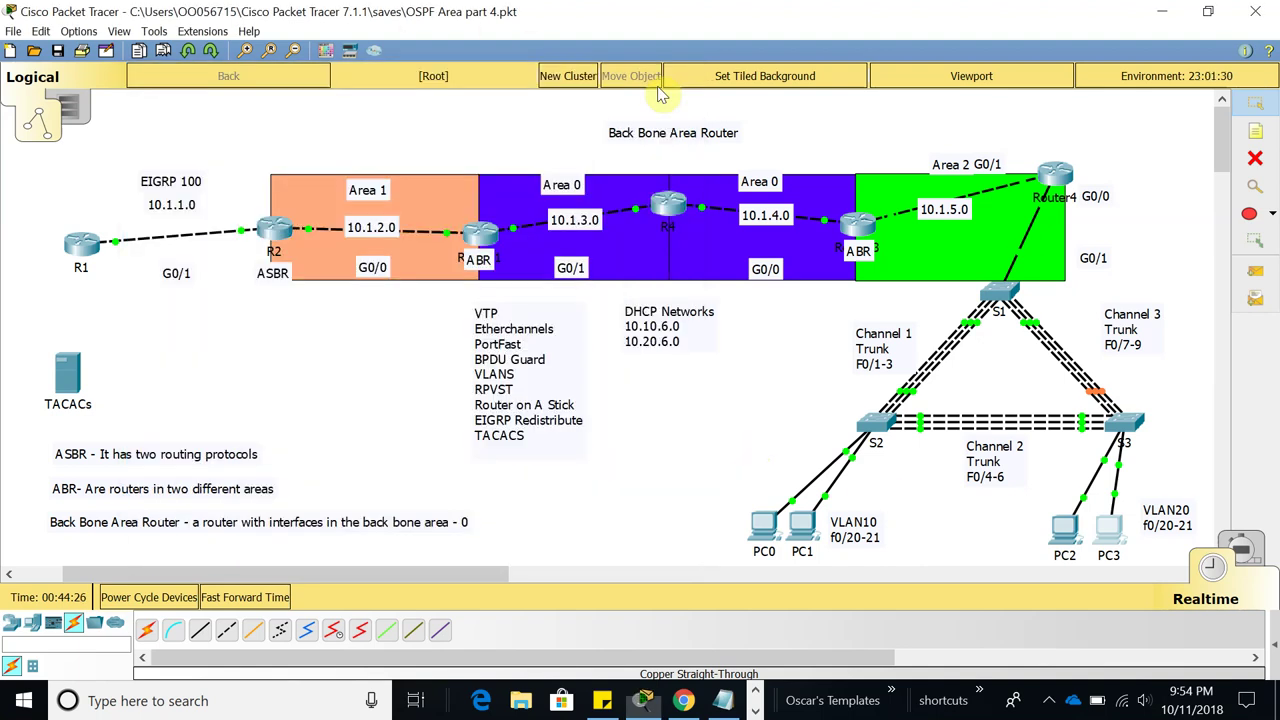
# Reopen PC0's IP configuration and check its DHCP-assigned IPv4 settings
pyautogui.click(763, 522)
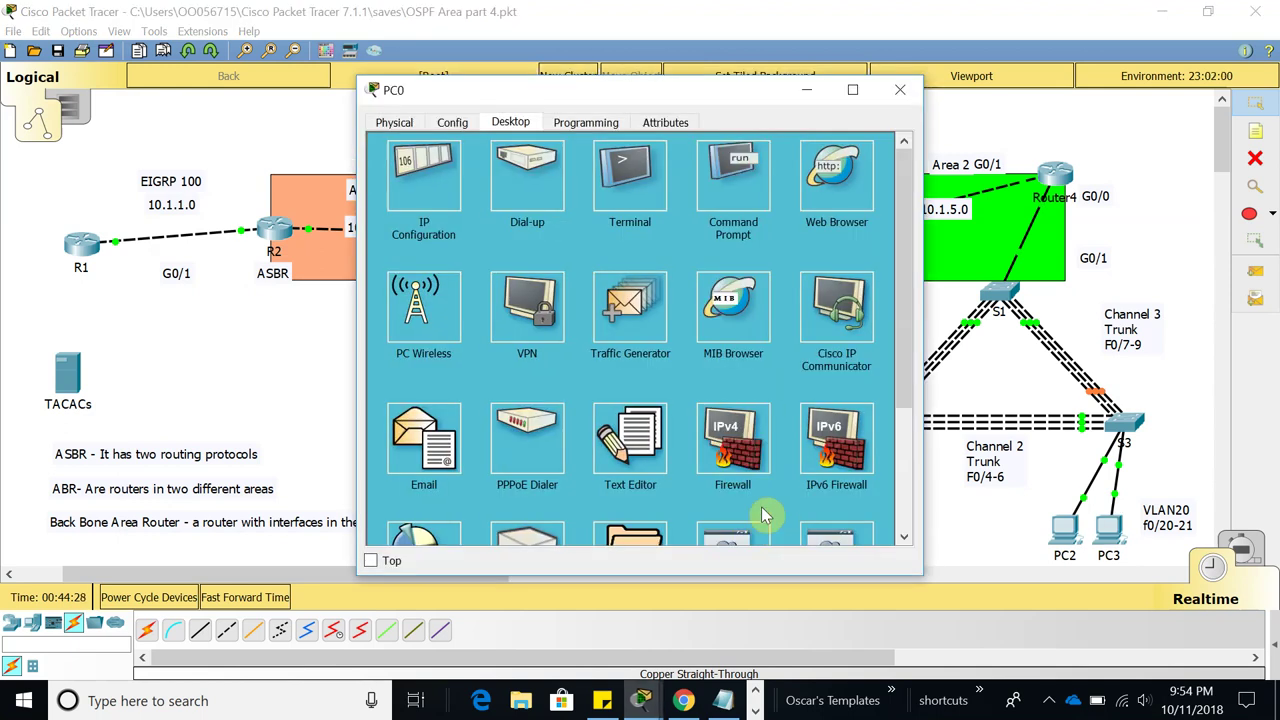
pyautogui.click(441, 175)
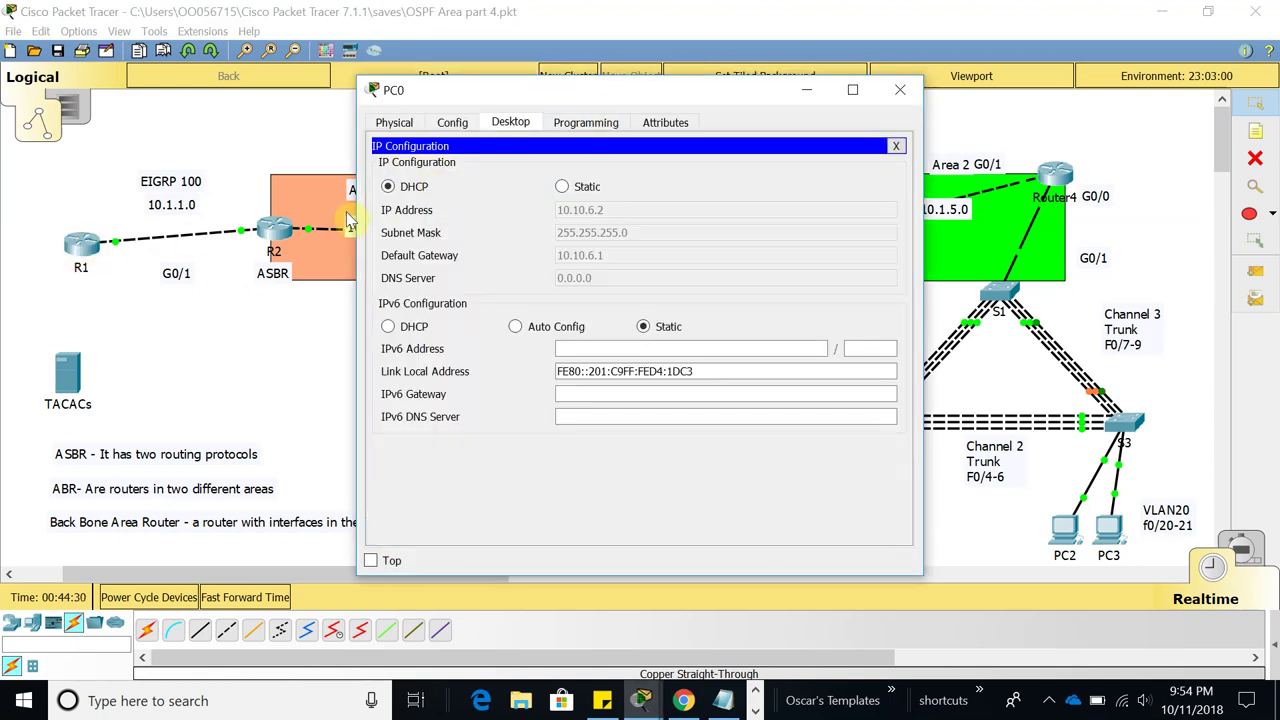
pyautogui.click(397, 126)
pyautogui.click(509, 123)
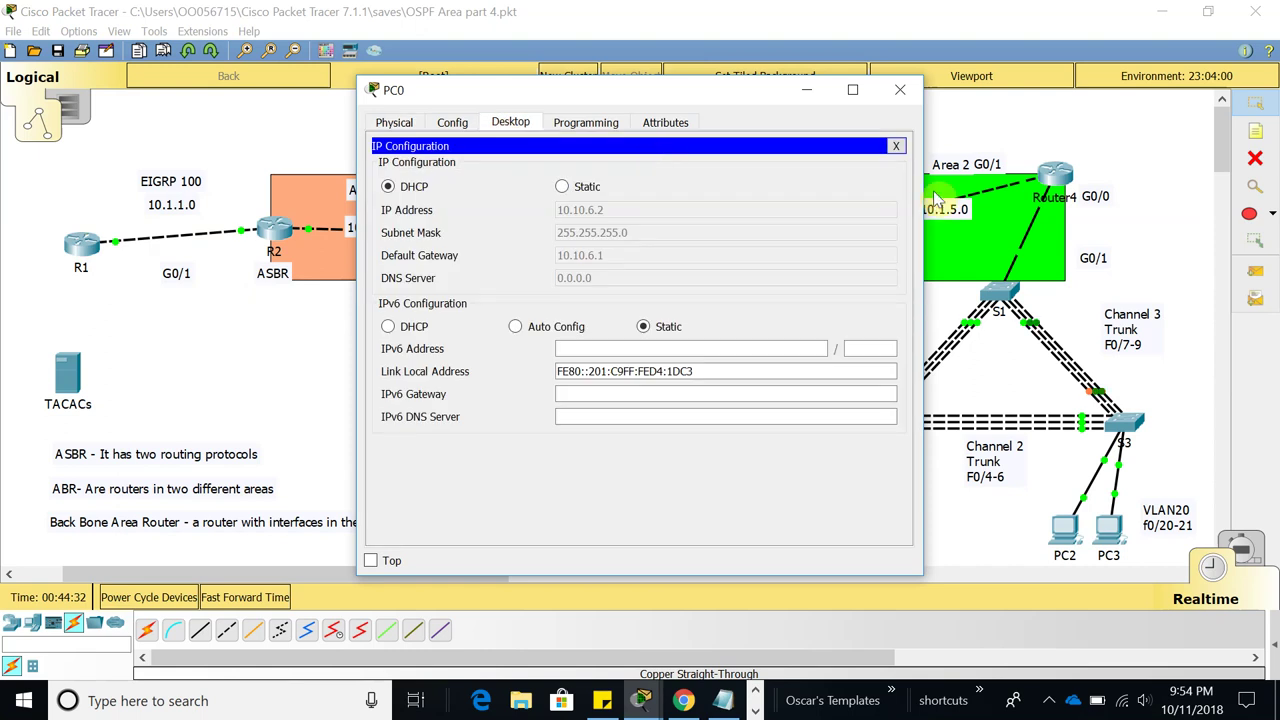
# Leave PC0's IP configuration, ping 10.1.1.1 from its command prompt, and minimize the window
pyautogui.click(897, 147)
pyautogui.click(738, 190)
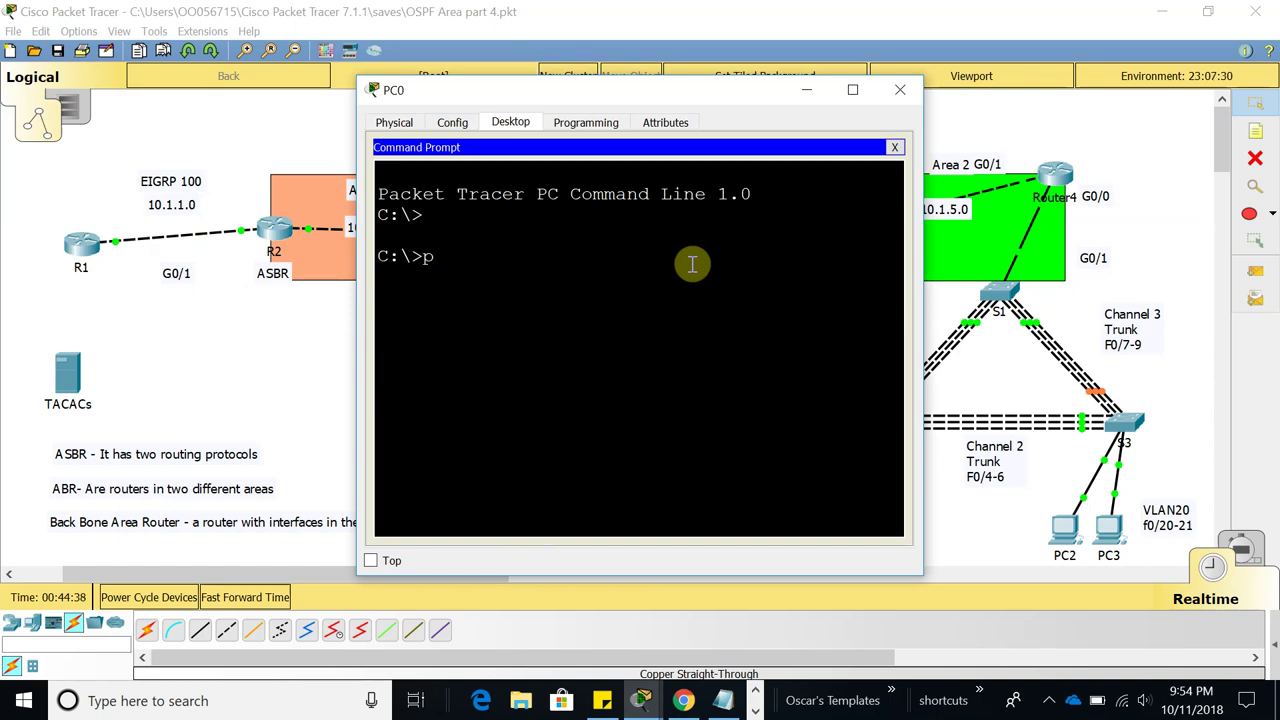
pyautogui.write('ping 10.1.1.1')
pyautogui.press('Return')
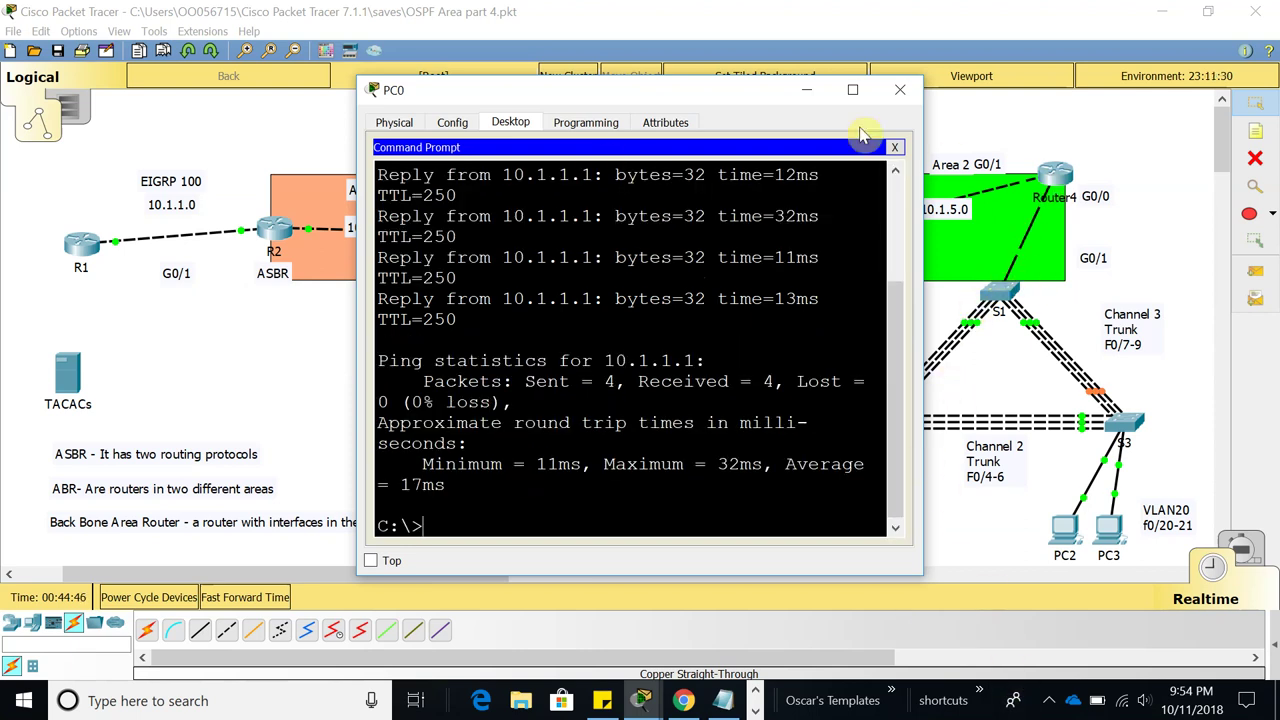
pyautogui.click(806, 90)
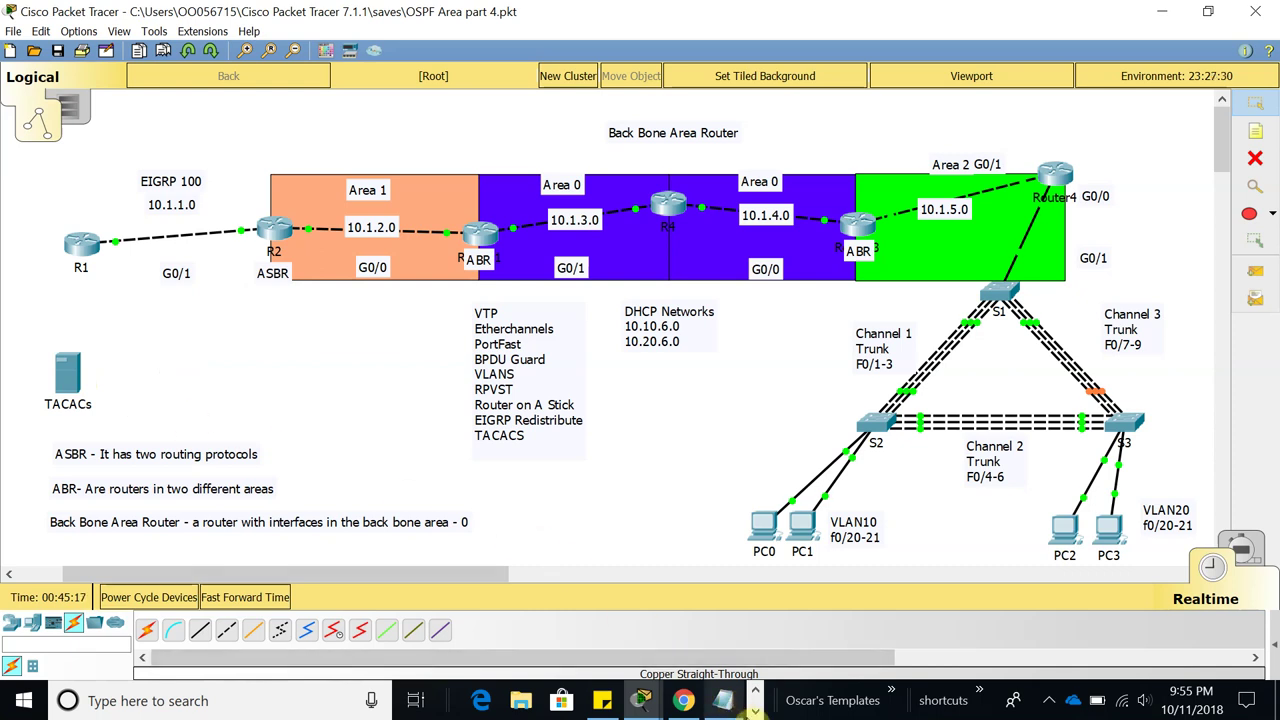
pyautogui.click(755, 711)
pyautogui.click(484, 700)
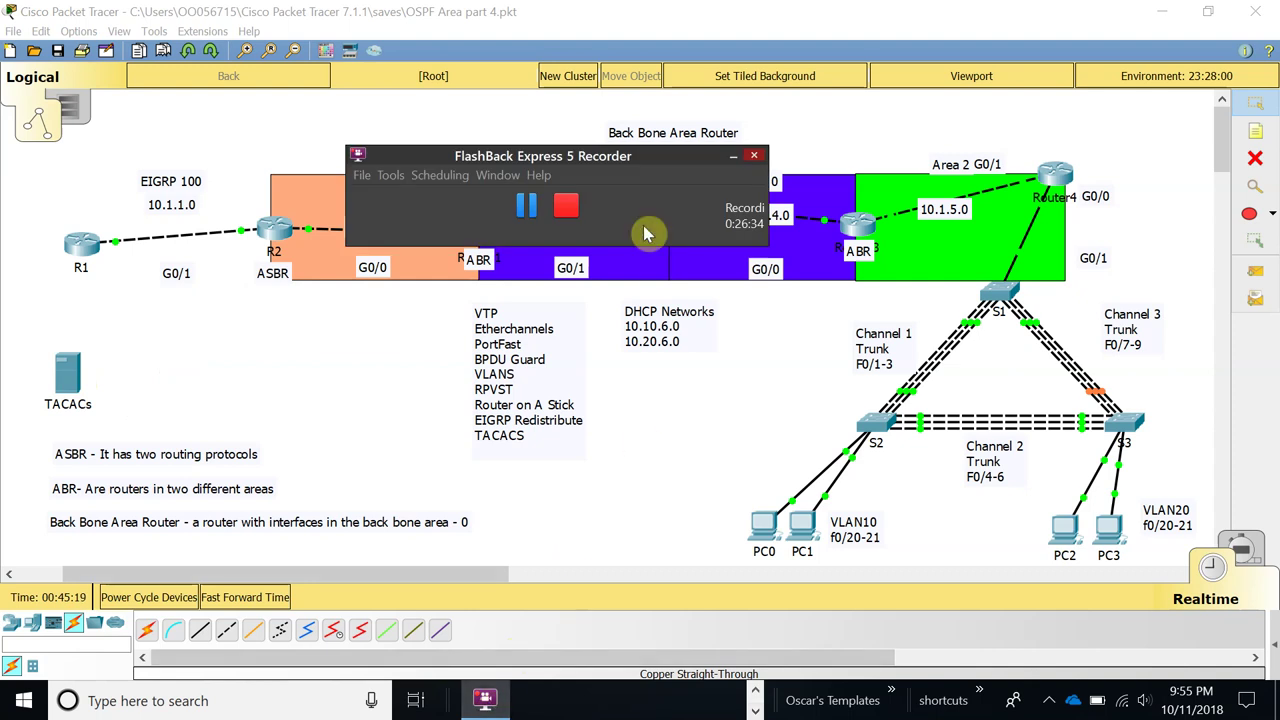